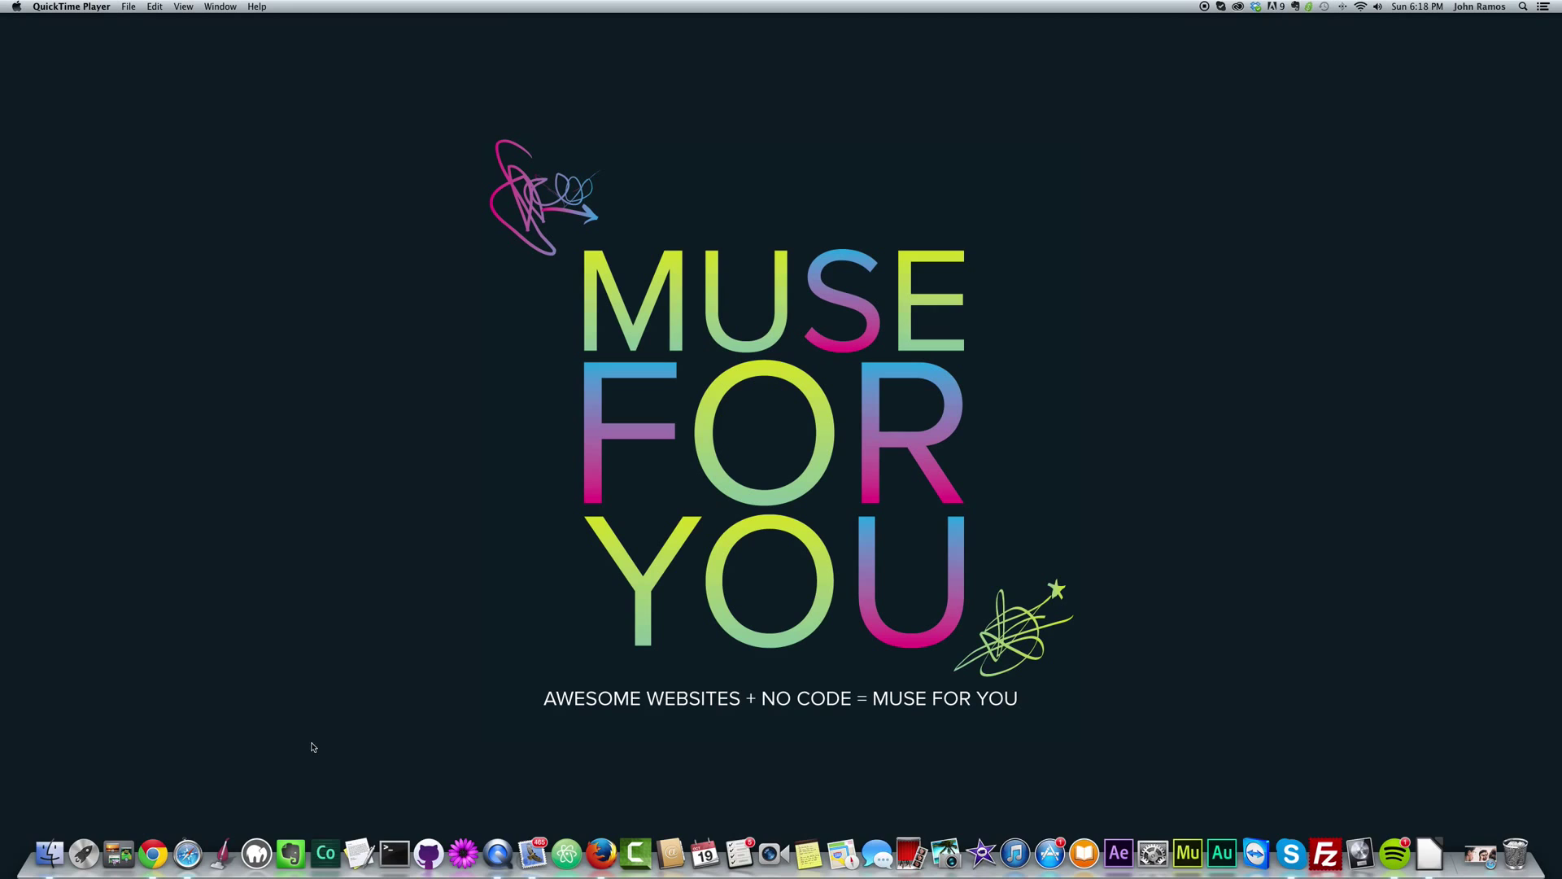
In Safari, review the Awwwards Site of the Day page and scroll the AWE eyewear site's slanted photo sections.
click(193, 834)
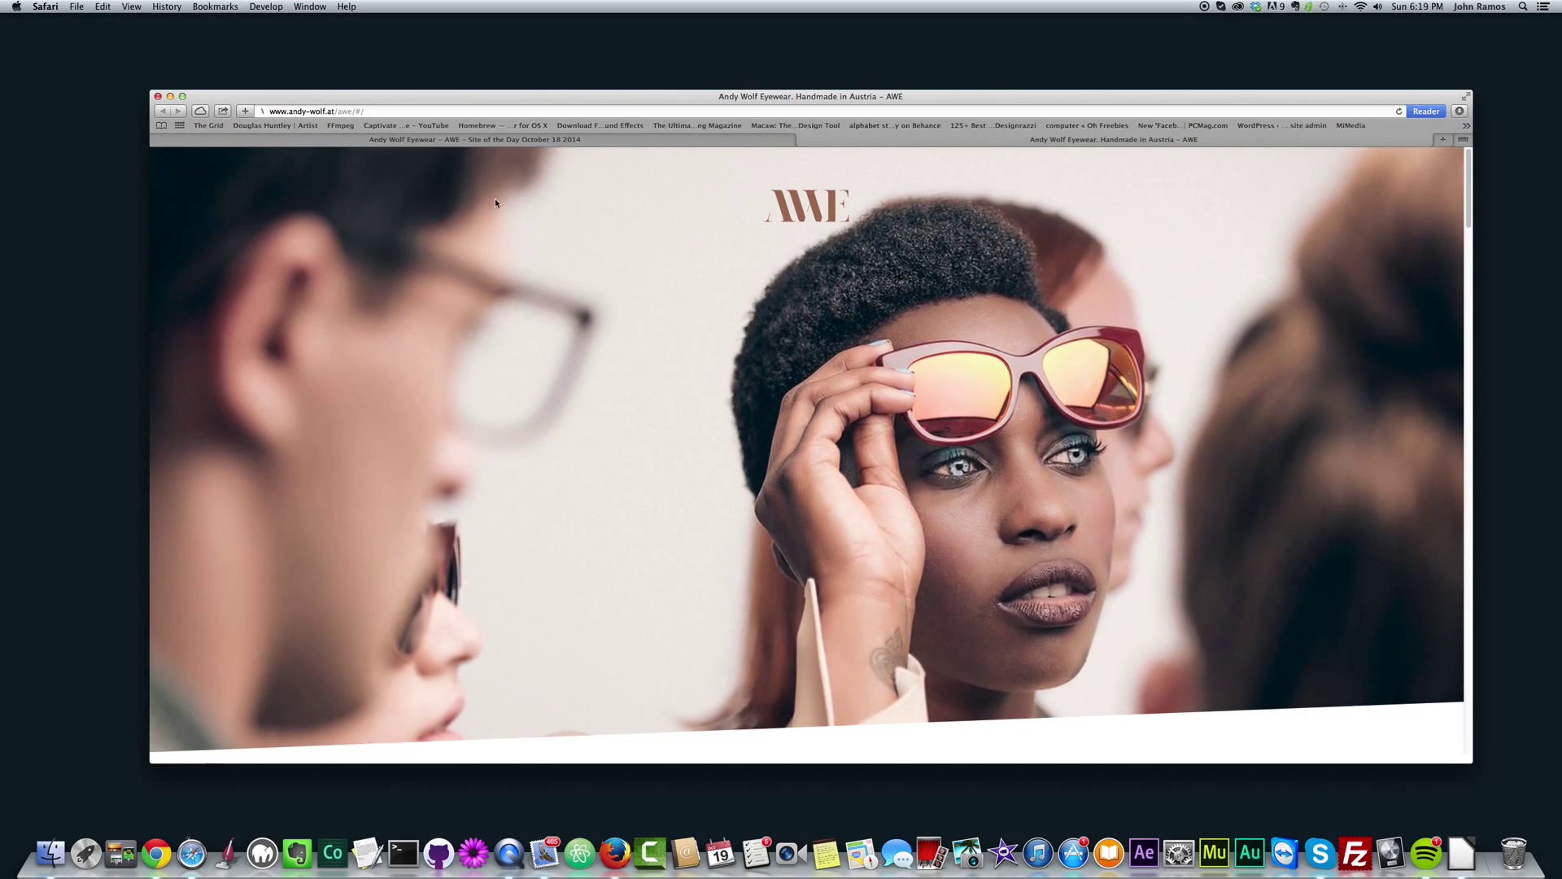
click(439, 140)
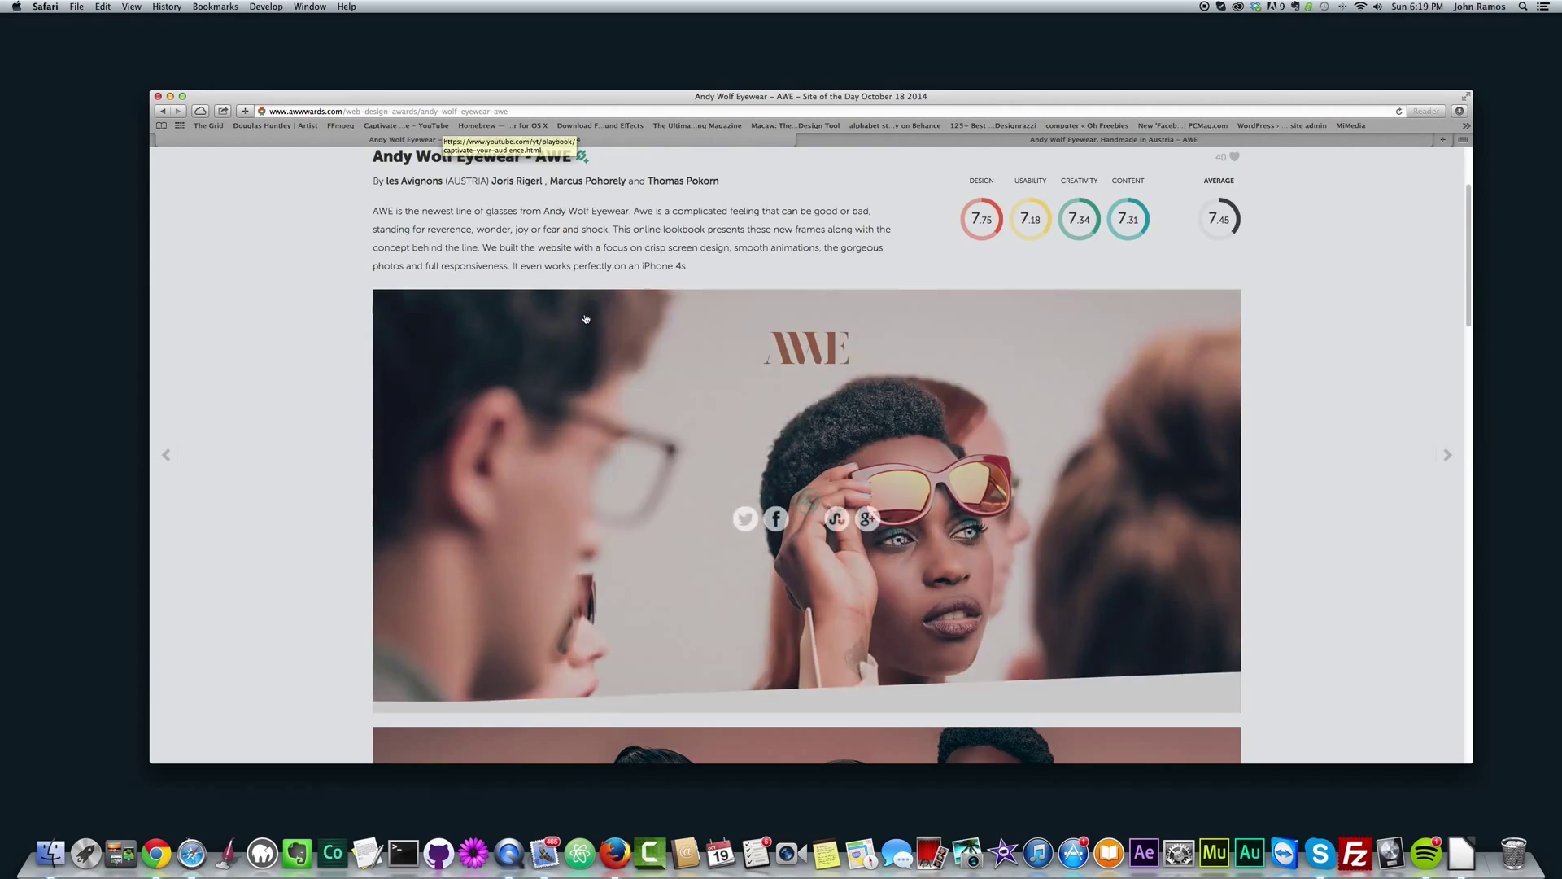
scroll(891, 234, up, 3)
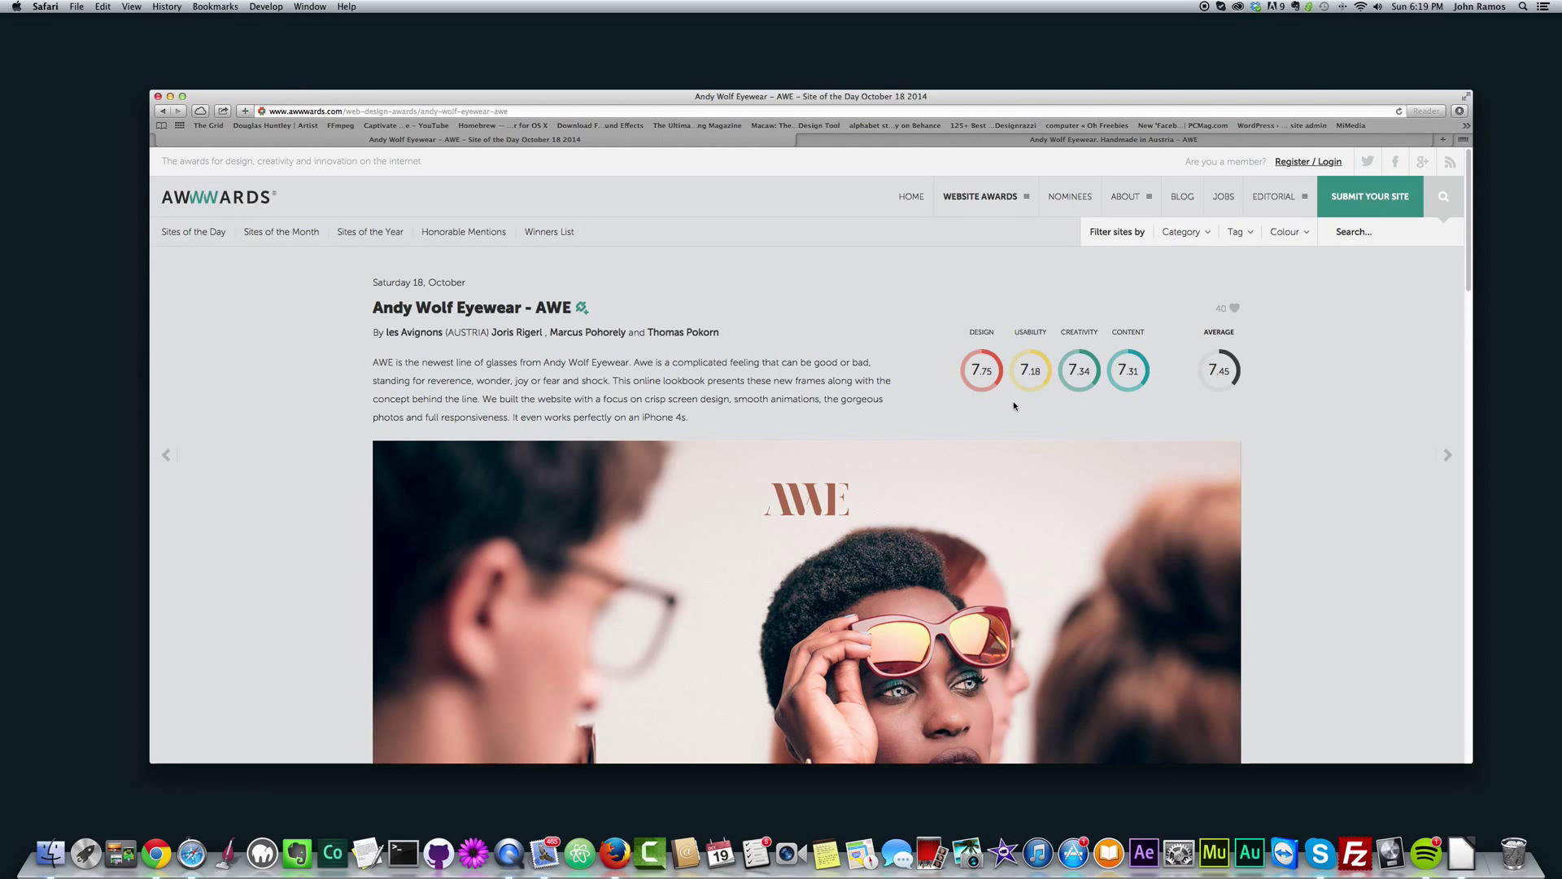
click(995, 139)
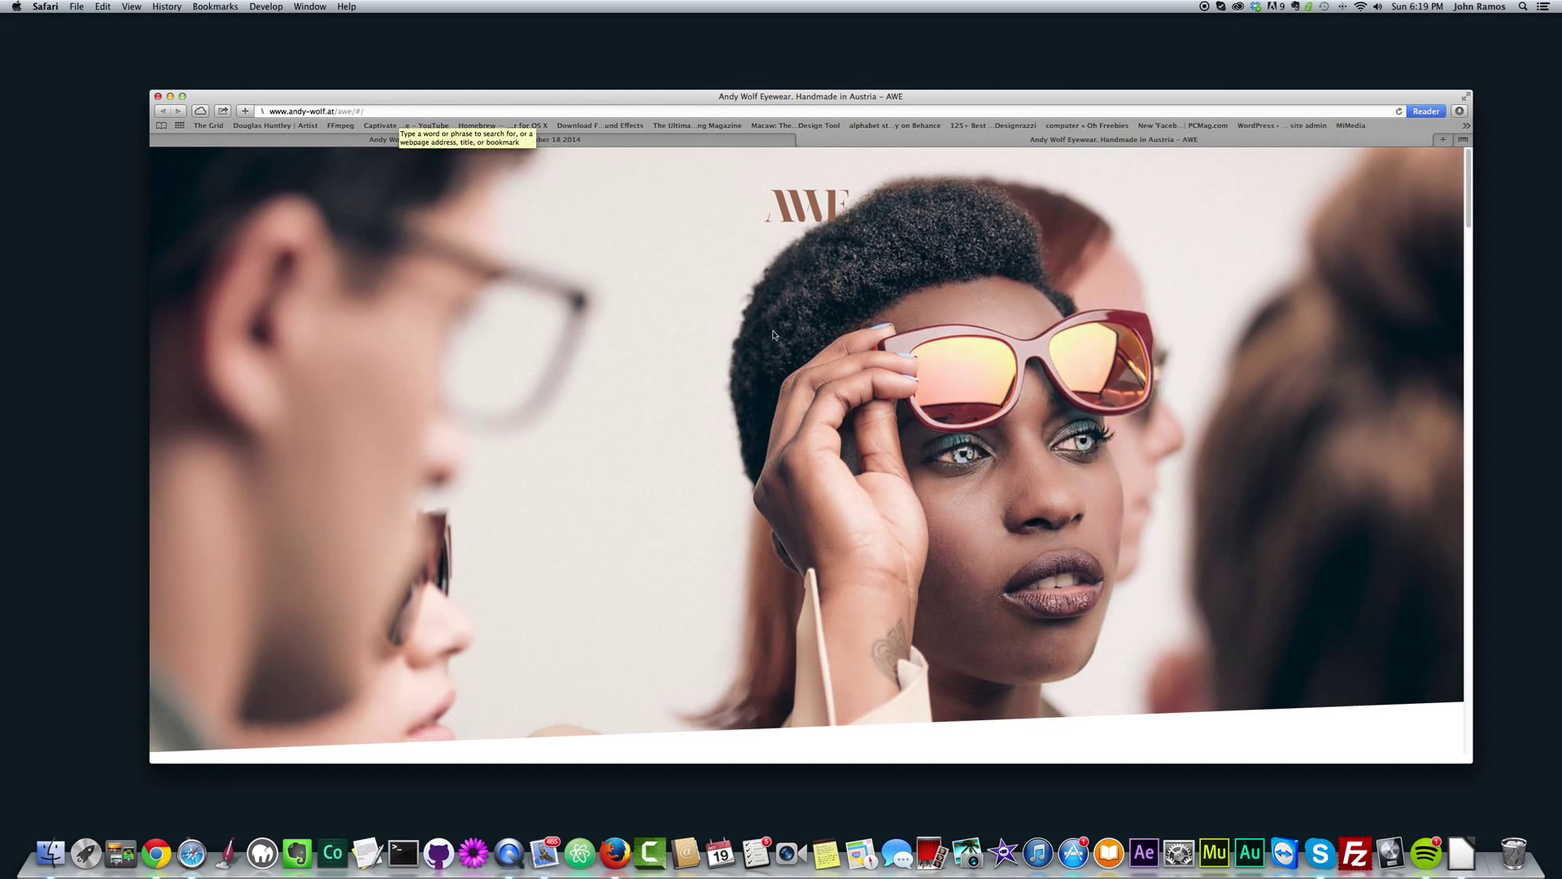
mouse_move(1468, 192)
mouse_down()
mouse_move(1437, 747)
mouse_move(1458, 183)
mouse_up()
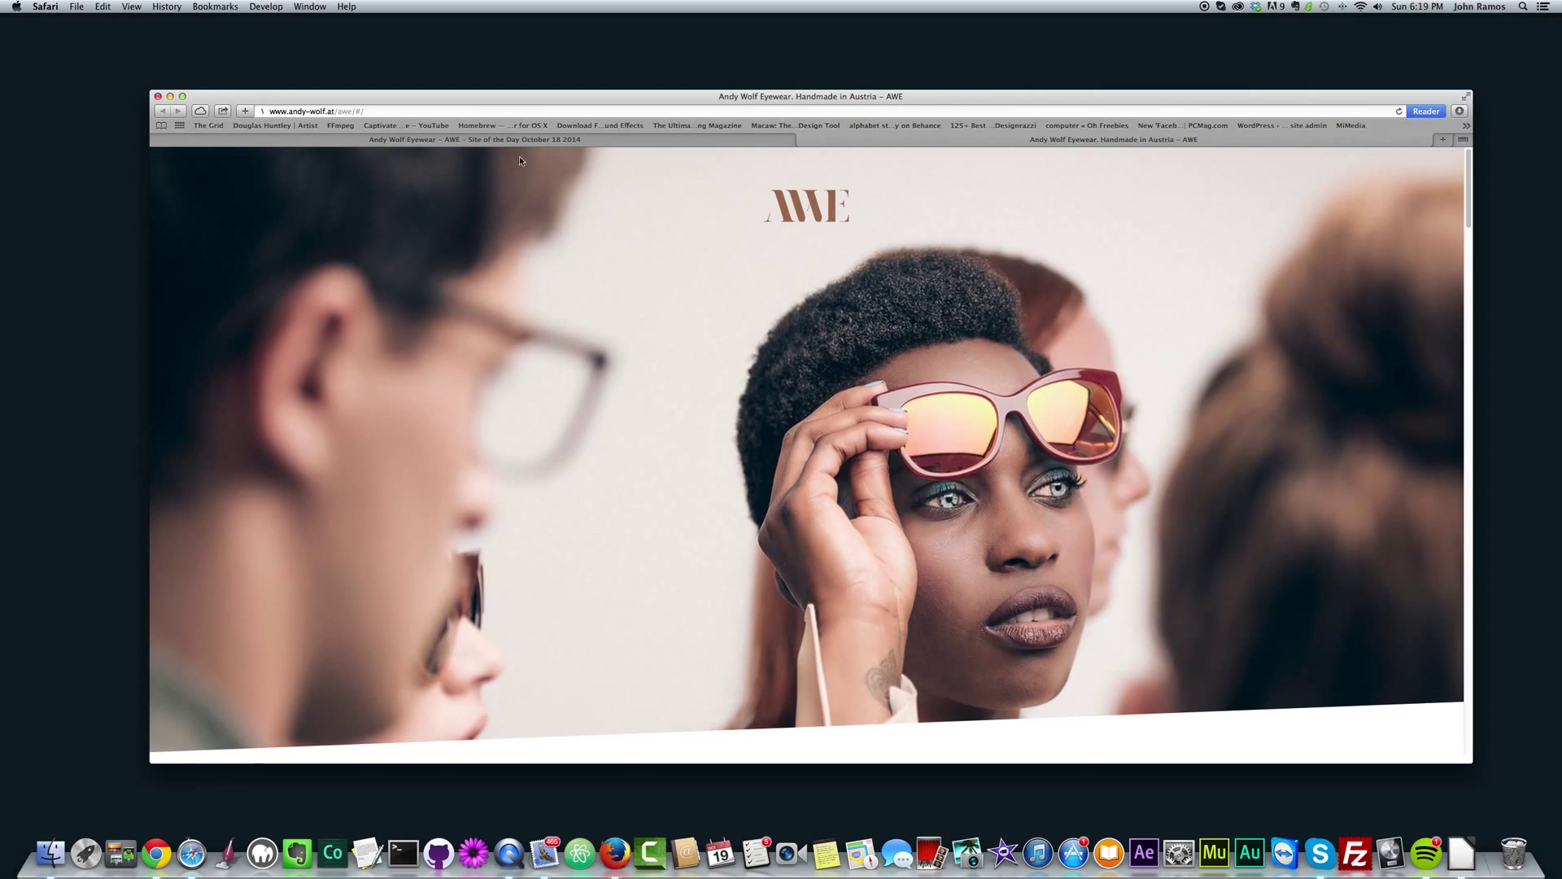
scroll(847, 516, down, 3)
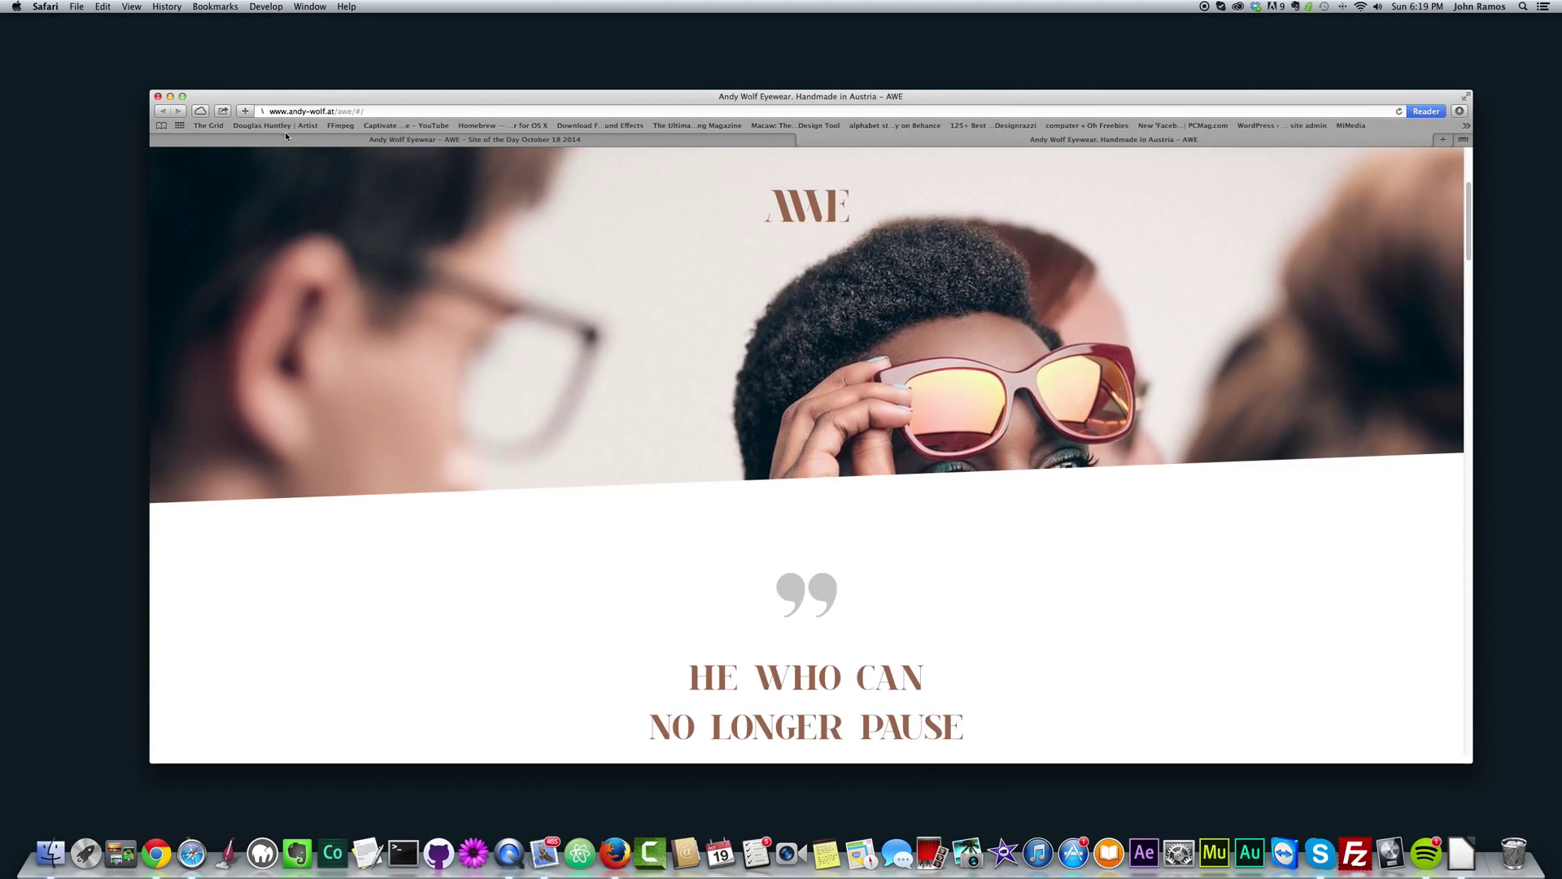
Minimize Safari and launch Adobe Illustrator CC 2014 from Launchpad.
click(169, 97)
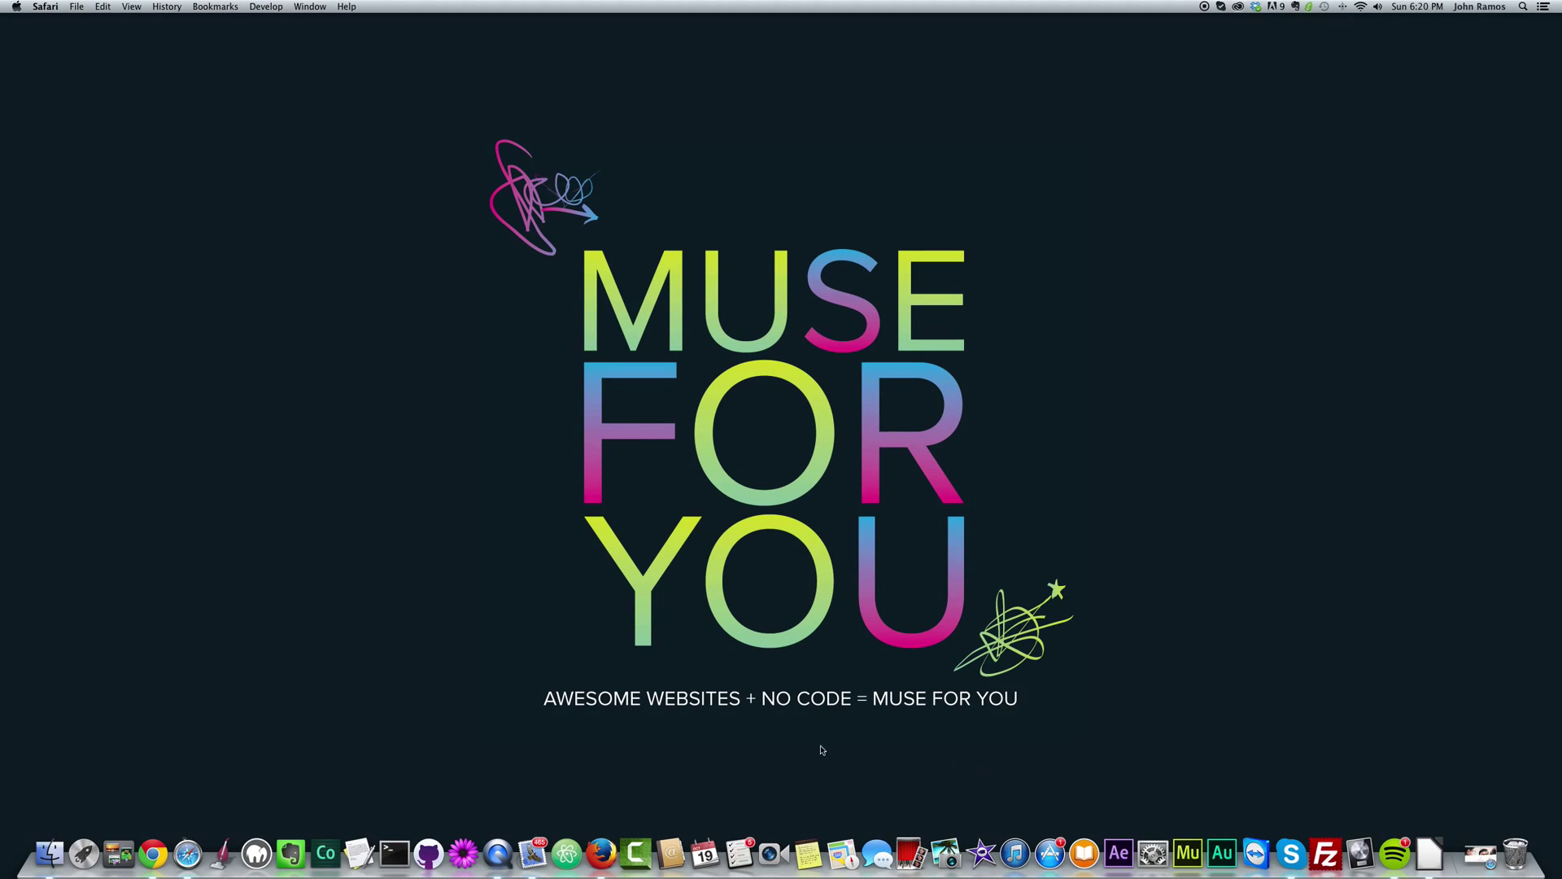
key(F4)
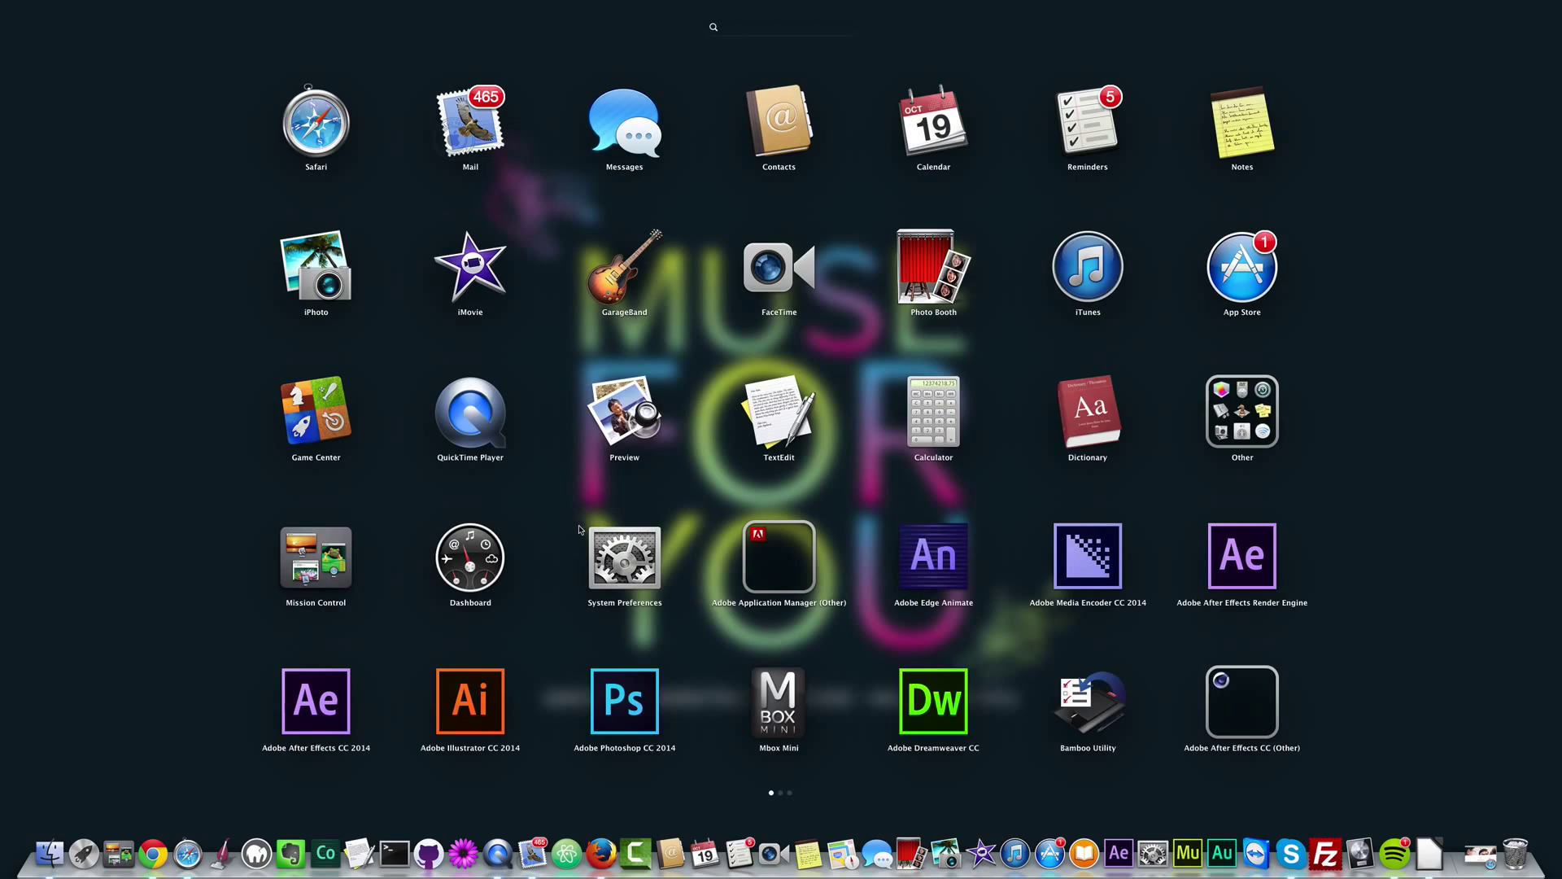
key(F3)
key(Escape)
click(484, 701)
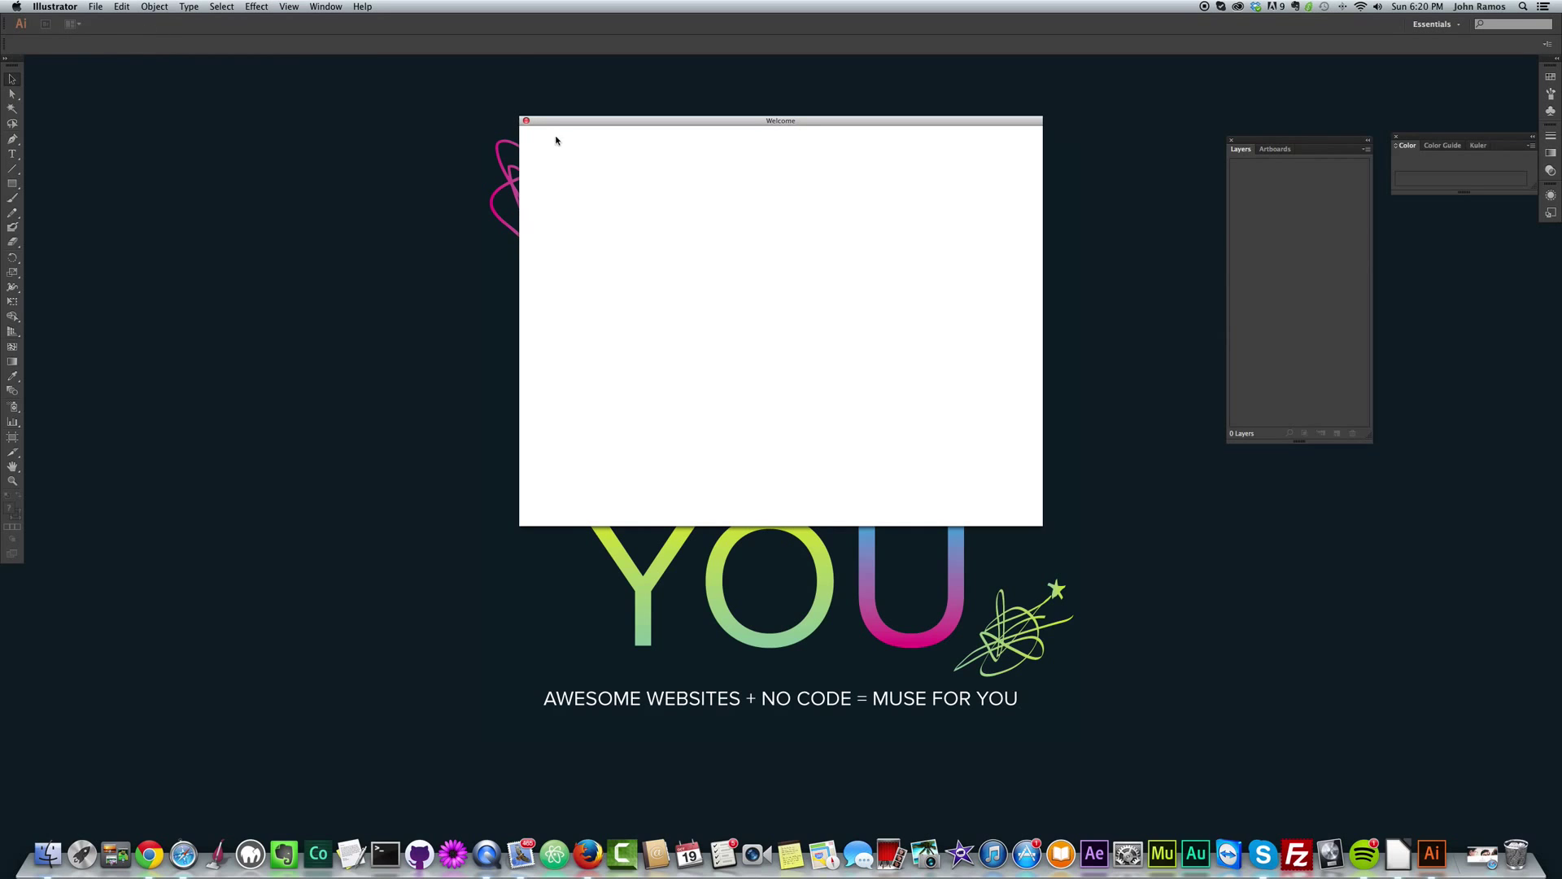
Create a new 2000 × 2000 px Illustrator document.
click(526, 121)
click(95, 6)
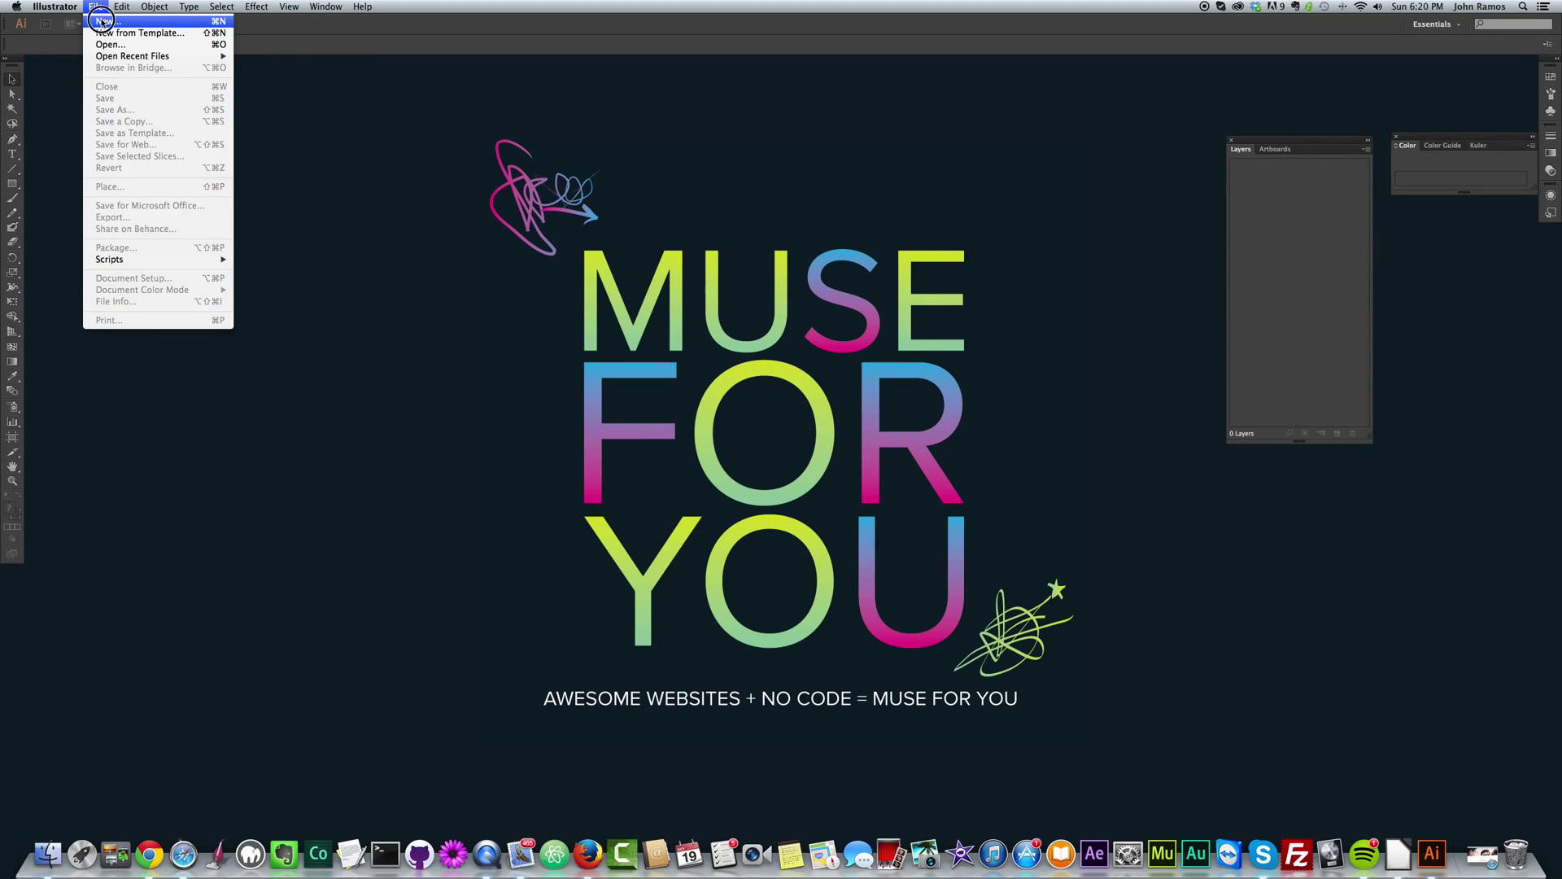
click(103, 23)
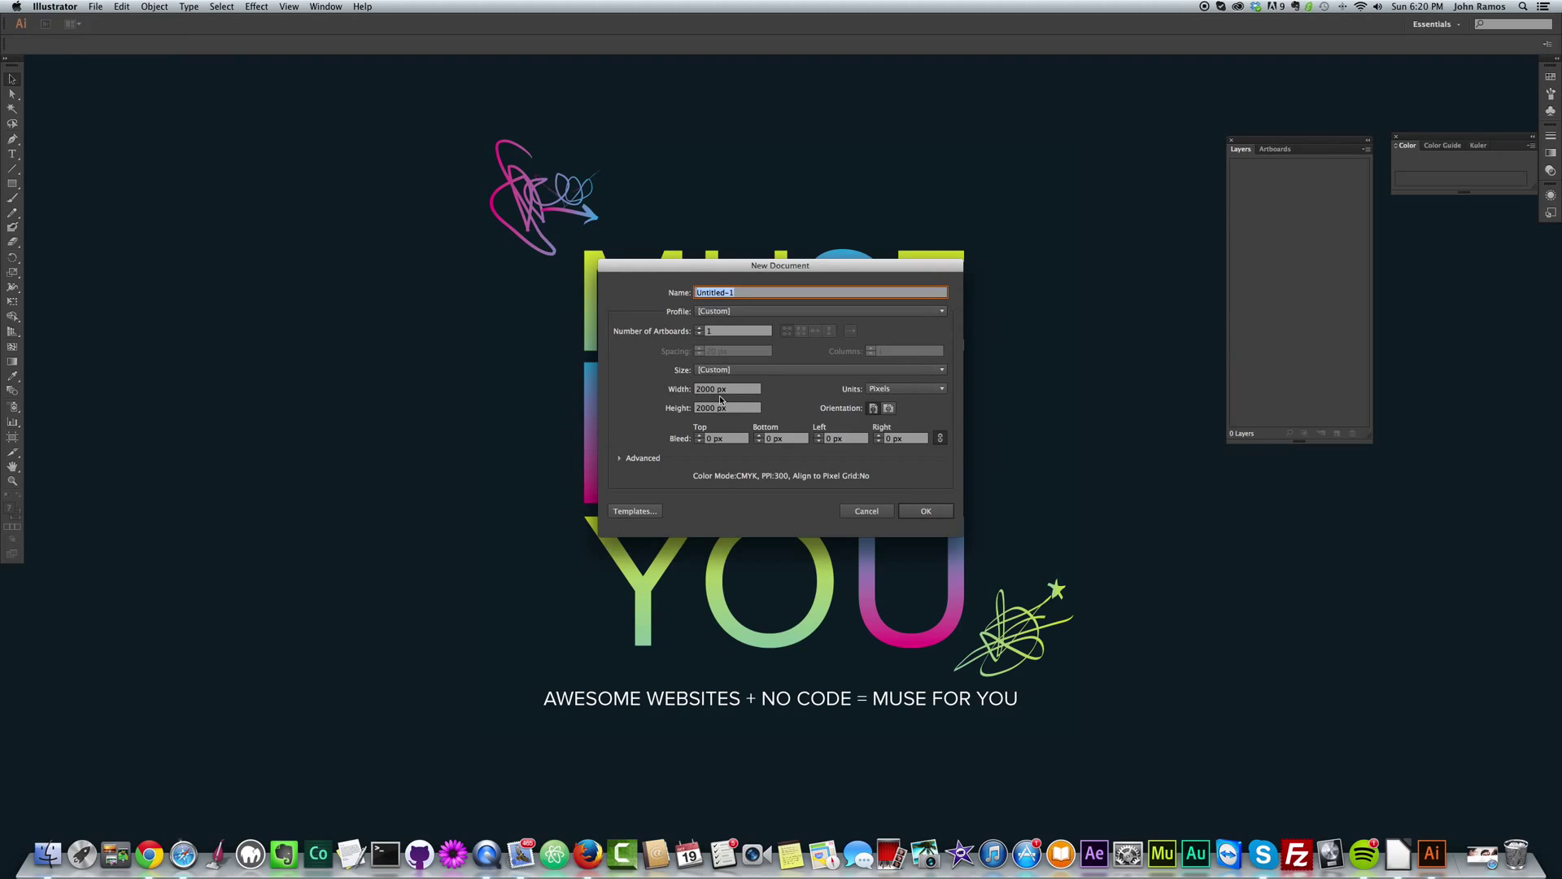
double_click(719, 390)
text(2)
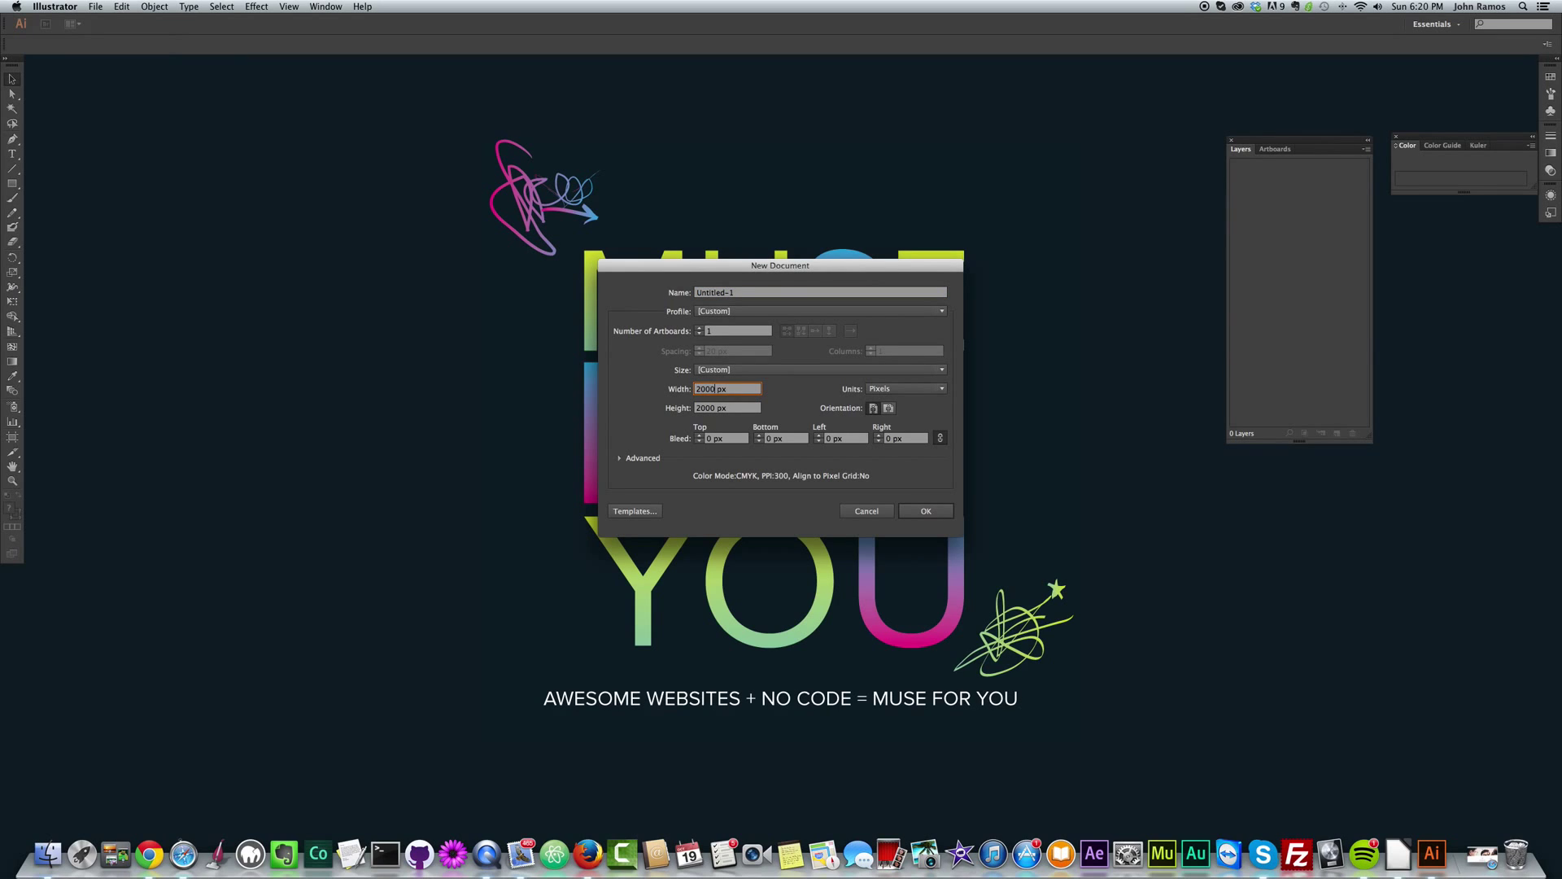
double_click(716, 409)
text(2000)
click(917, 510)
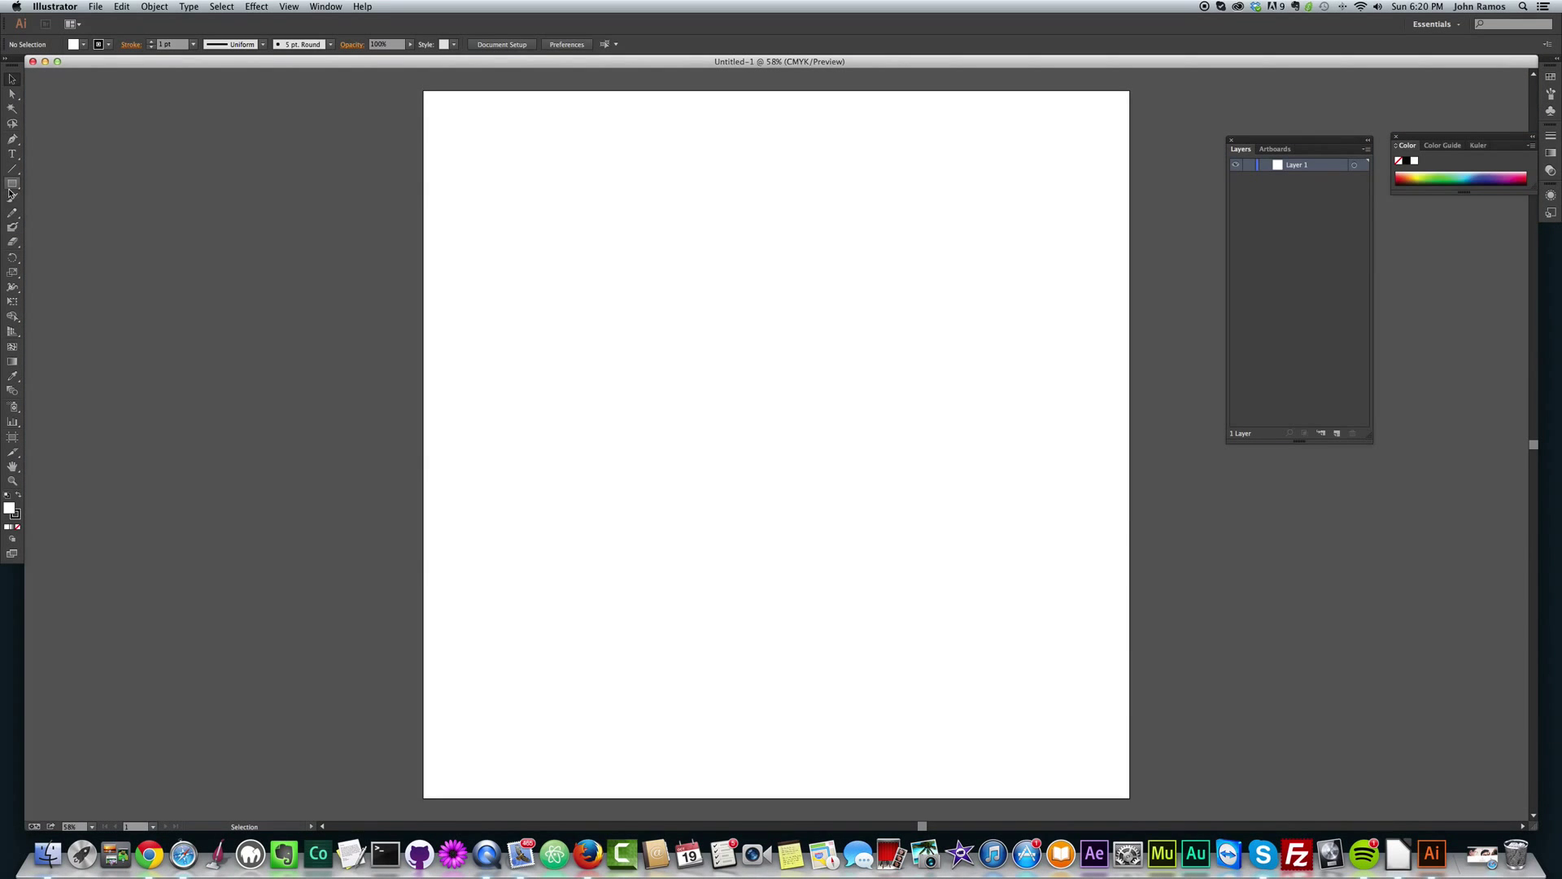
Draw a rectangle stretched to cover the whole artboard and set its stroke weight to 0.
click(14, 186)
mouse_move(424, 195)
mouse_down()
mouse_move(474, 286)
mouse_move(1083, 636)
mouse_move(1111, 661)
mouse_move(1130, 797)
mouse_up()
click(11, 79)
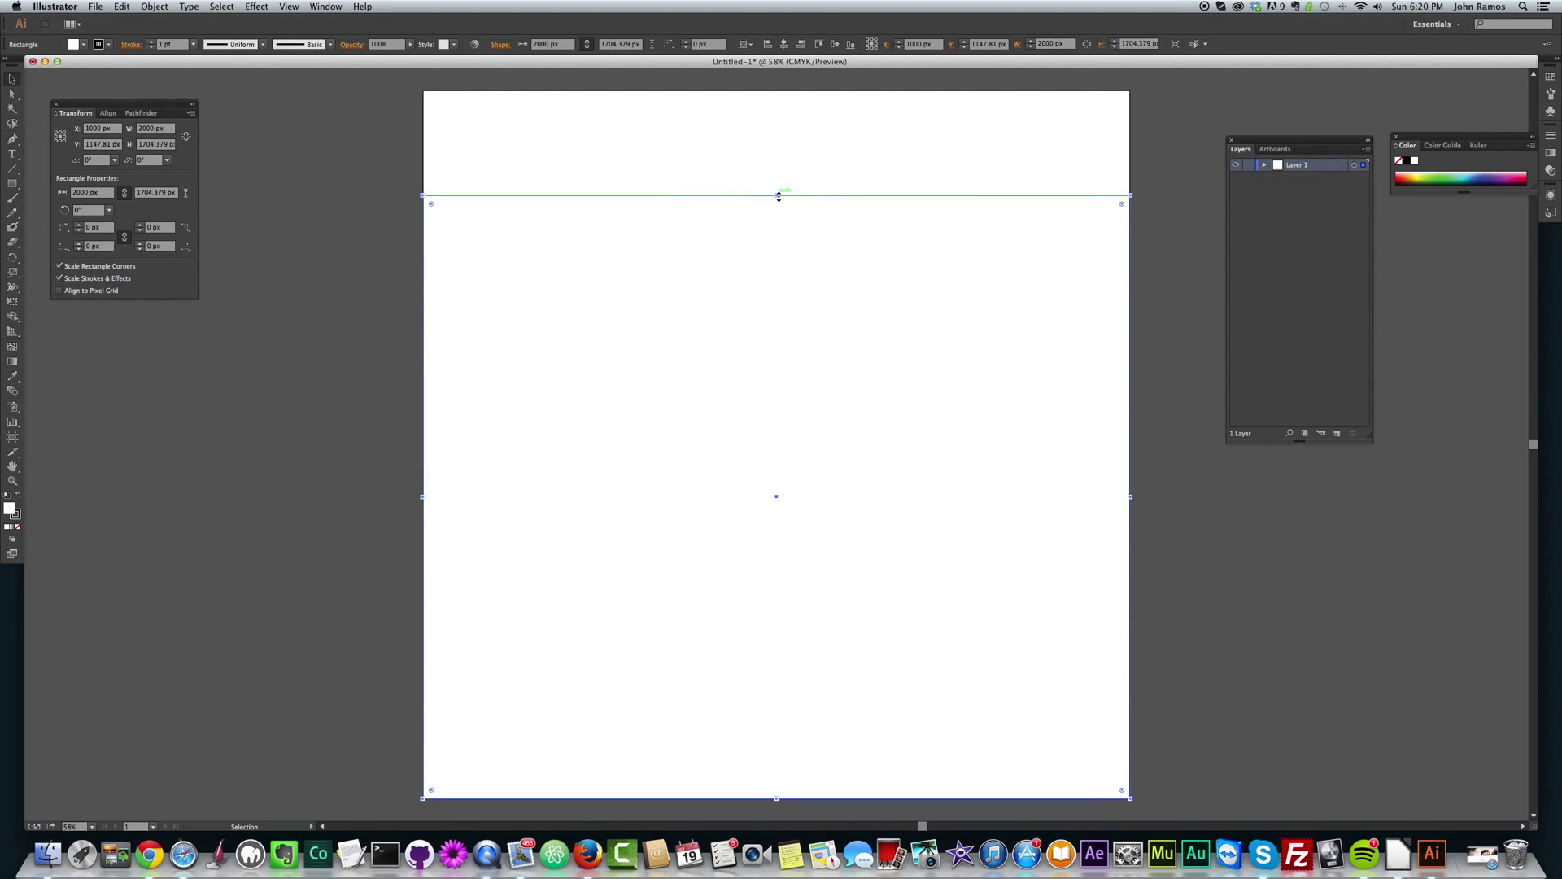
drag(778, 195, 777, 90)
click(174, 45)
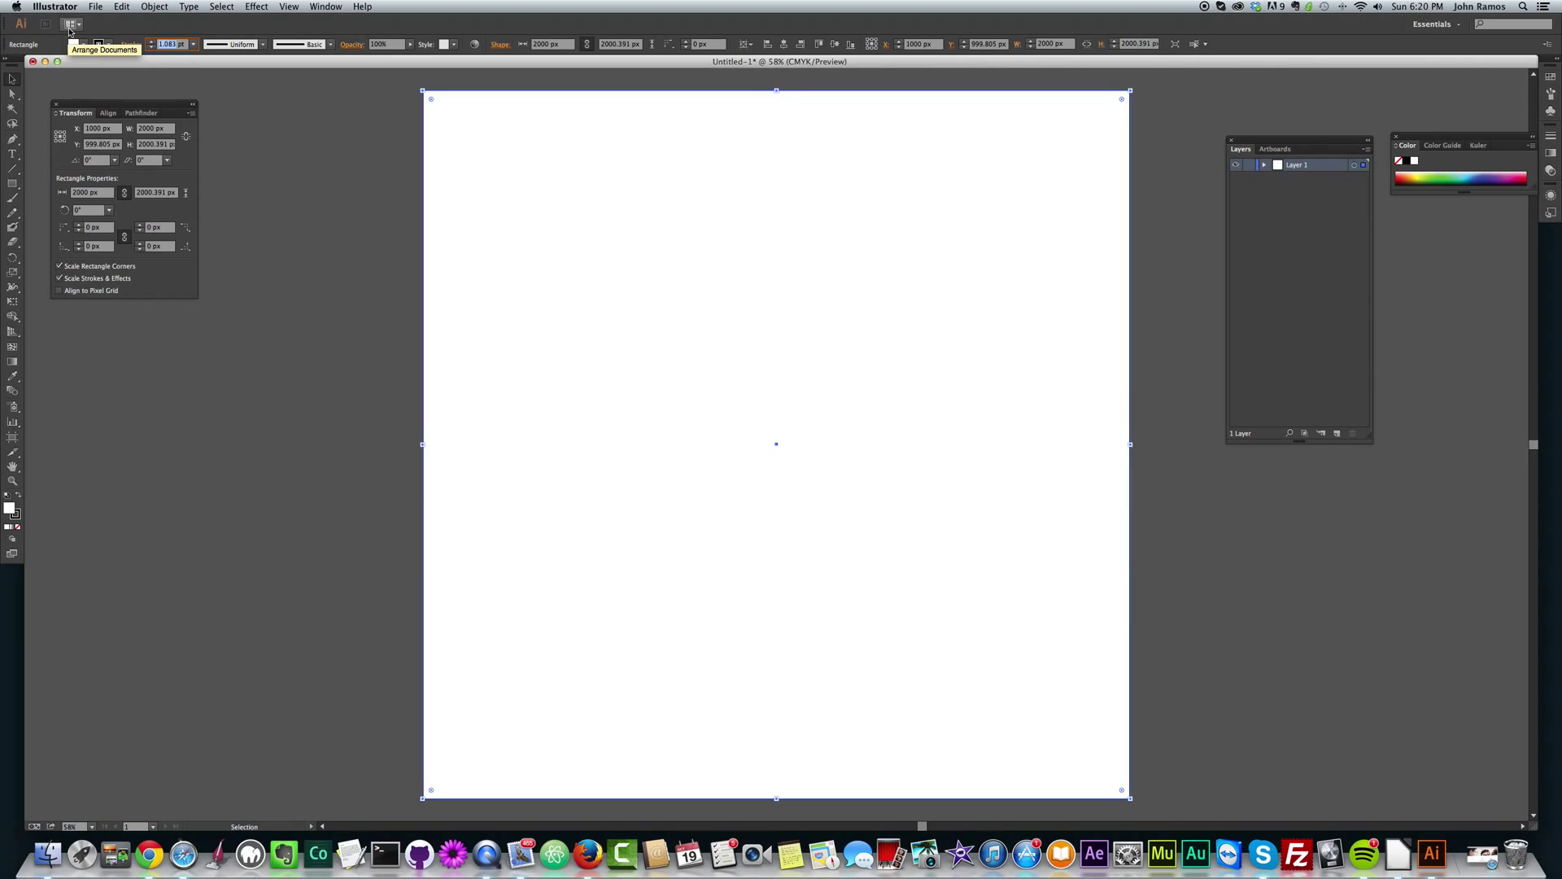
text(0)
key(Return)
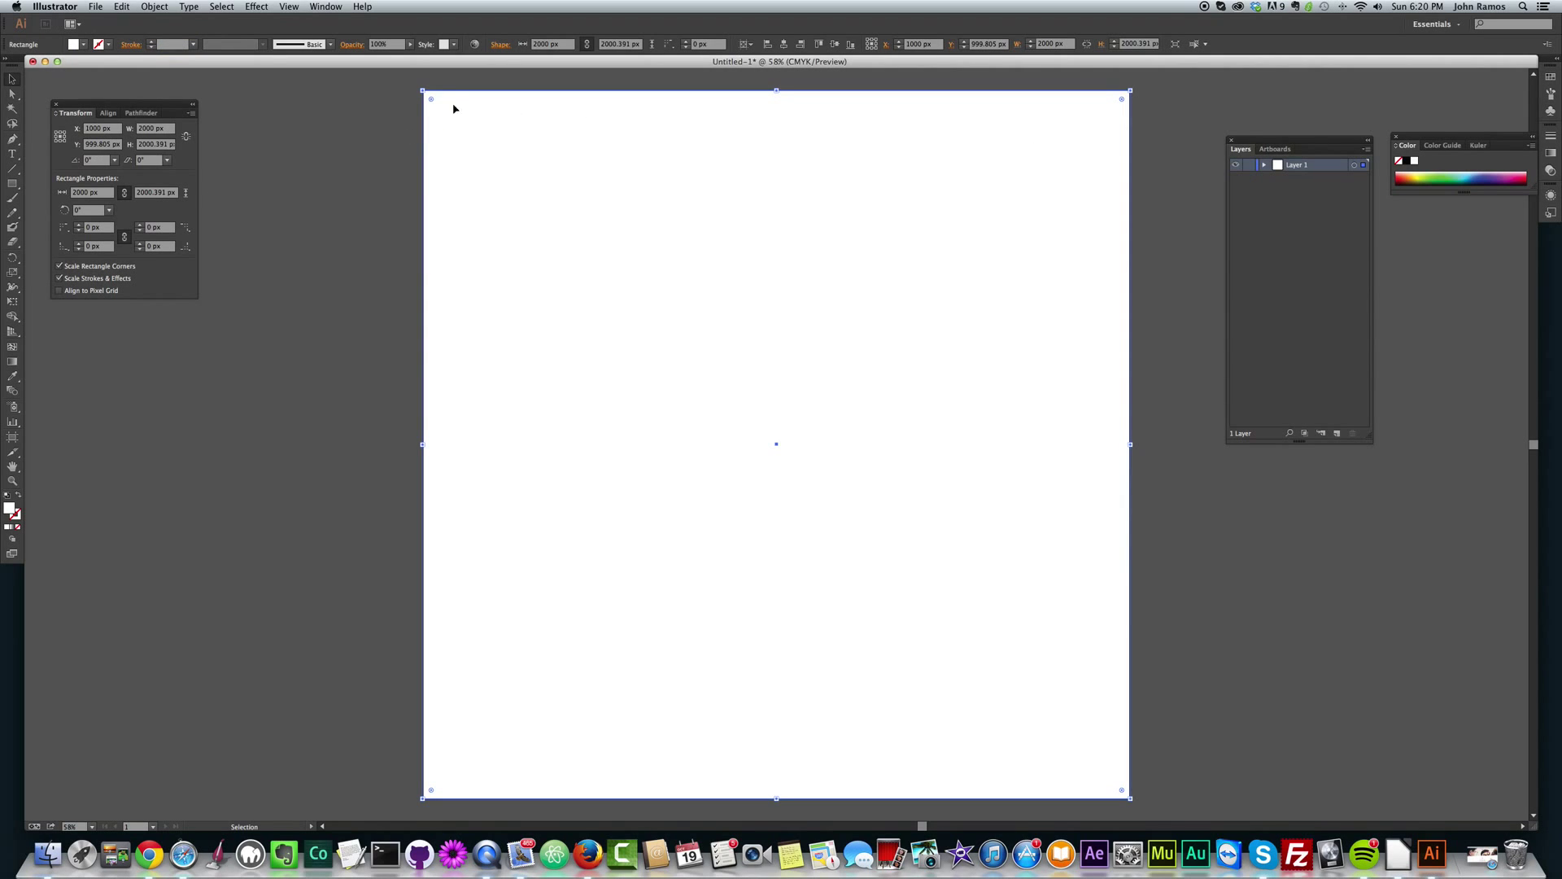
Pull the rectangle's top-left anchor down and bottom-left anchor up to slant both edges.
click(13, 93)
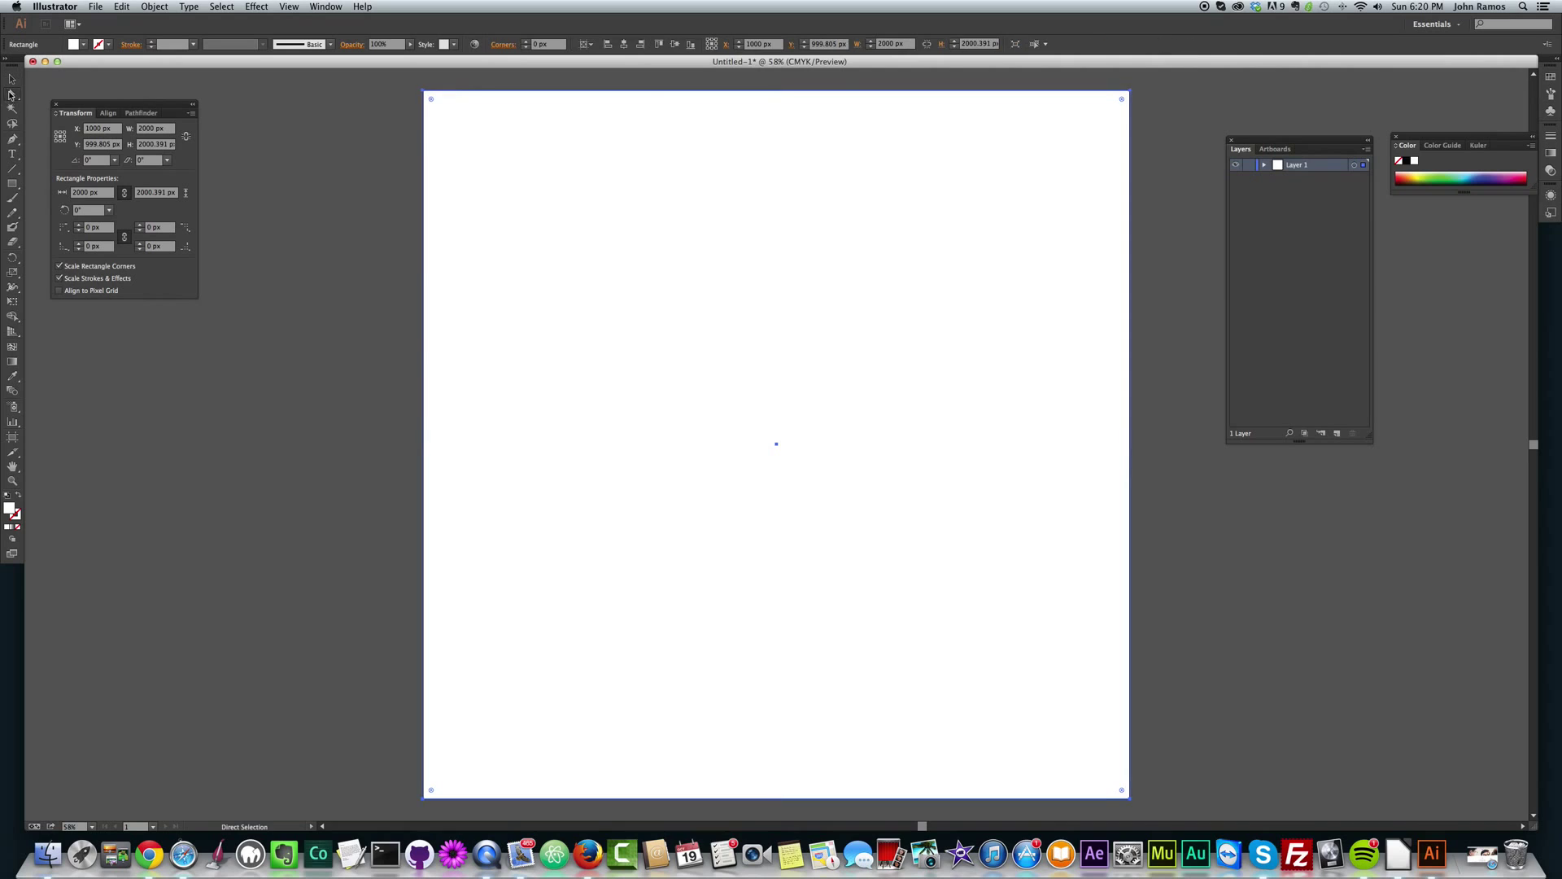
drag(425, 98, 424, 183)
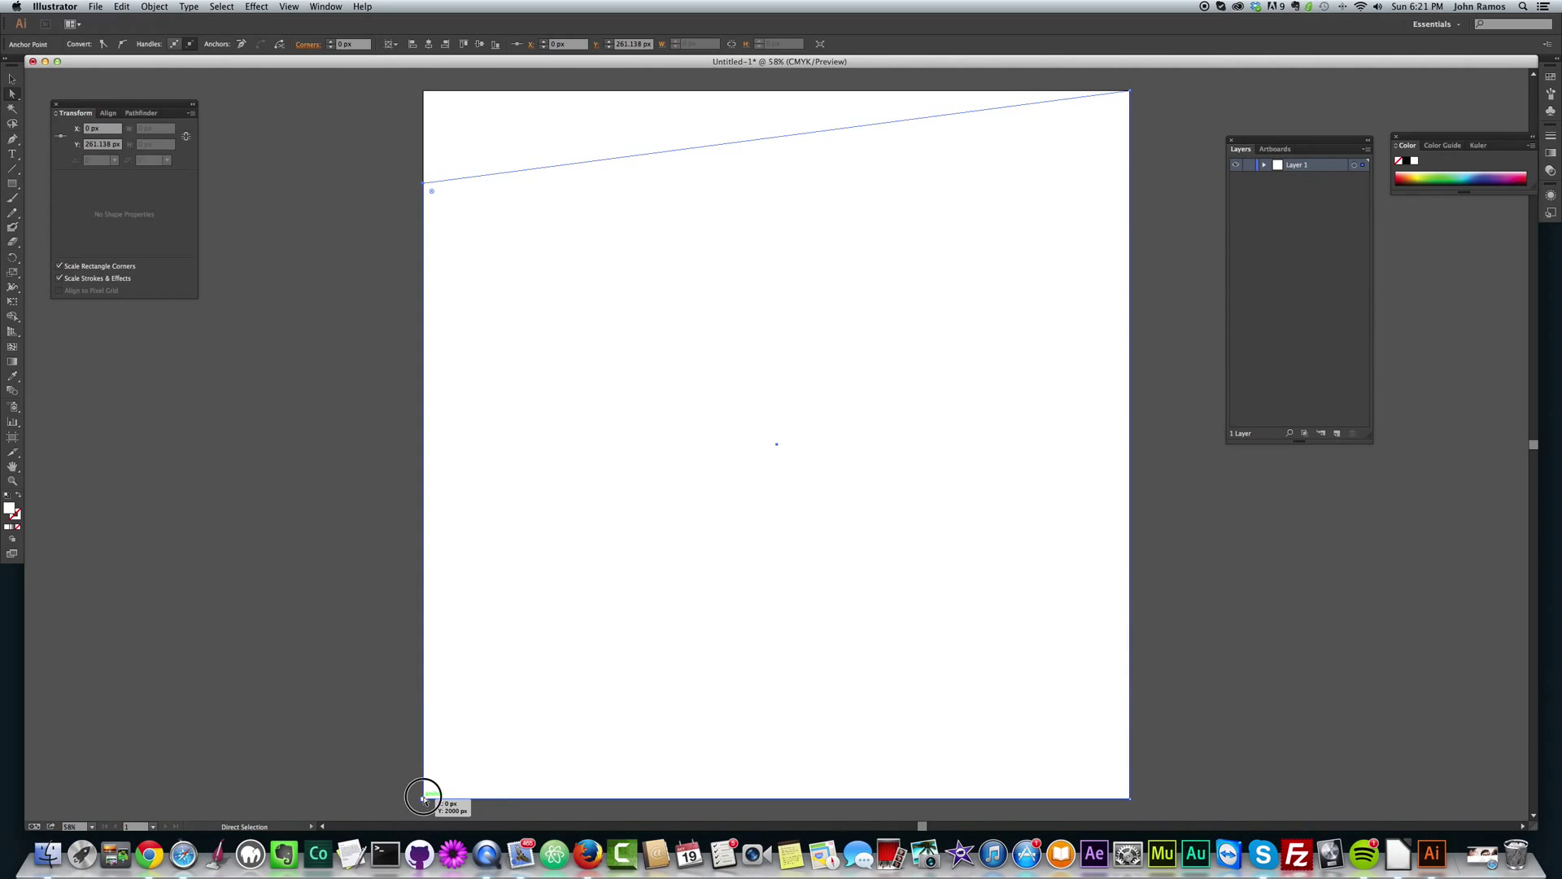
drag(425, 797, 425, 719)
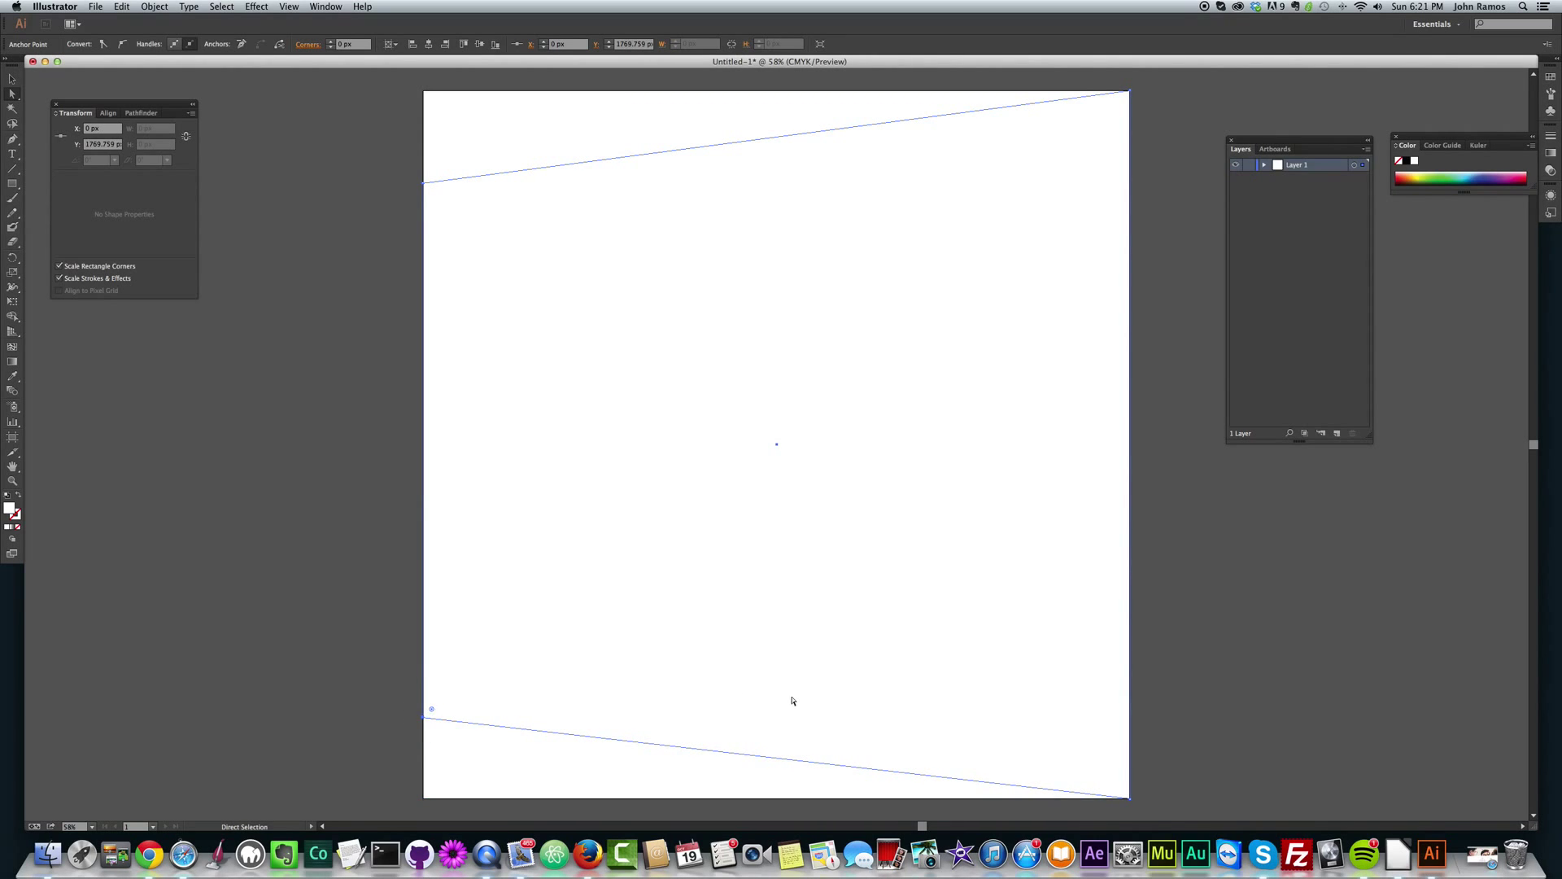
click(1323, 649)
click(685, 692)
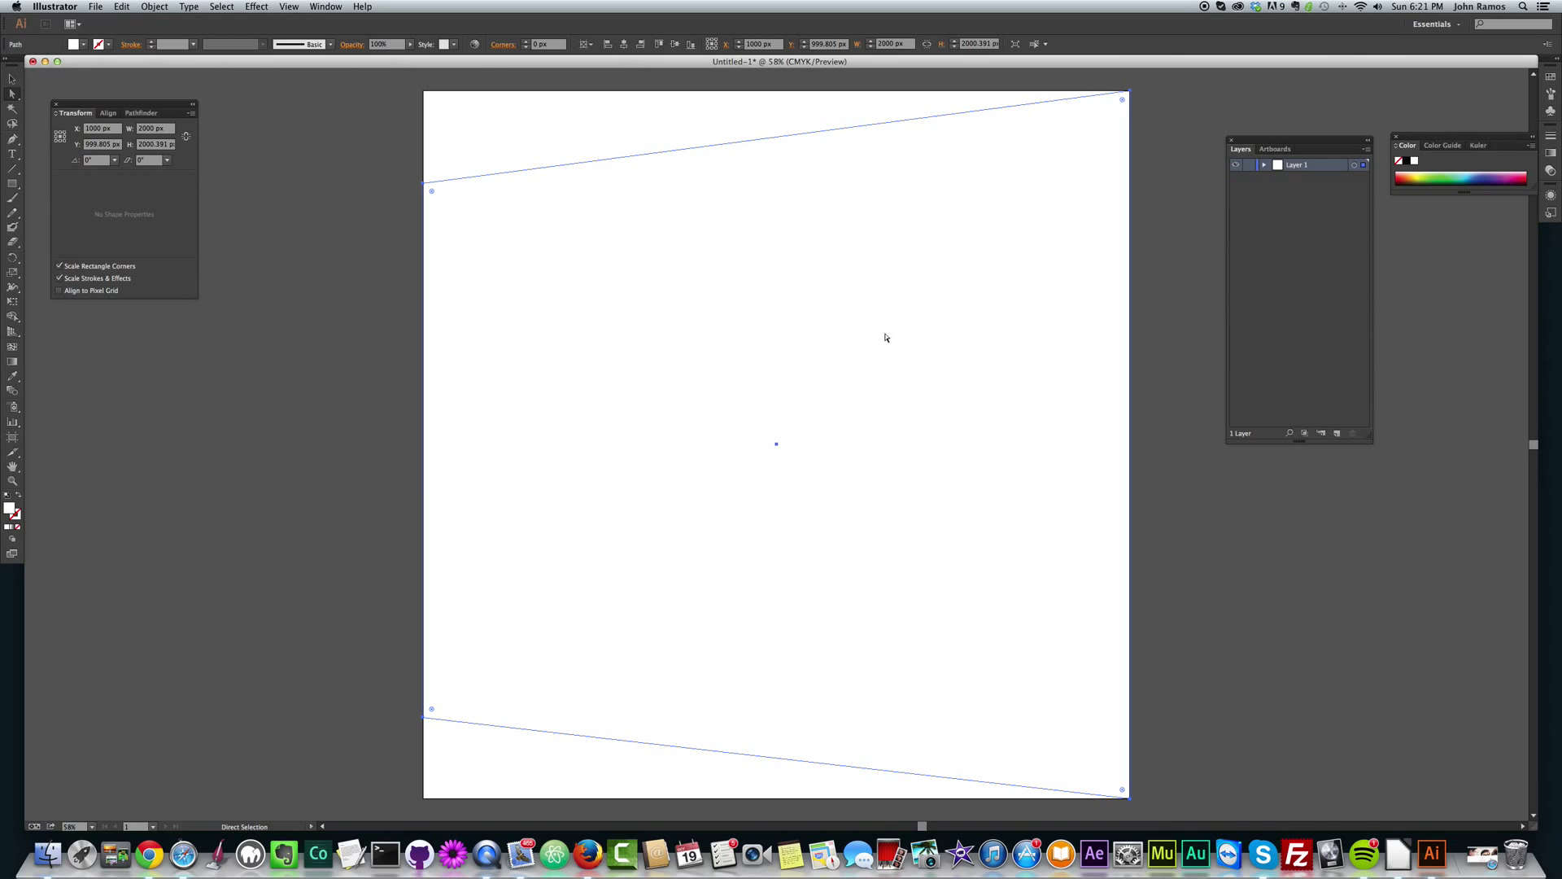
Open Save for Web and check the preview of the slanted shape.
click(341, 363)
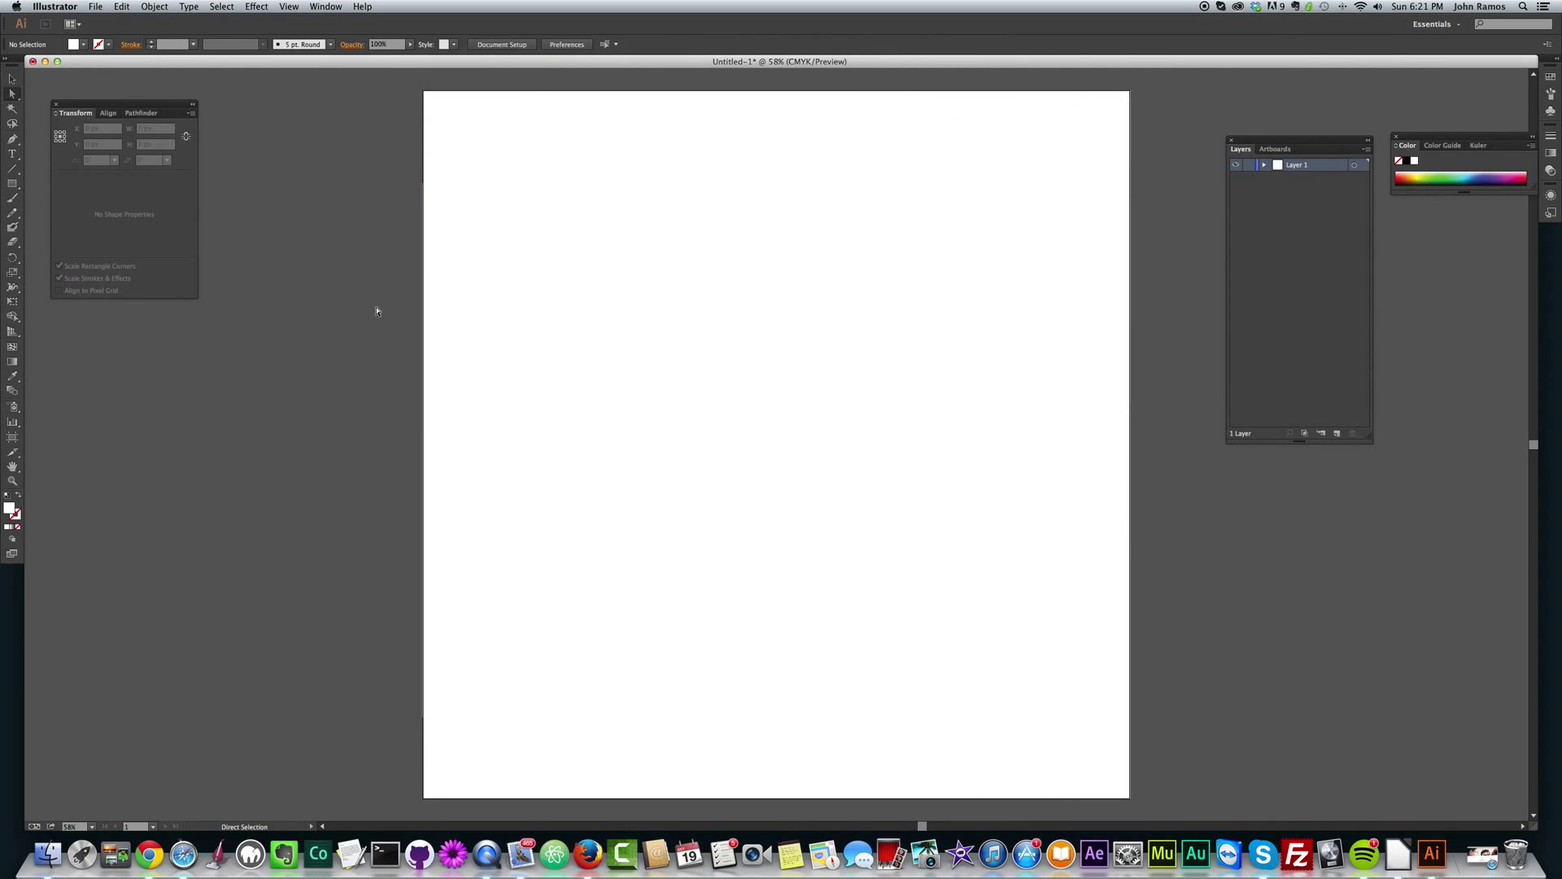
click(95, 7)
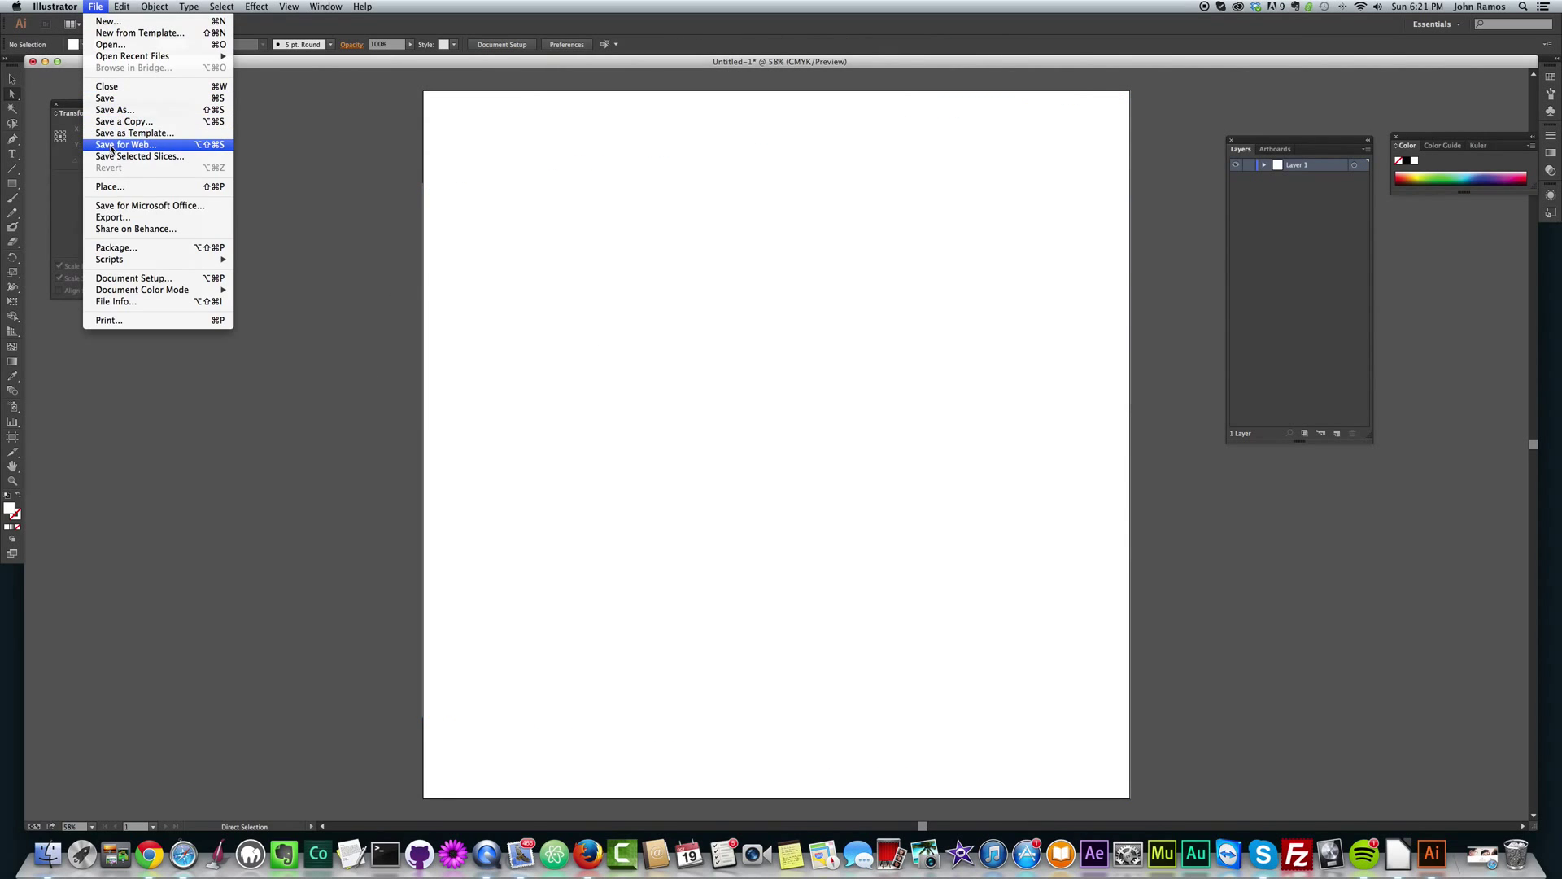
click(114, 143)
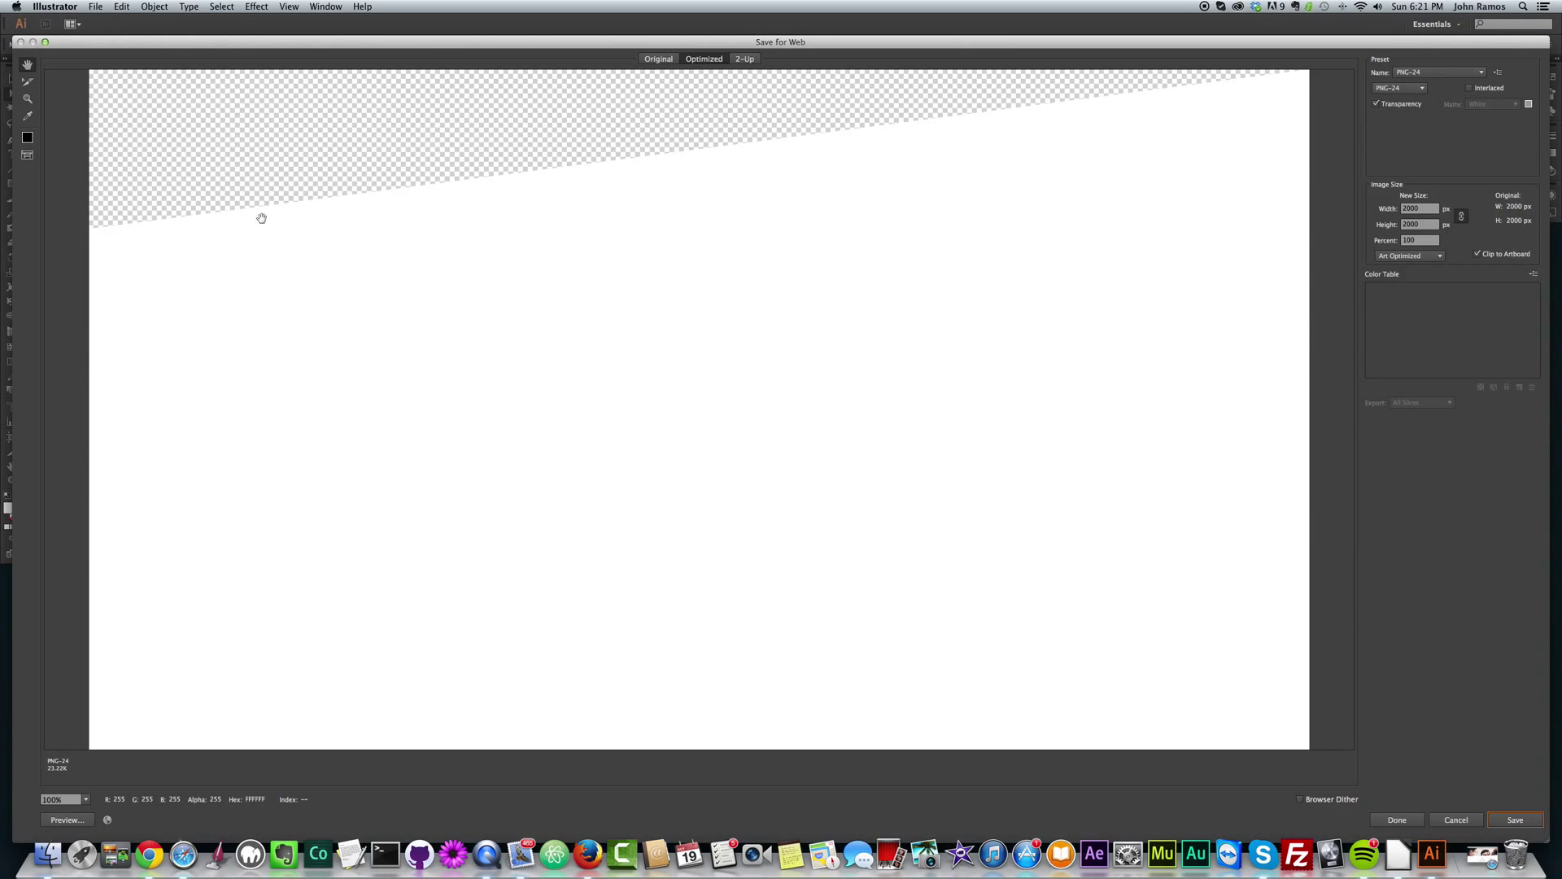
drag(1018, 478, 1017, 84)
drag(847, 579, 854, 236)
scroll(991, 510, up, 15)
Browse to the Skillshare folder on the Desktop as the save location.
click(1515, 820)
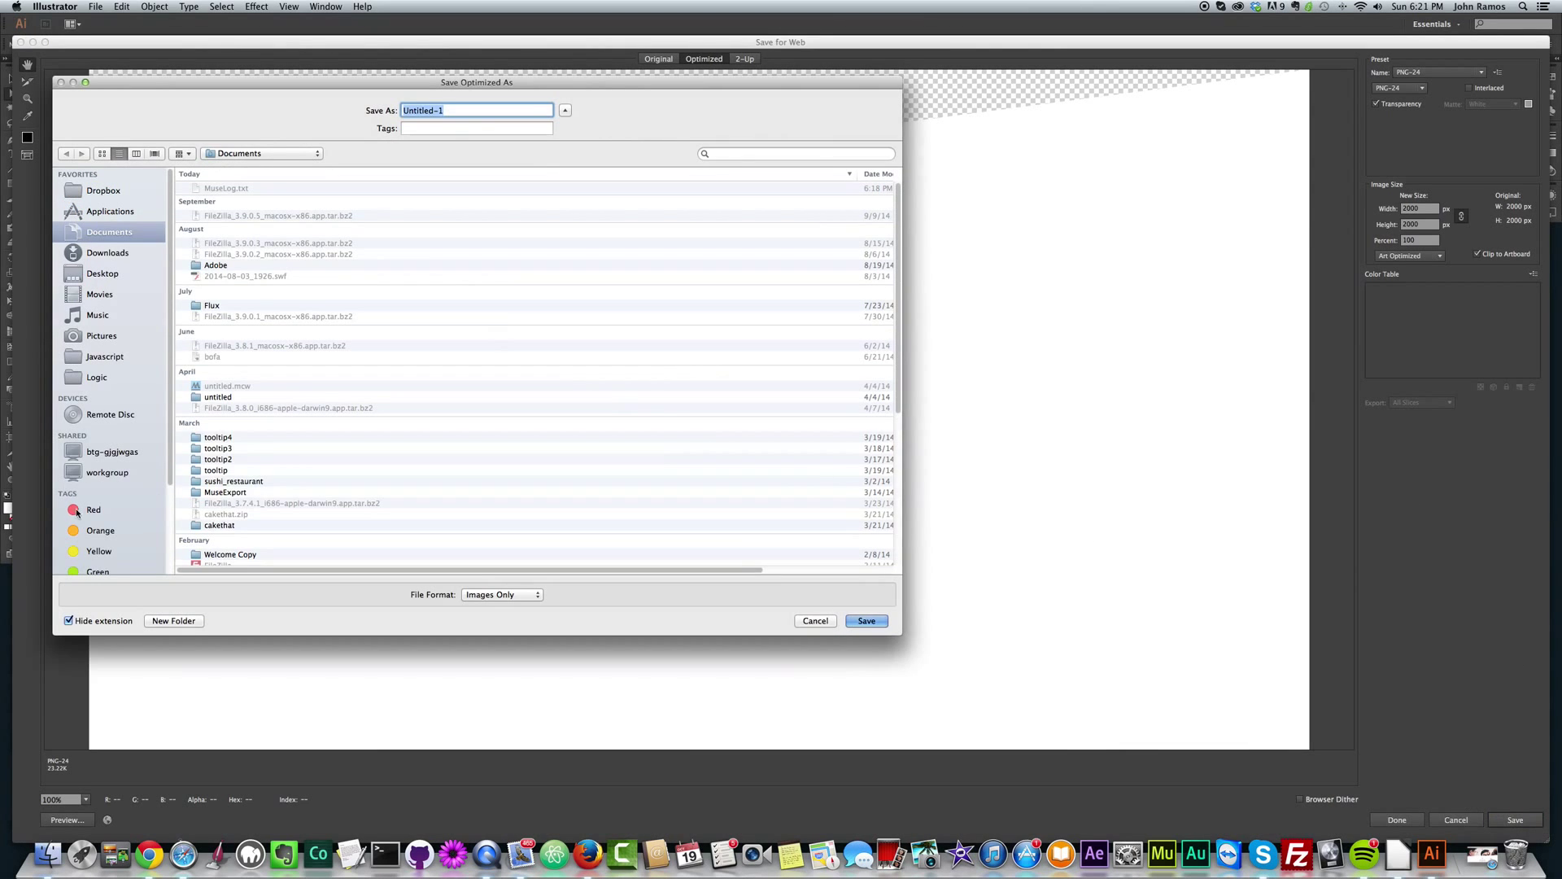
click(96, 510)
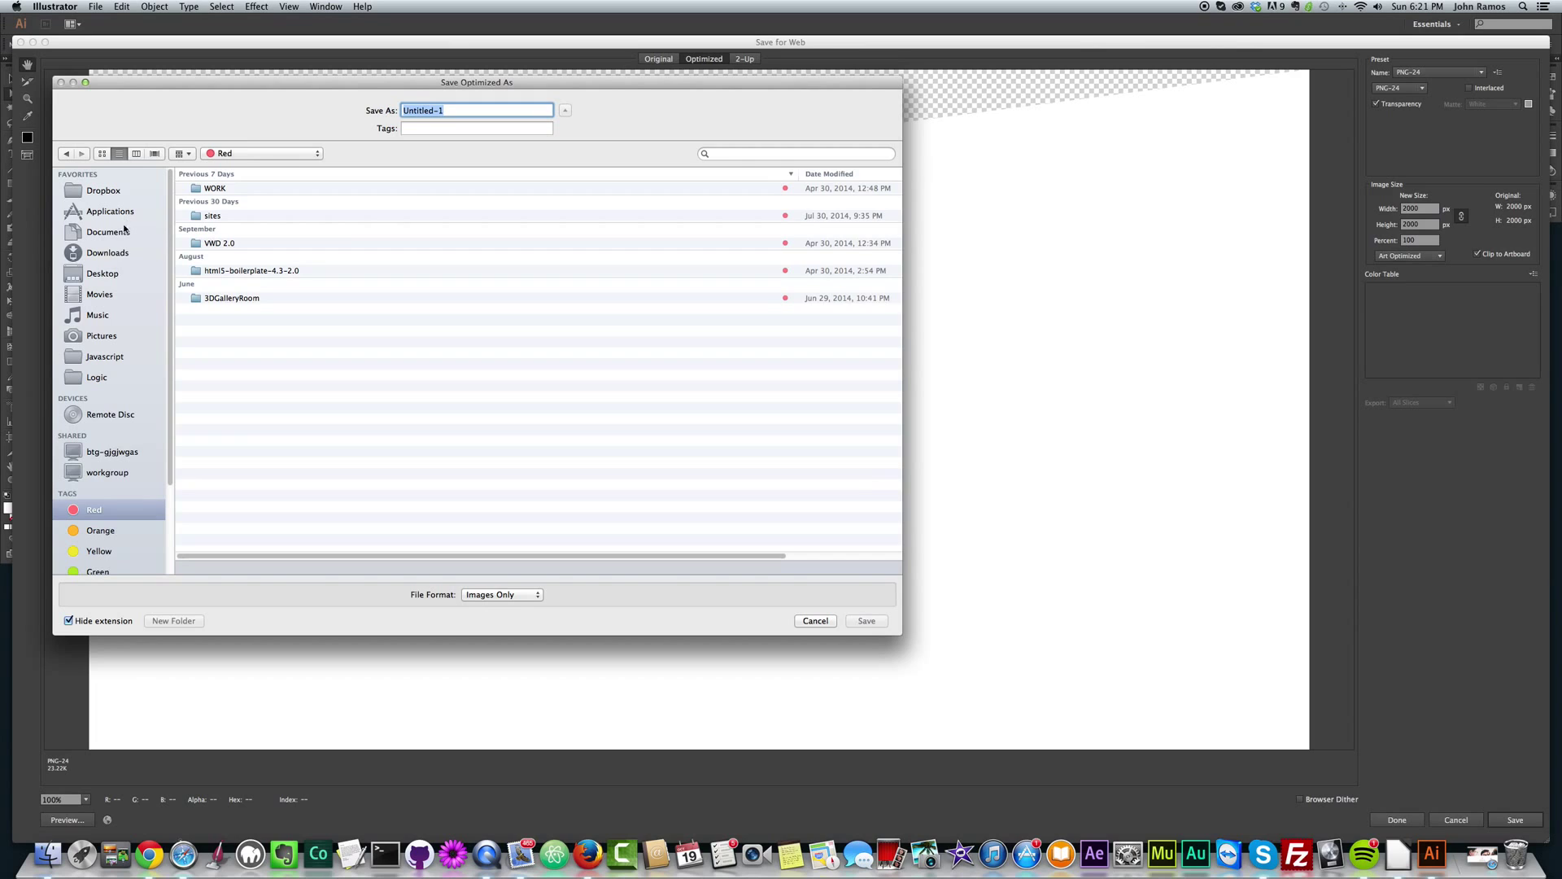
click(103, 274)
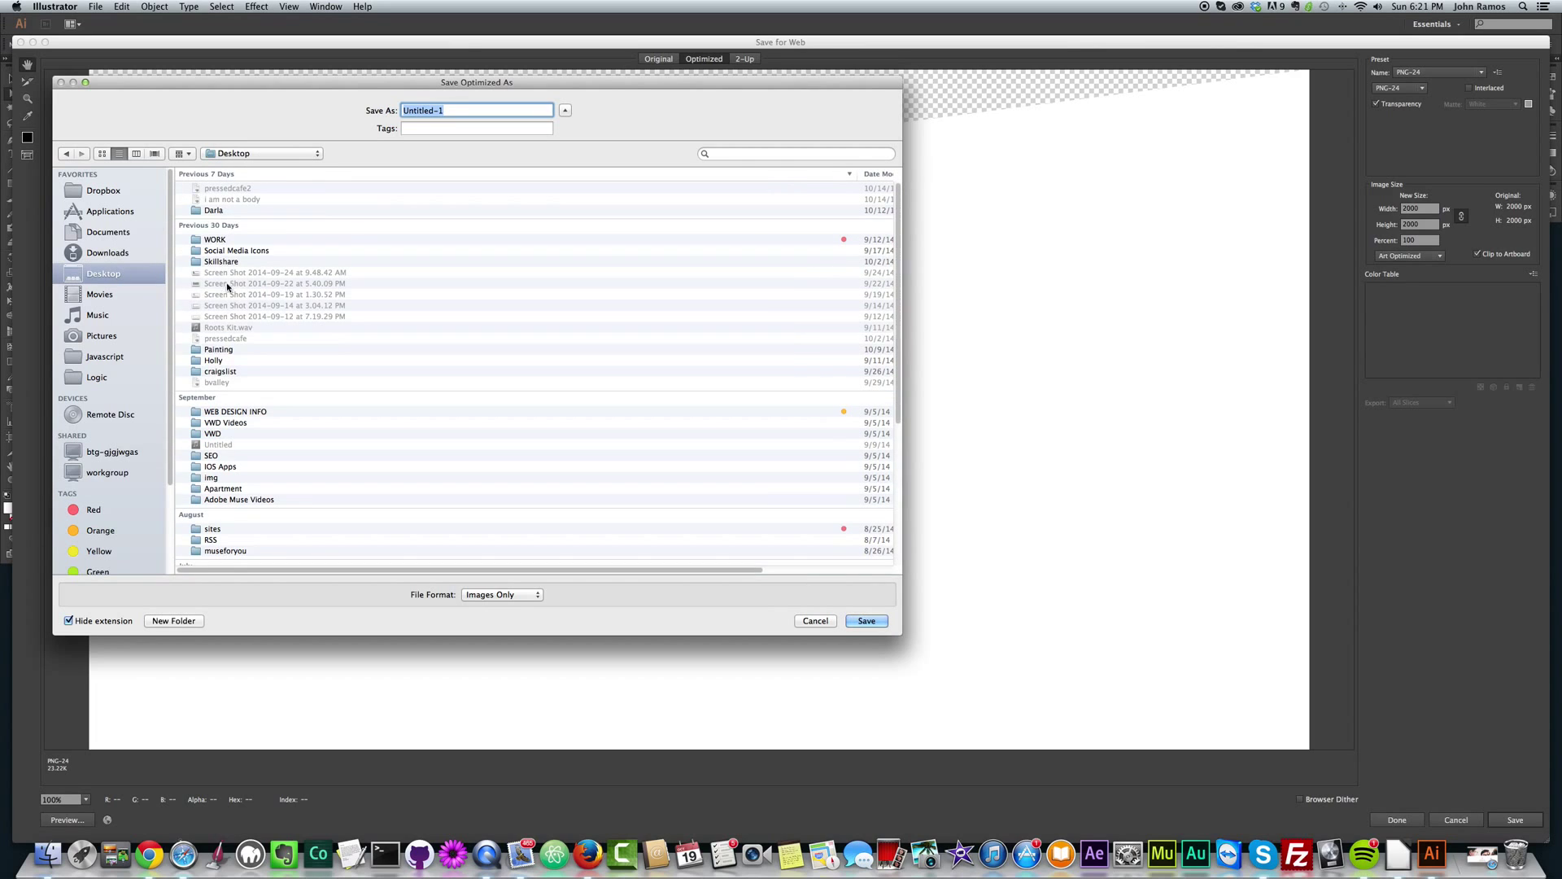
double_click(244, 261)
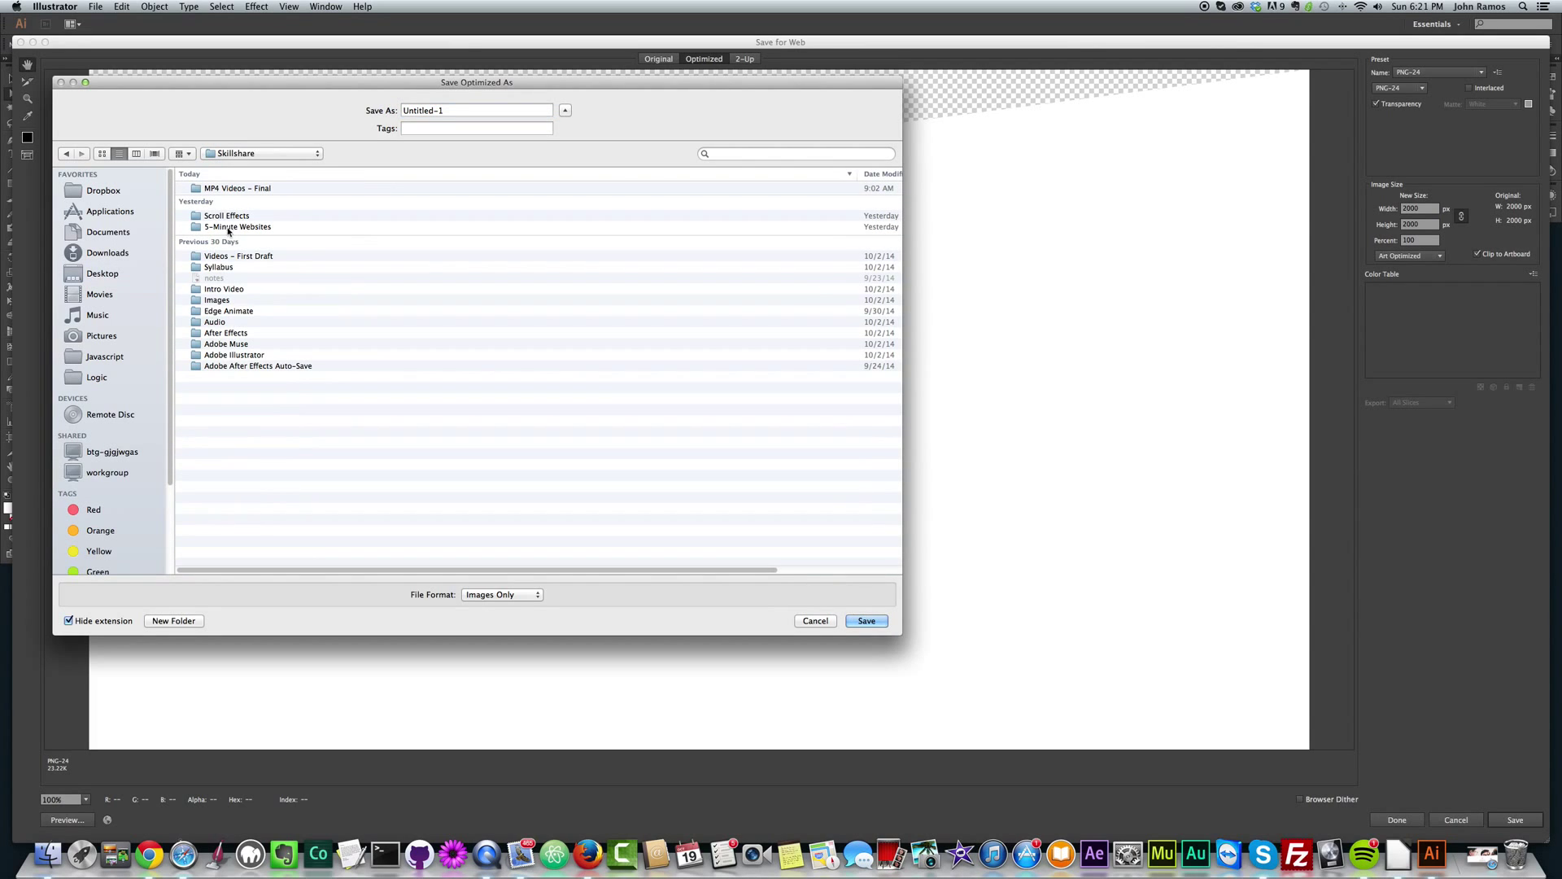
double_click(234, 229)
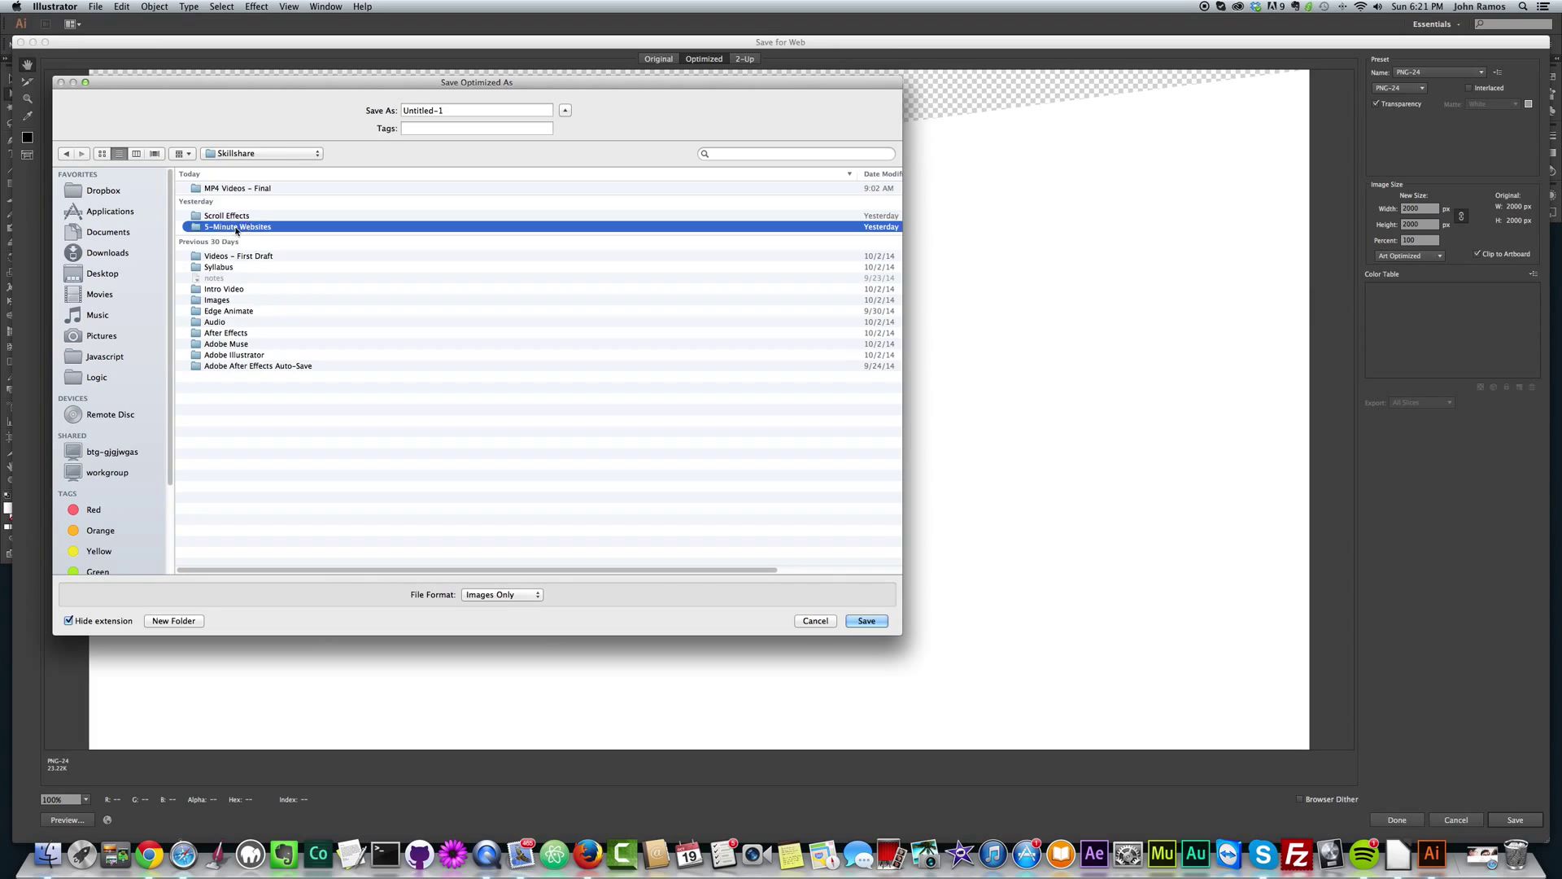
click(66, 154)
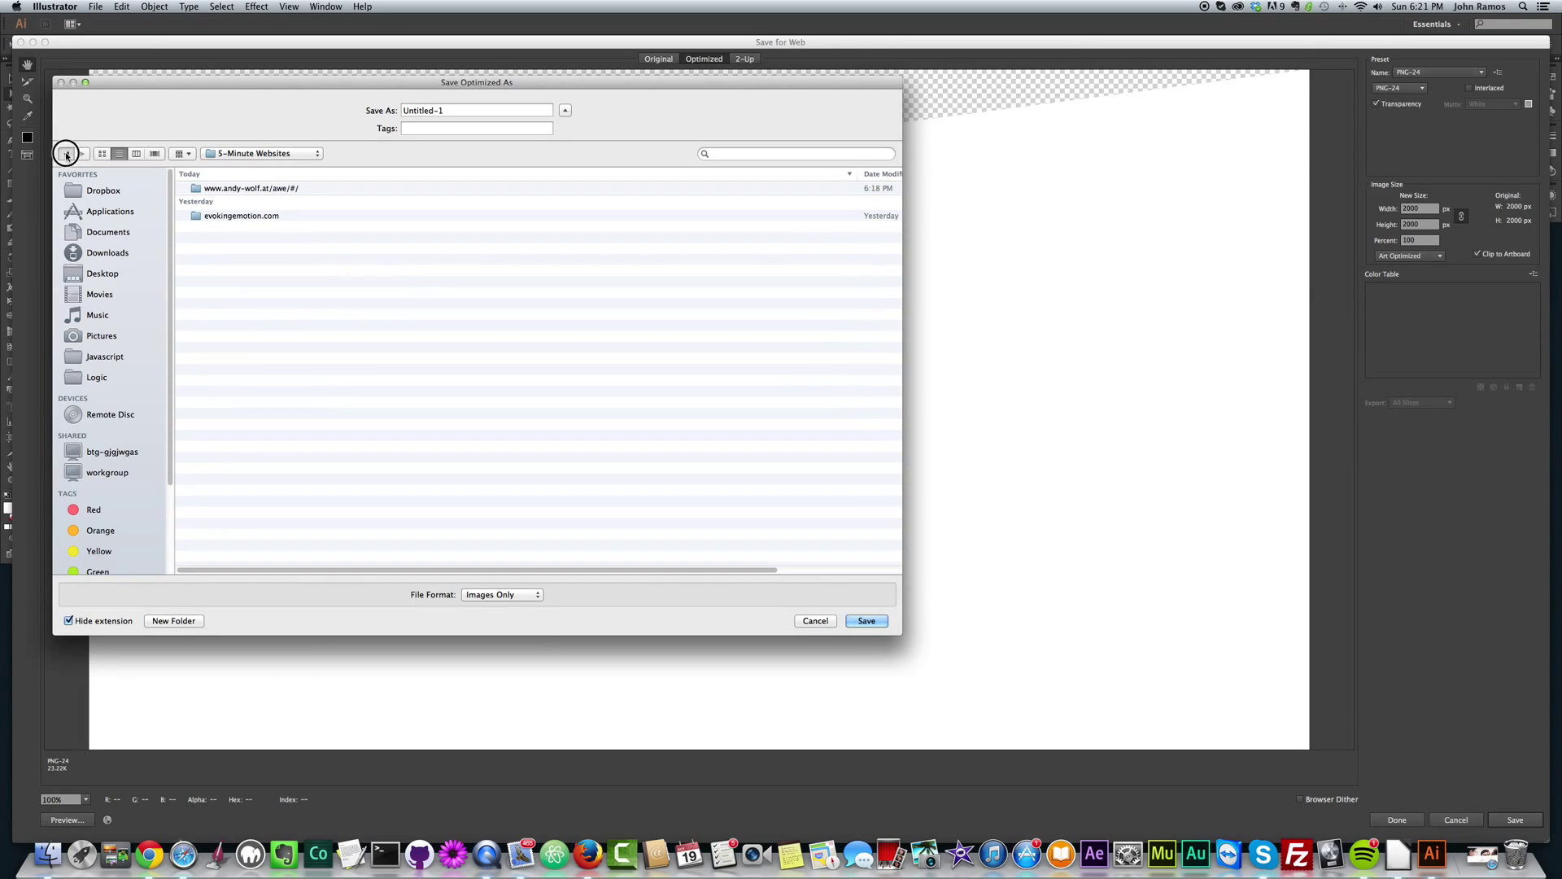
Create a 'Slanting Panel Effect' folder and save the image in it as panel2.
click(182, 619)
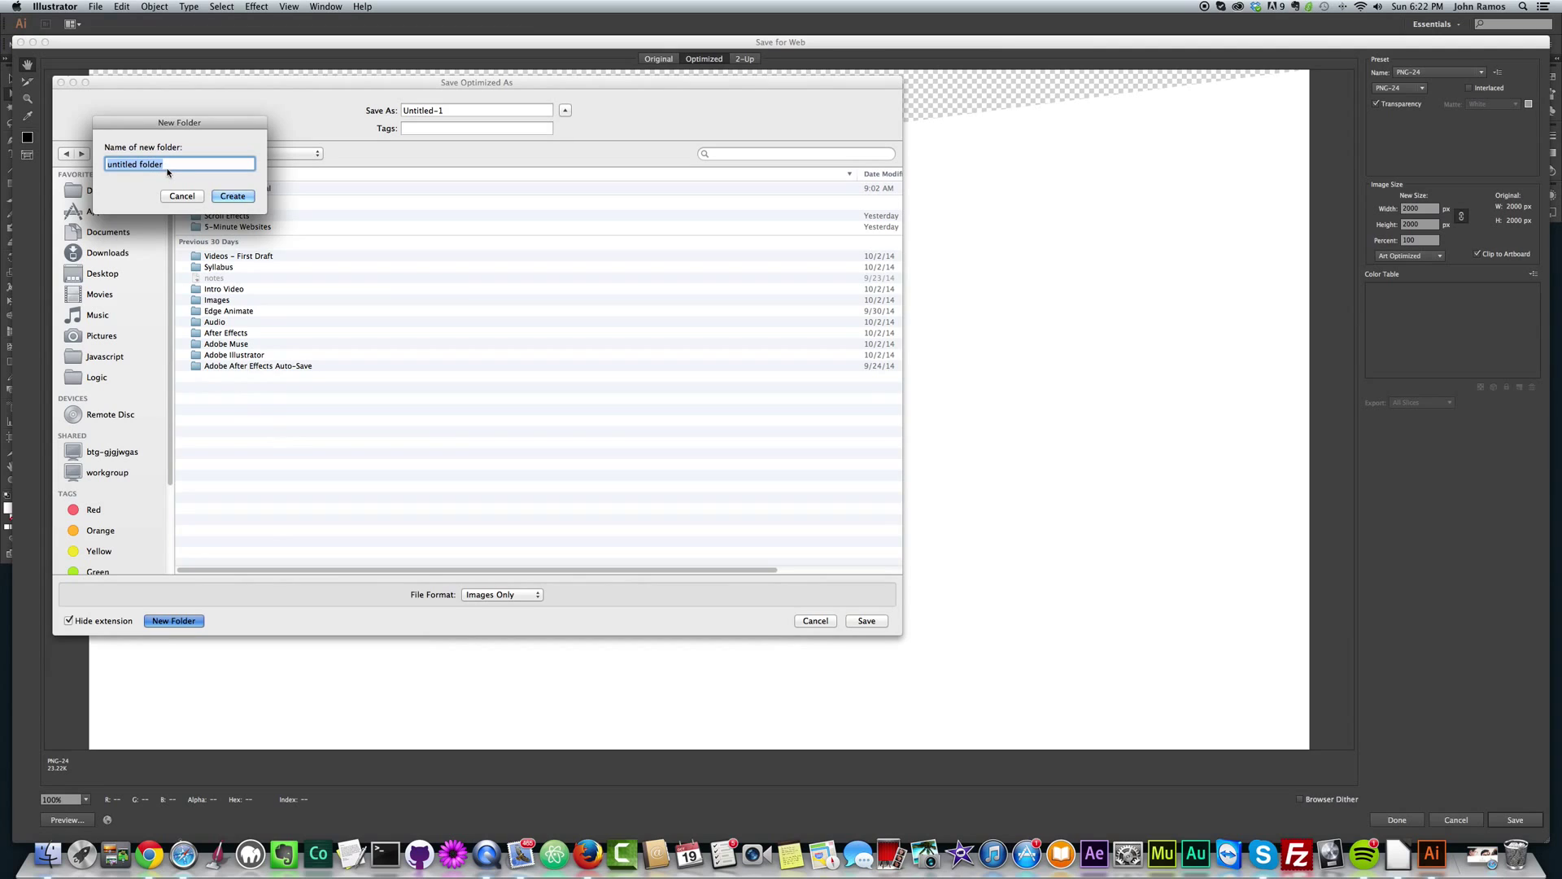
key(BackSpace)
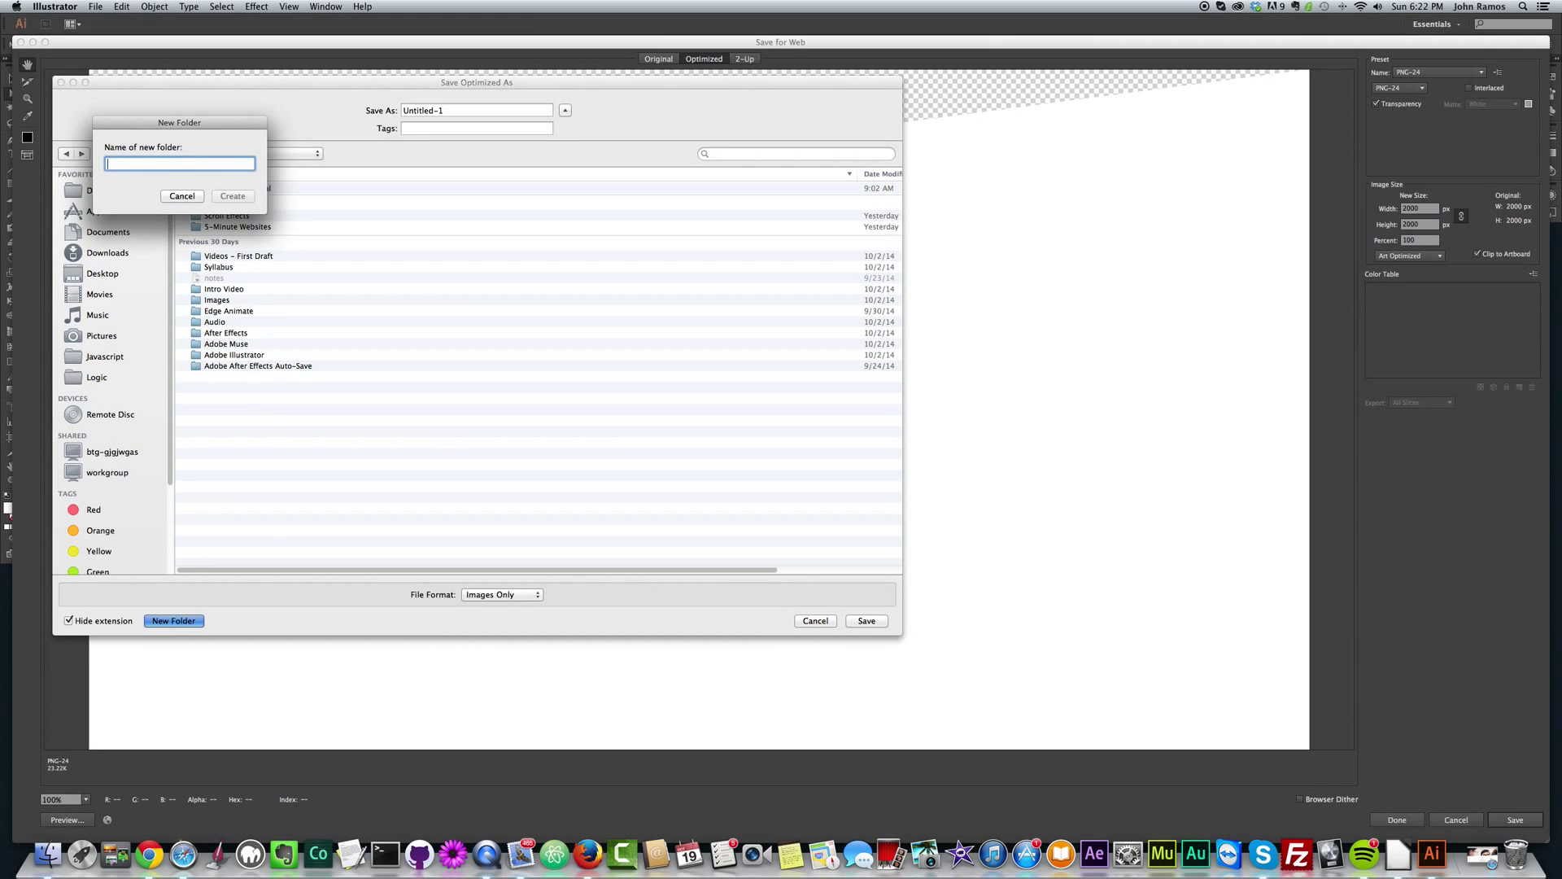
text(Slanting Panel Effect)
key(Return)
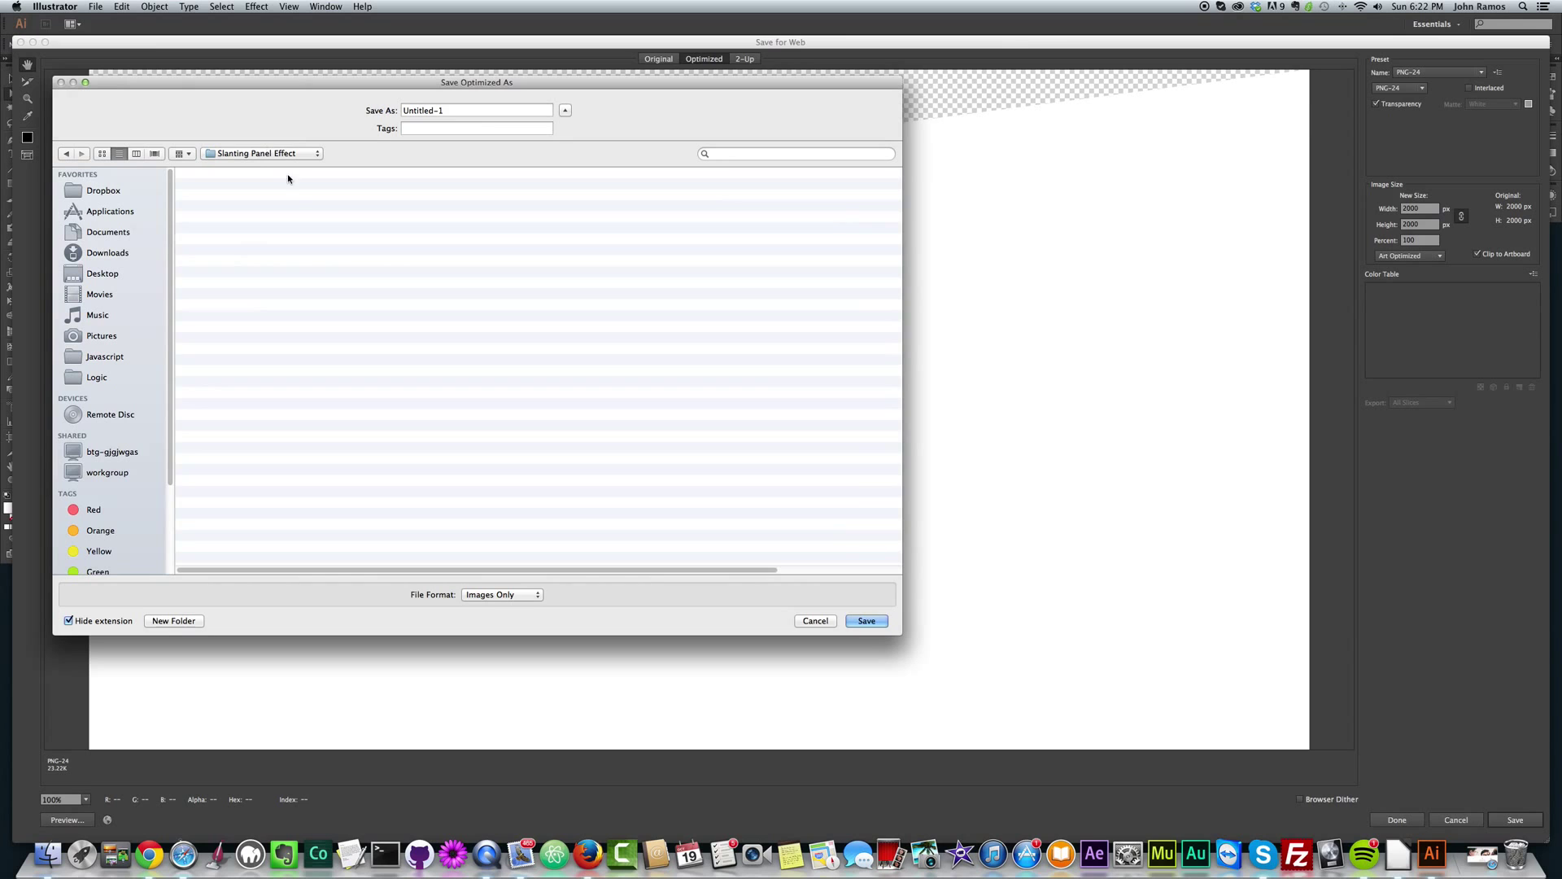
key(Tab)
text(panel2)
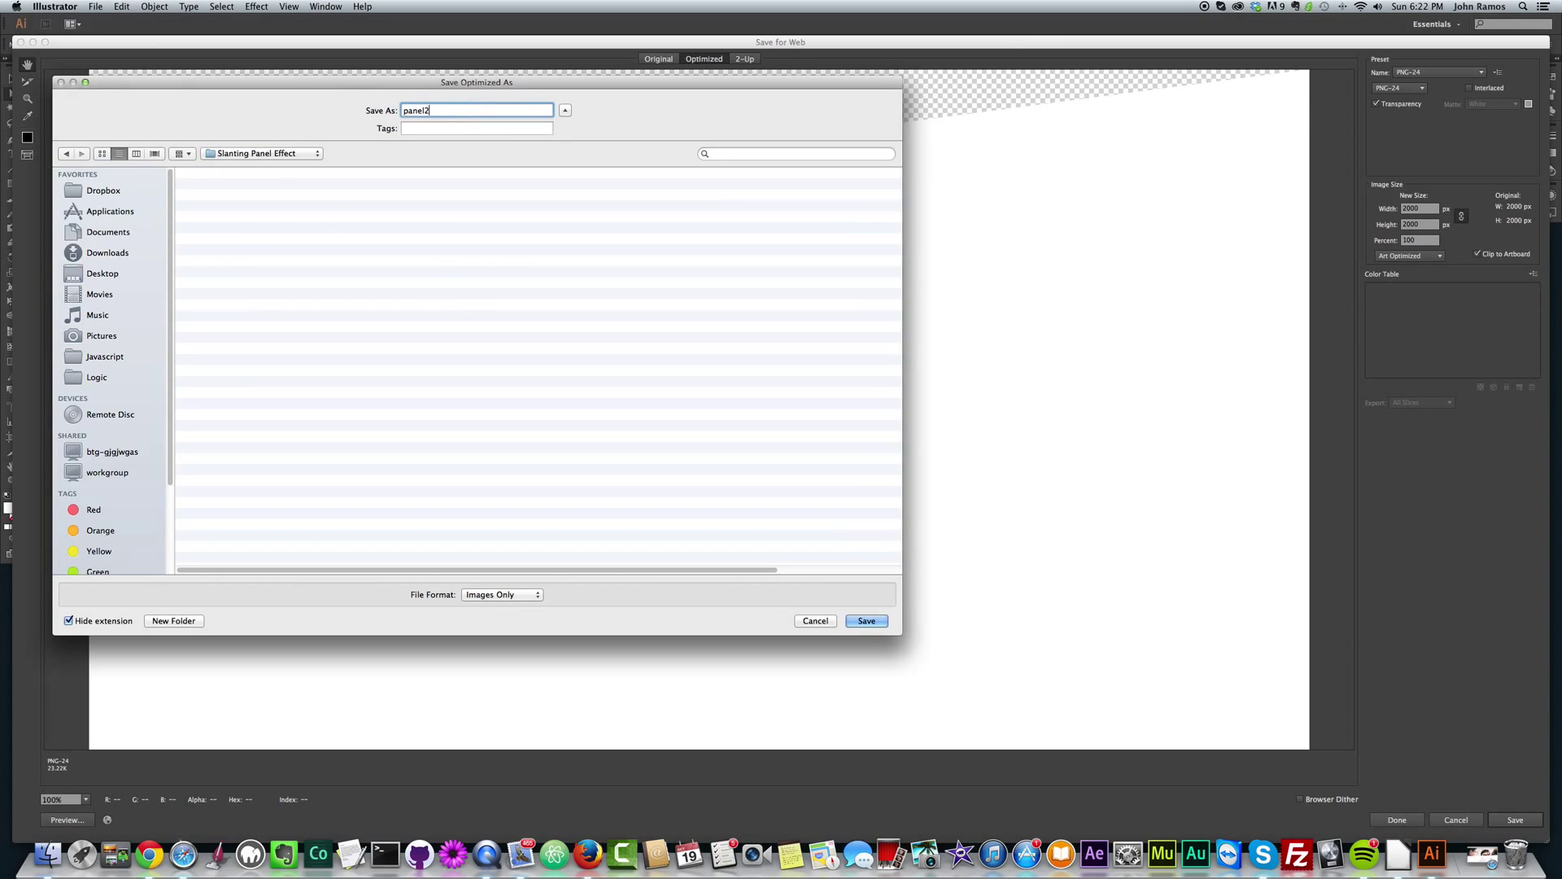
key(Return)
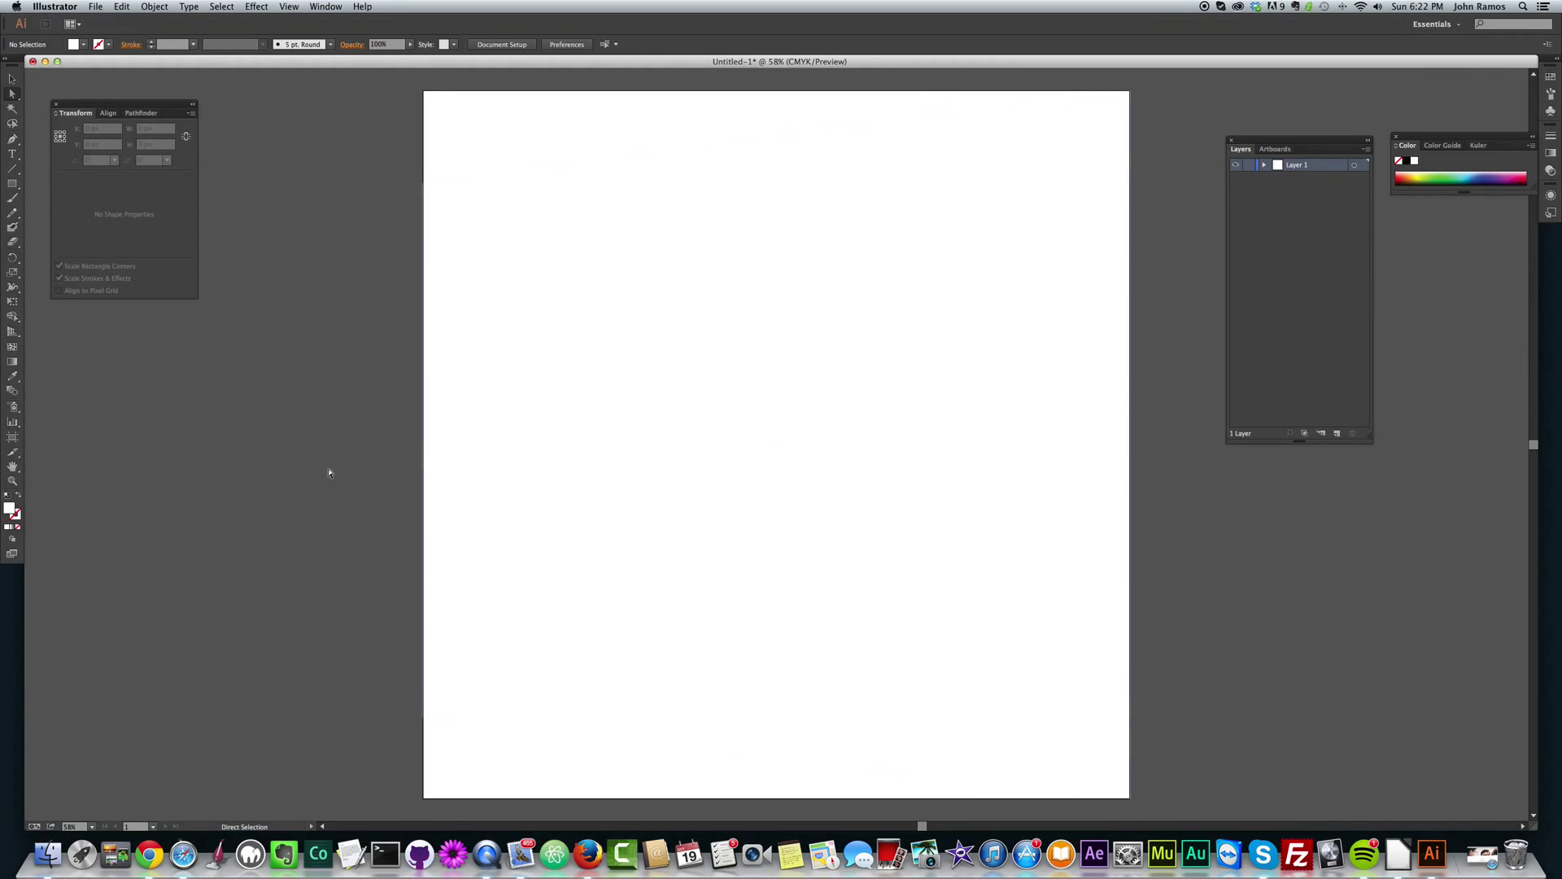
Launch Muse and create a new site with the default settings.
click(1171, 842)
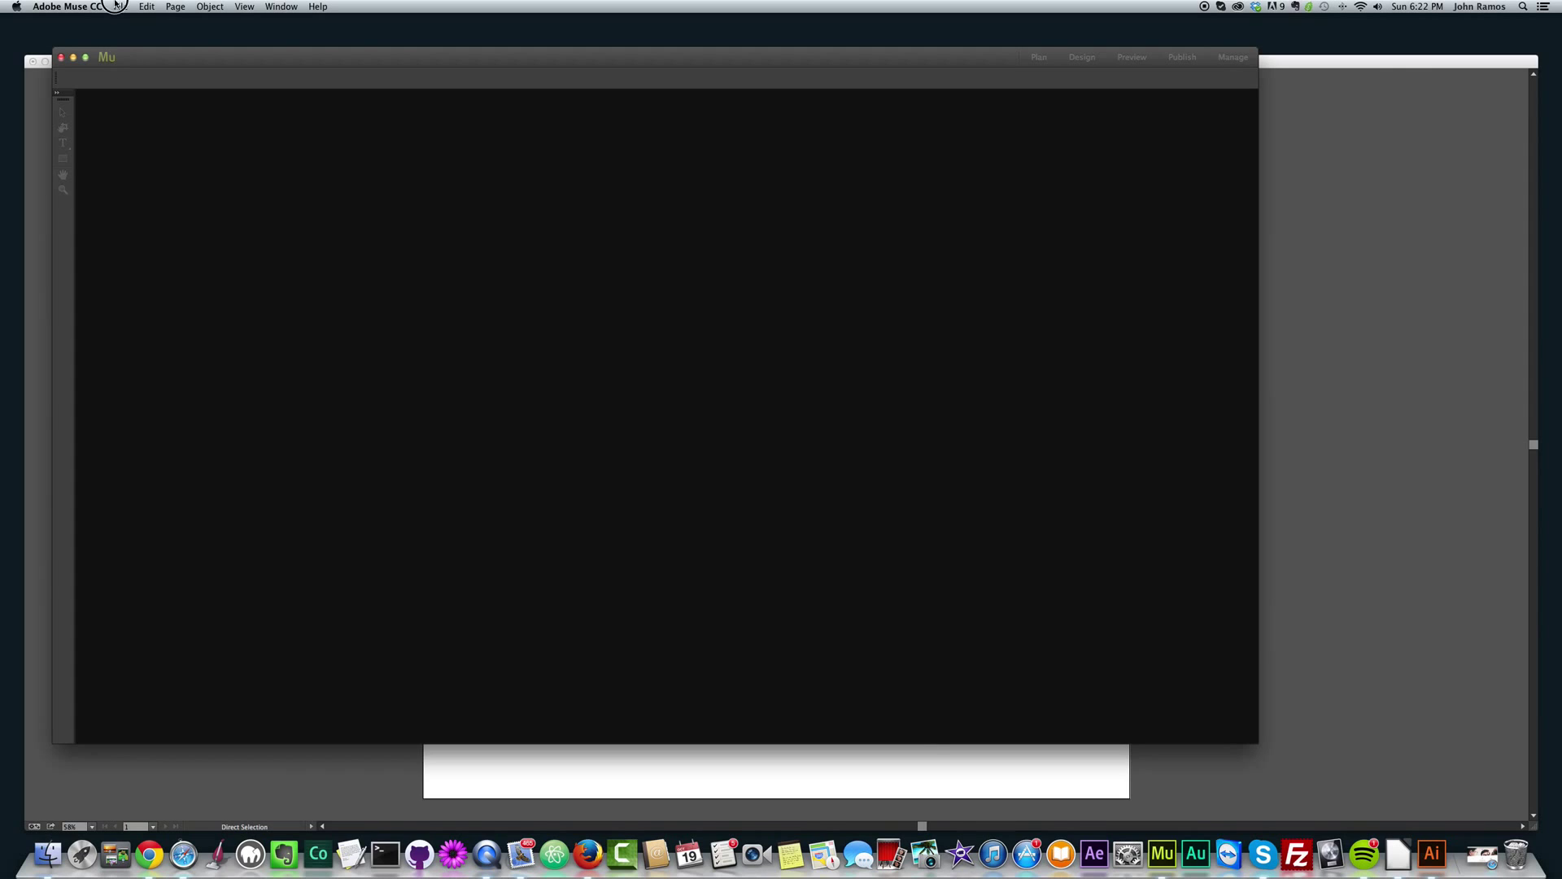
click(123, 7)
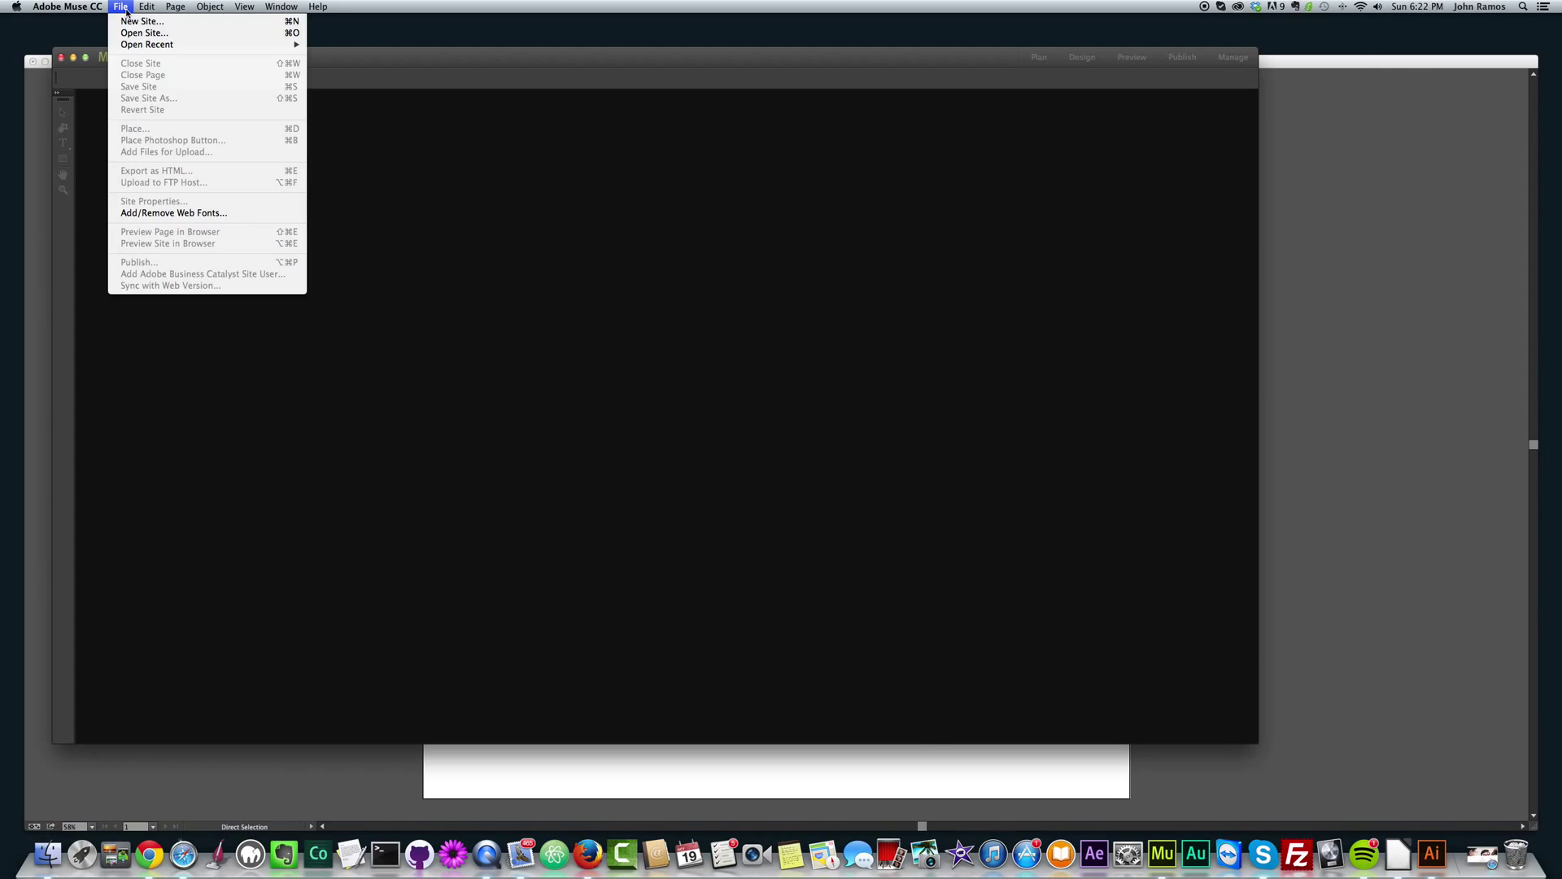
click(130, 25)
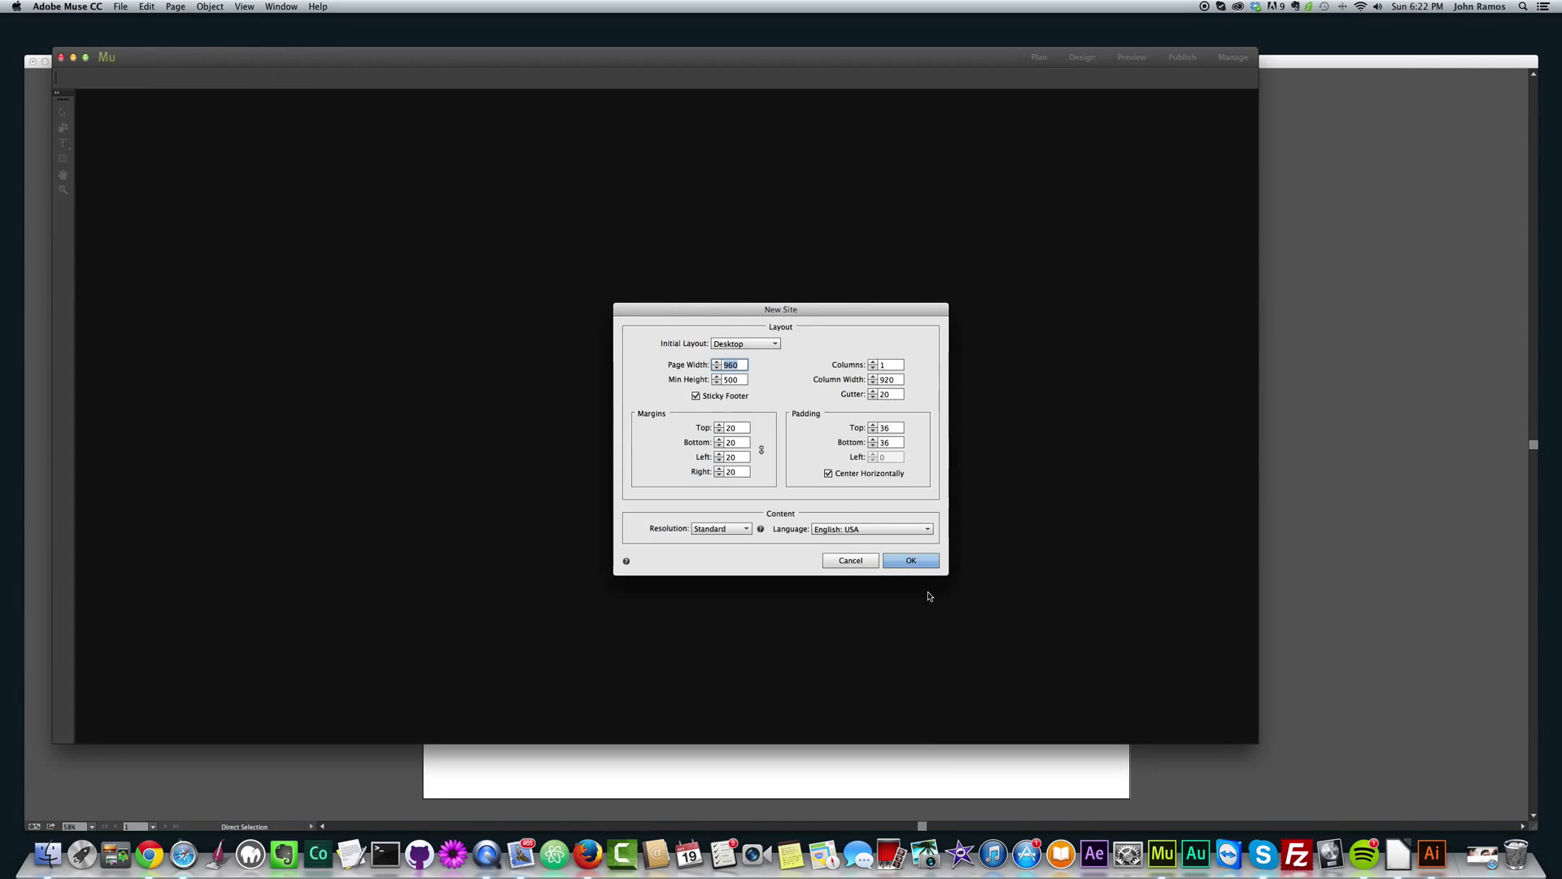
click(911, 561)
On the Home page, draw a rectangle from the top-left corner and set its stroke to None.
double_click(163, 178)
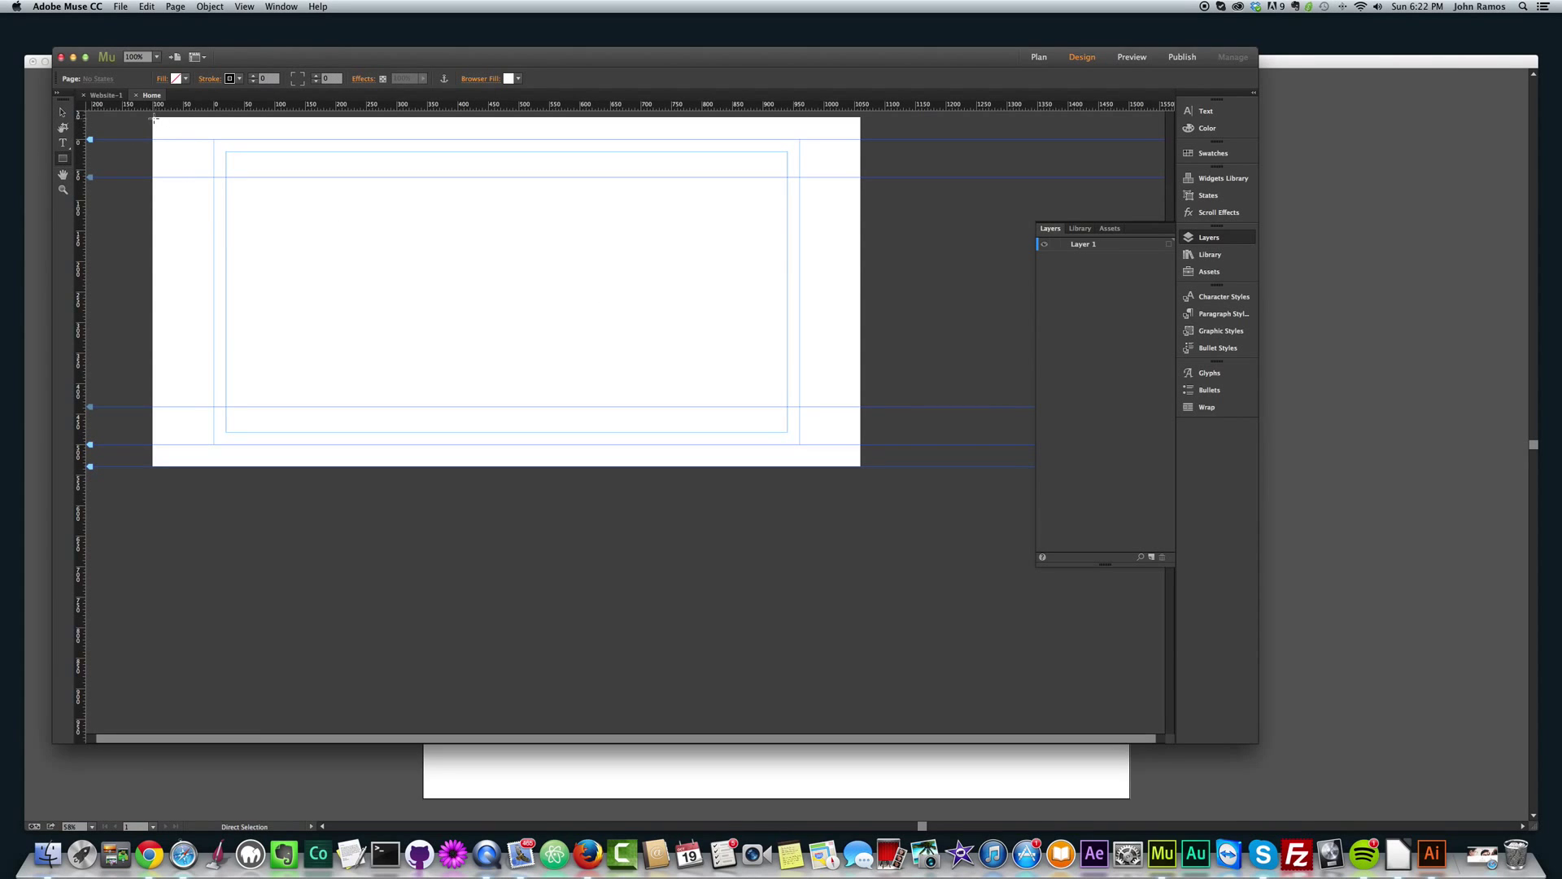
mouse_move(154, 120)
mouse_down()
mouse_move(627, 516)
mouse_move(782, 670)
mouse_move(860, 666)
mouse_up()
click(64, 114)
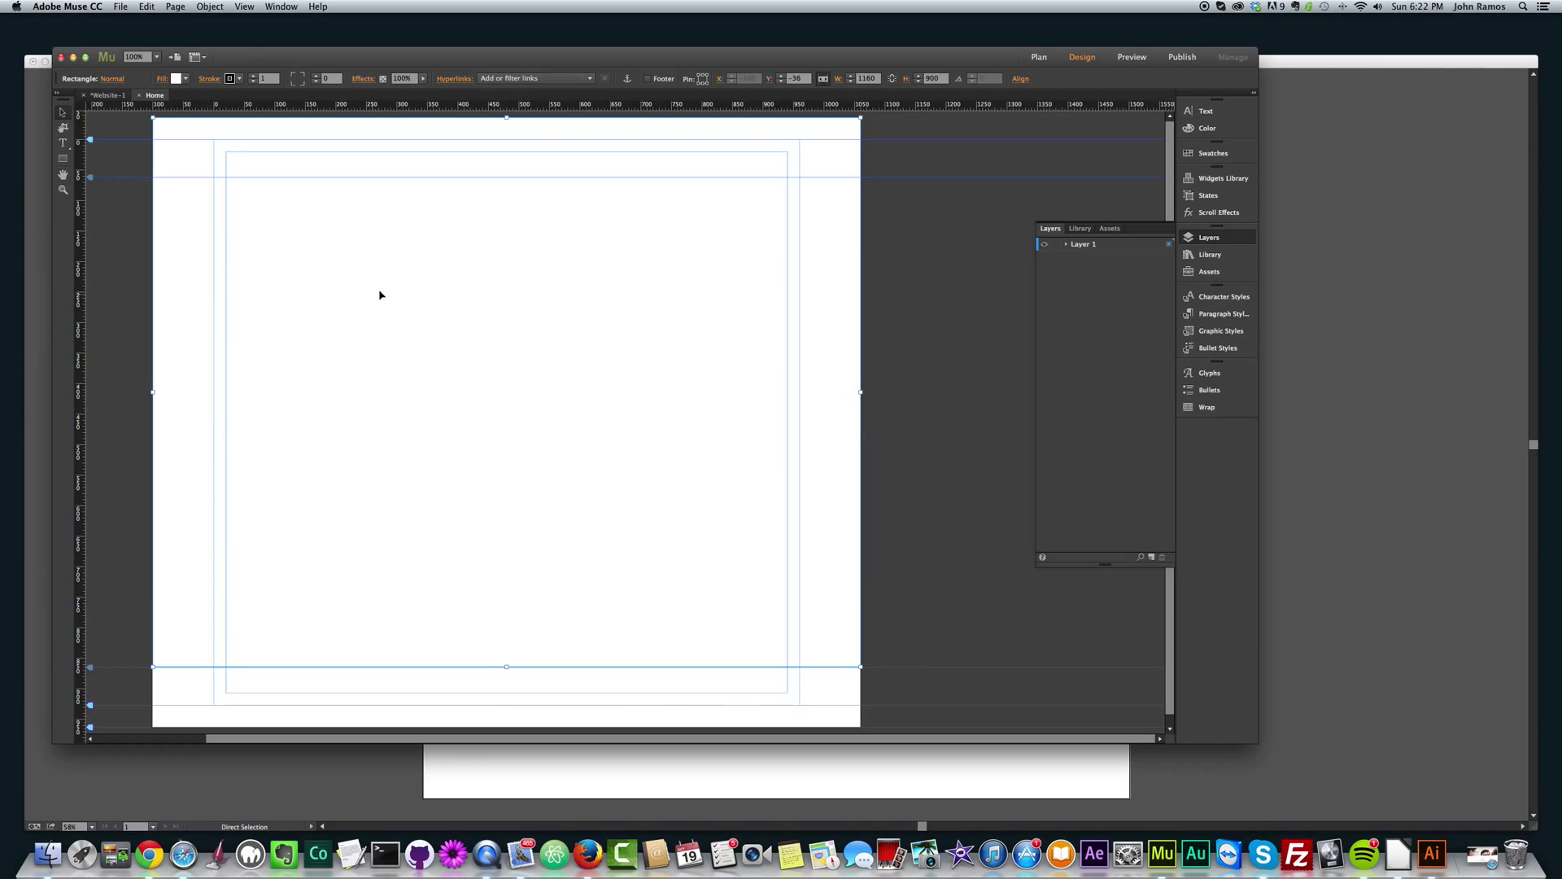
click(239, 79)
click(400, 102)
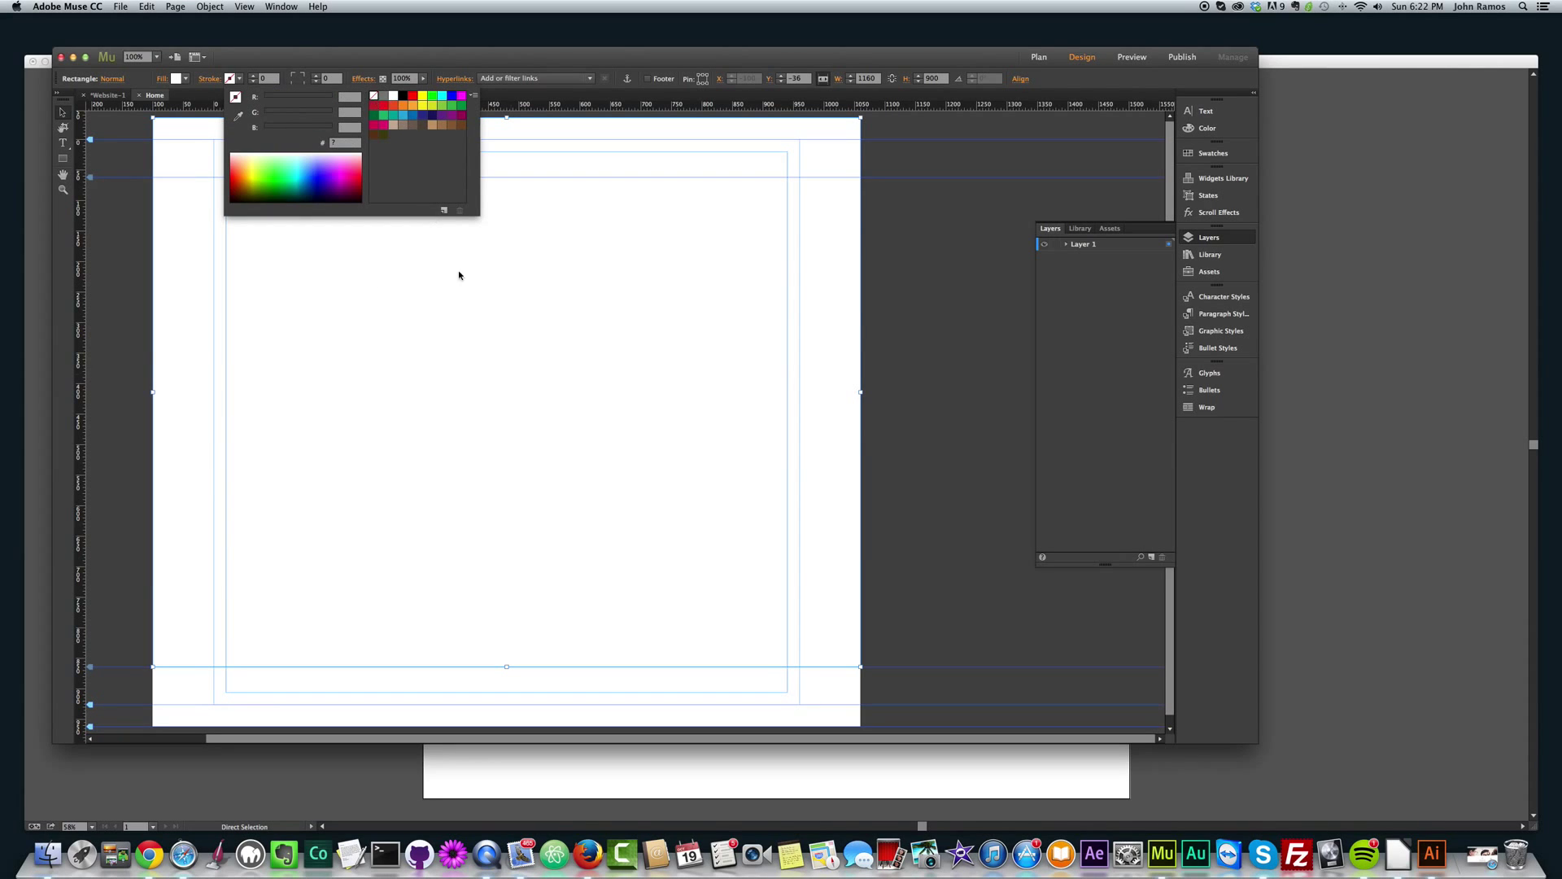
Add the mountain lake photo from the Images/img folder as the rectangle's fill.
click(175, 78)
click(221, 182)
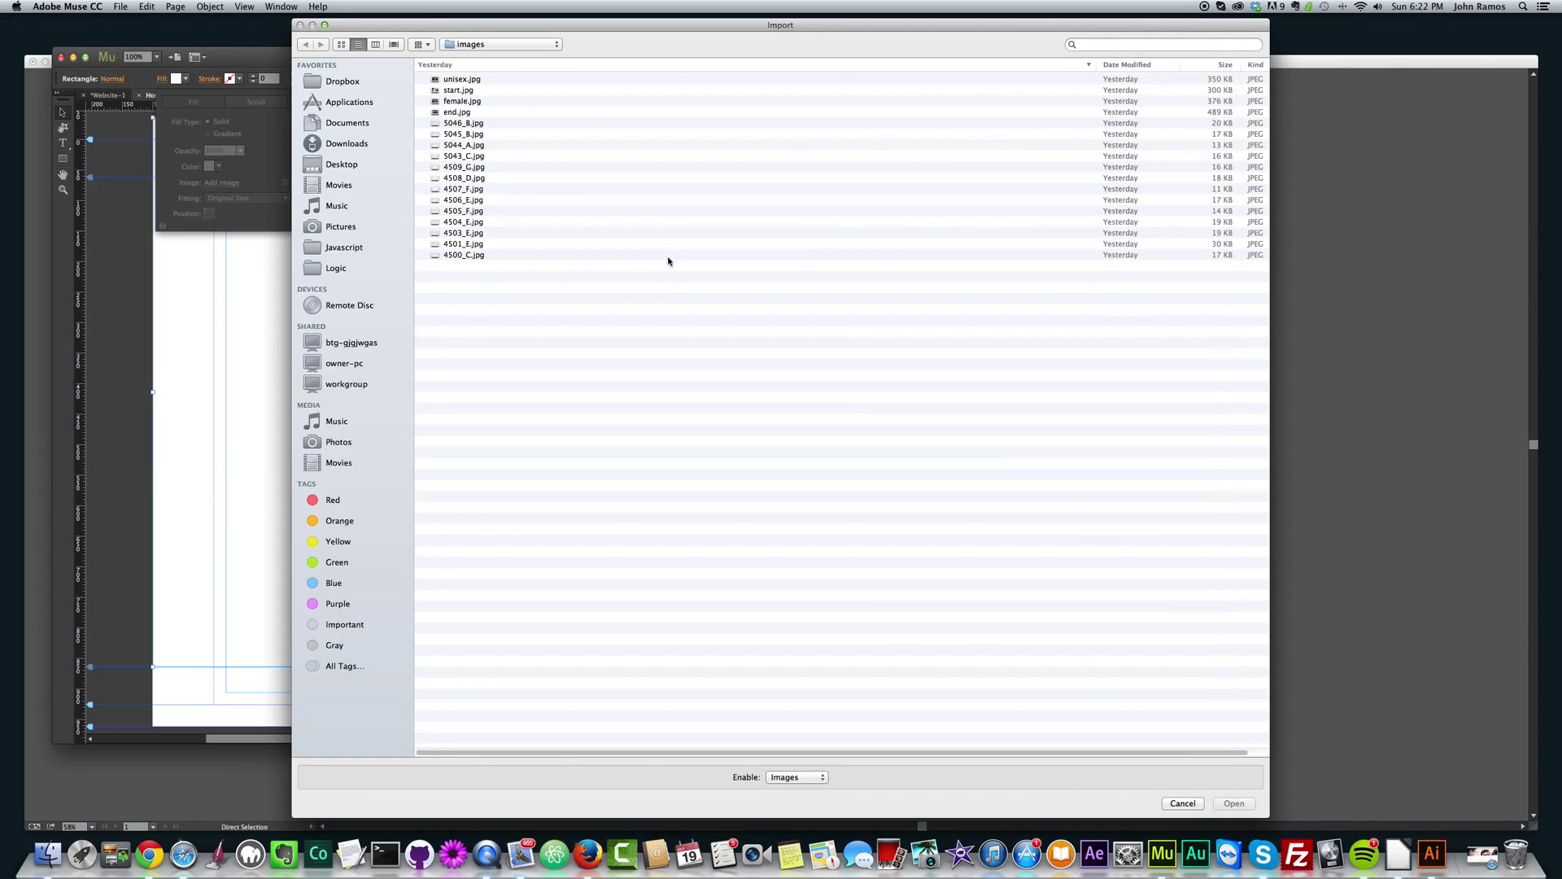
click(452, 44)
click(485, 94)
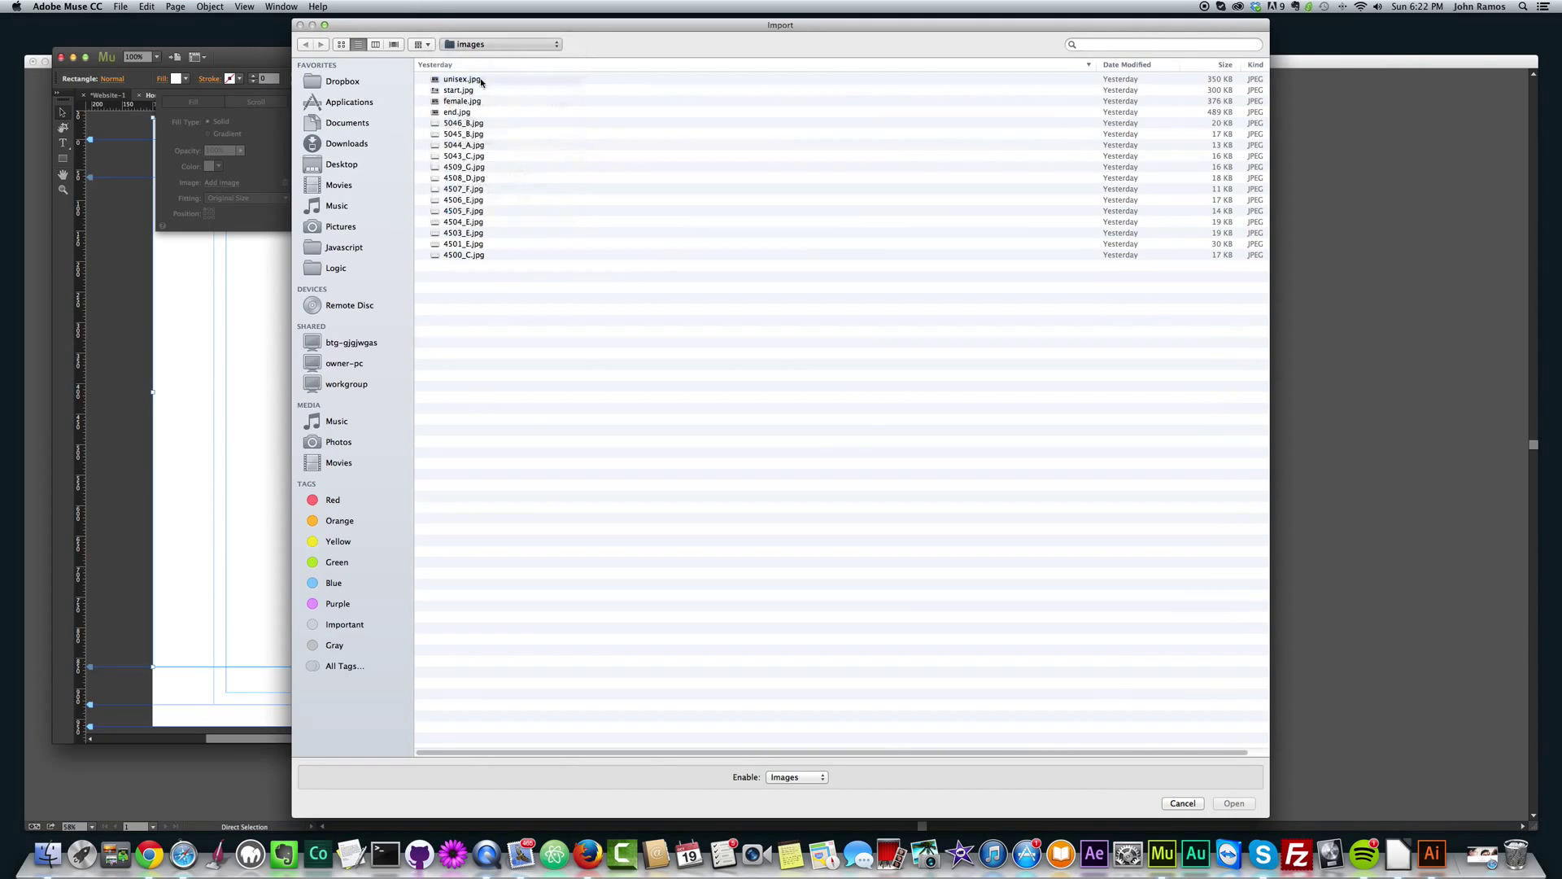
double_click(460, 204)
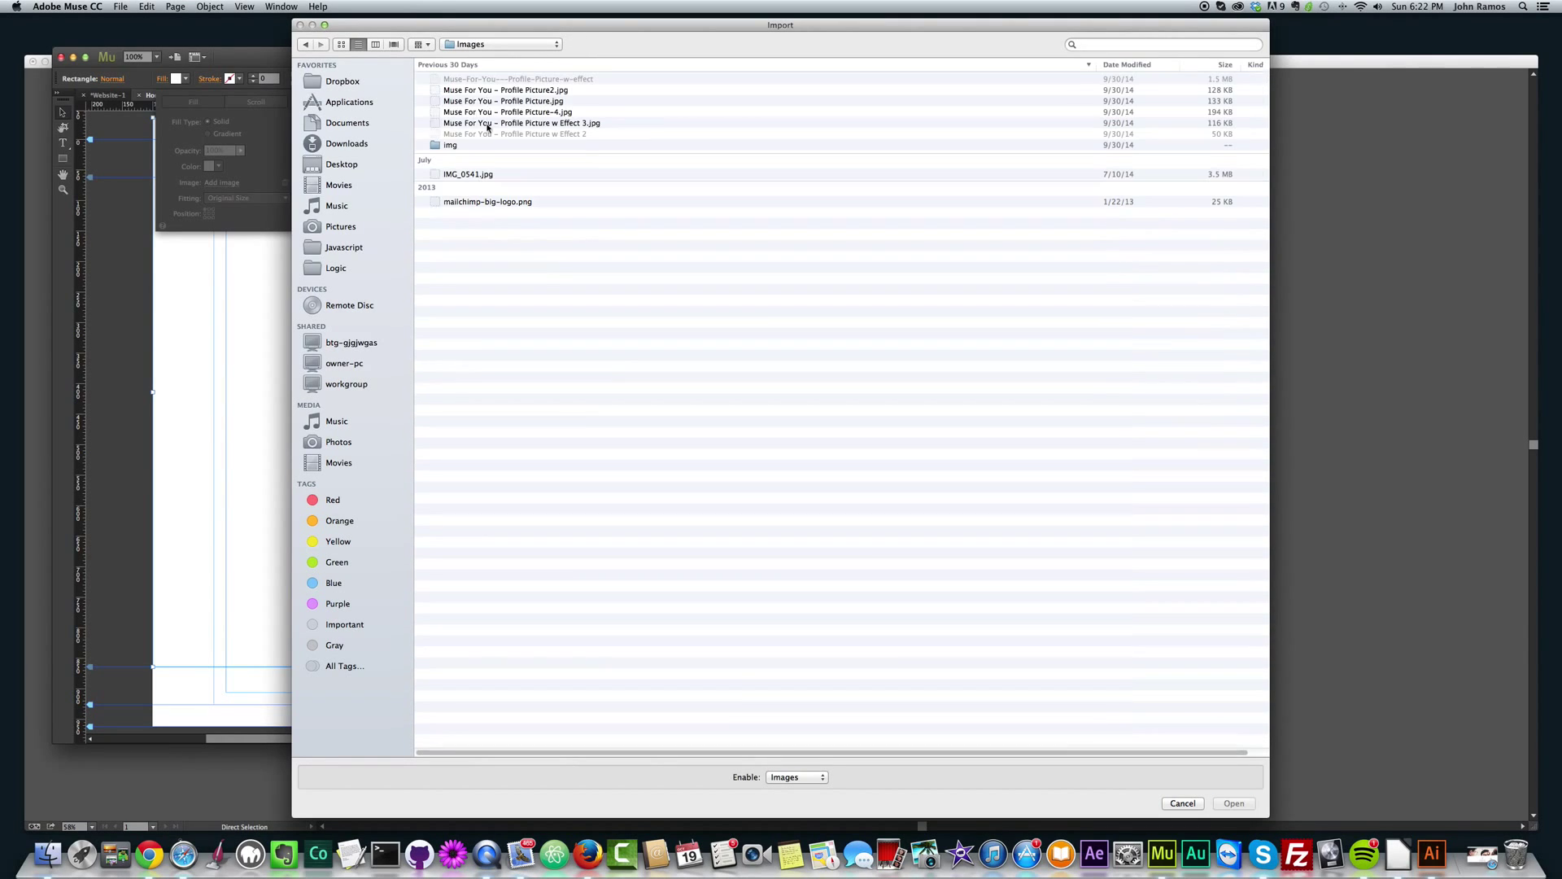
double_click(449, 146)
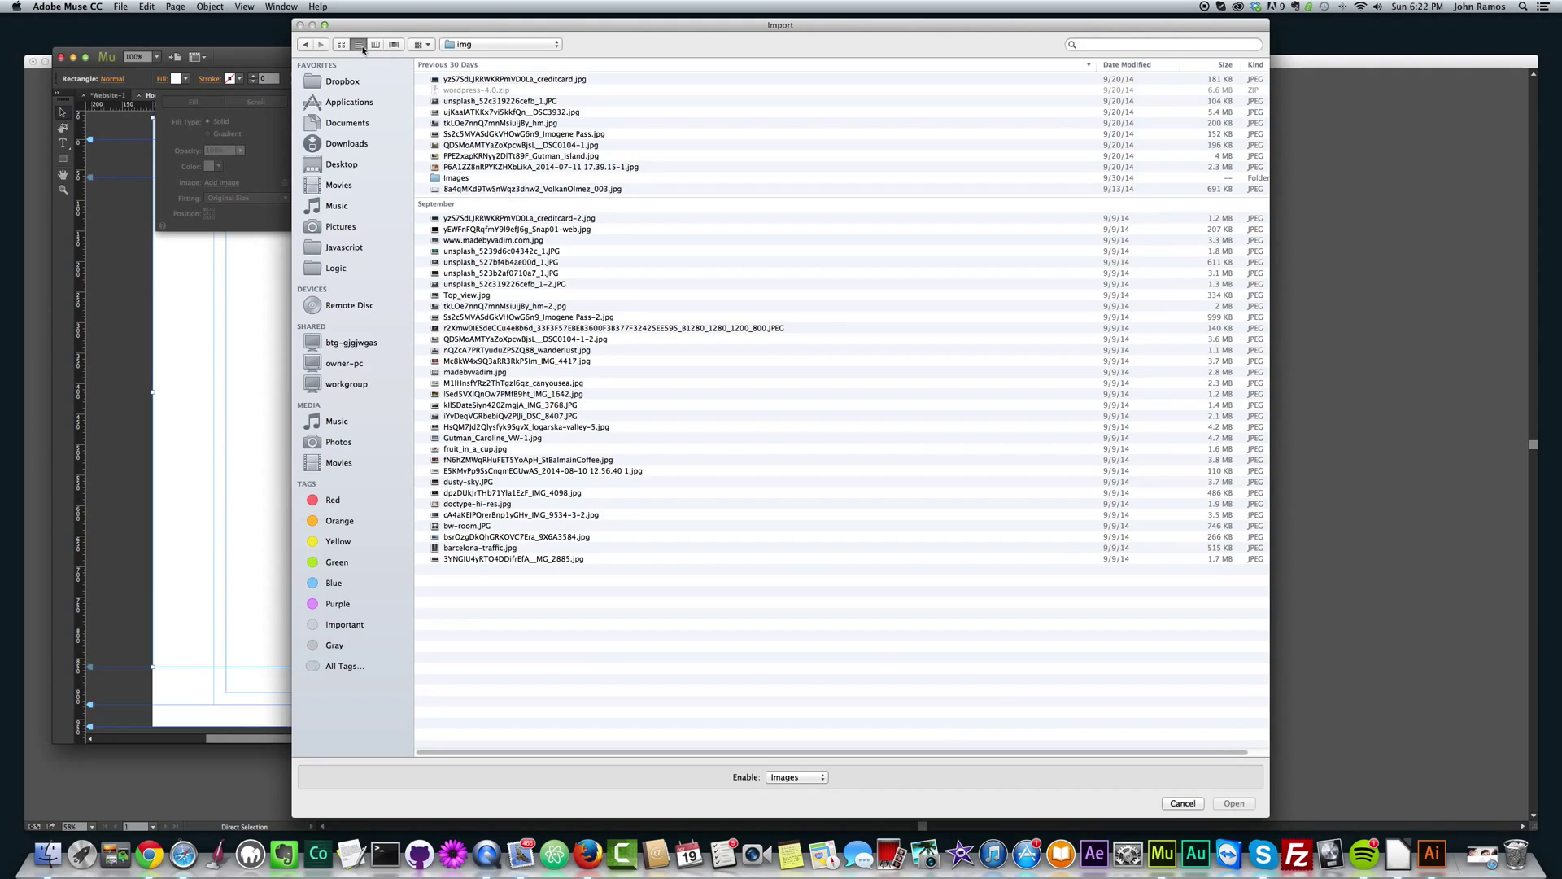
click(341, 45)
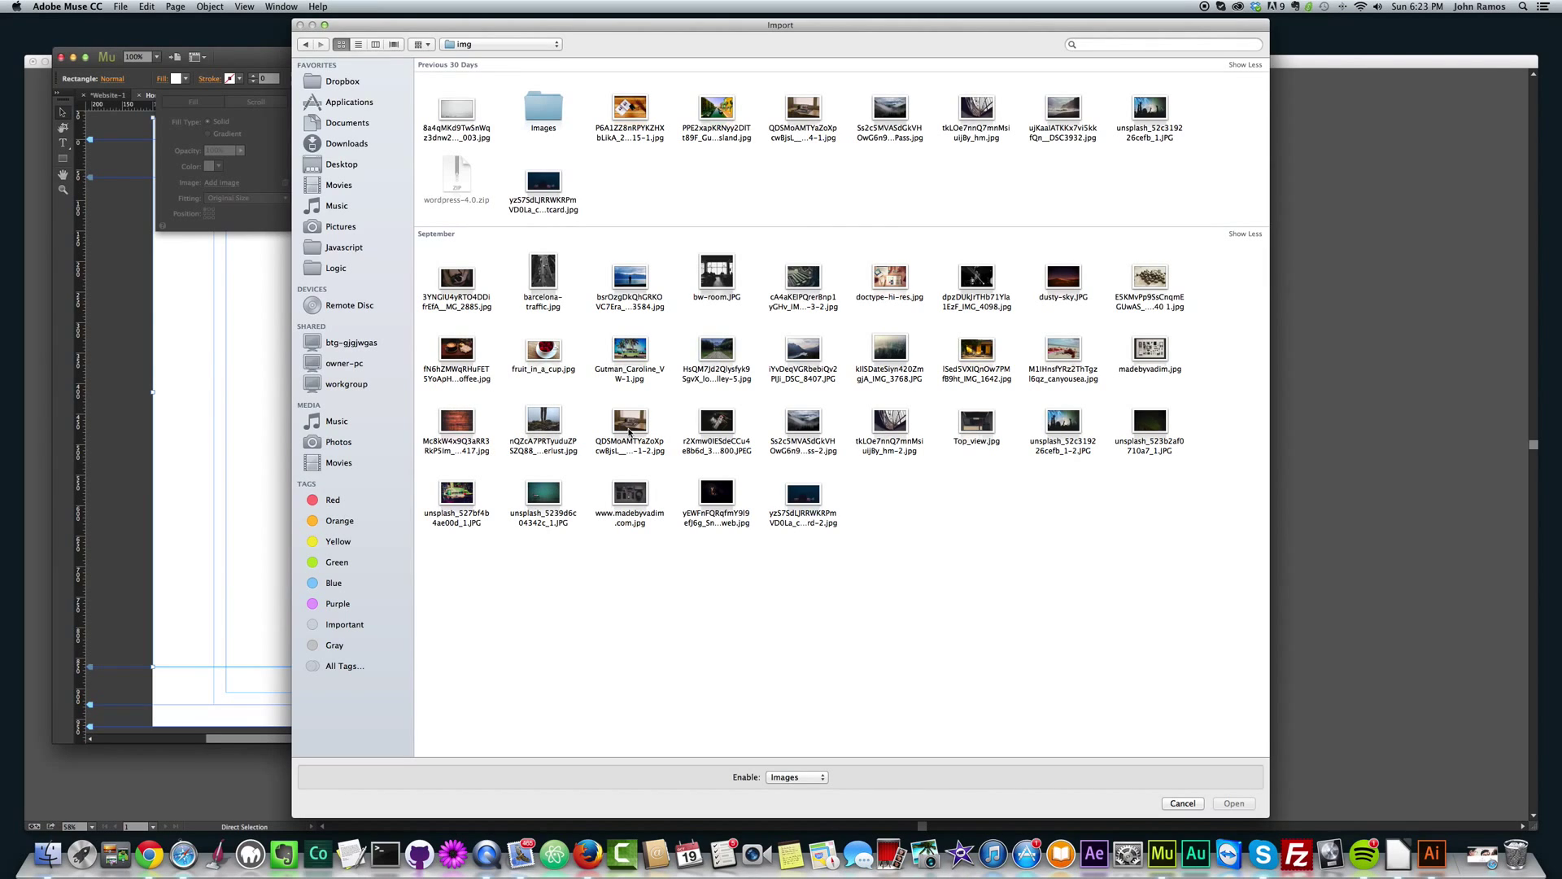
double_click(796, 366)
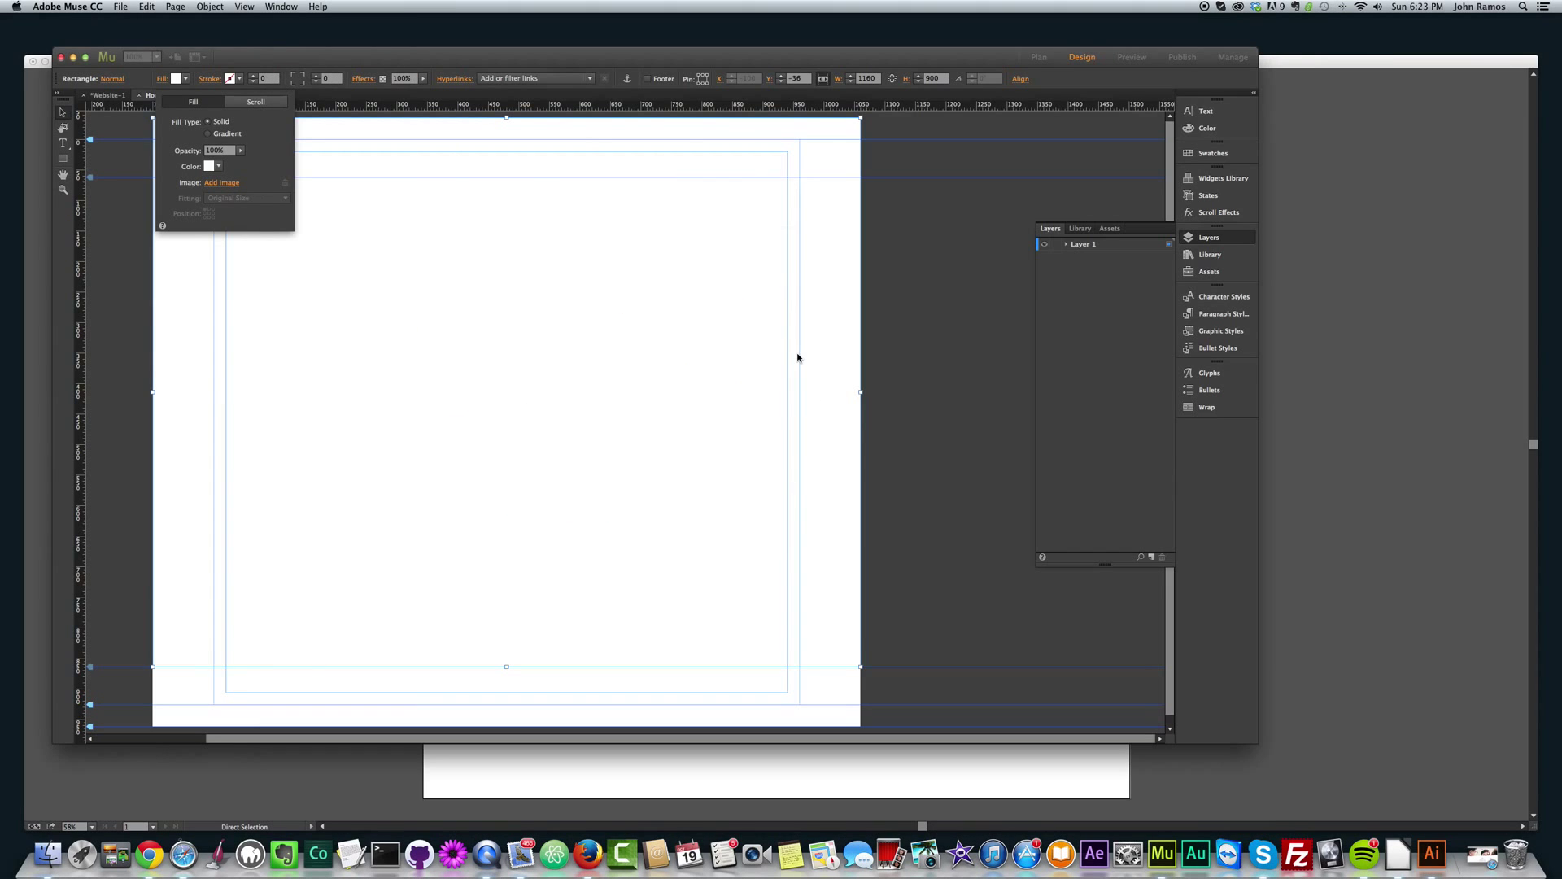
Set the photo's fitting to Scale To Fill and adjust its anchor position.
click(236, 198)
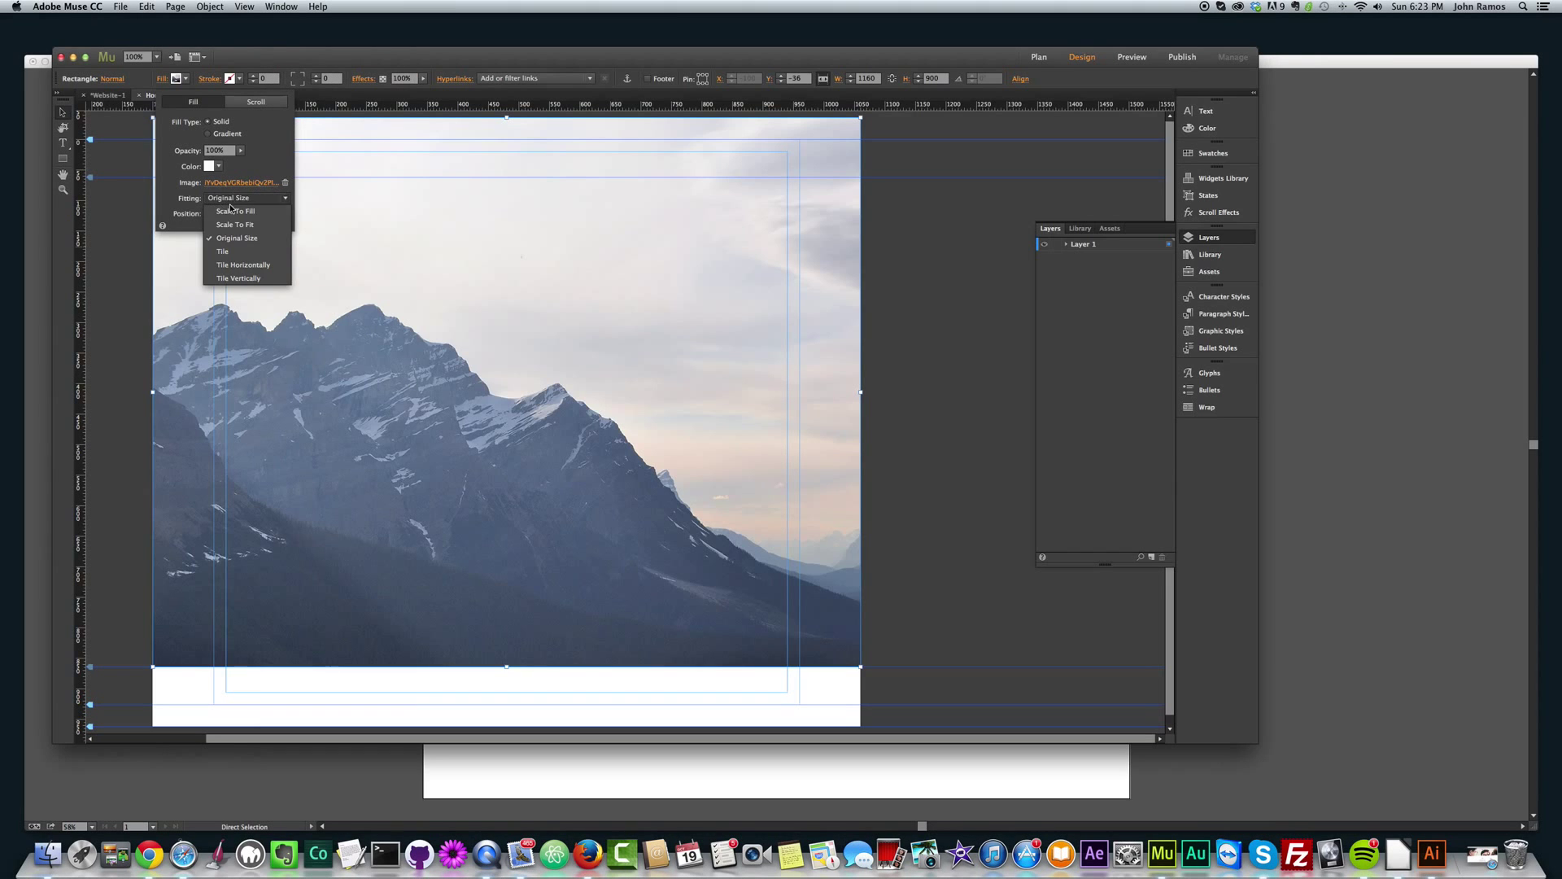
click(232, 208)
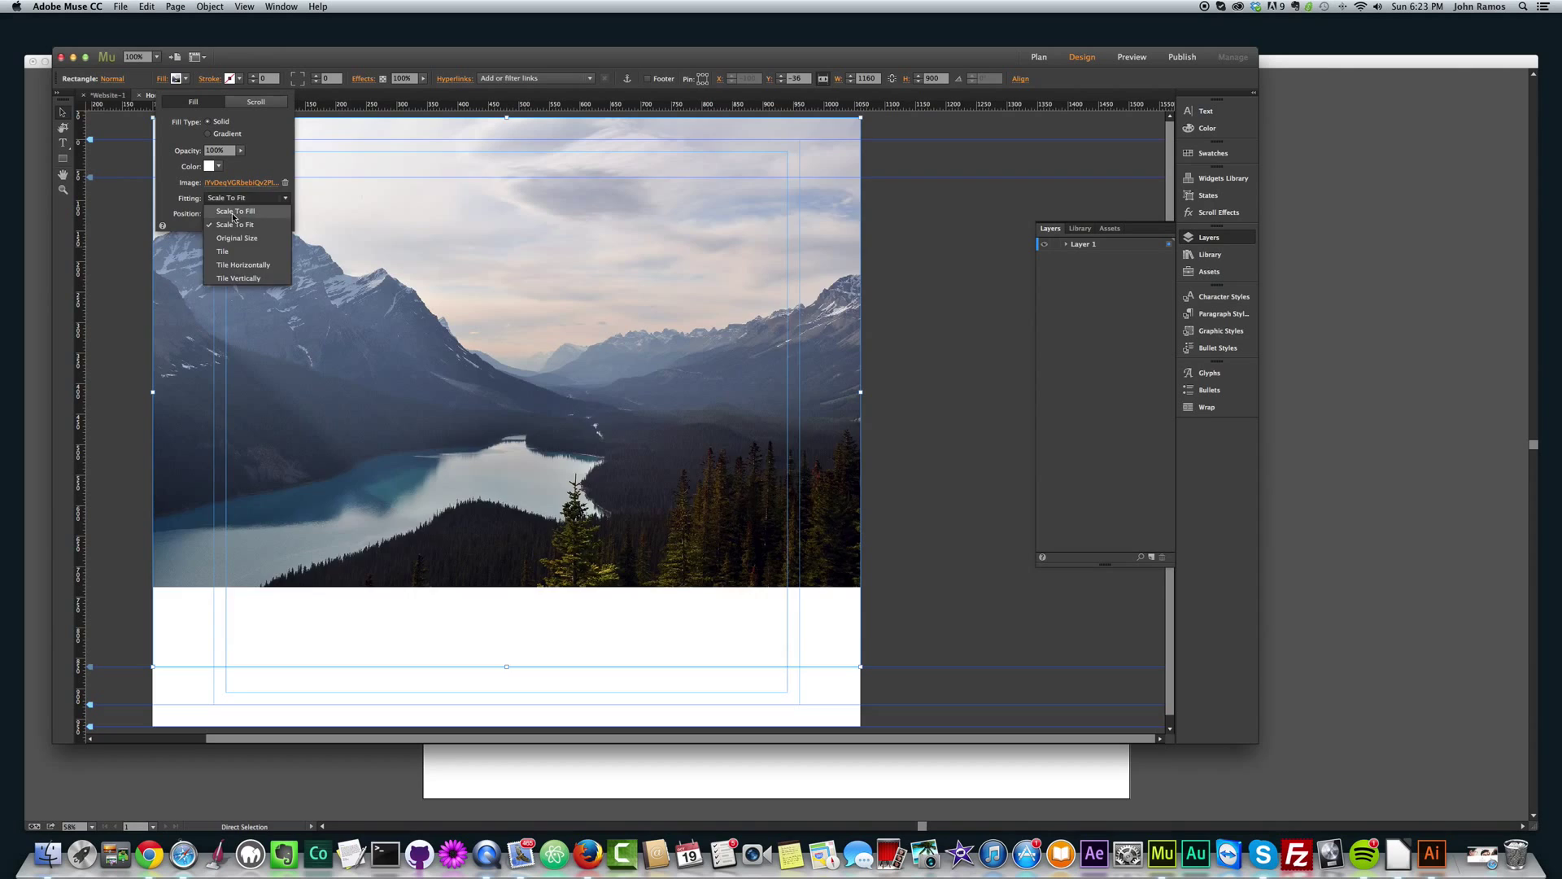
click(236, 226)
click(210, 215)
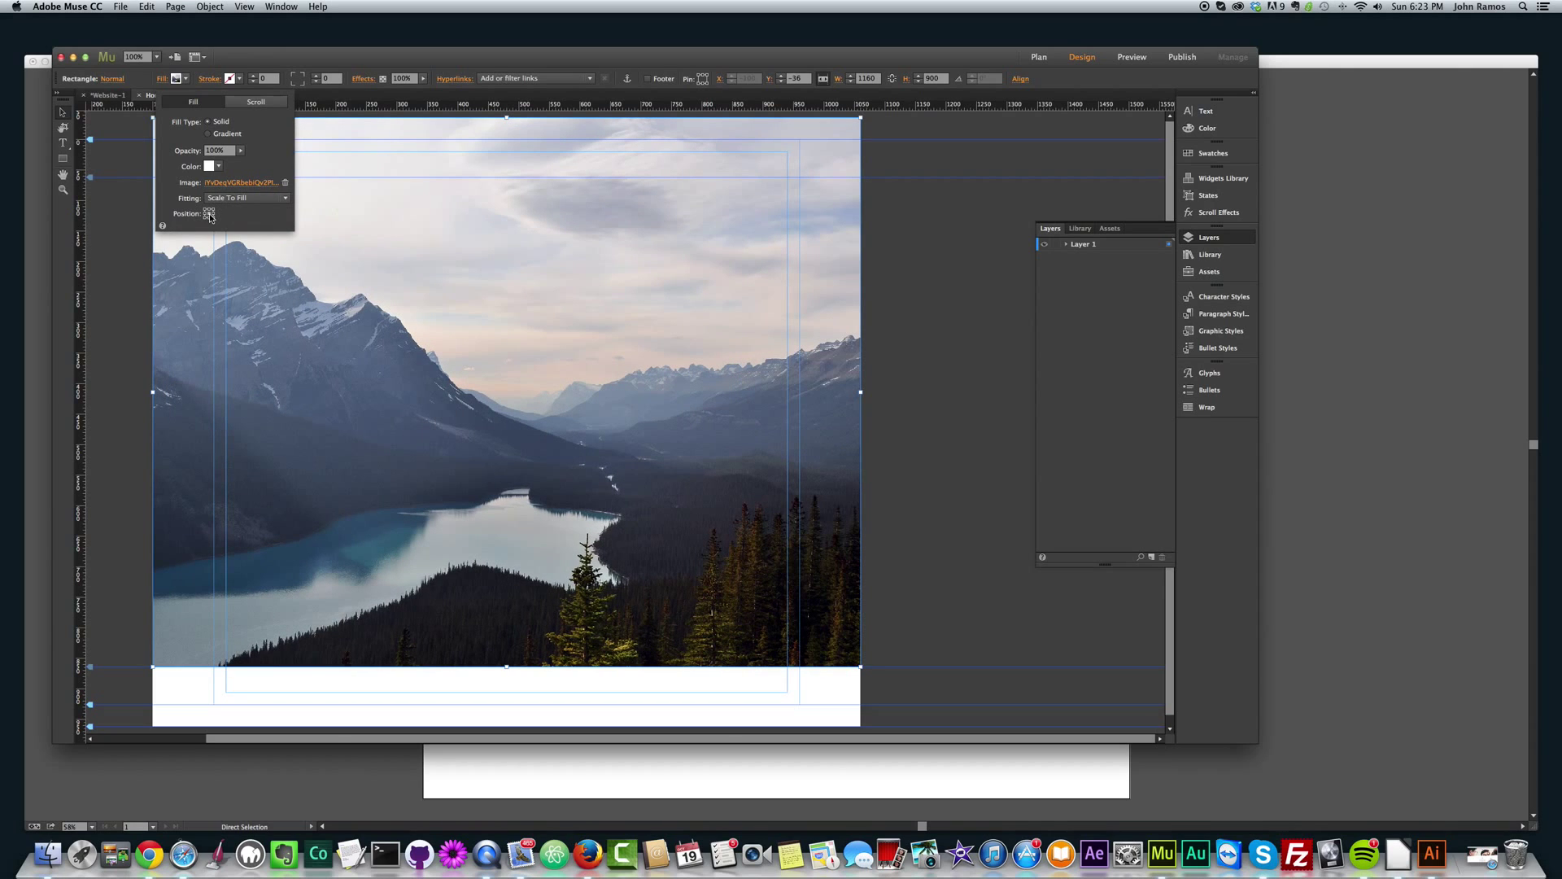
click(460, 364)
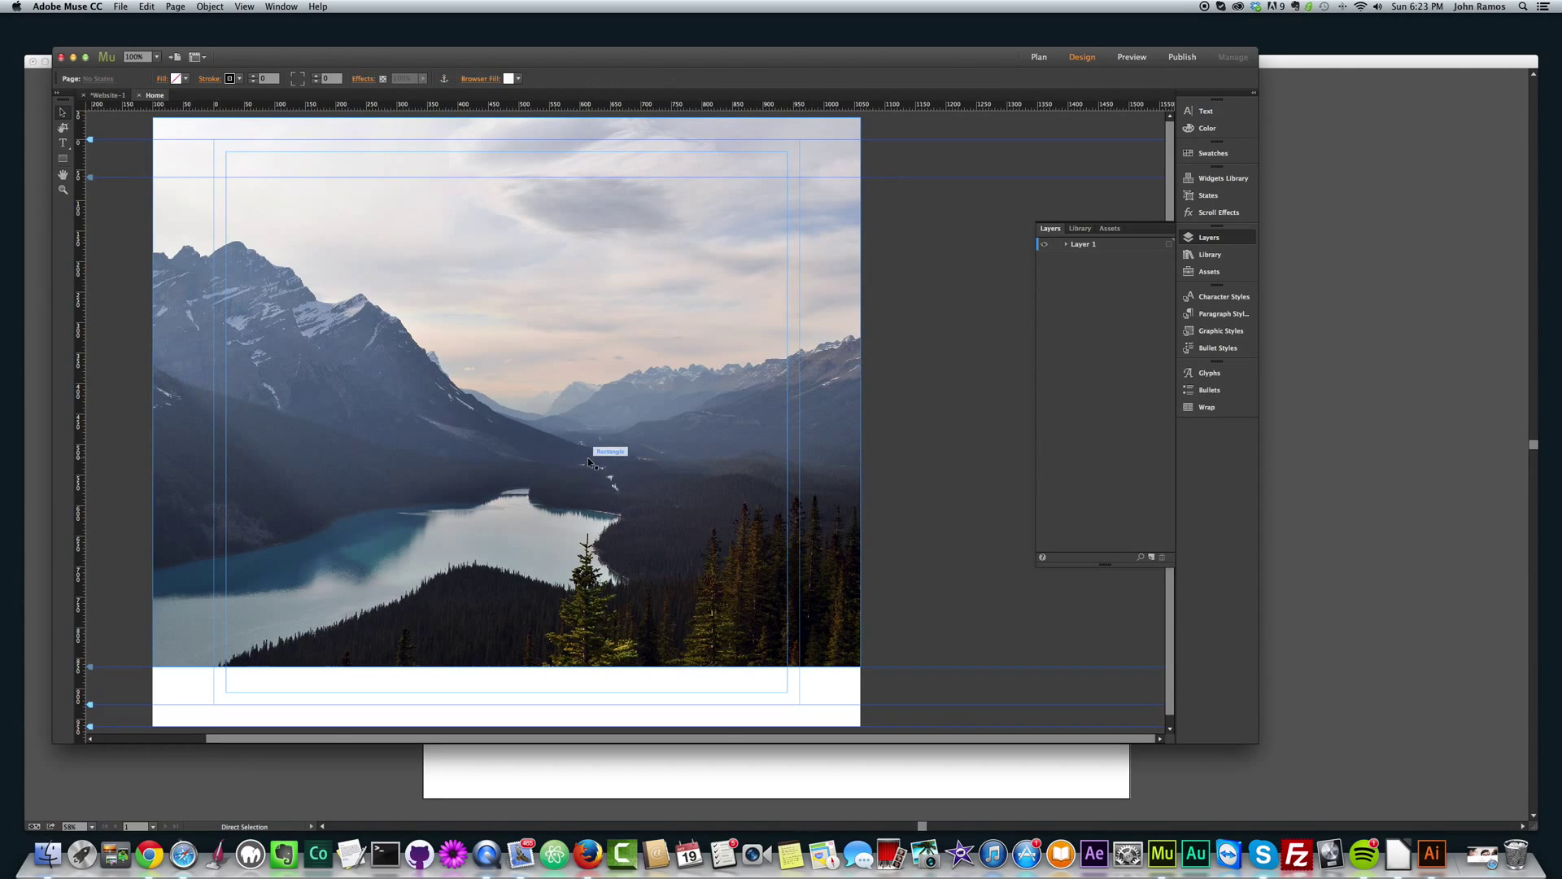
scroll(508, 400, down, 1)
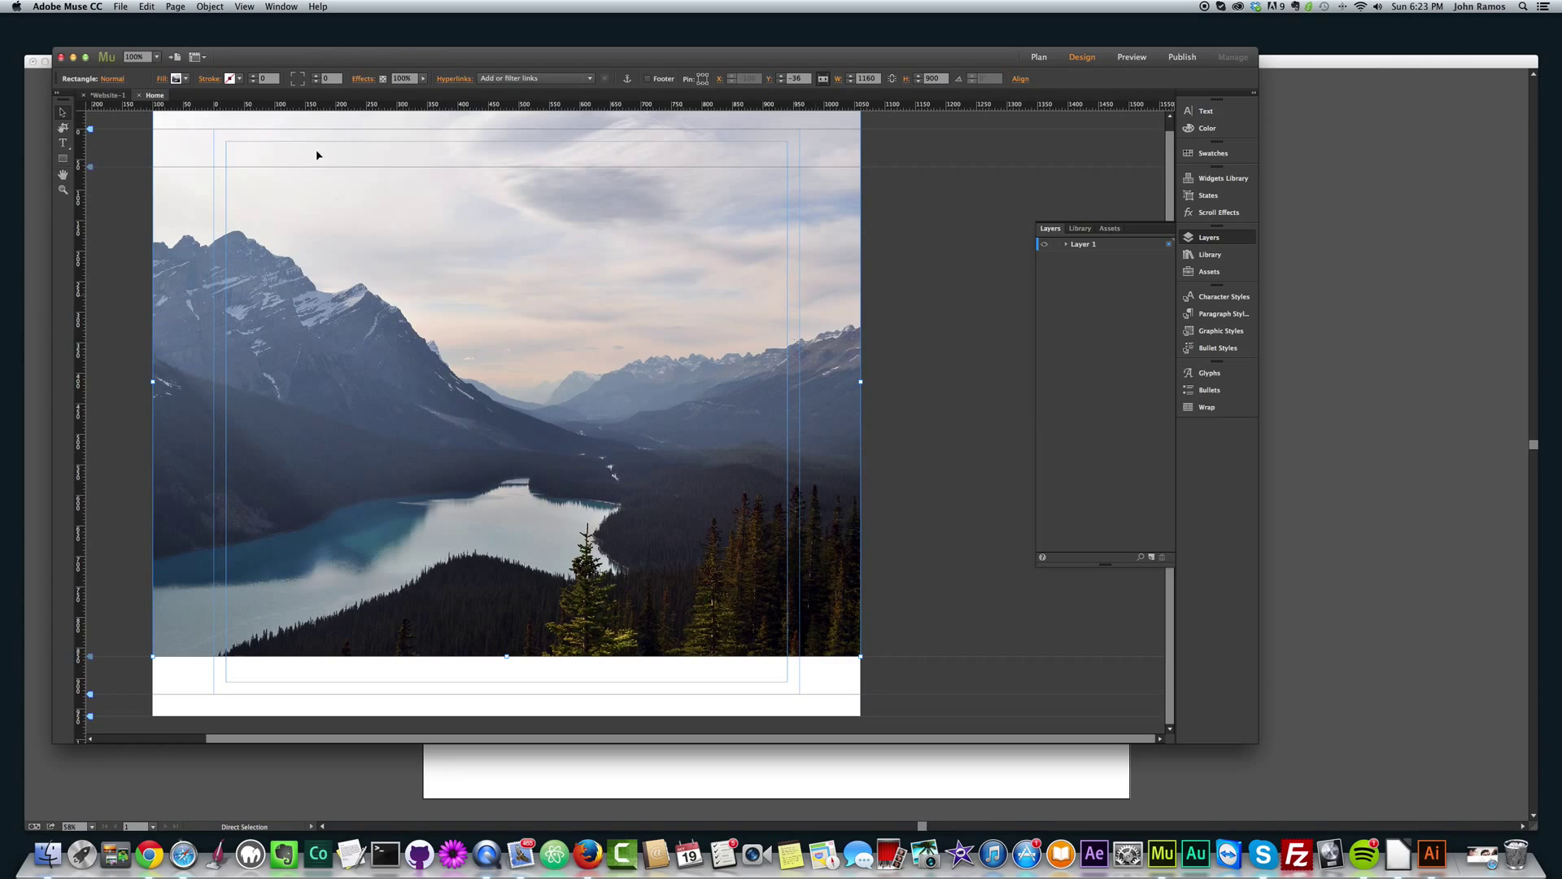
Draw a second rectangle across the photo's lower part and adjust its size and position.
click(64, 157)
mouse_move(148, 628)
mouse_down()
mouse_move(284, 773)
mouse_move(646, 795)
mouse_move(859, 774)
mouse_up()
scroll(290, 594, down, 3)
click(62, 112)
drag(146, 583, 154, 582)
drag(380, 562, 408, 513)
scroll(379, 601, down, 1)
drag(507, 640, 502, 558)
Fill the rectangle with panel2 from the Slanting Panel Effect folder, set to Scale To Fill.
click(161, 79)
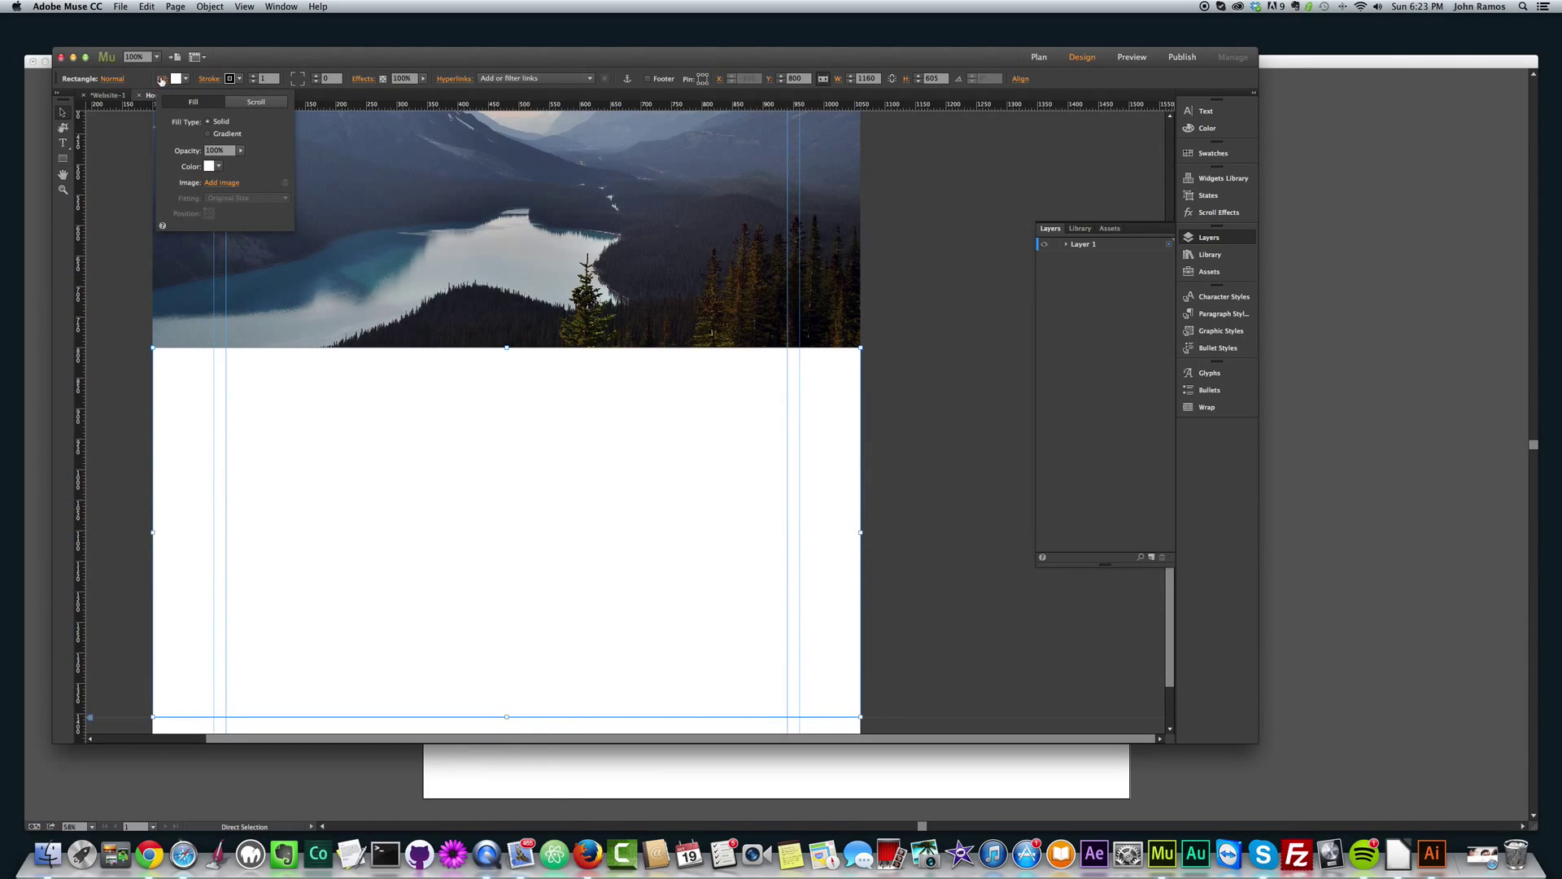
click(221, 182)
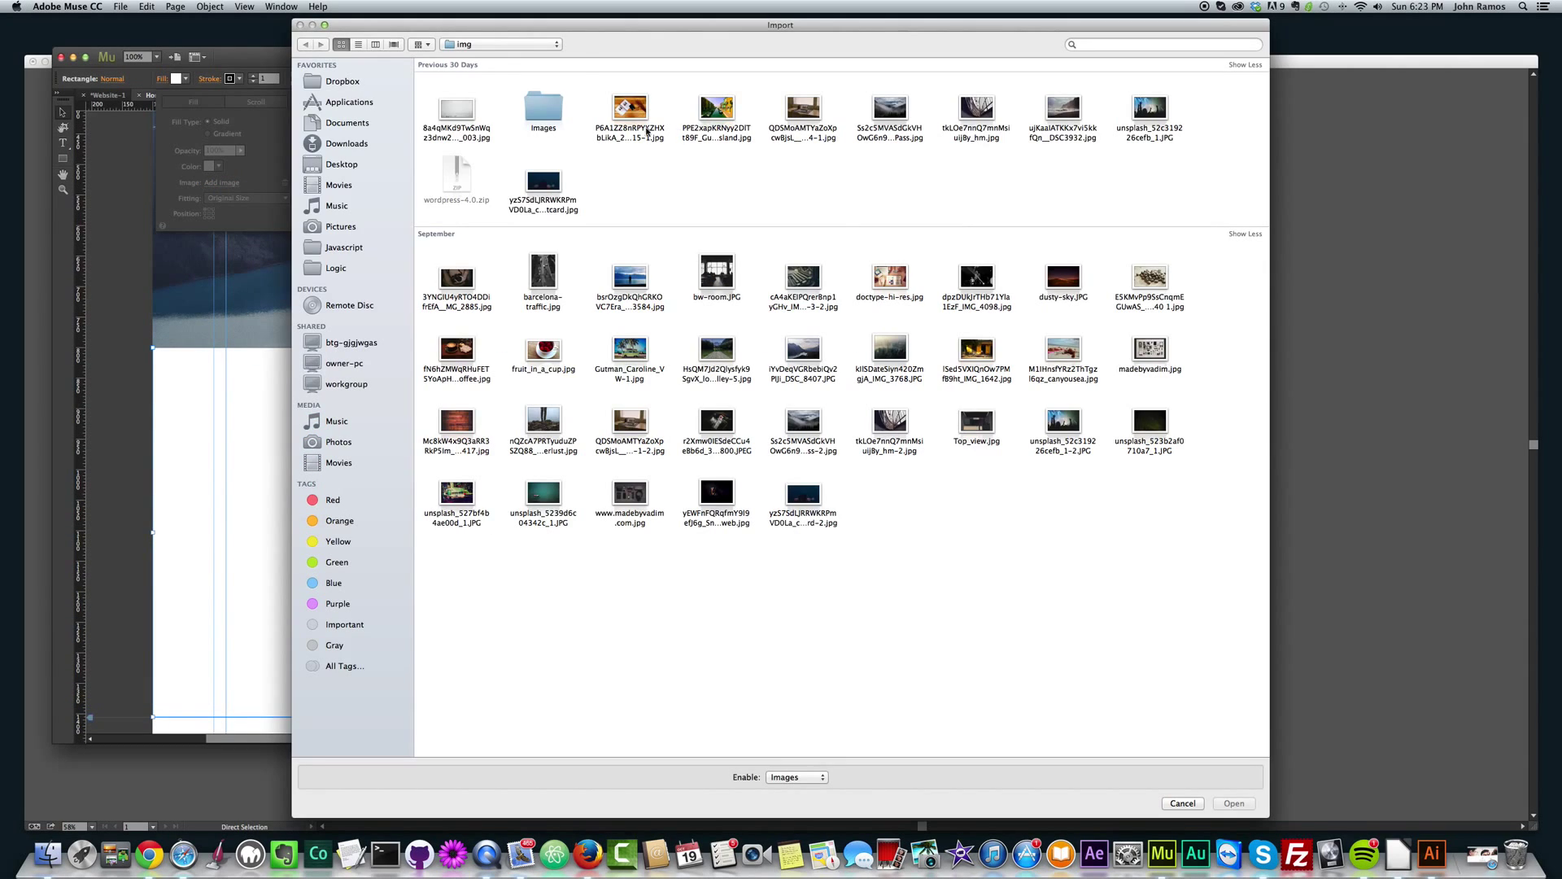
click(488, 44)
click(476, 77)
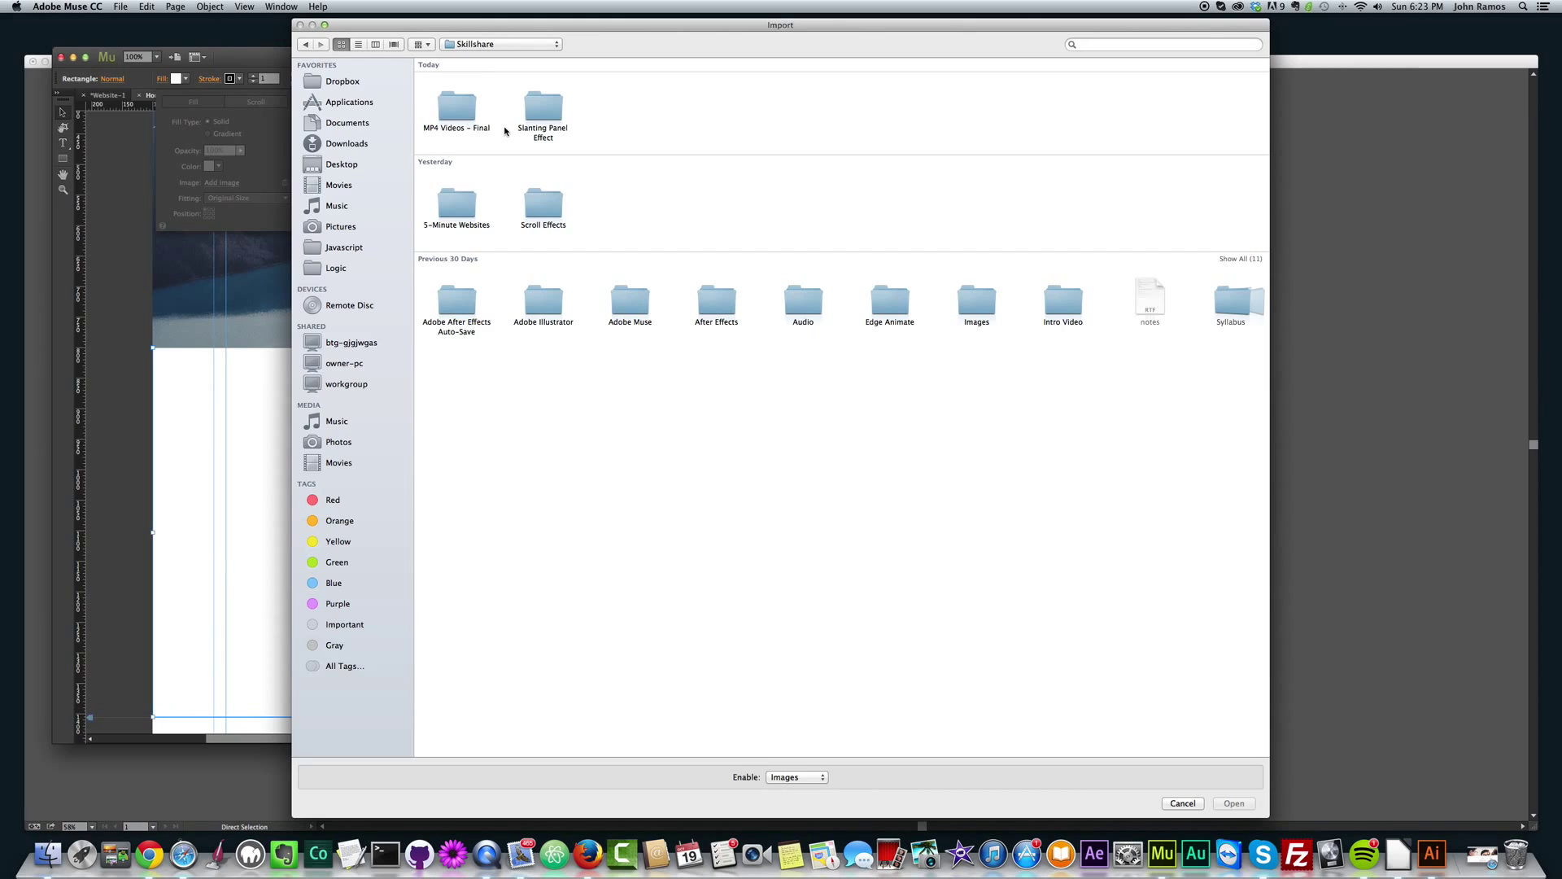
double_click(544, 205)
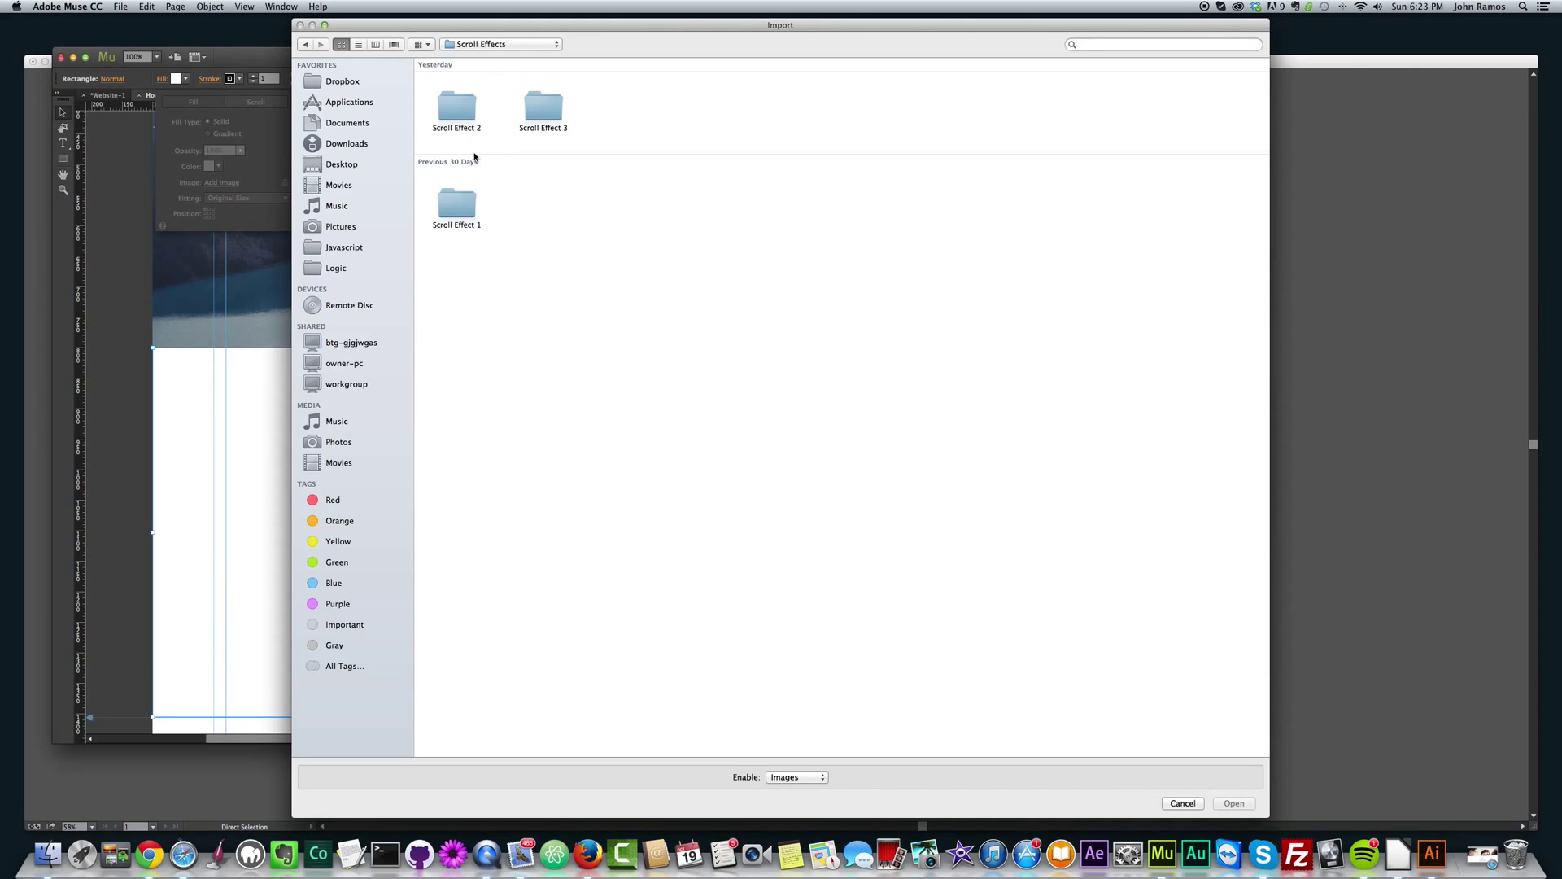
click(308, 45)
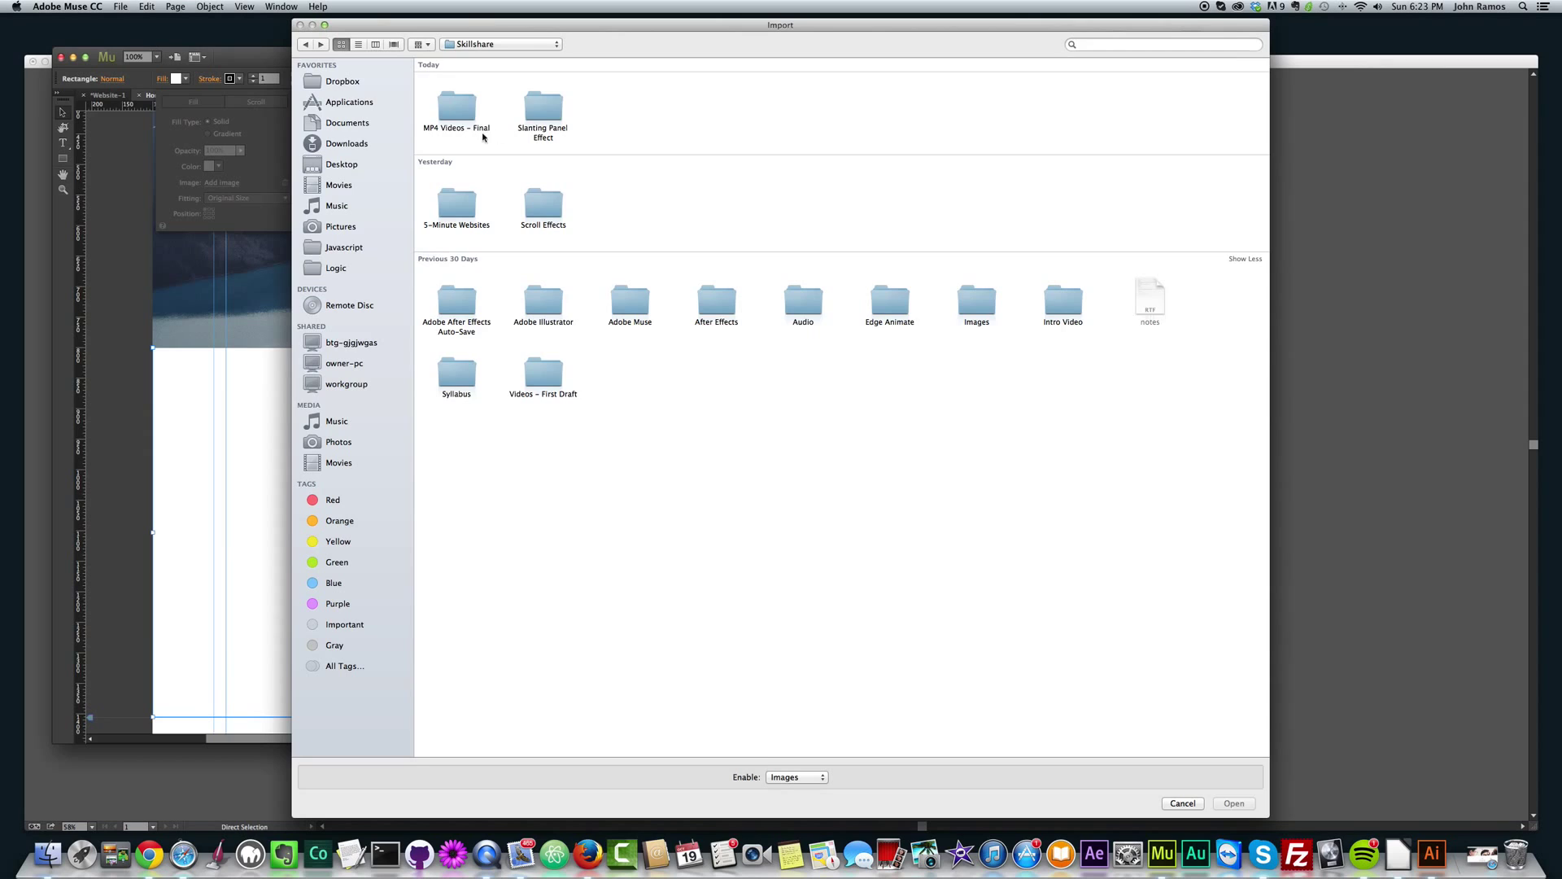
double_click(543, 108)
double_click(456, 107)
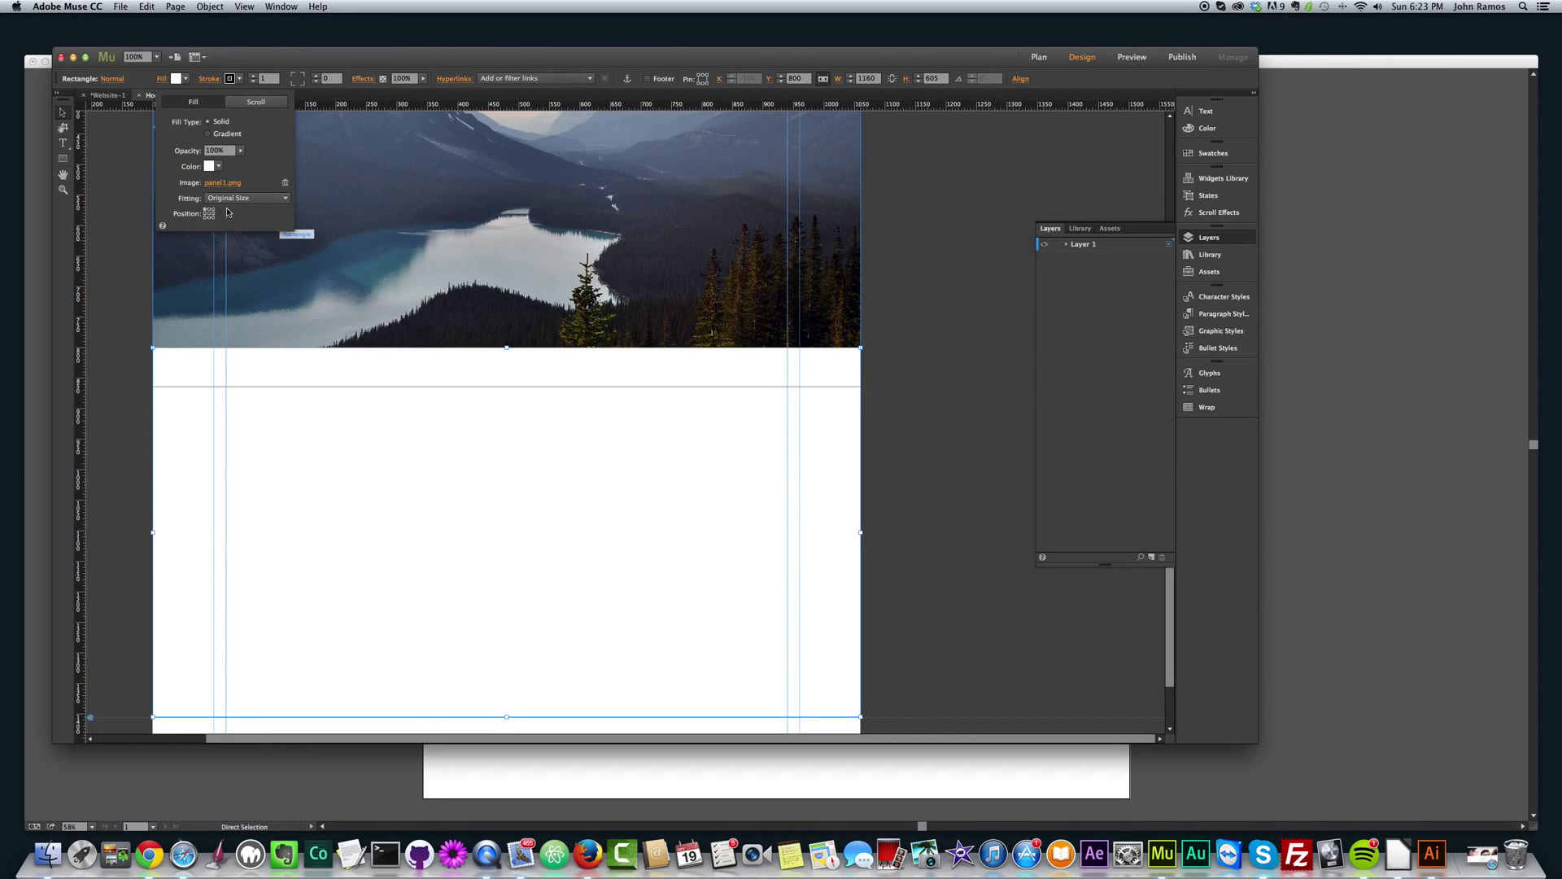
click(233, 200)
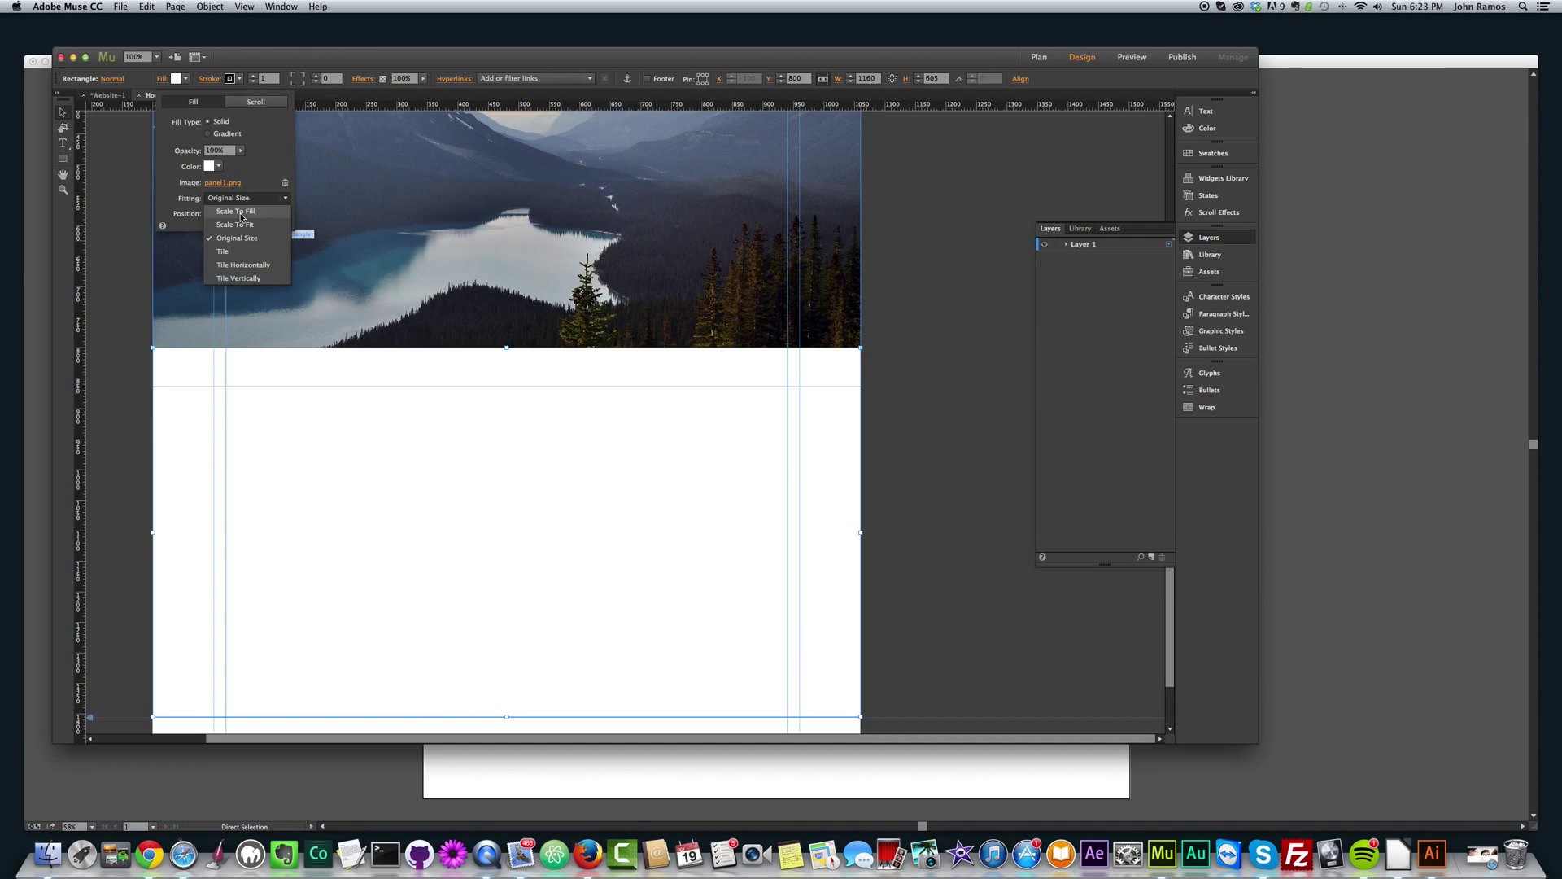
click(235, 210)
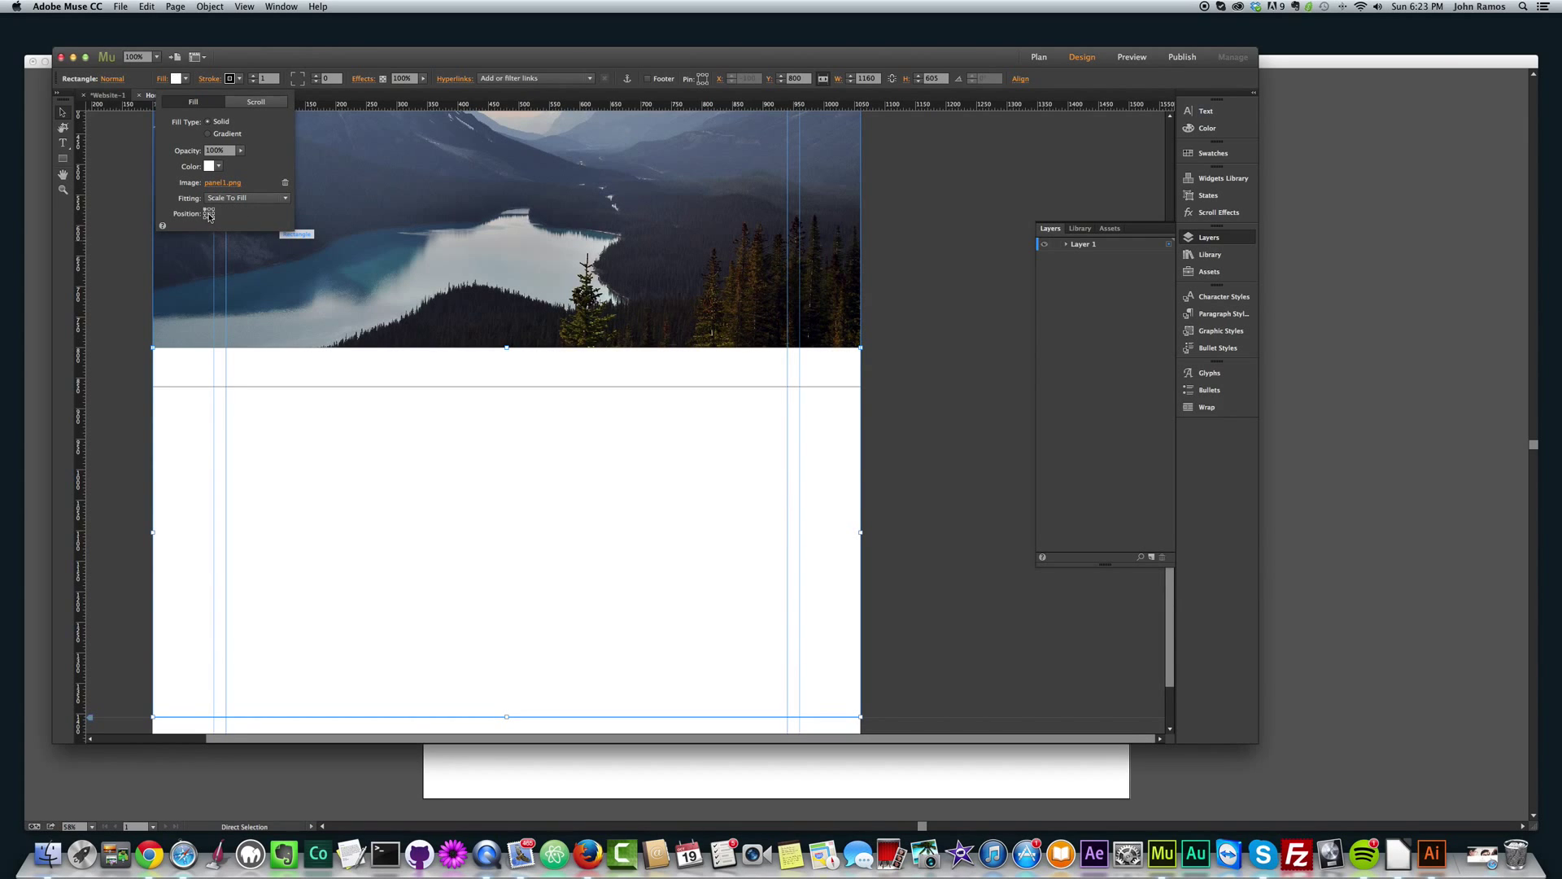
Move the white panel up over the photo and keep its fill colour white.
click(602, 468)
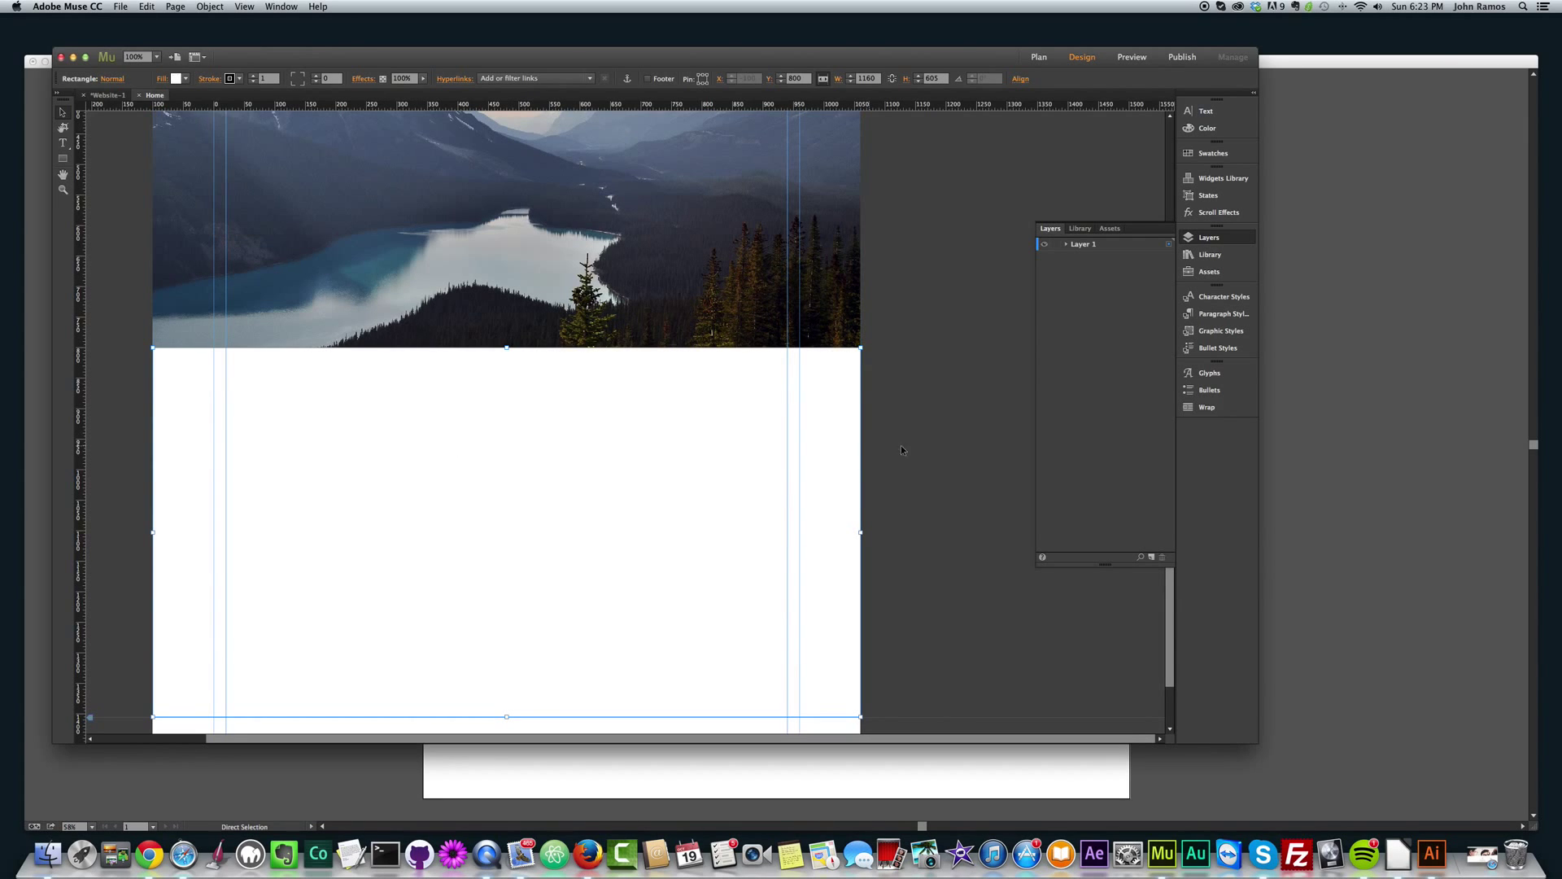
mouse_move(561, 450)
mouse_down()
mouse_move(561, 394)
mouse_move(563, 424)
mouse_up()
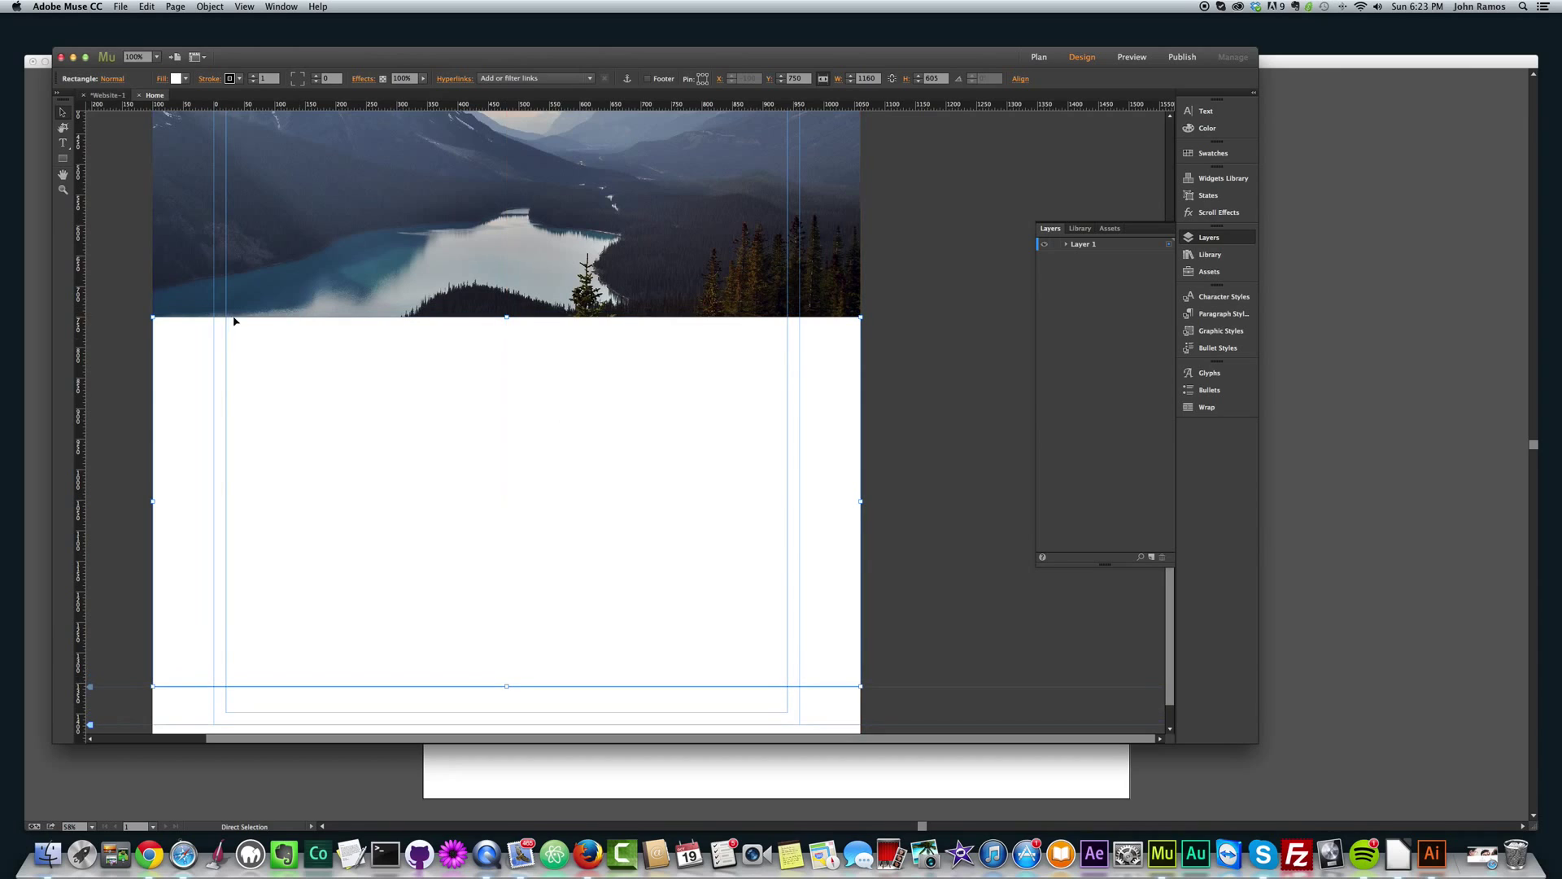
click(185, 79)
click(322, 98)
click(913, 280)
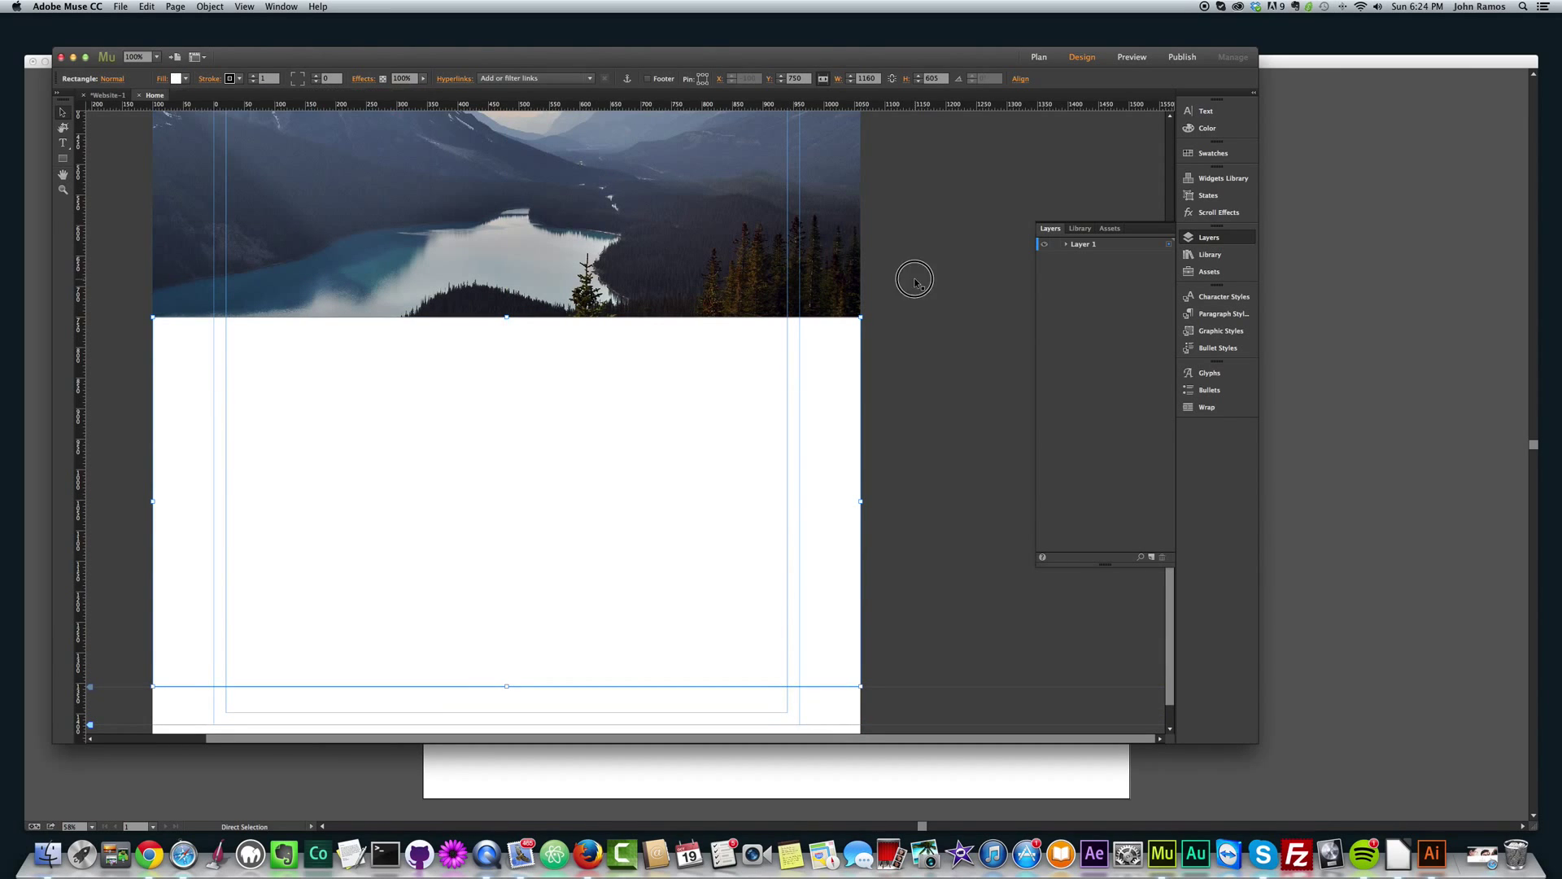
Reorder the two rectangles in Layer 1 and shift the white rectangle lower.
click(1066, 244)
click(1102, 258)
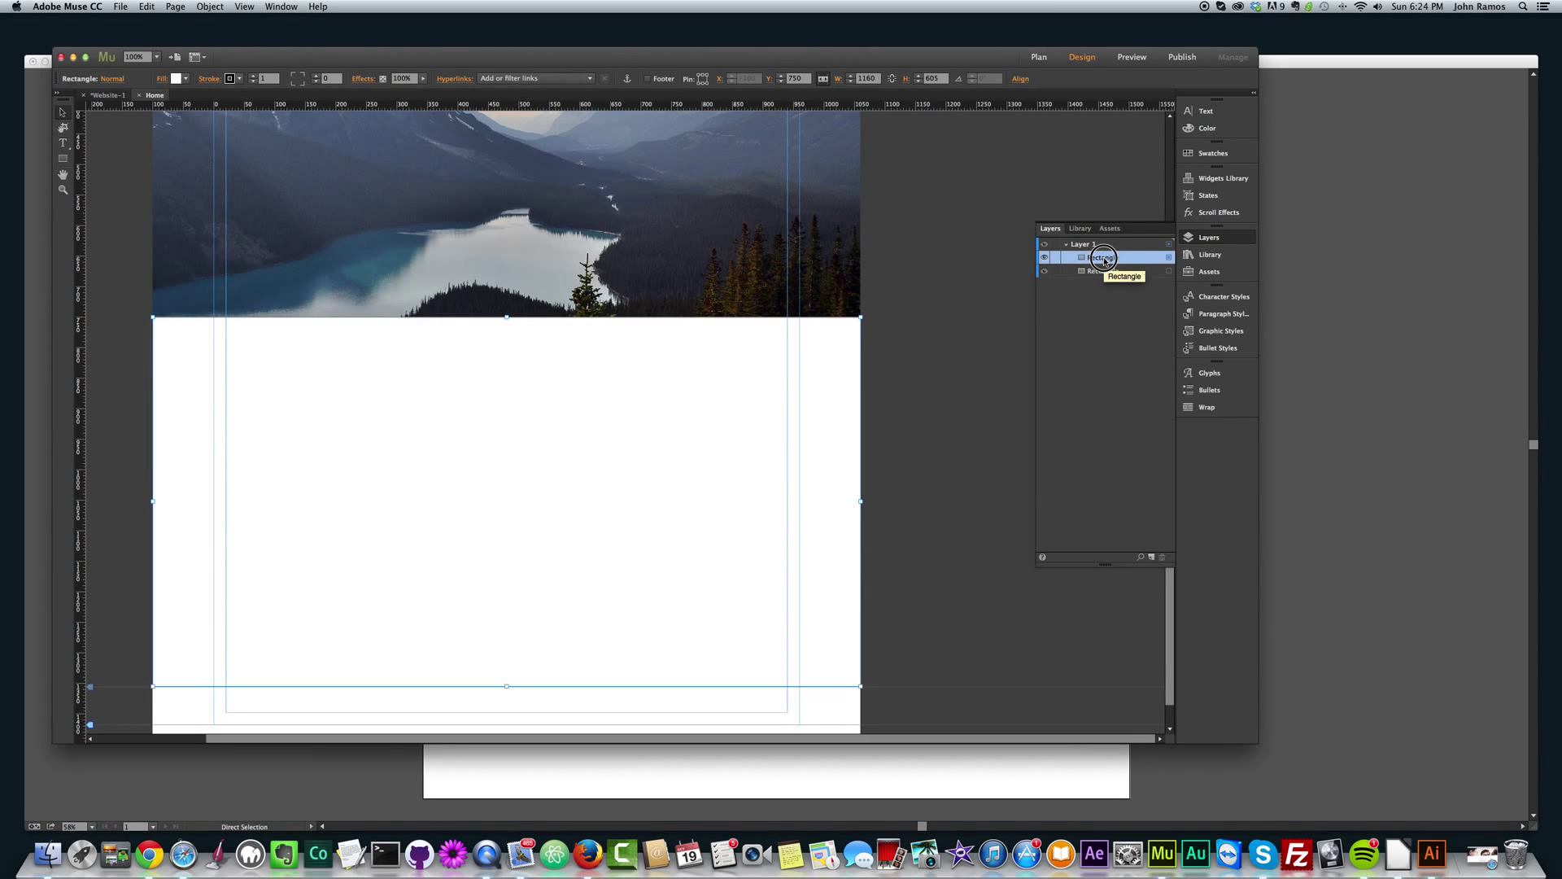
click(670, 212)
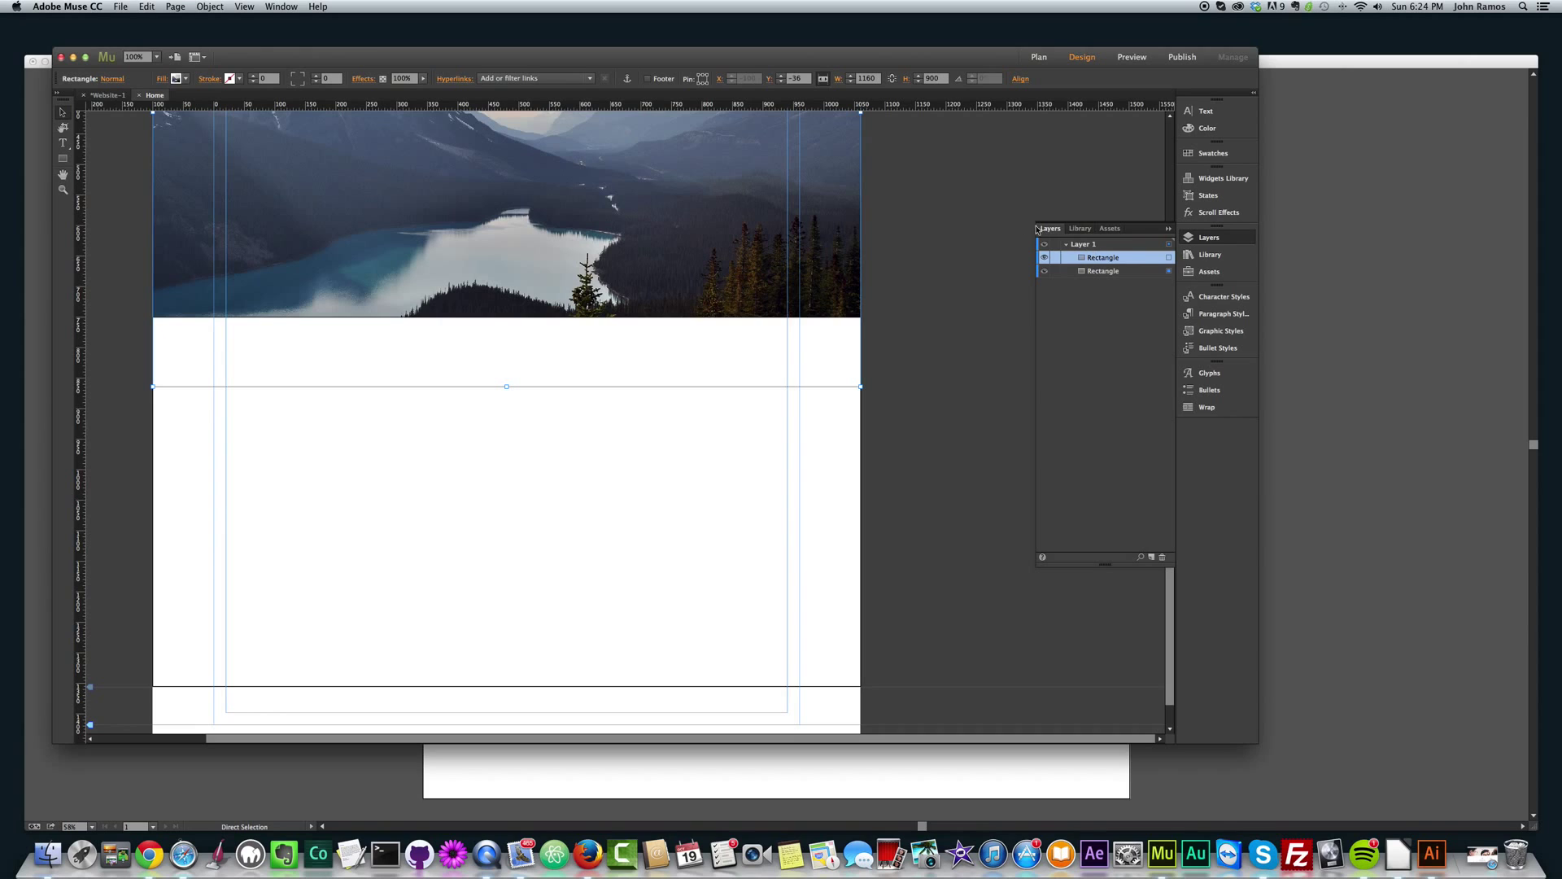
drag(1106, 262, 1106, 282)
click(579, 490)
drag(584, 483, 603, 525)
Nudge the white rectangle lower and confirm its image fitting stays Scale To Fill.
click(175, 78)
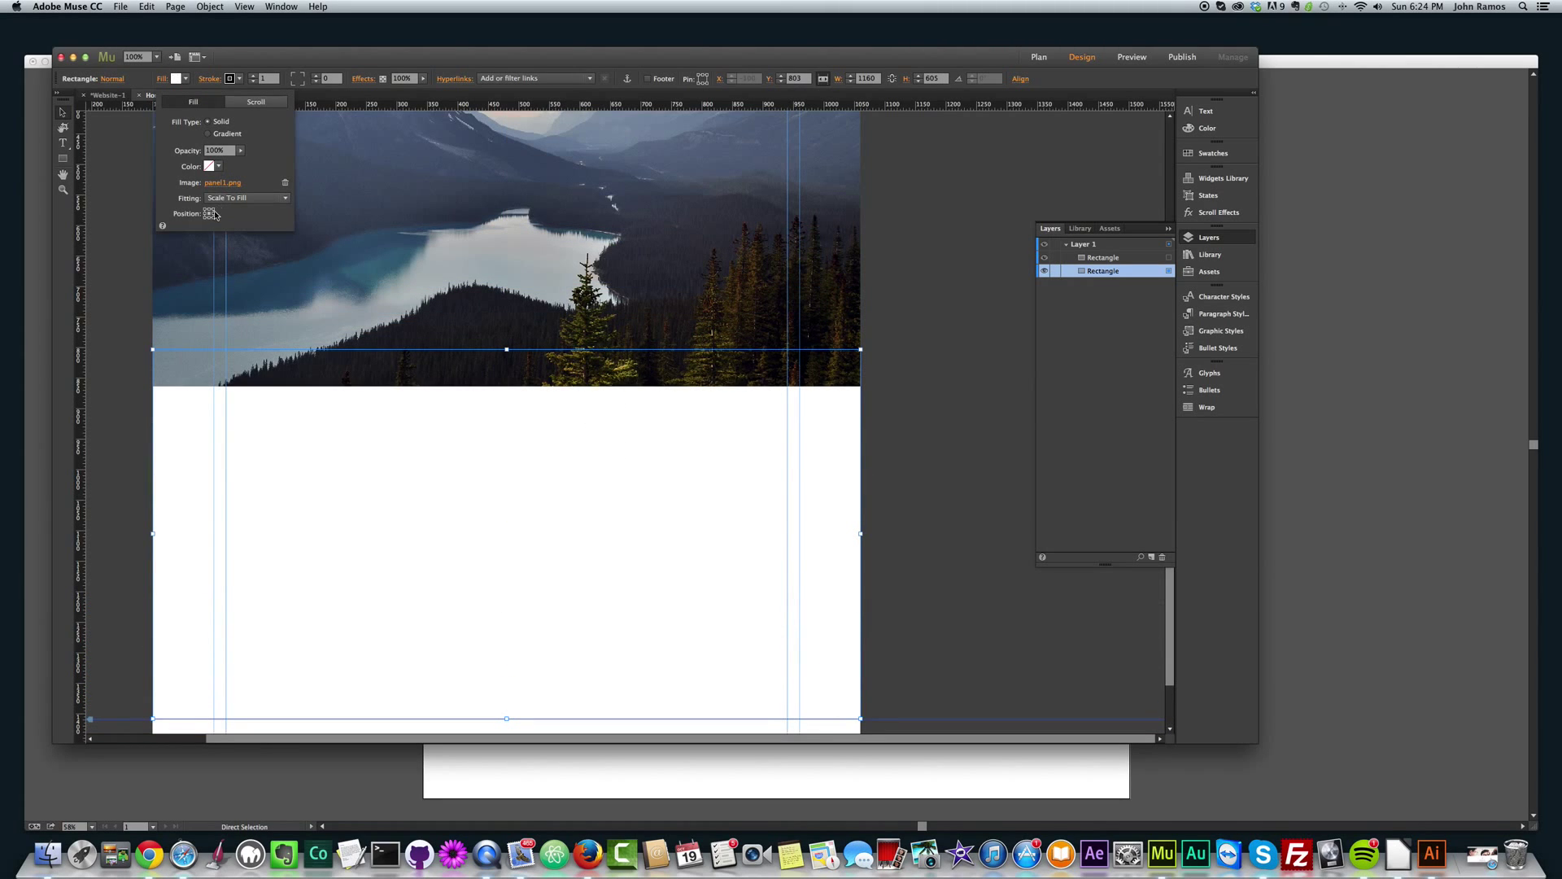
drag(383, 457, 494, 478)
click(187, 79)
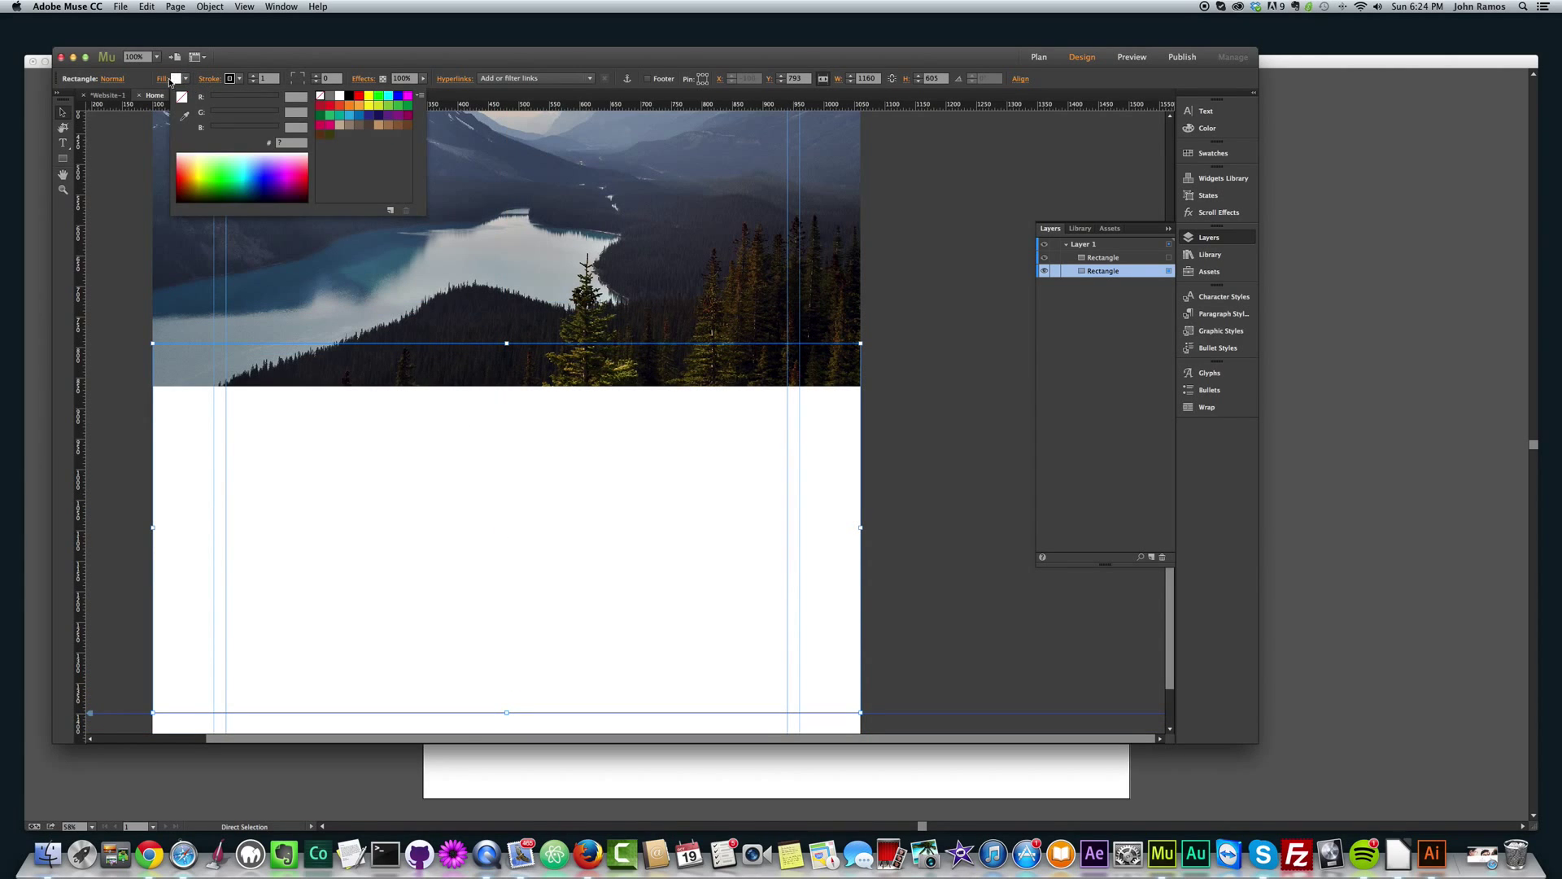
click(169, 81)
click(161, 79)
click(244, 198)
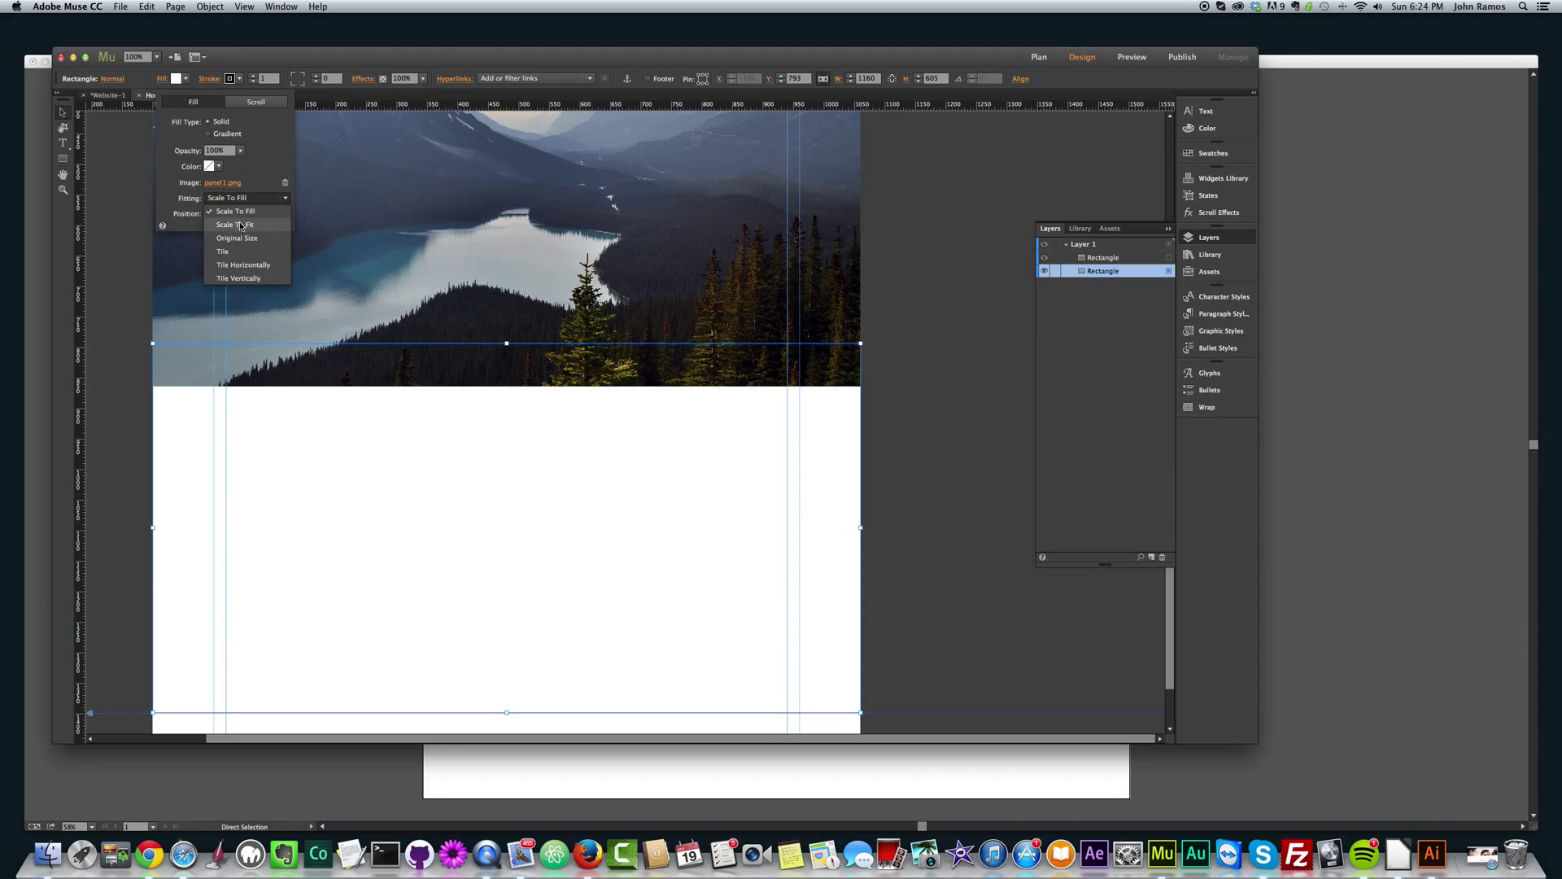
click(244, 212)
Position the white panel over the photo's bottom and move its layer above the photo.
click(245, 198)
click(244, 211)
click(244, 197)
click(249, 213)
click(605, 502)
drag(510, 484, 655, 430)
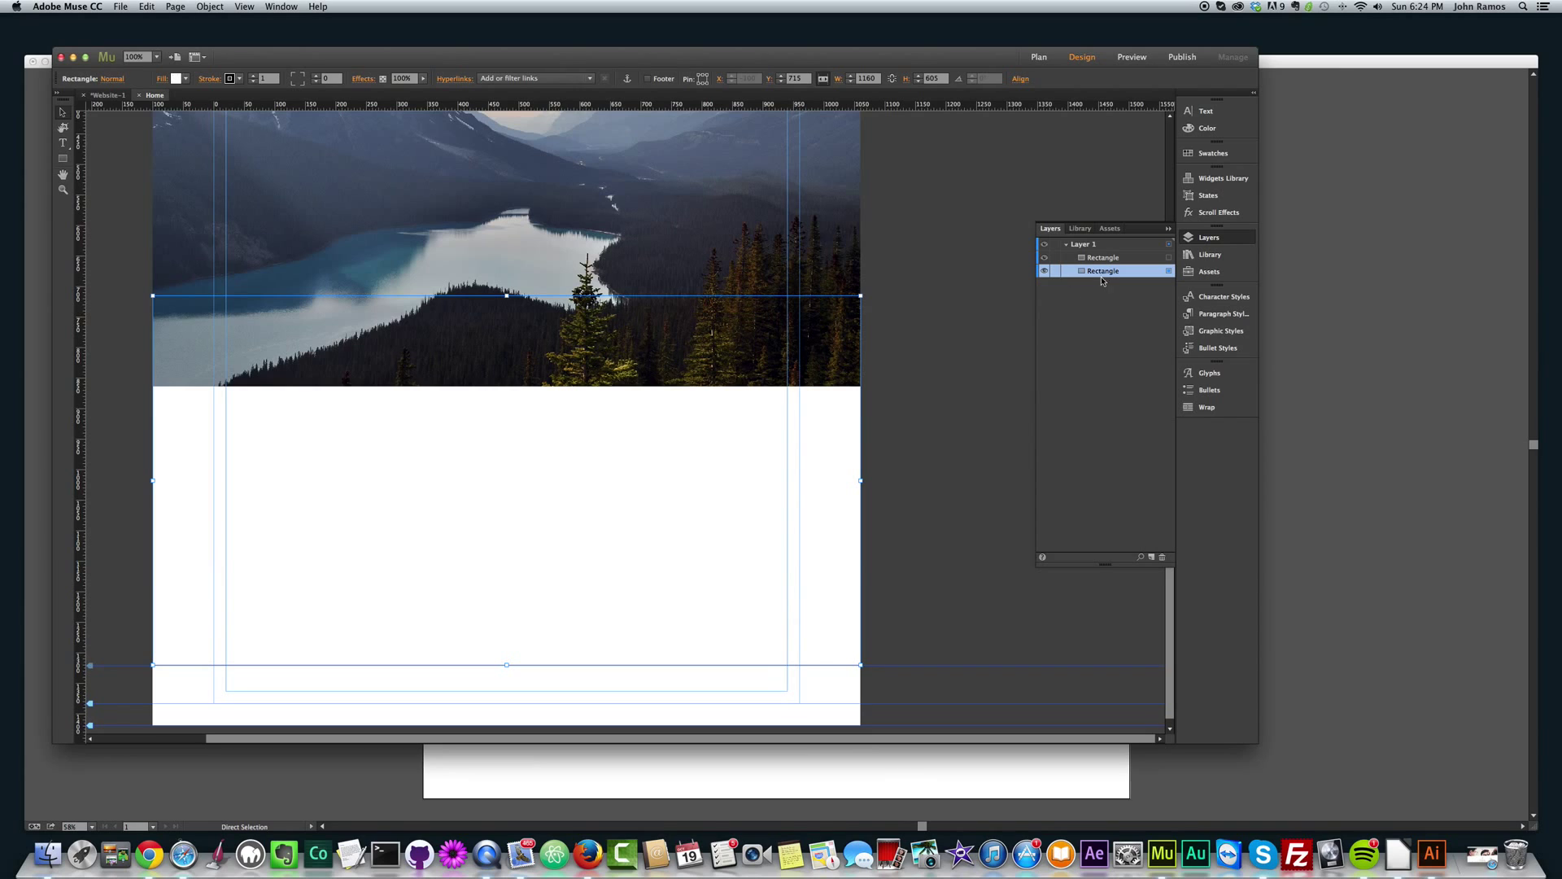
drag(1084, 277, 1092, 257)
Raise the white panel slightly over the mountain photo and reselect it.
scroll(658, 382, up, 2)
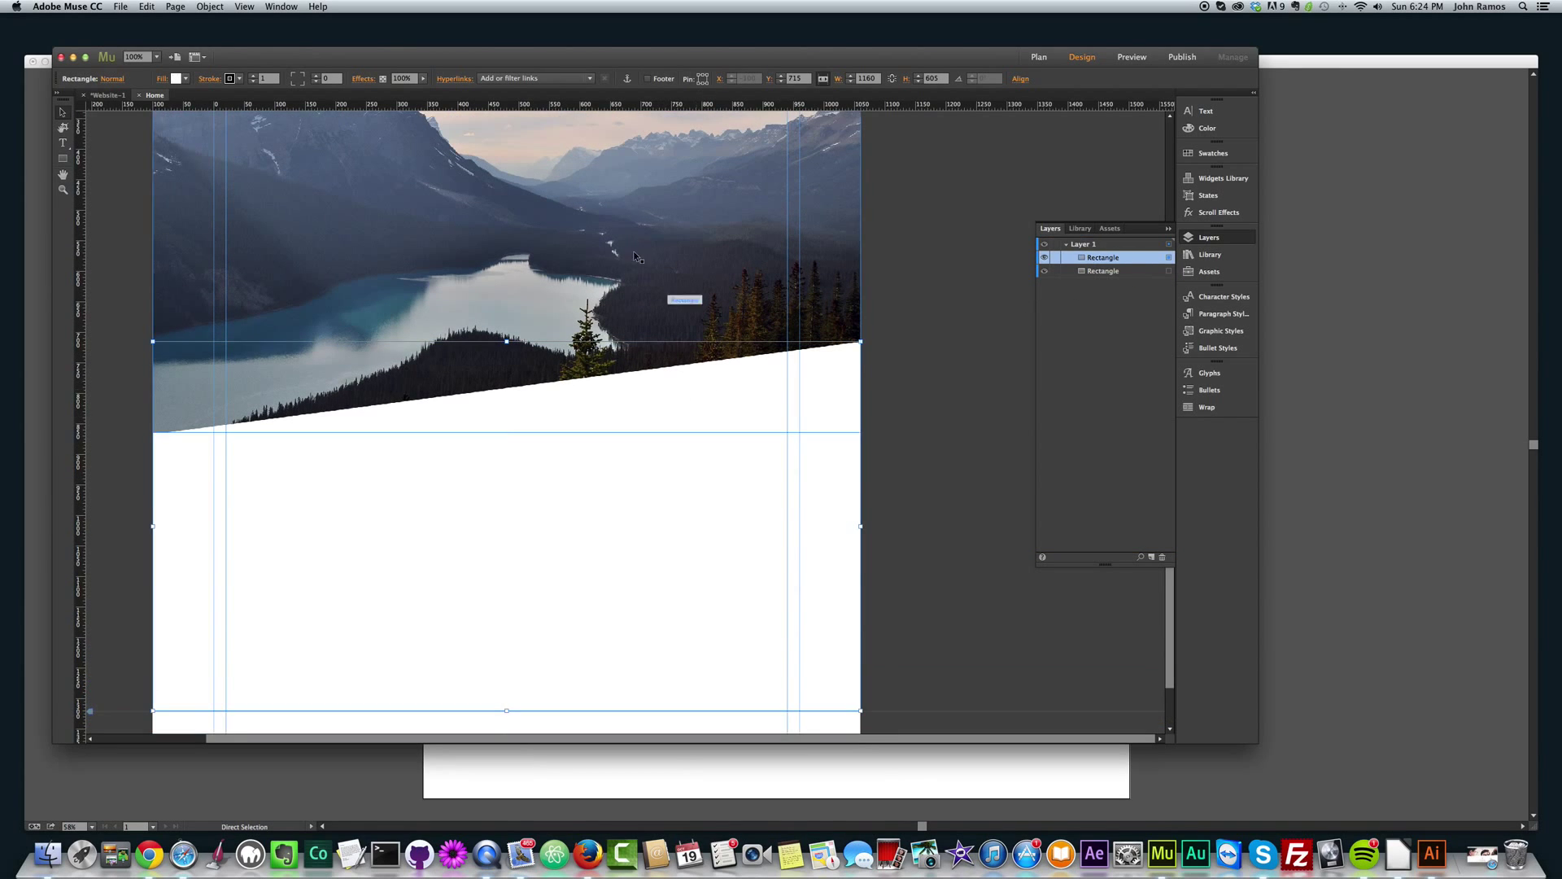
drag(582, 524, 585, 462)
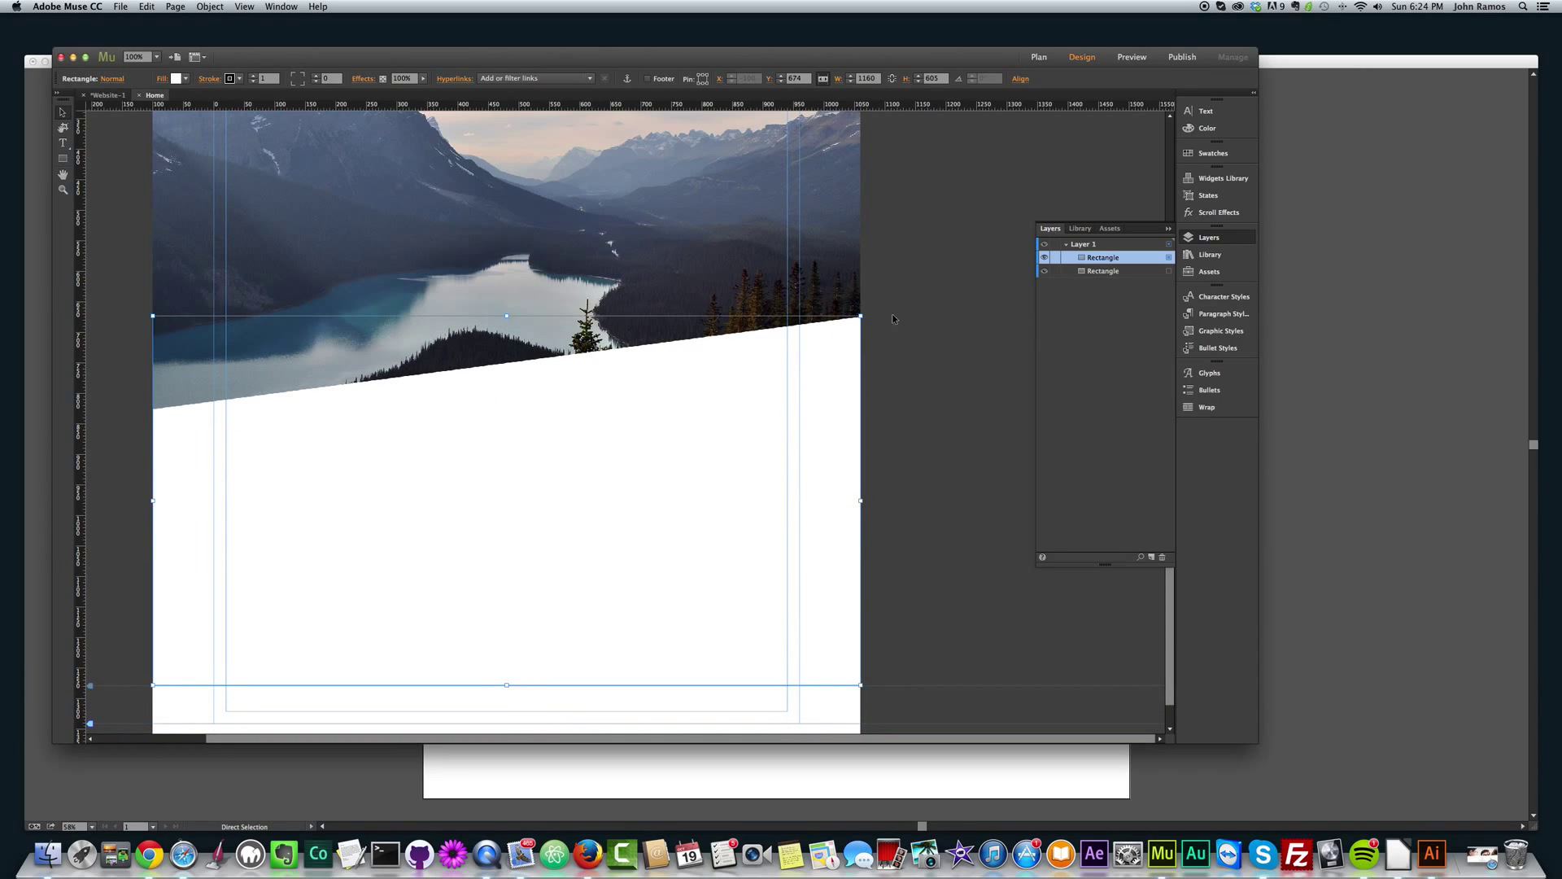
click(1110, 269)
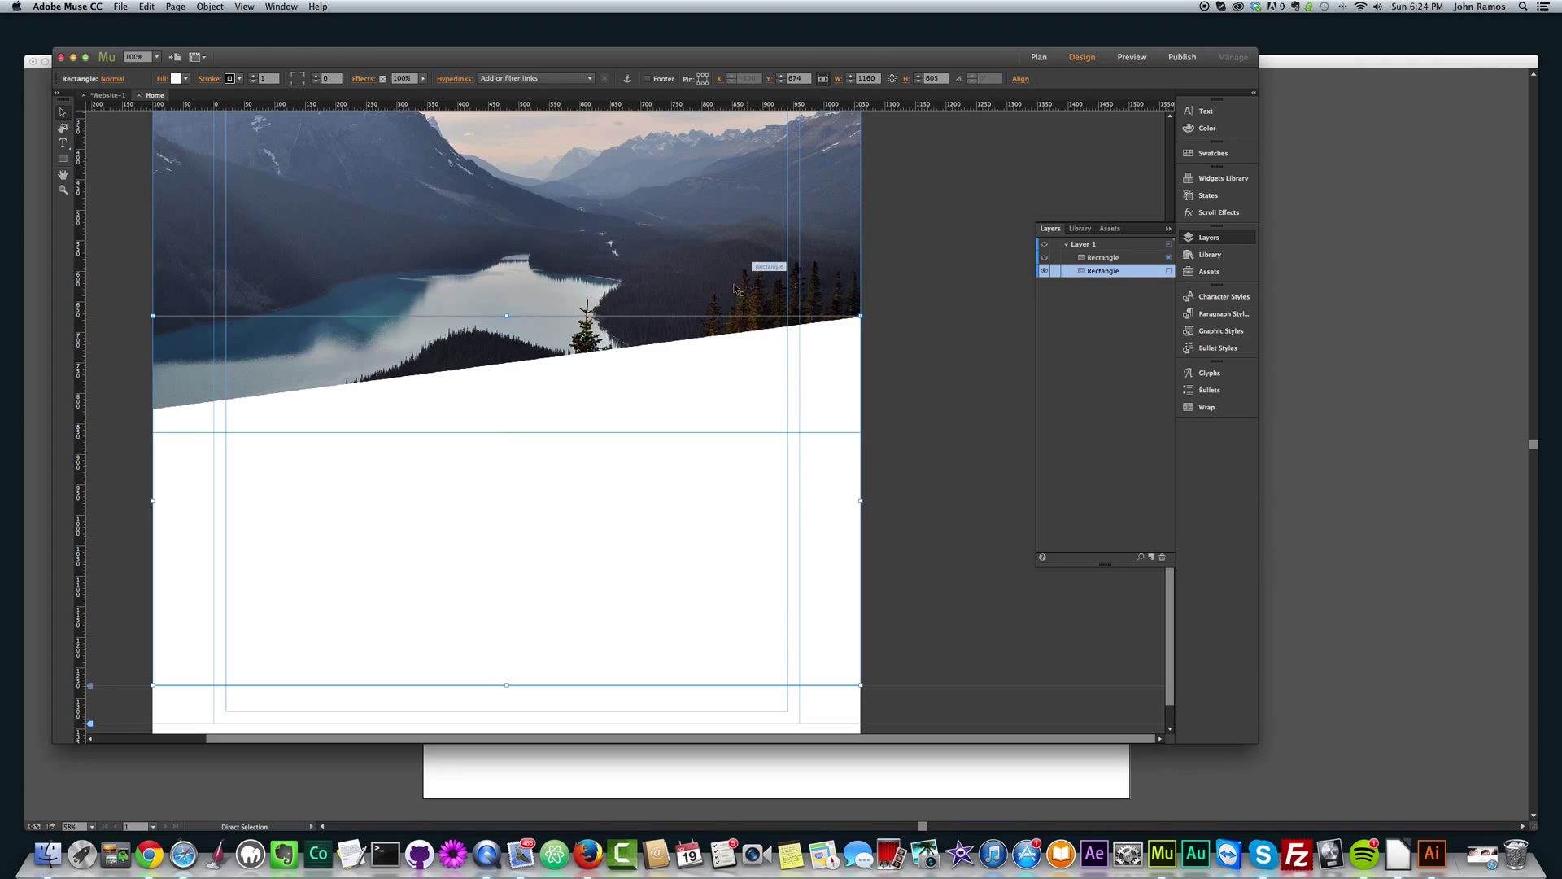
click(719, 226)
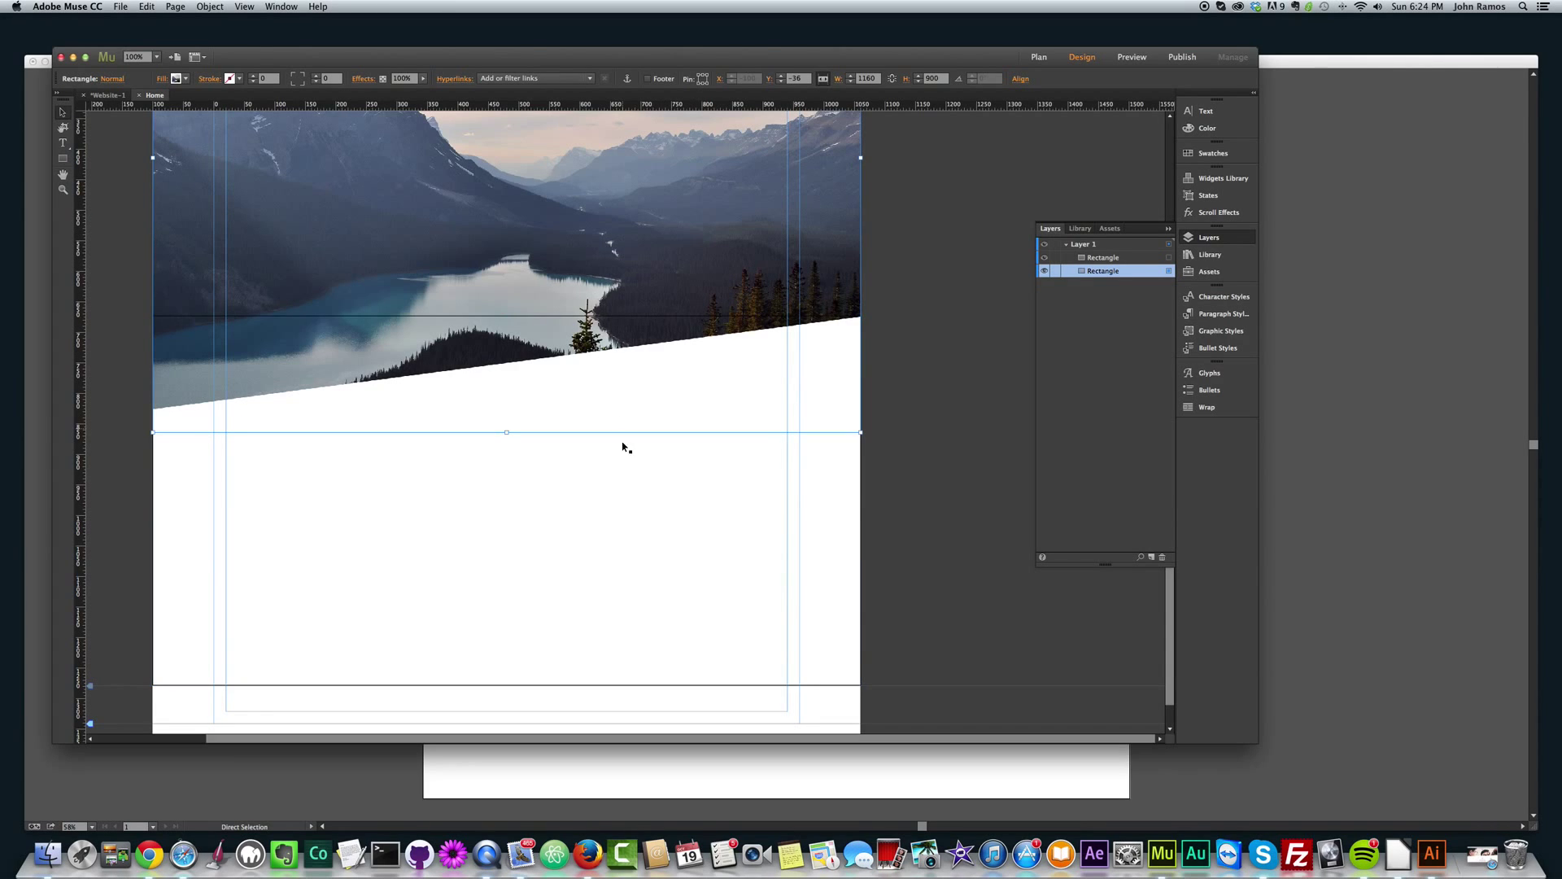
click(653, 359)
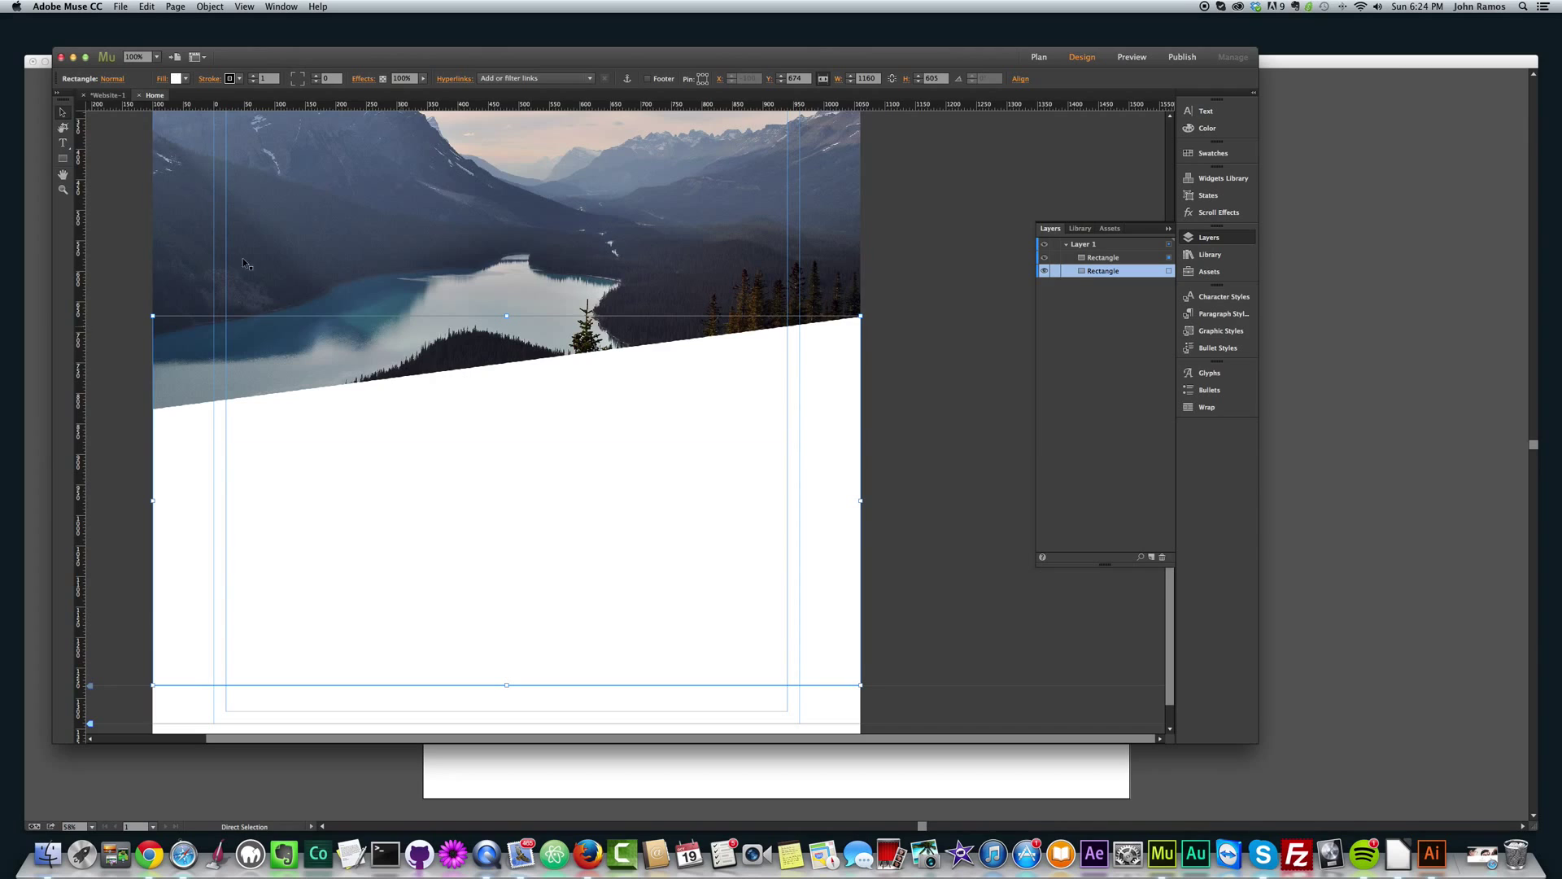
Set the white panel's stroke to None and shorten it to about 475 px tall.
click(230, 78)
click(373, 96)
scroll(683, 465, down, 2)
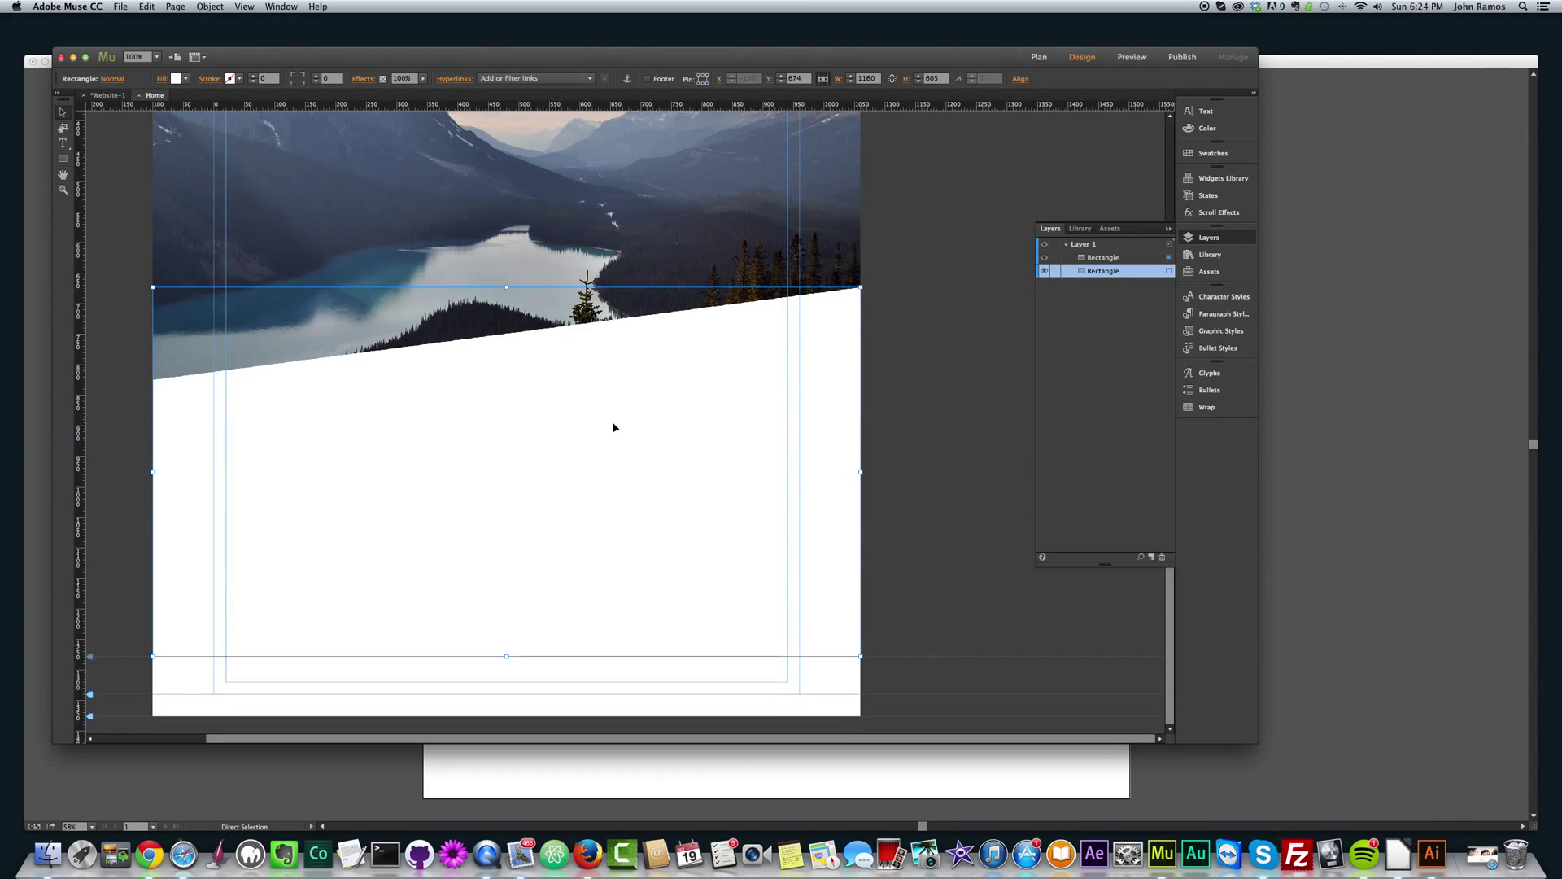
drag(506, 657, 506, 577)
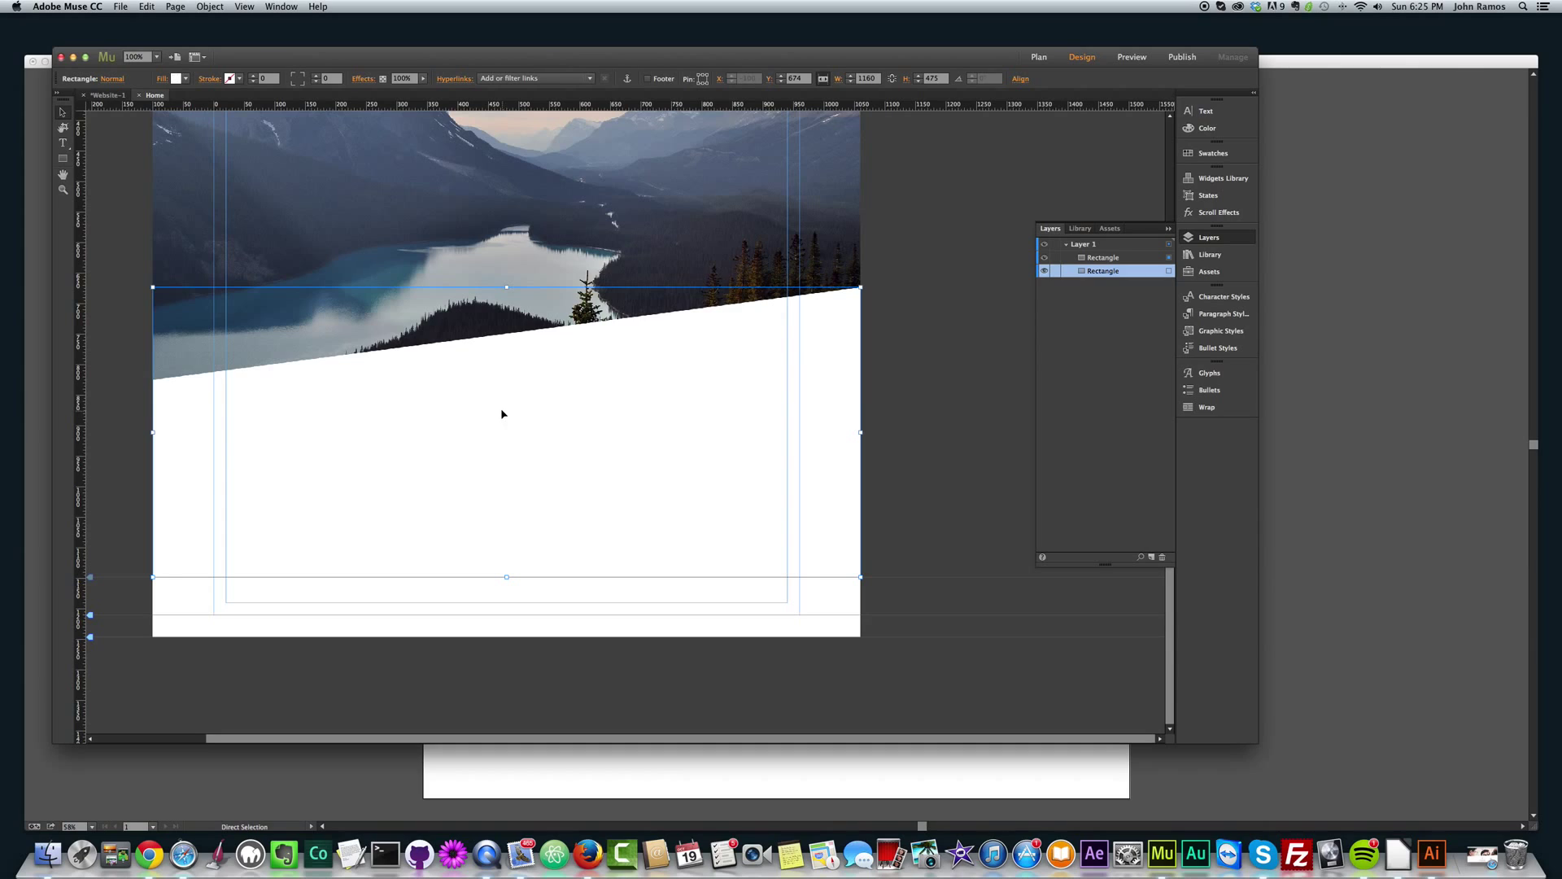
Option-drag a 1160 × 471 px copy of the panel2 panel down to about Y 1054, then deselect.
click(167, 78)
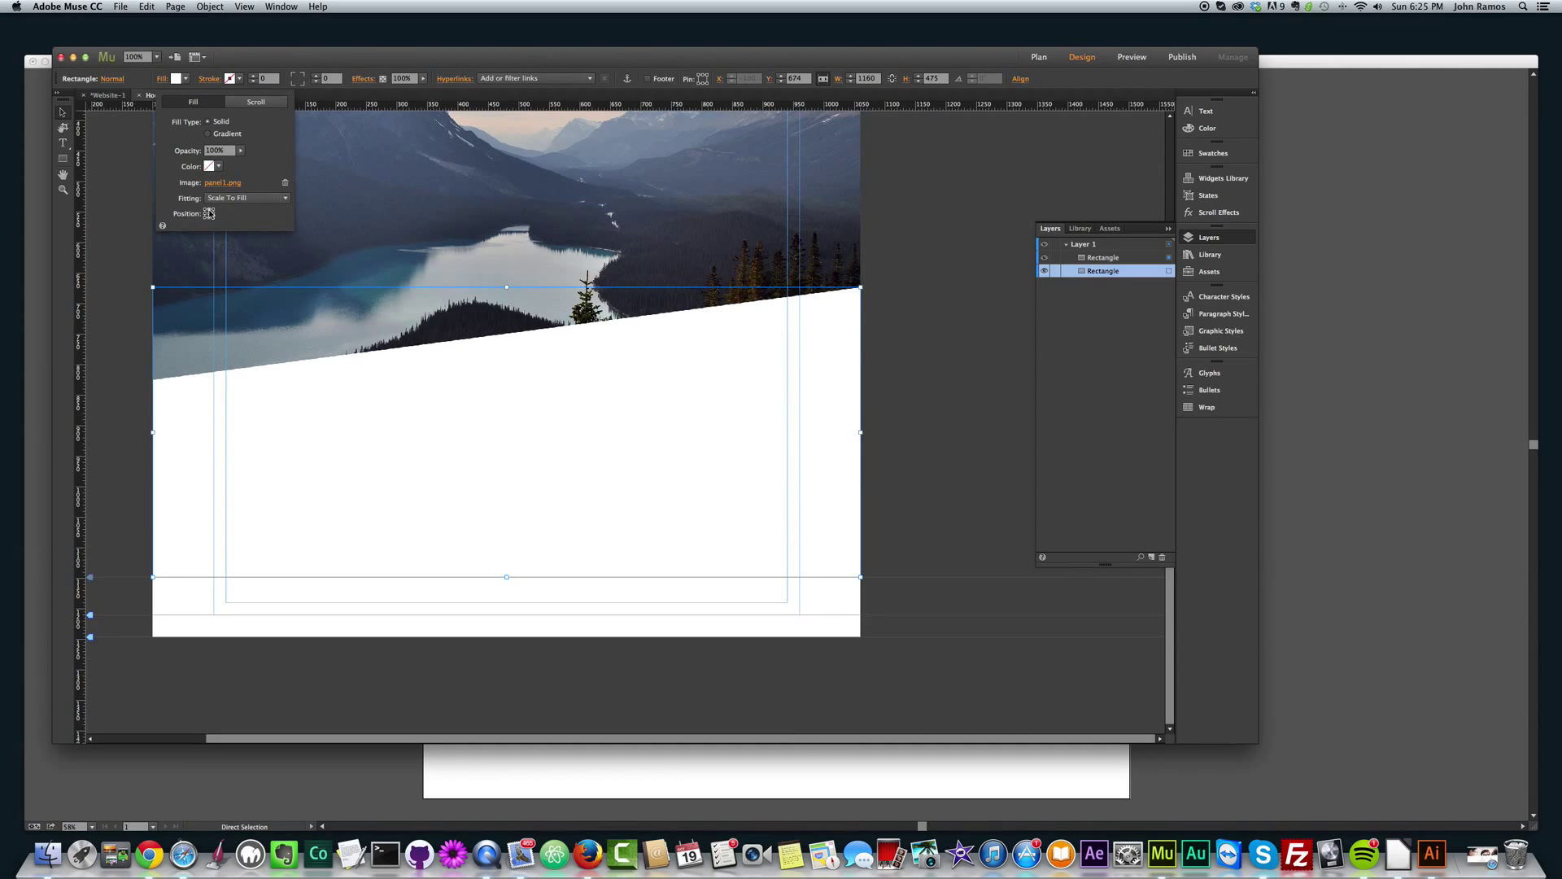
click(468, 418)
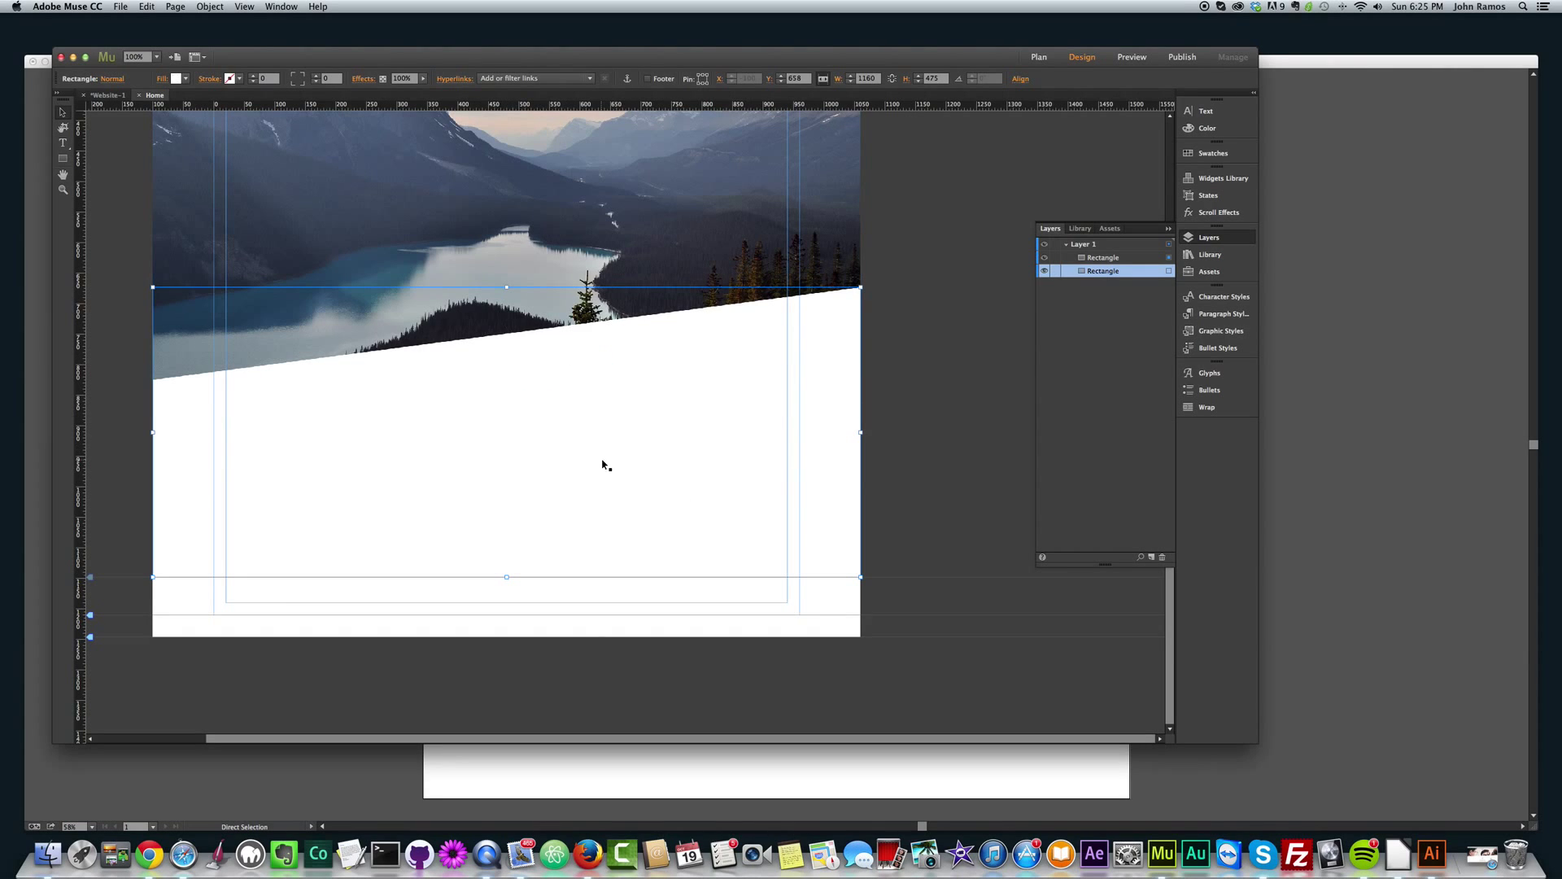
drag(603, 464, 624, 540)
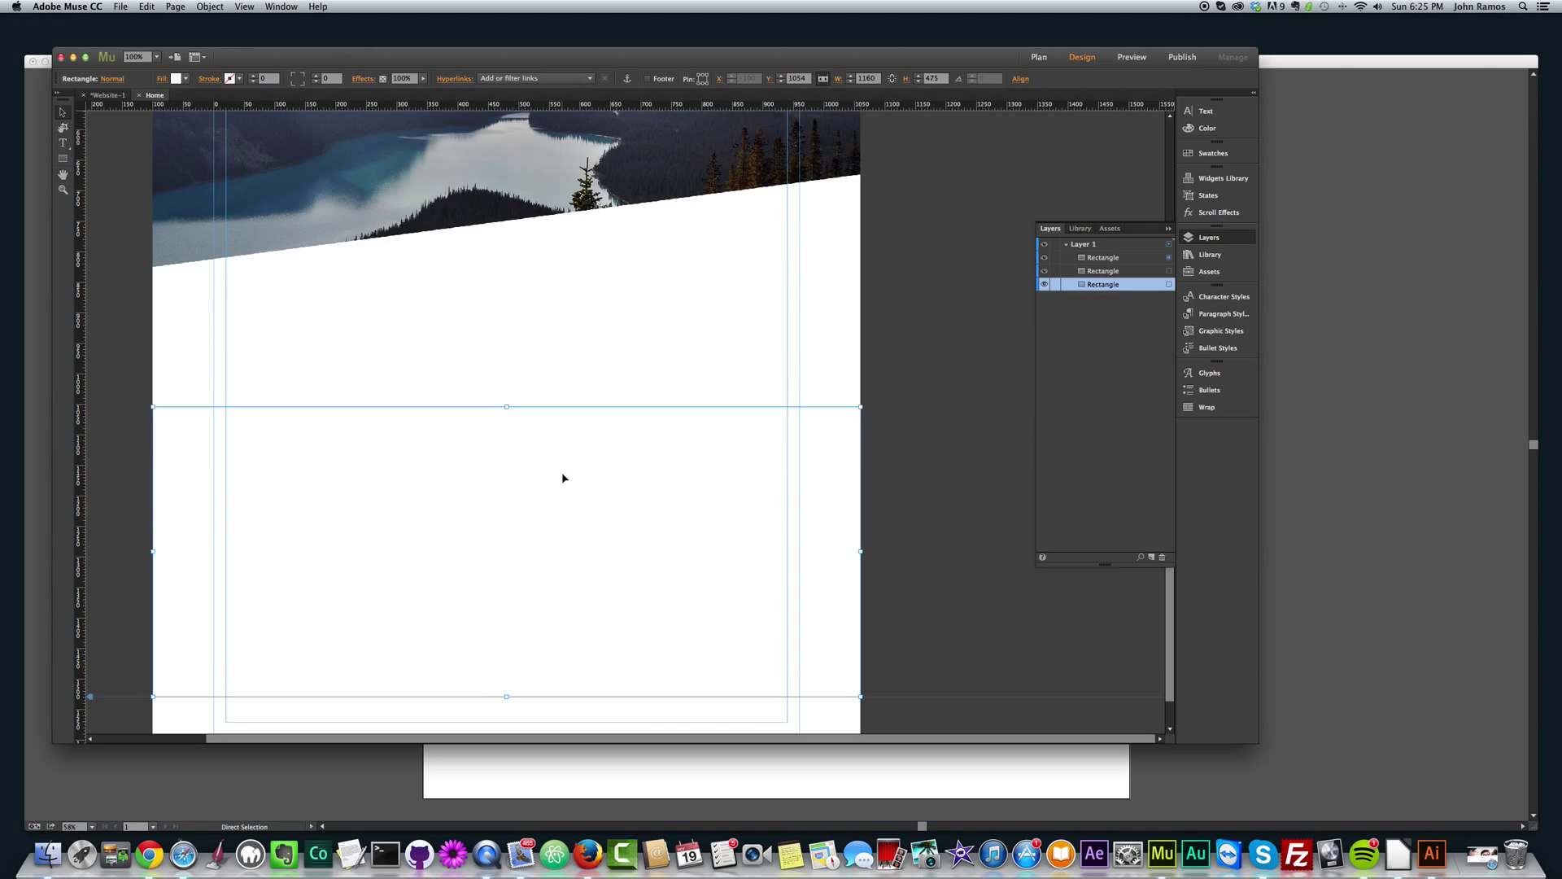
click(164, 81)
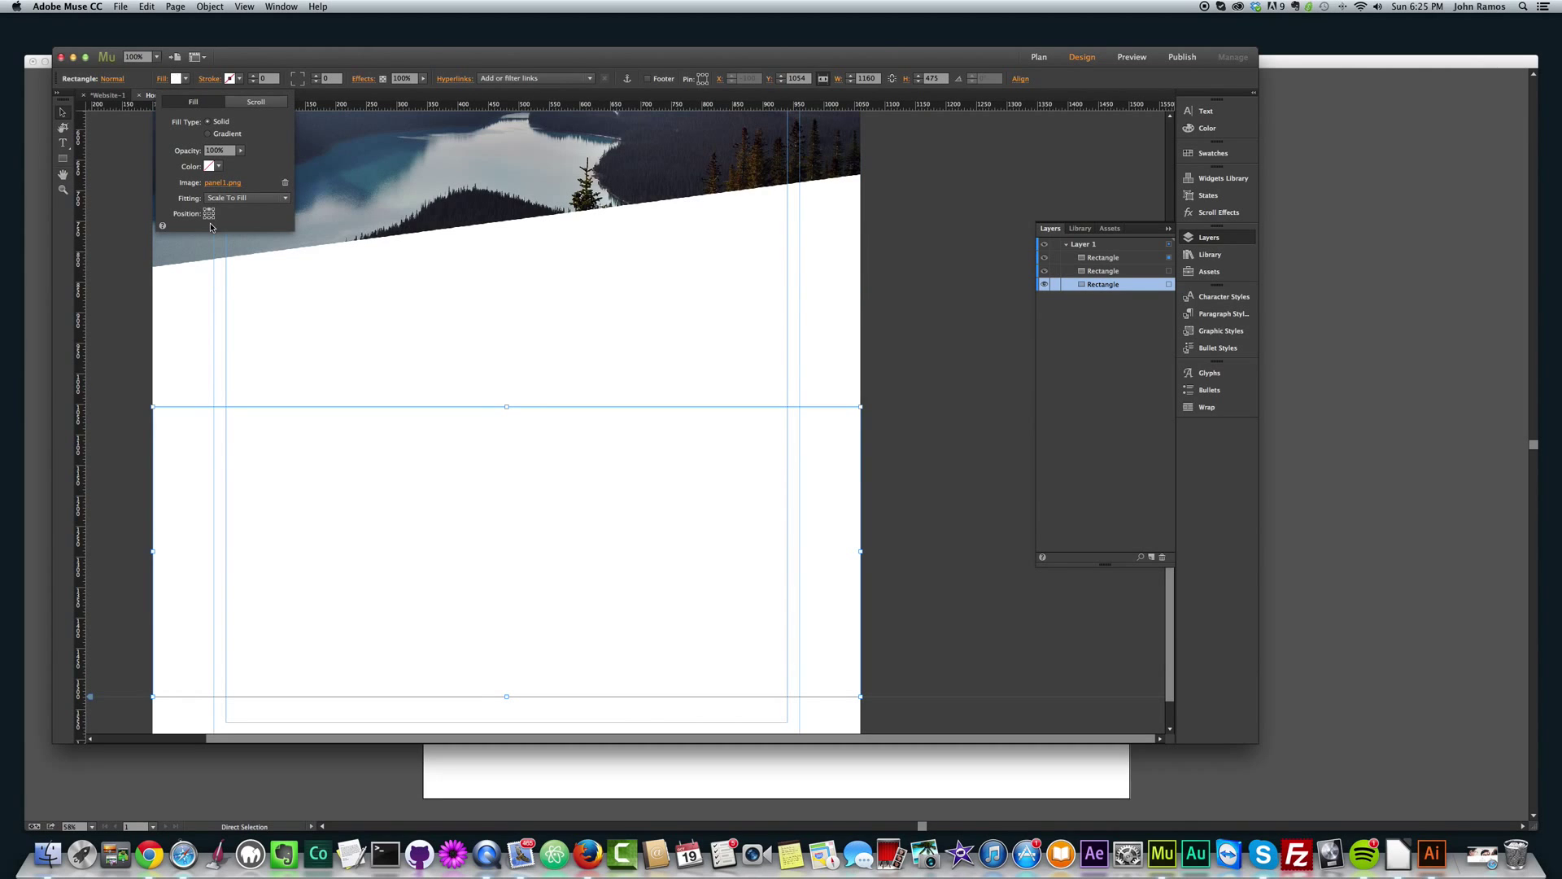
click(913, 388)
scroll(913, 388, down, 1)
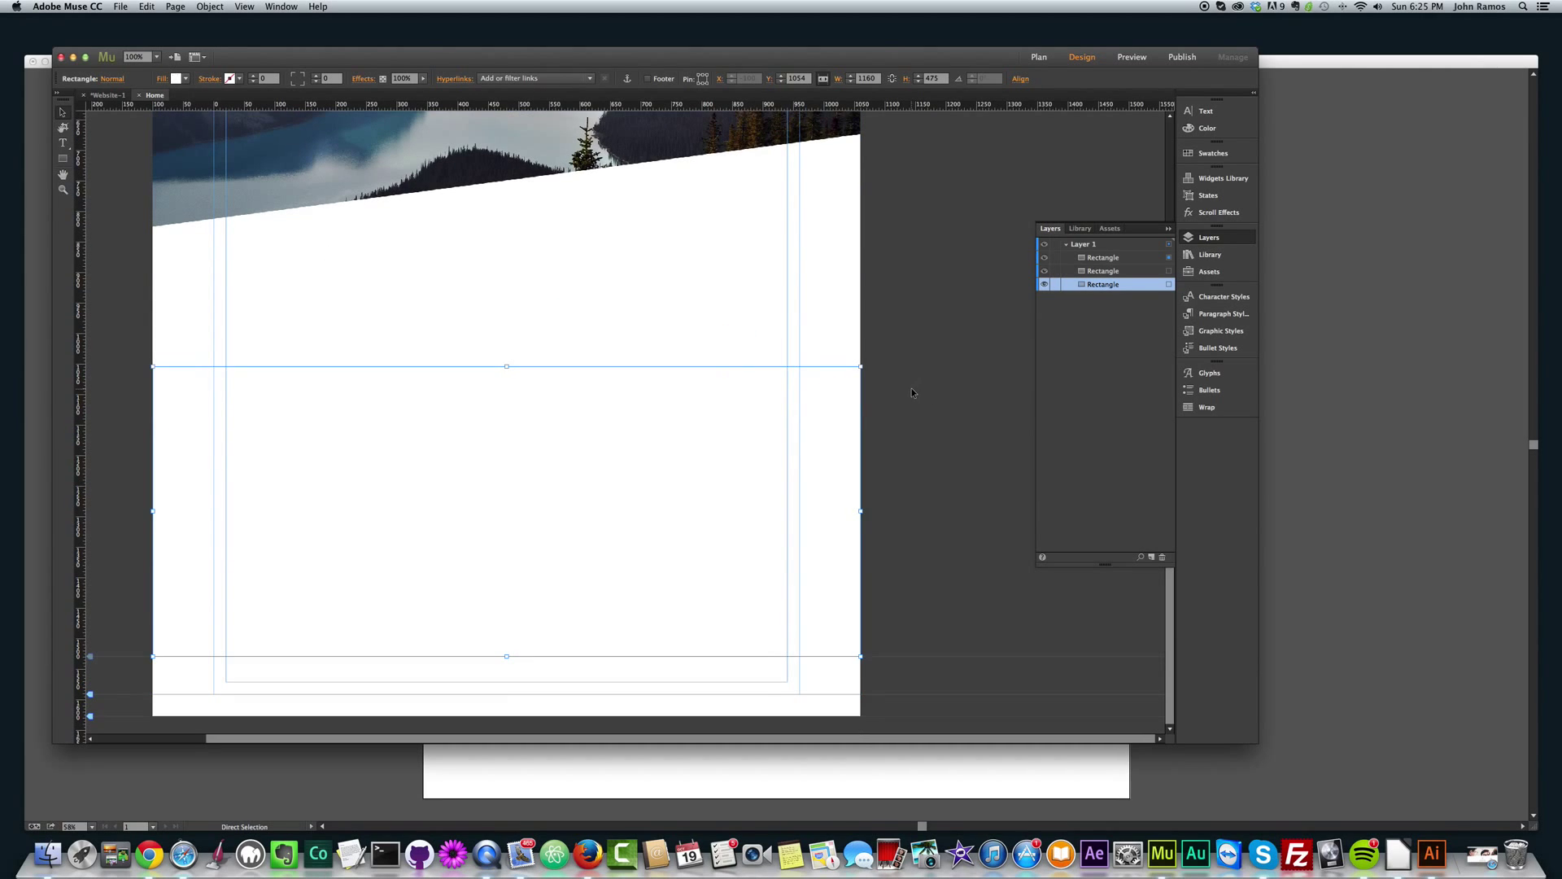
click(865, 443)
Set the page's Browser Fill to orange.
click(607, 538)
click(886, 174)
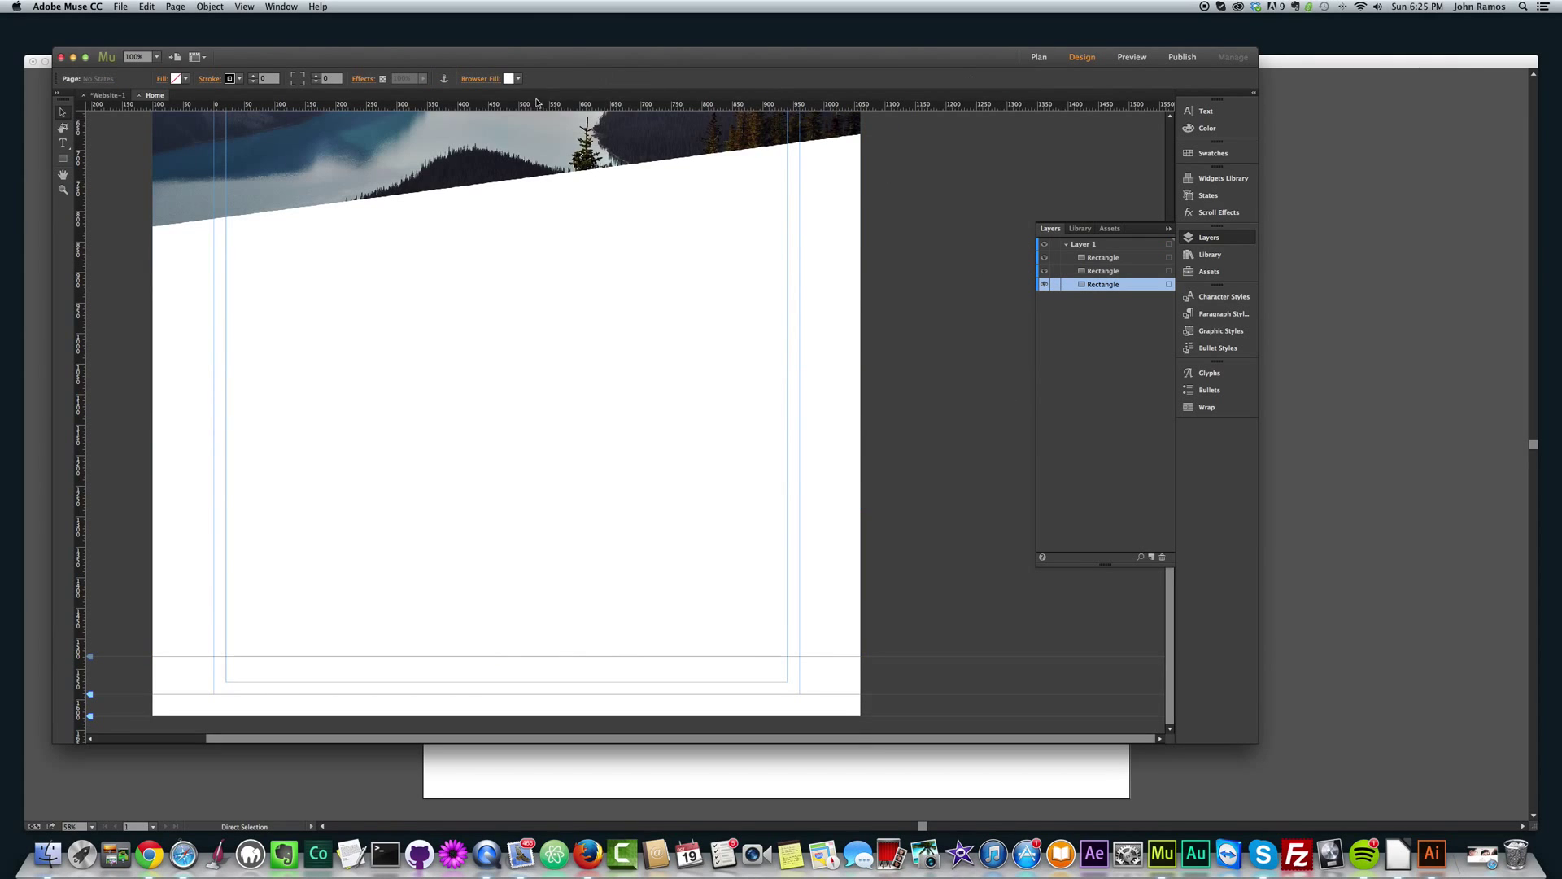
click(510, 78)
click(686, 110)
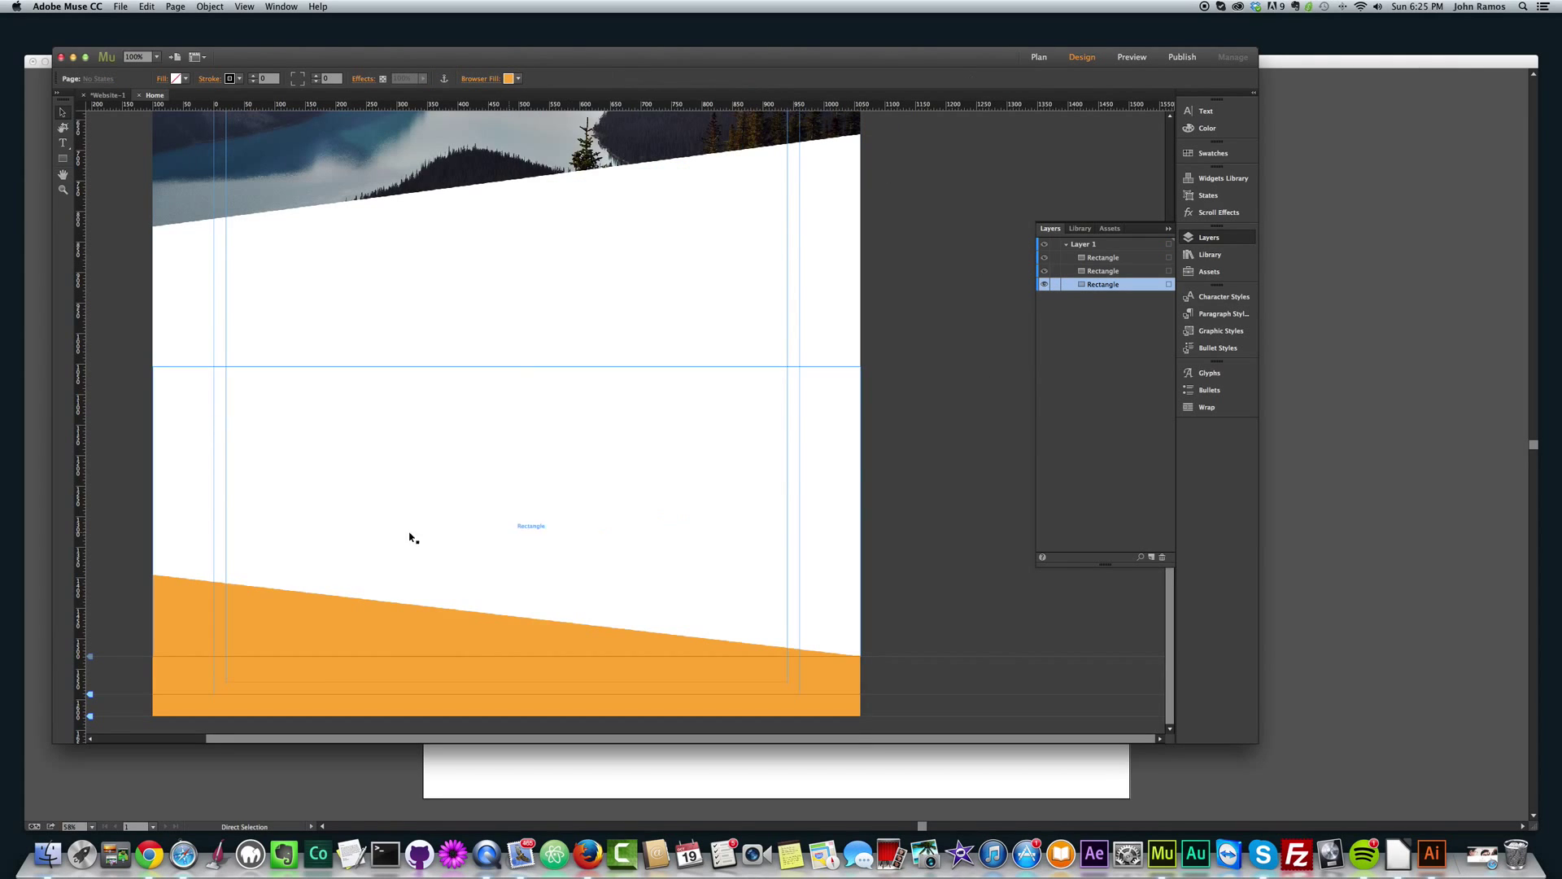
Move the copied panel slightly lower, keeping its fill image anchored to the bottom.
drag(604, 471, 604, 500)
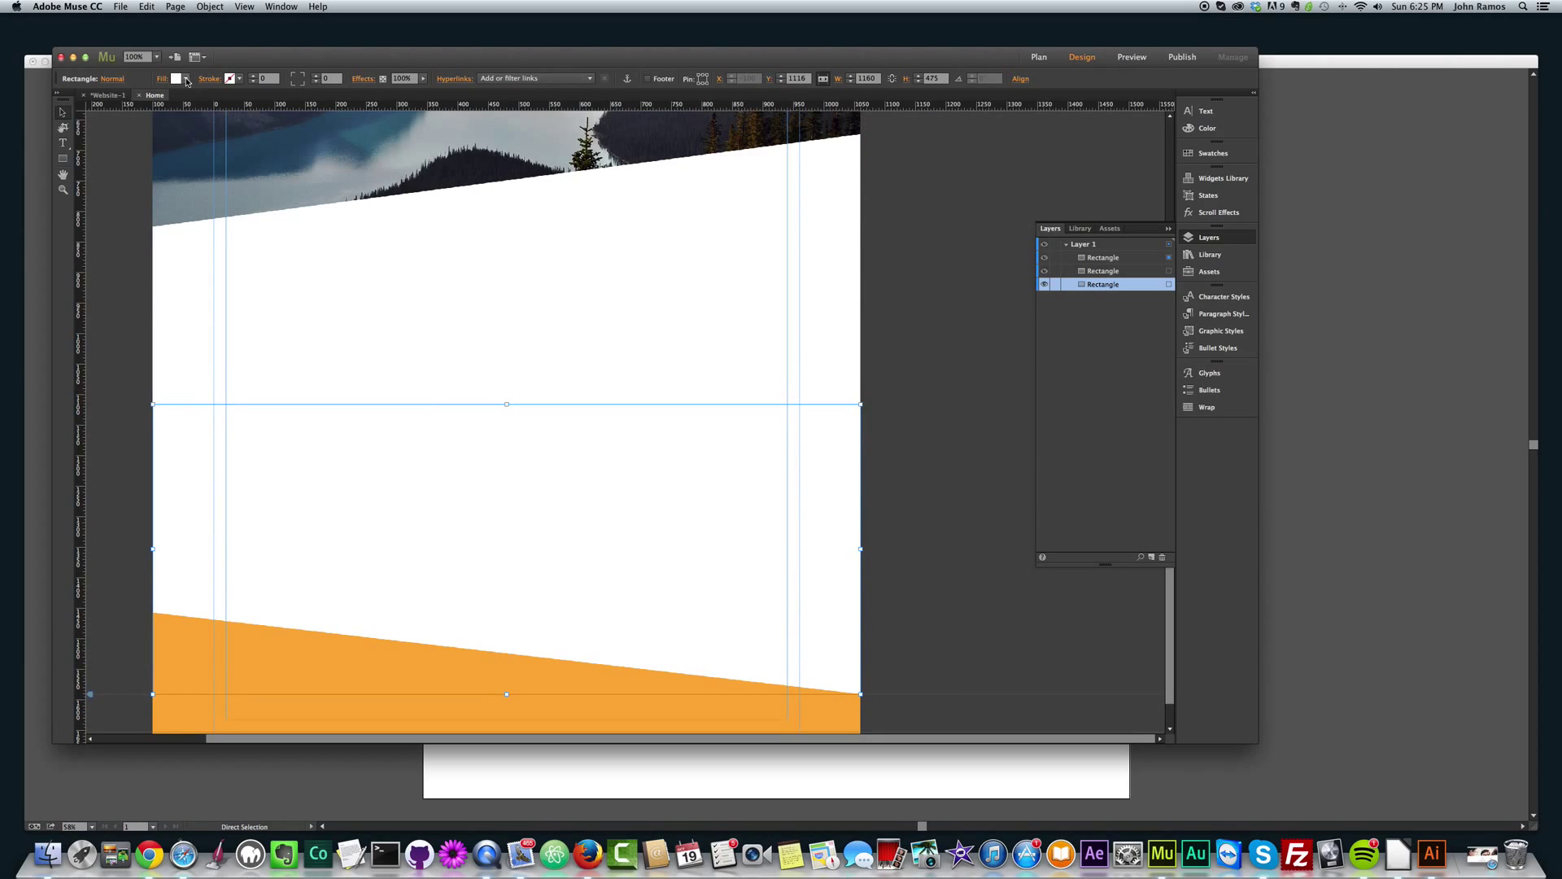
click(161, 79)
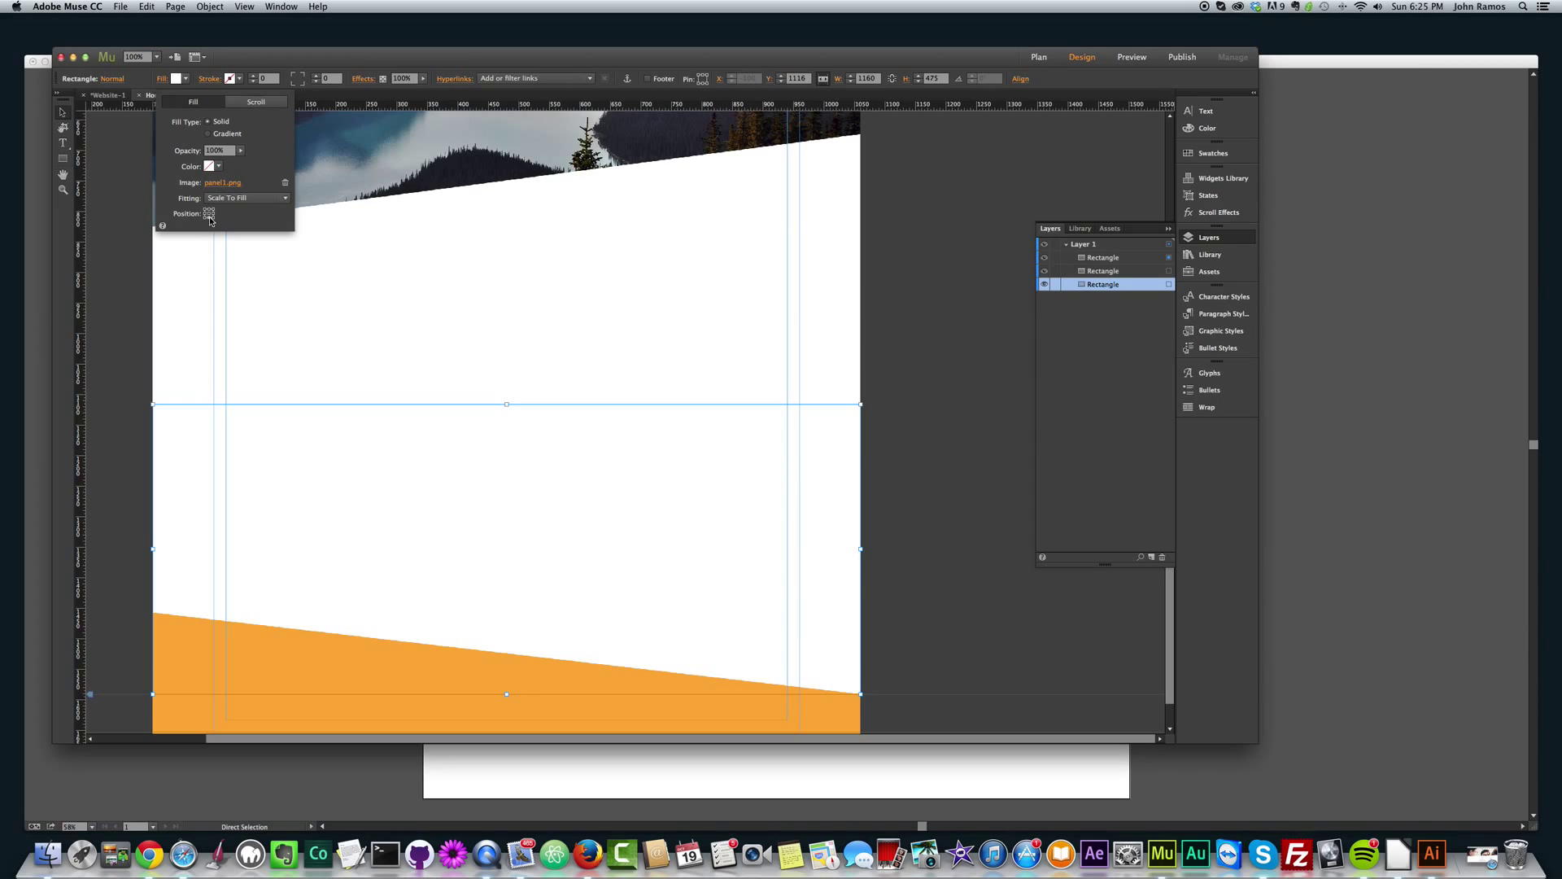
click(208, 211)
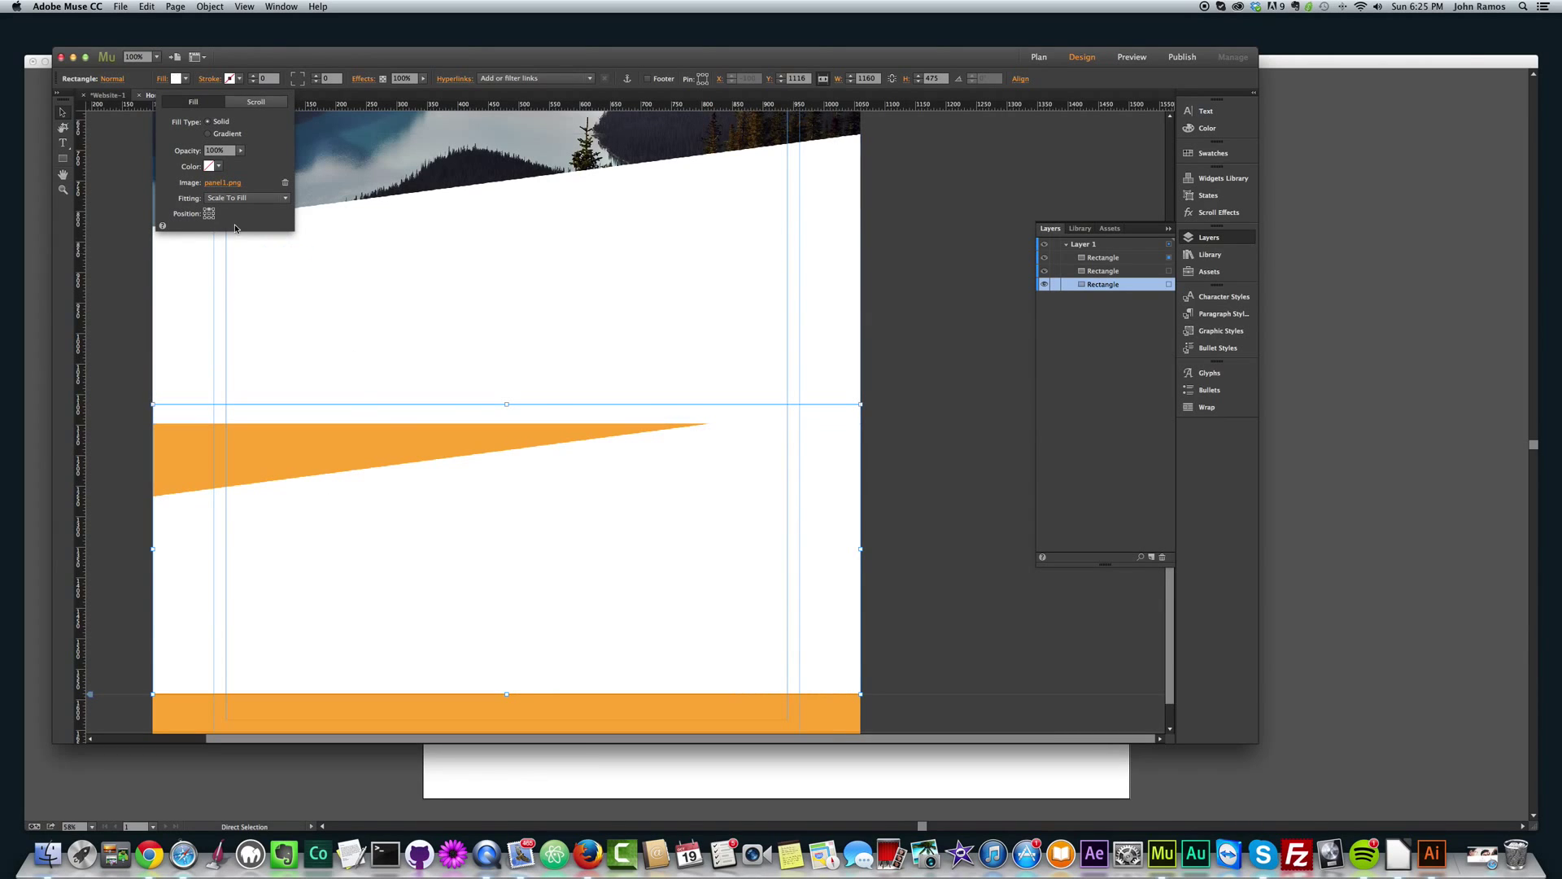
click(209, 220)
click(210, 218)
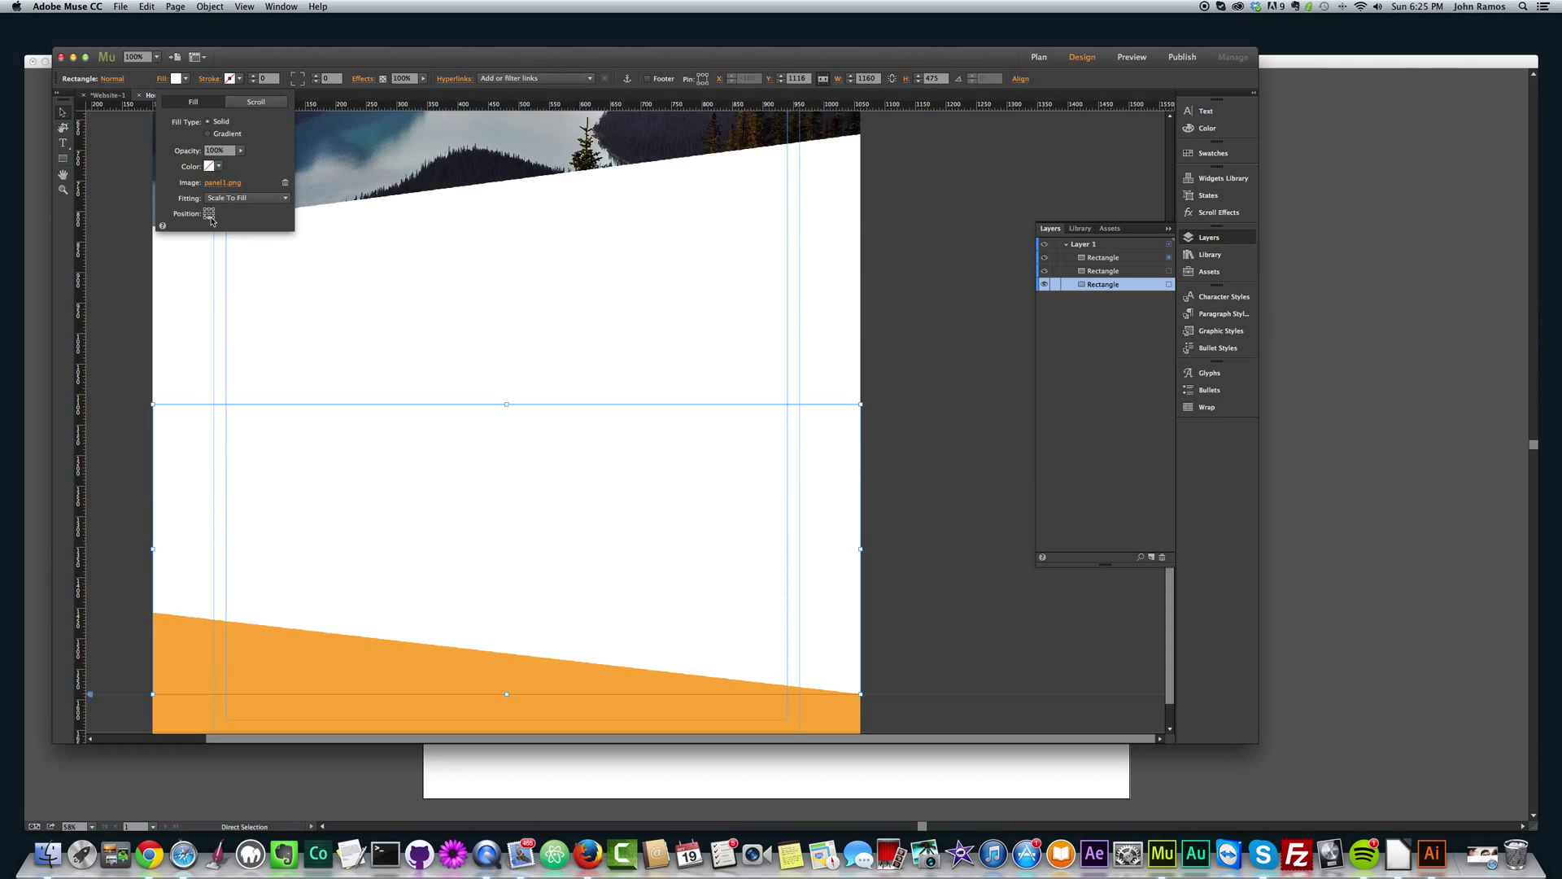
click(951, 462)
click(586, 515)
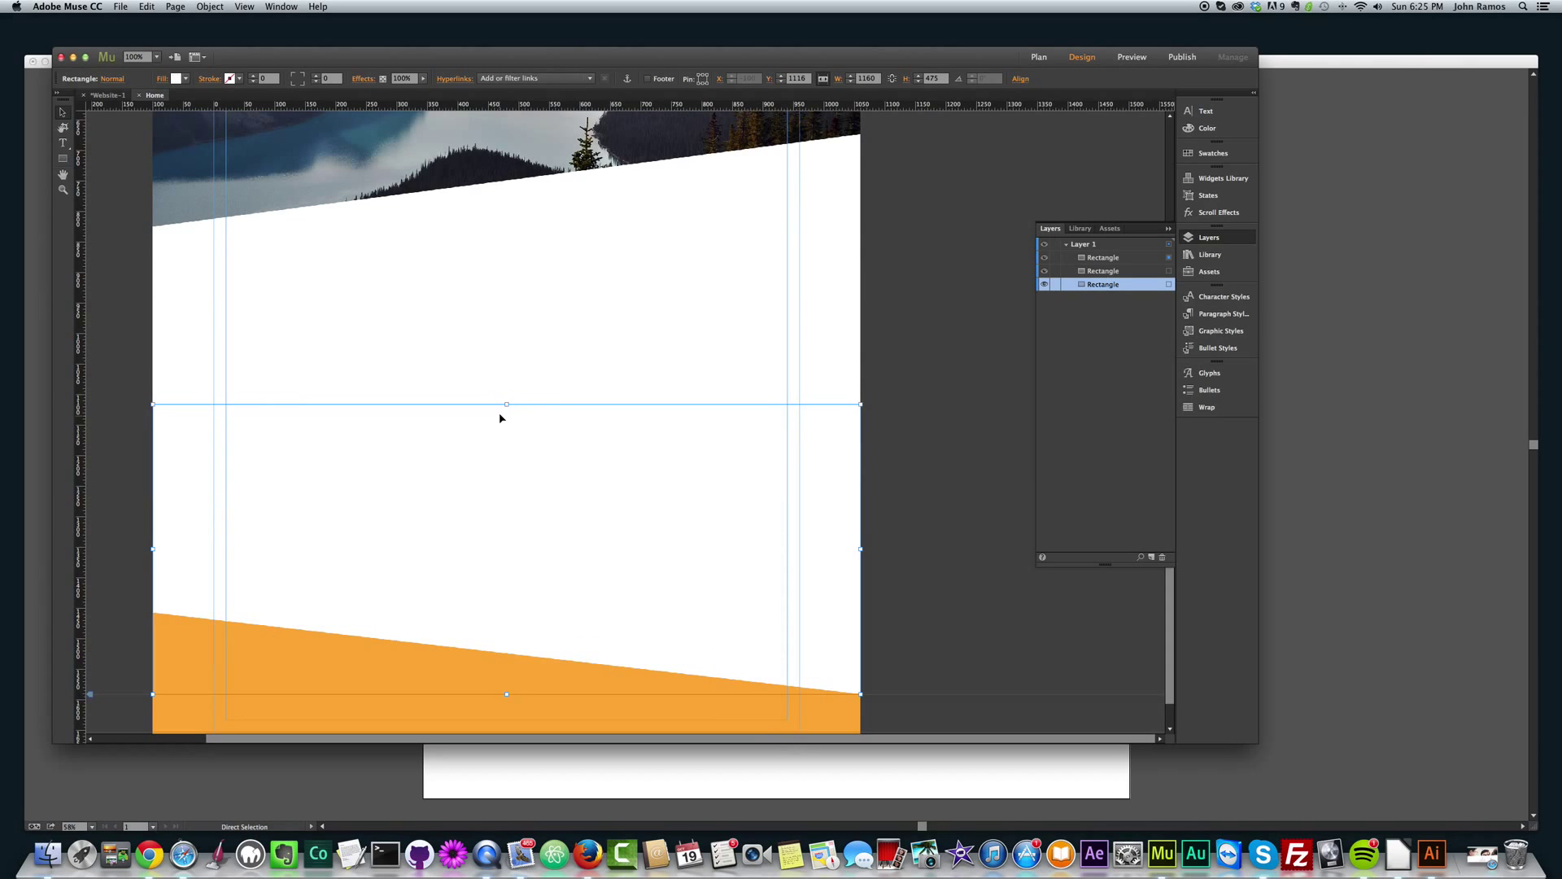
scroll(513, 659, down, 1)
Drag the copied panel's bottom edge down, making it about 704 px tall.
drag(507, 659, 506, 721)
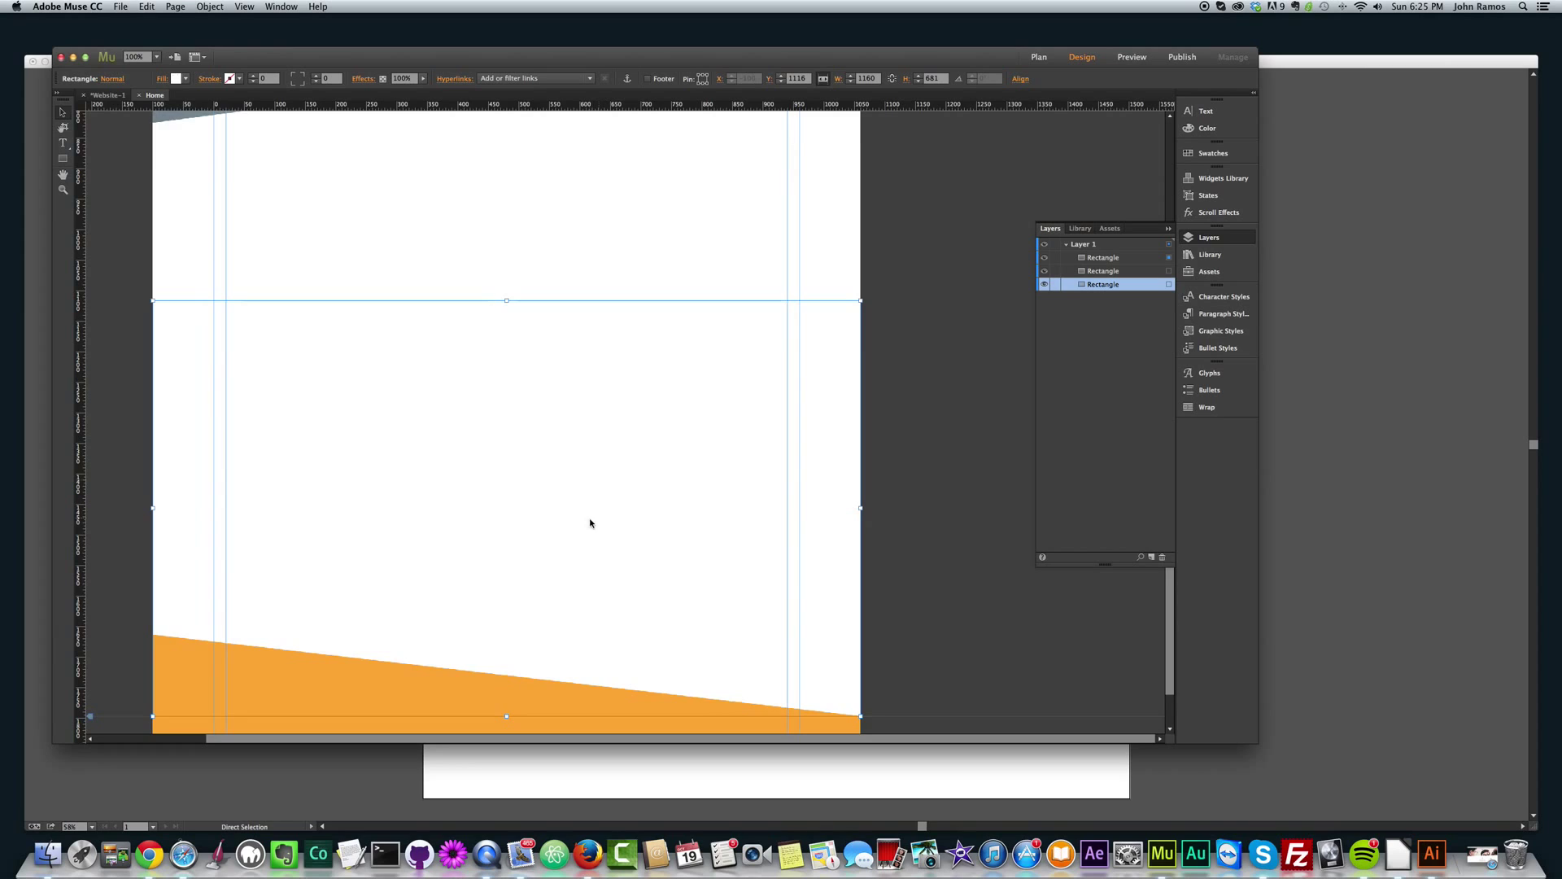
scroll(551, 581, down, 1)
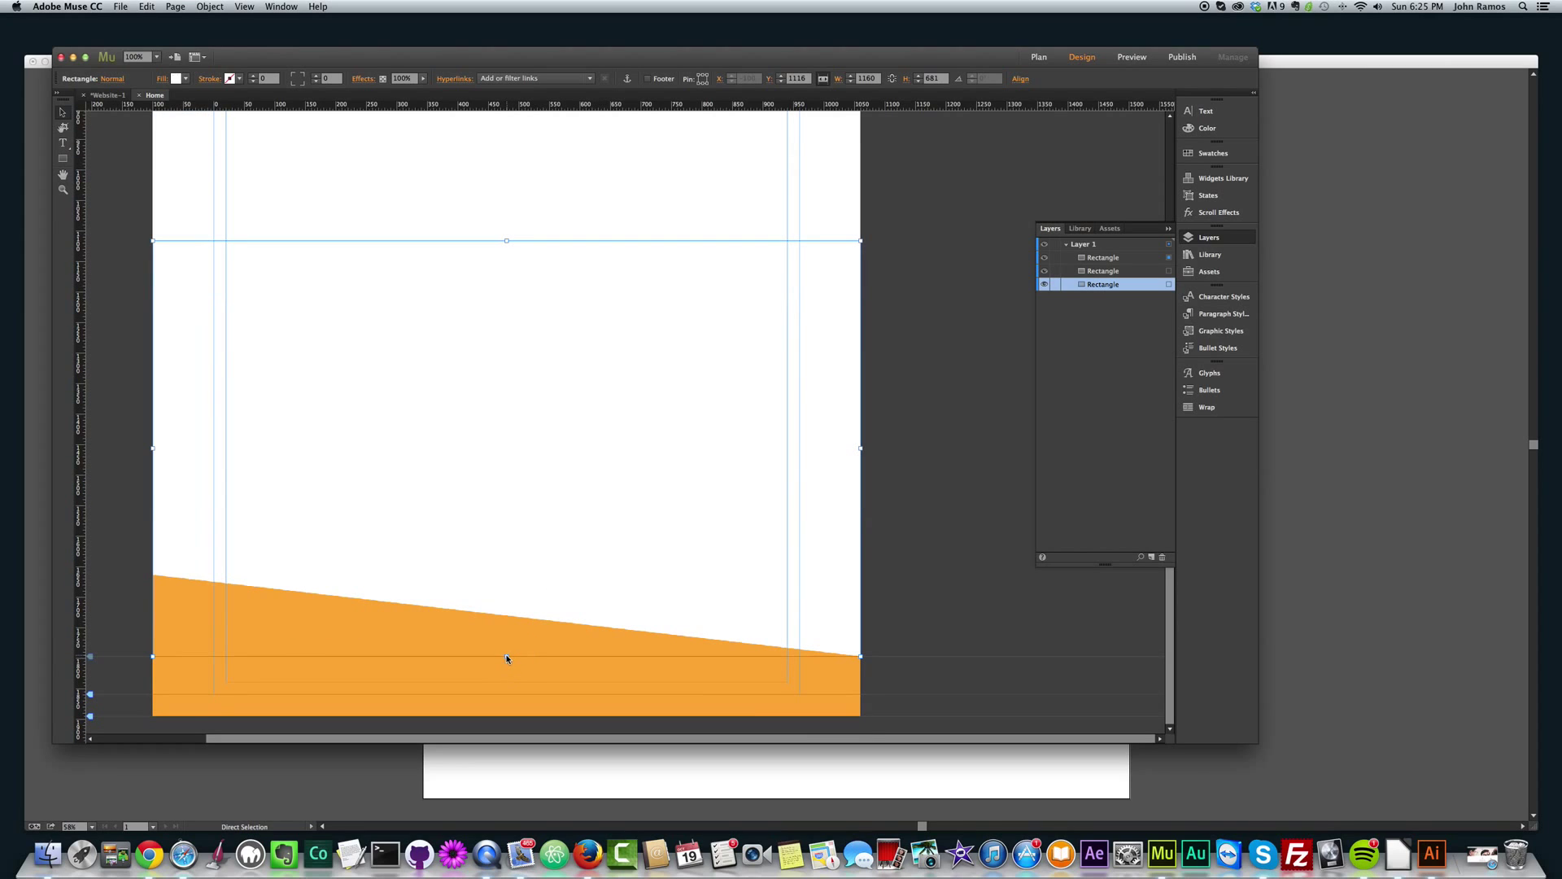
drag(508, 655, 506, 677)
scroll(586, 440, up, 5)
scroll(650, 435, down, 4)
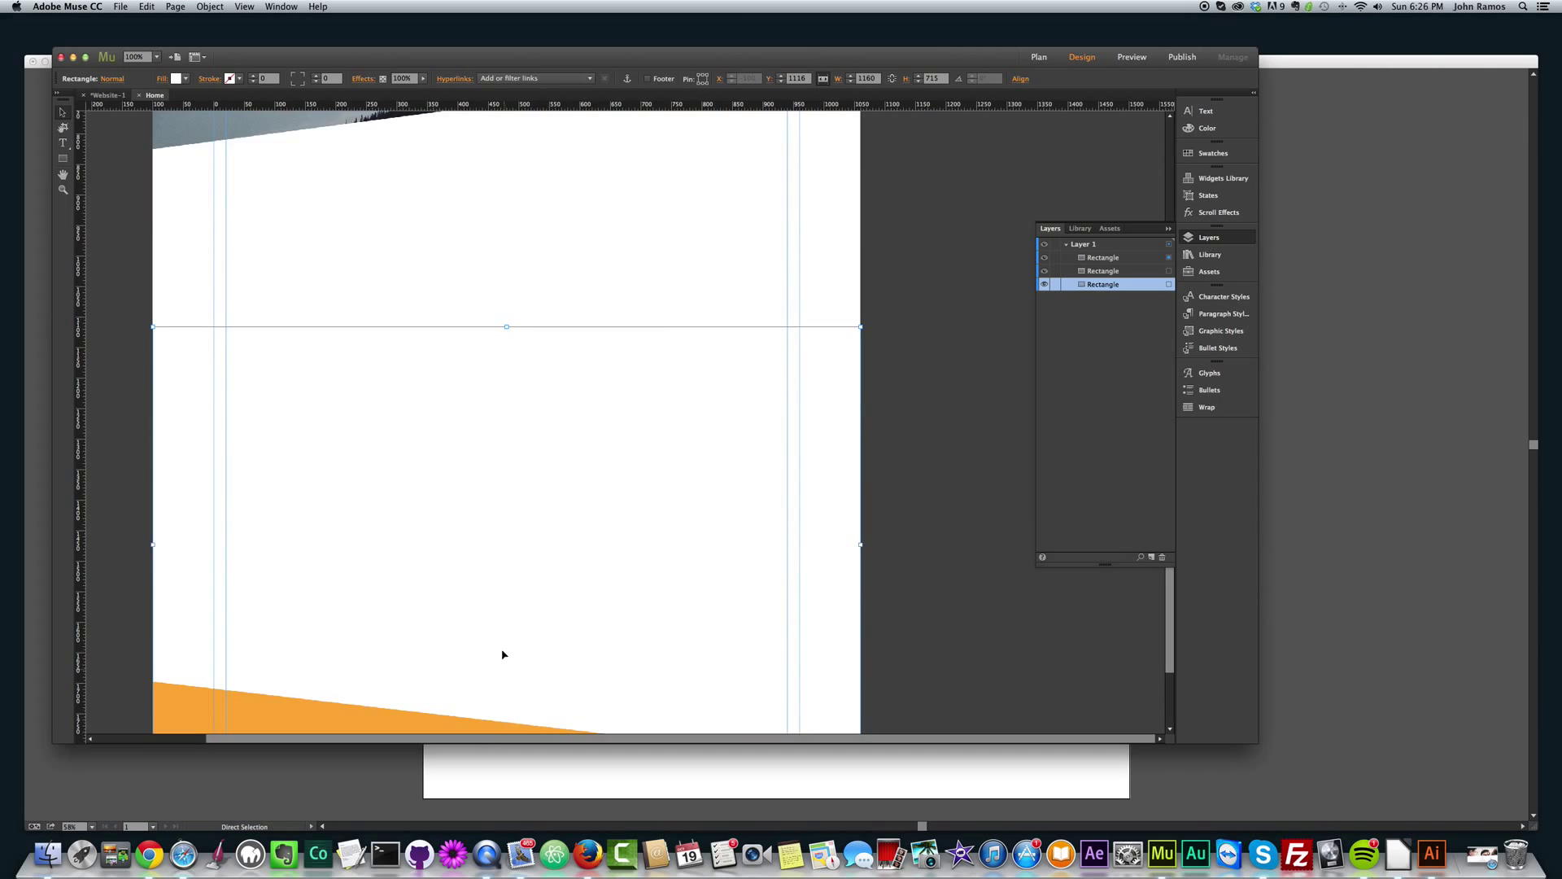
scroll(502, 652, down, 2)
scroll(571, 516, up, 4)
scroll(708, 244, down, 4)
scroll(507, 648, up, 4)
Duplicate the mountain photo rectangle and place the copy below the lower panel, at Y 1652.
click(564, 253)
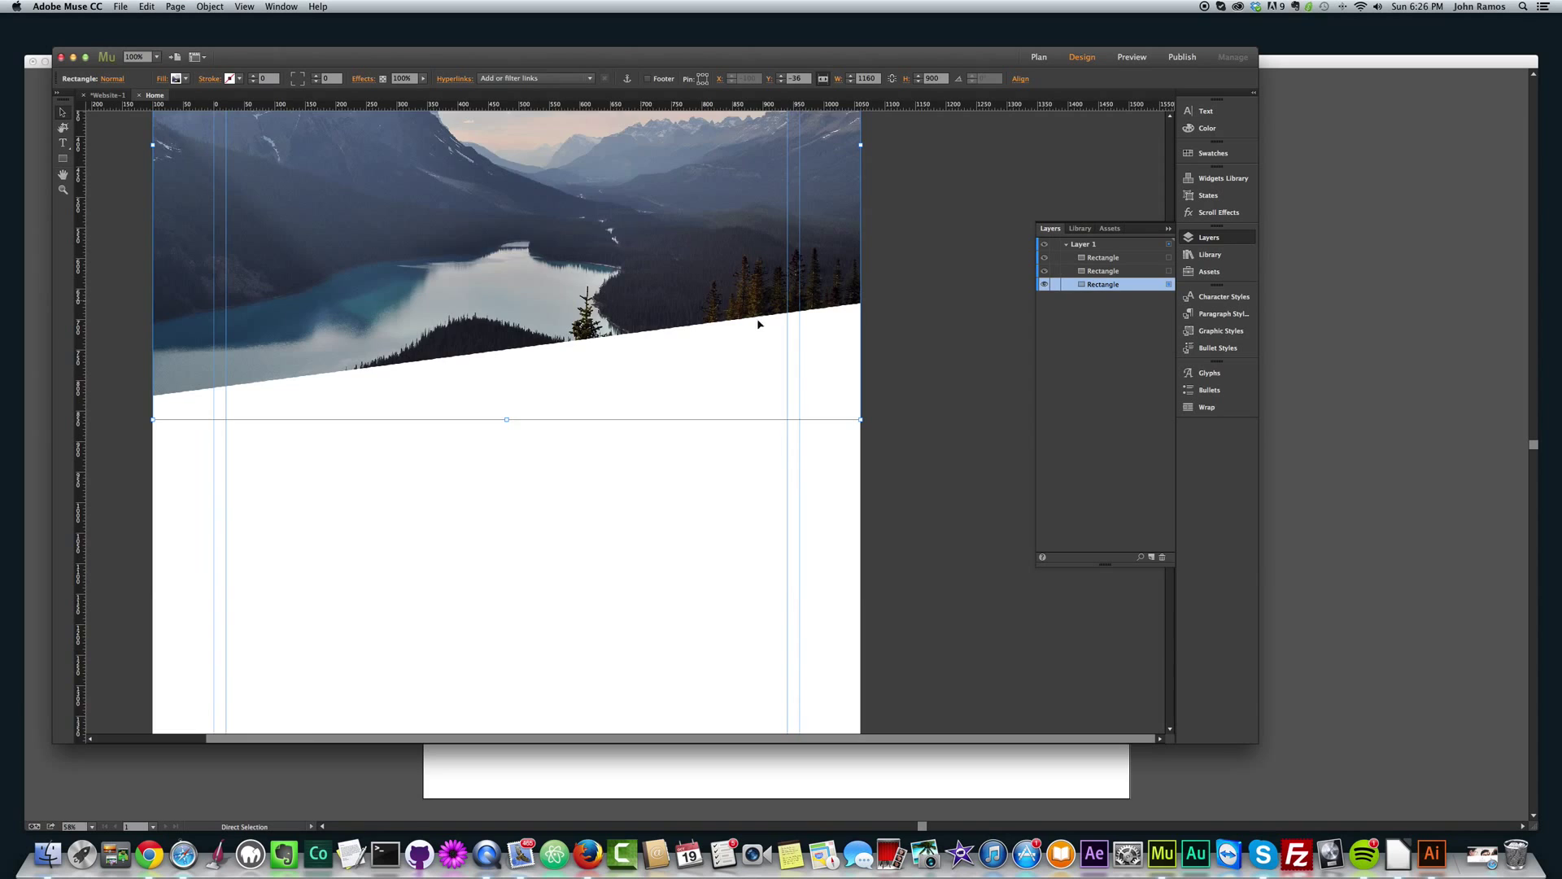
scroll(708, 331, down, 4)
key(cmd+v)
drag(624, 276, 586, 645)
scroll(614, 407, down, 5)
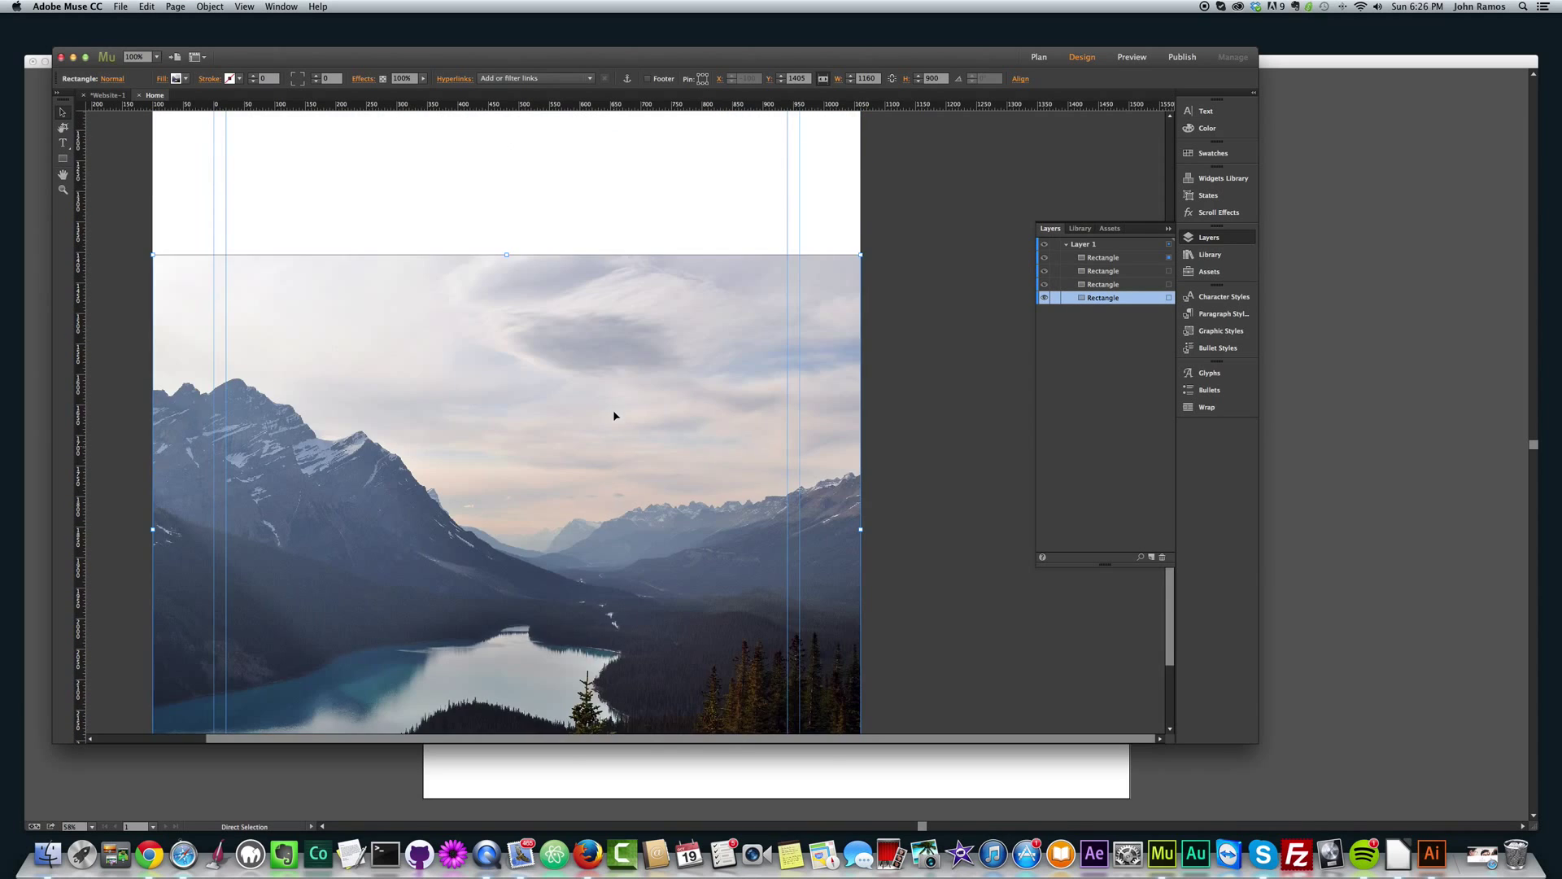
drag(615, 407, 614, 558)
In Layers, move the top Rectangle row to the bottom of the stack.
click(1120, 259)
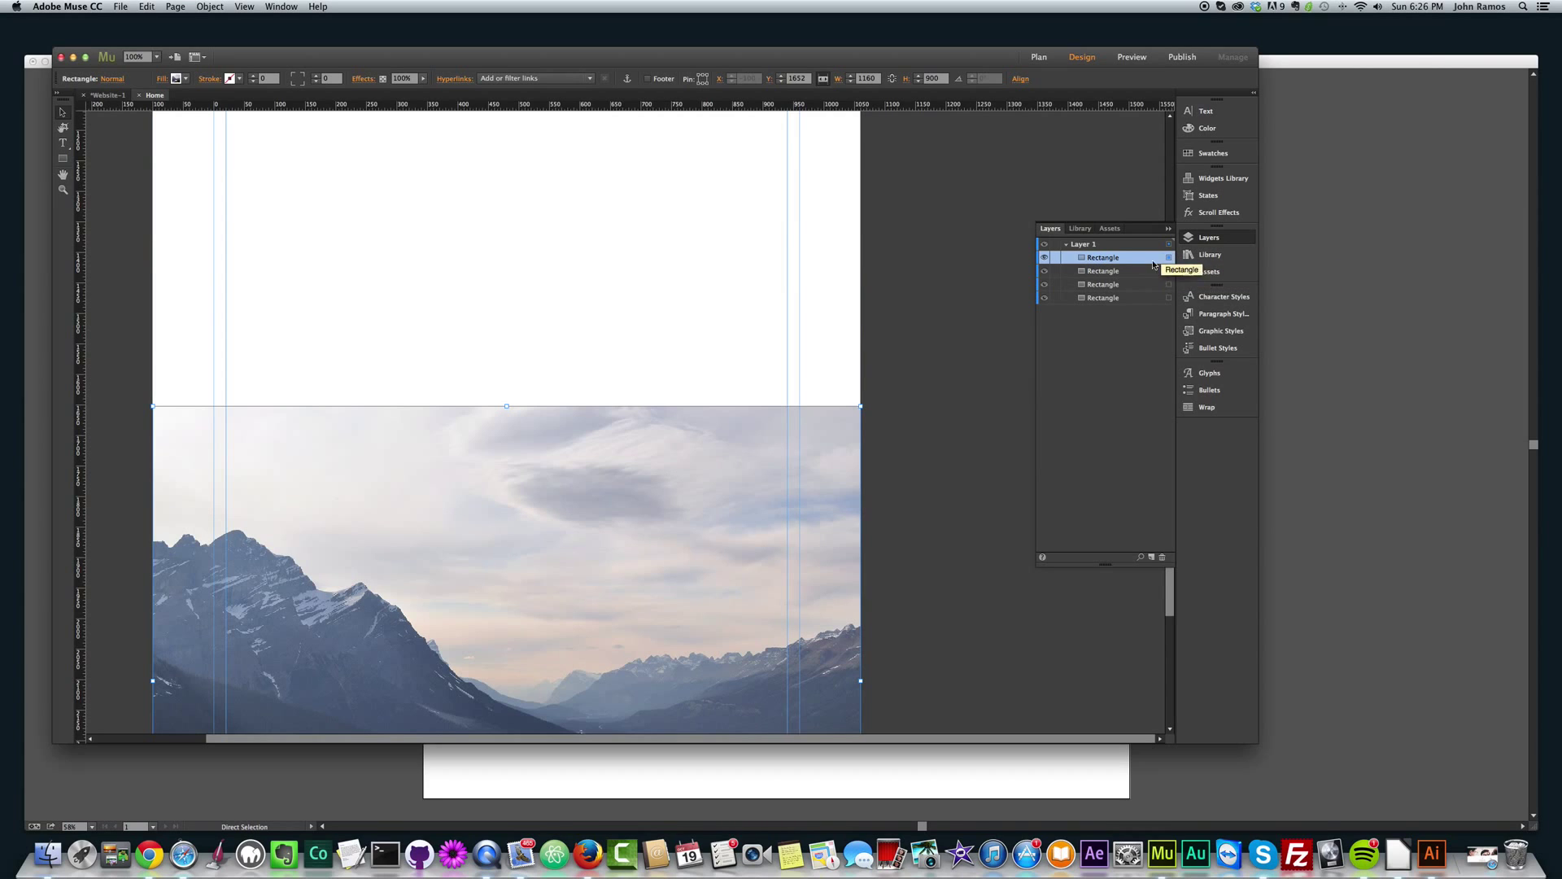
drag(1103, 257, 1107, 310)
scroll(681, 533, down, 5)
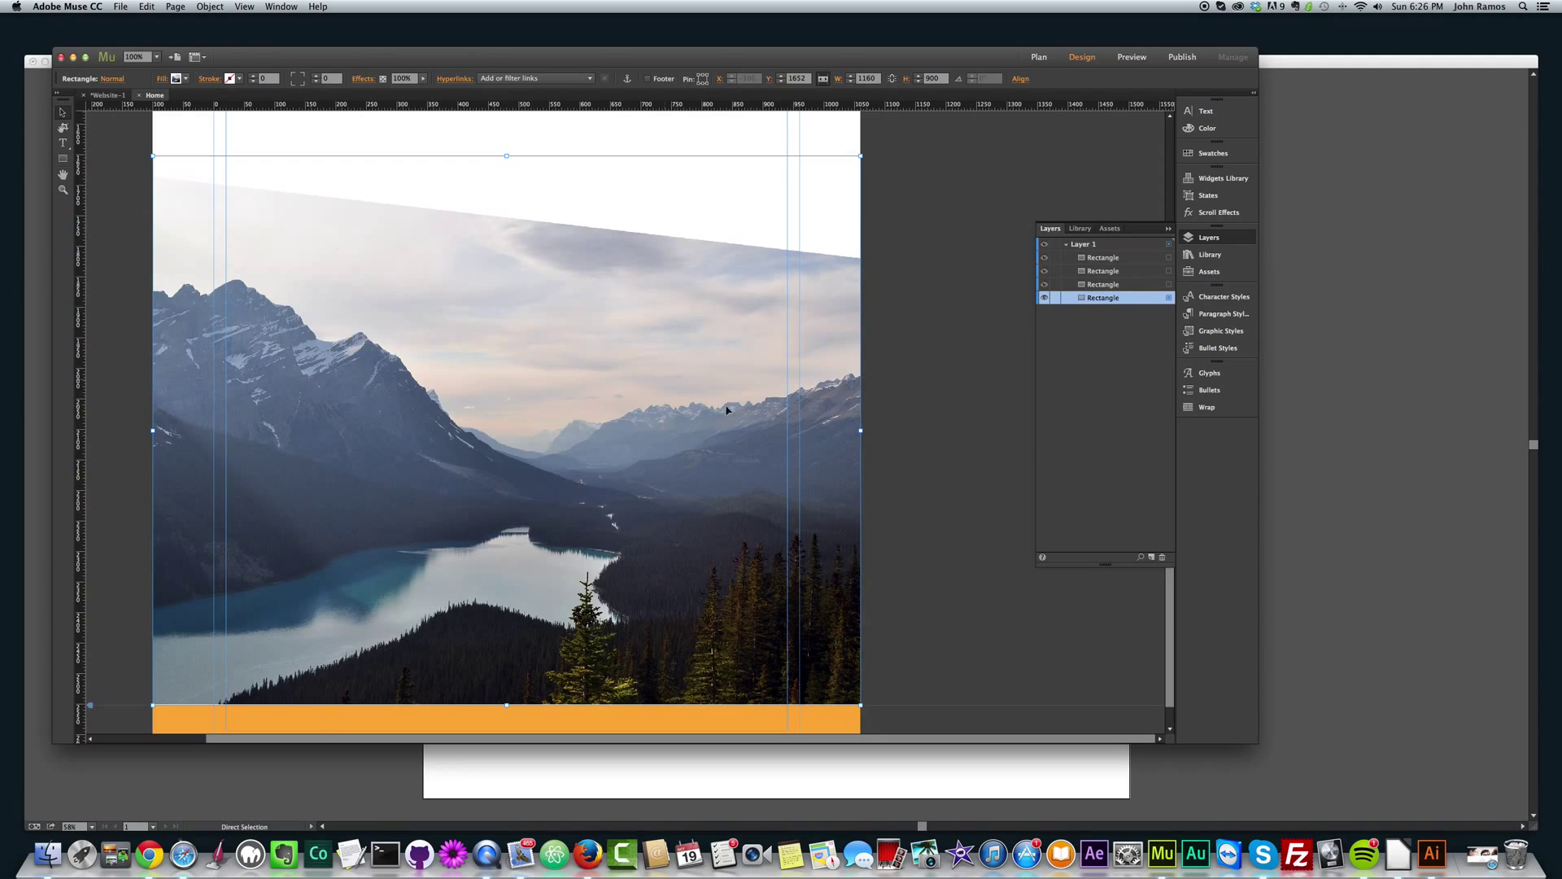
scroll(686, 295, up, 2)
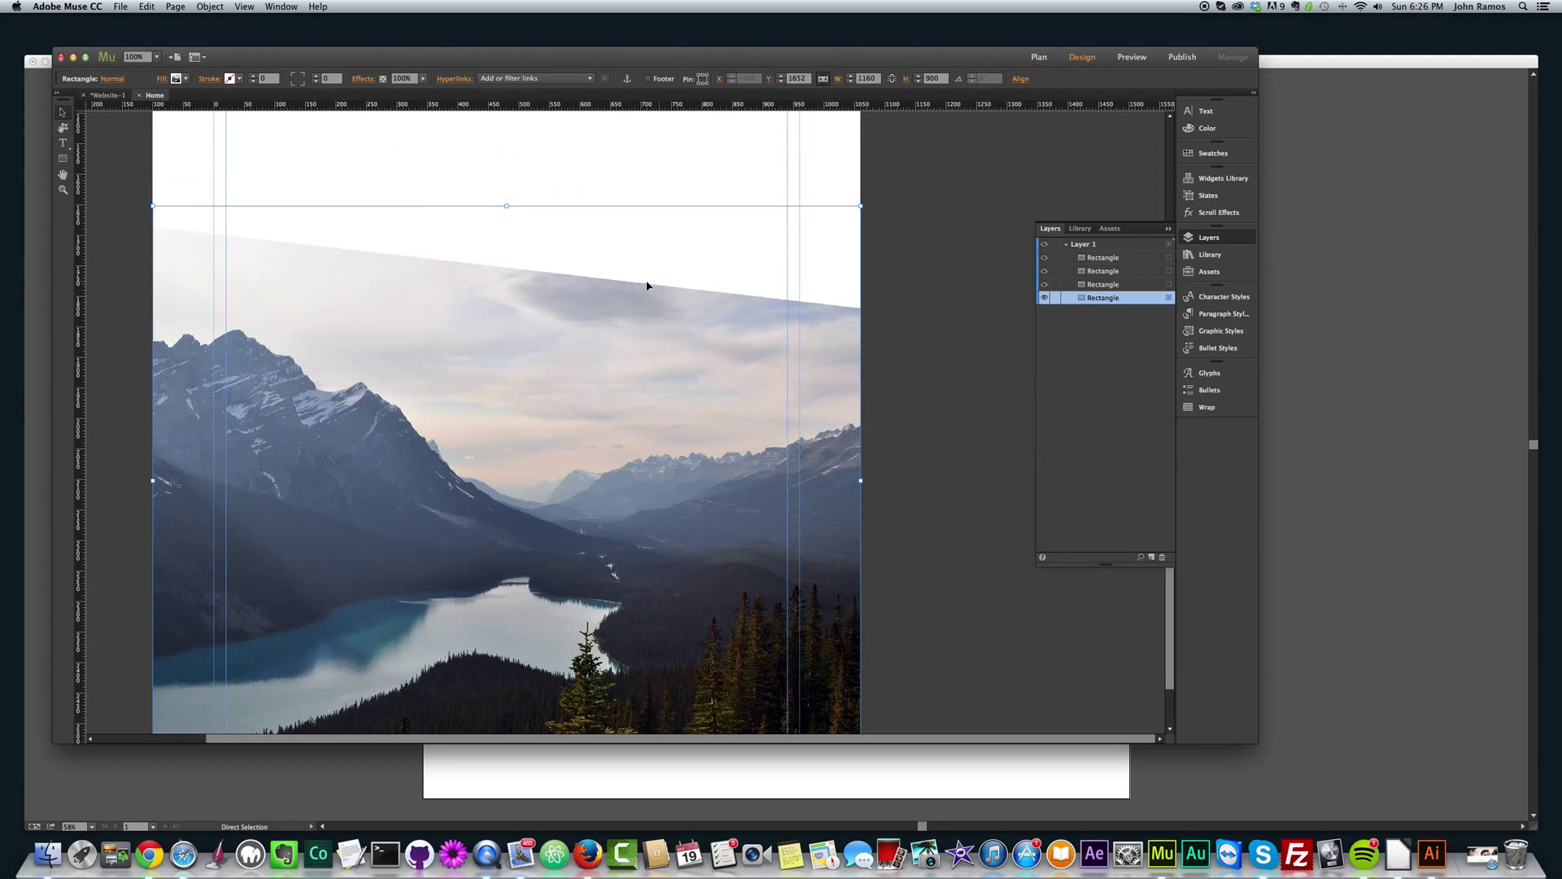
Fill the lower rectangle with the misty mountain photo from Skillshare/Images/img, scaled to fill.
click(162, 79)
click(285, 182)
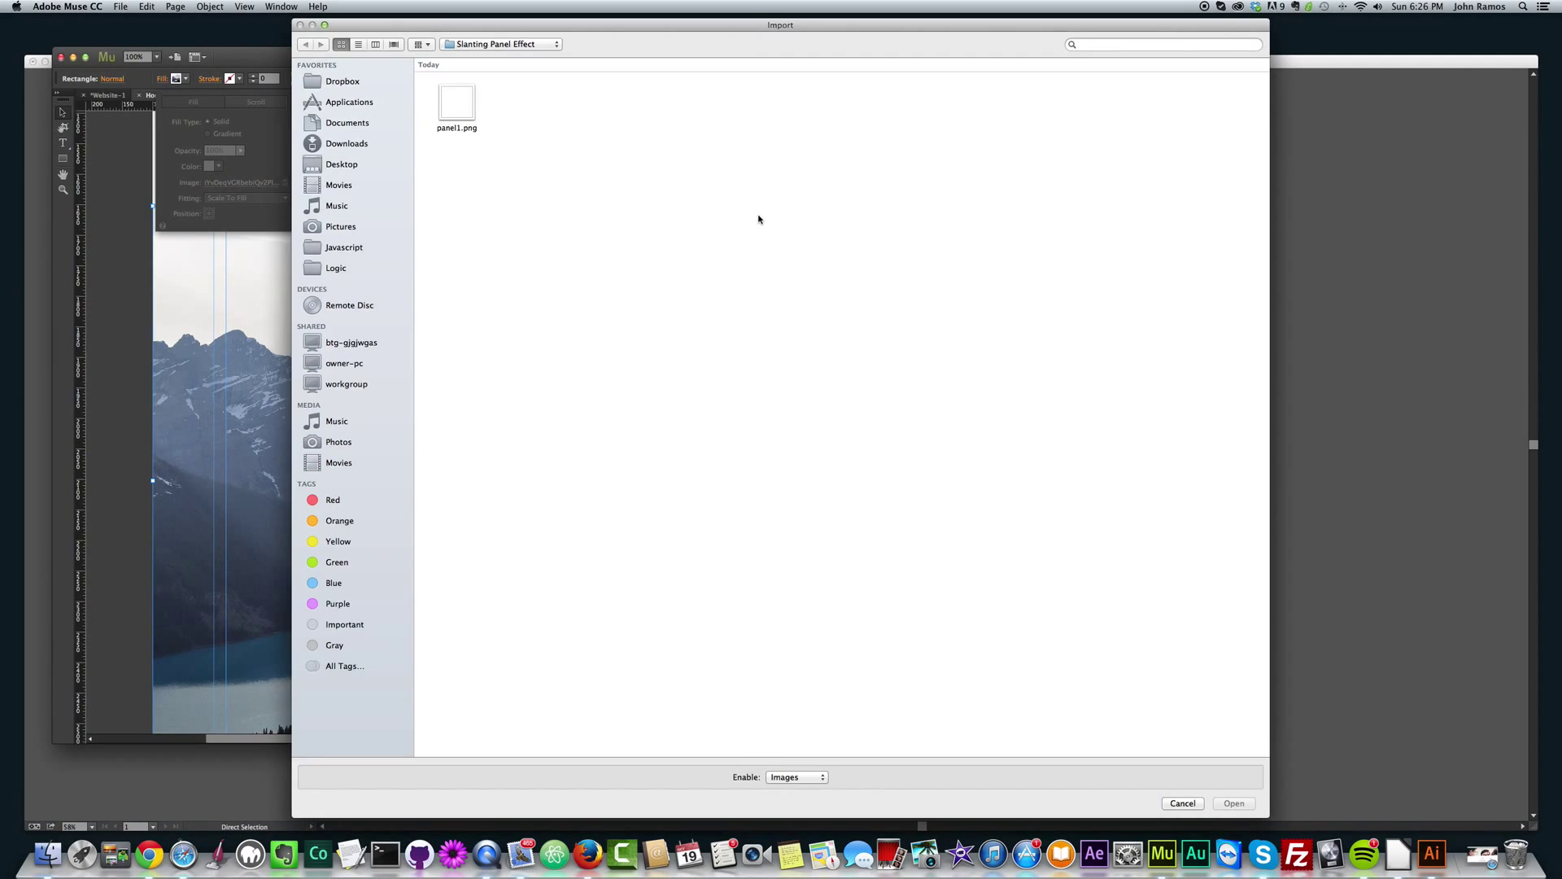
click(500, 44)
click(493, 61)
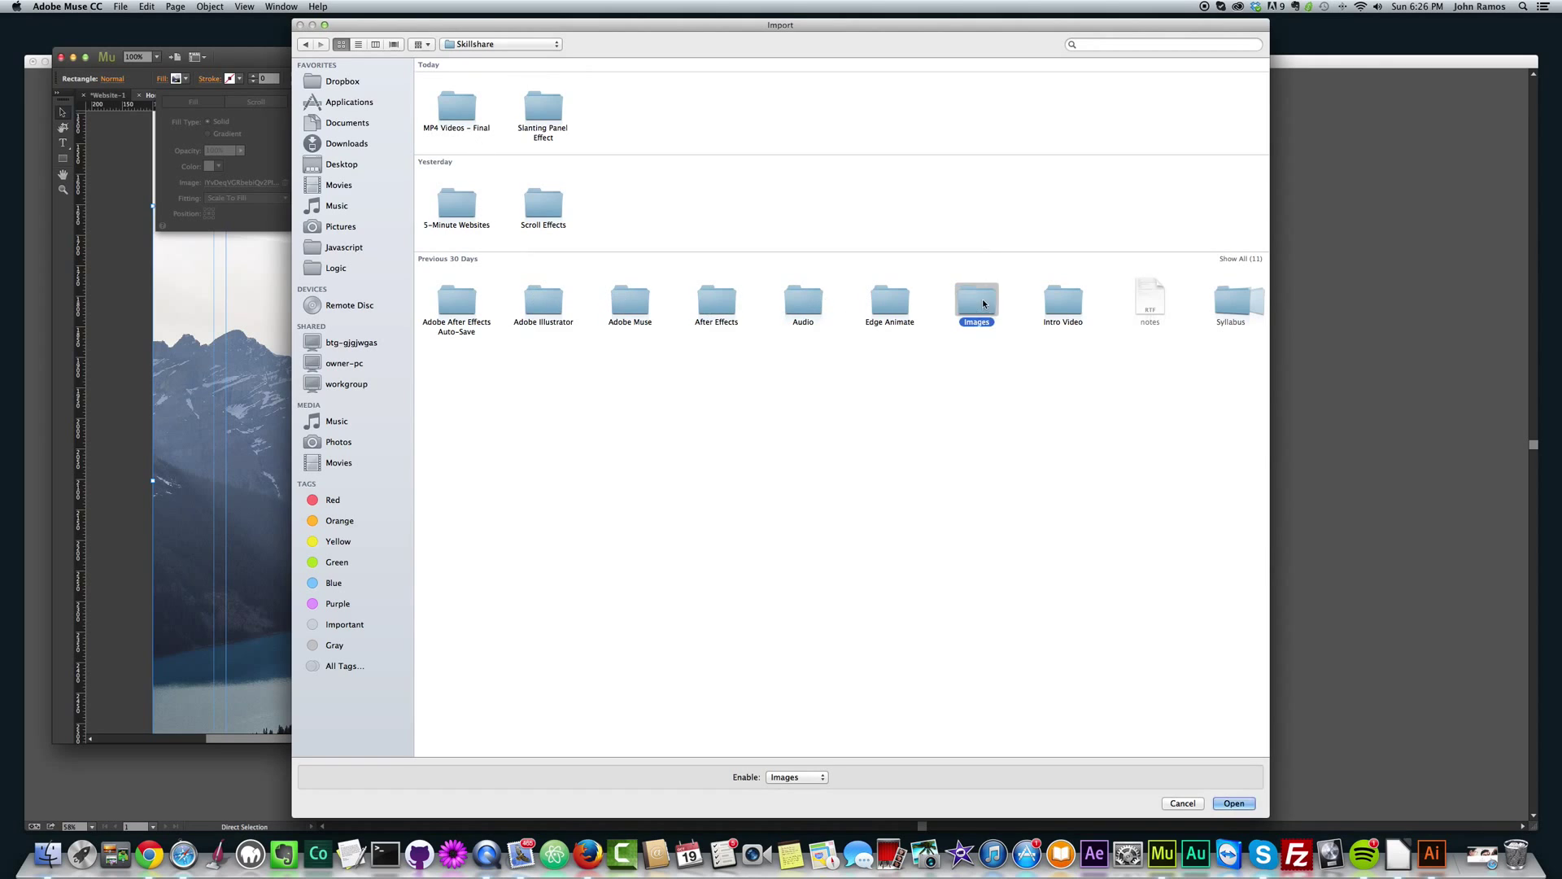
double_click(977, 301)
double_click(456, 104)
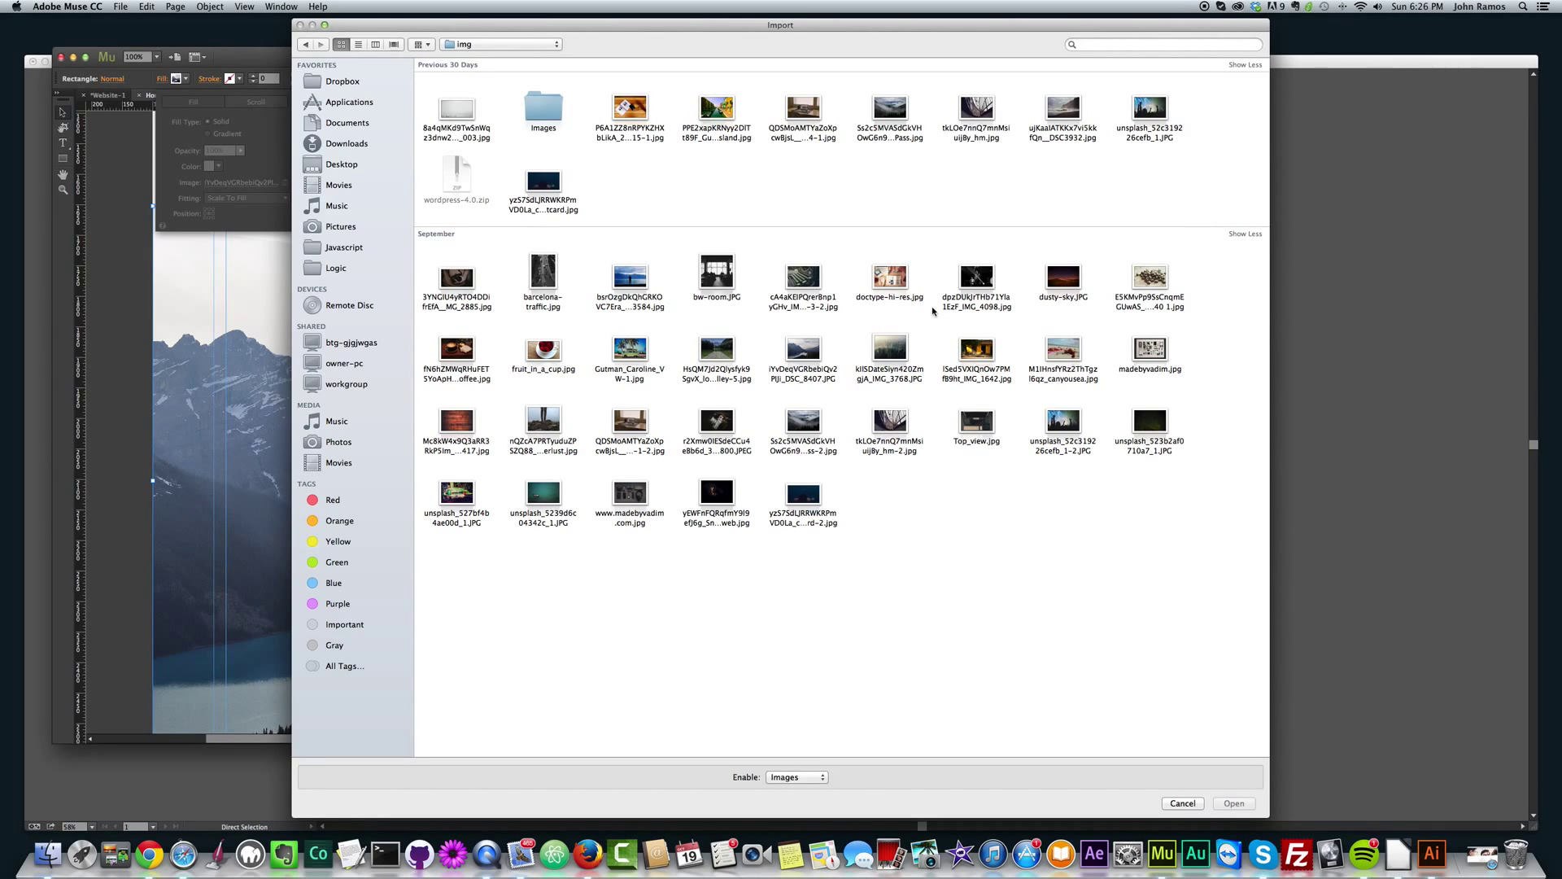
click(899, 111)
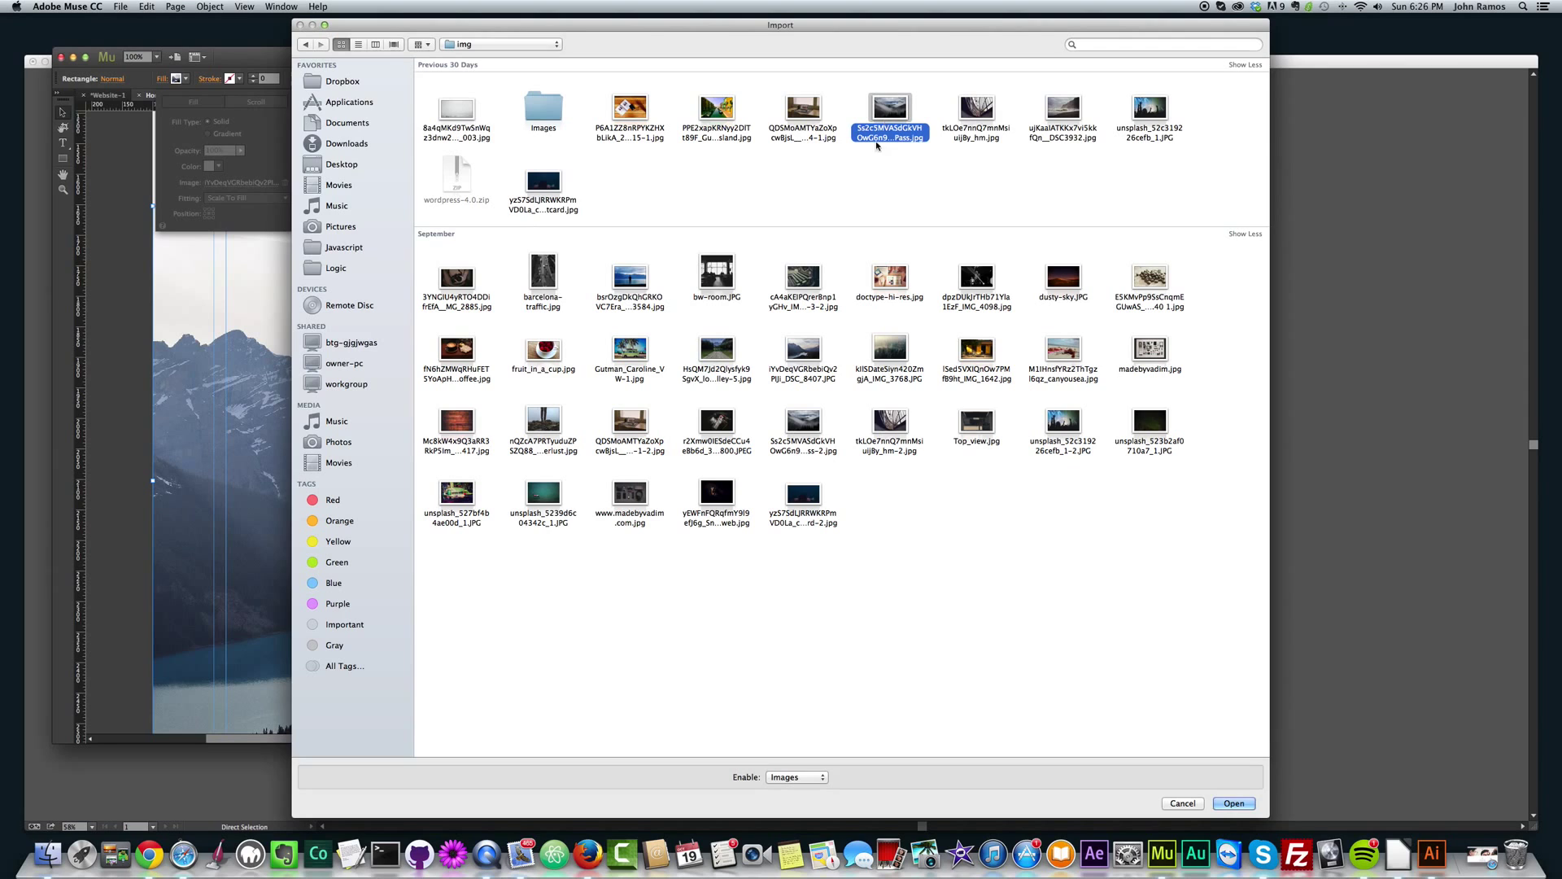
double_click(889, 114)
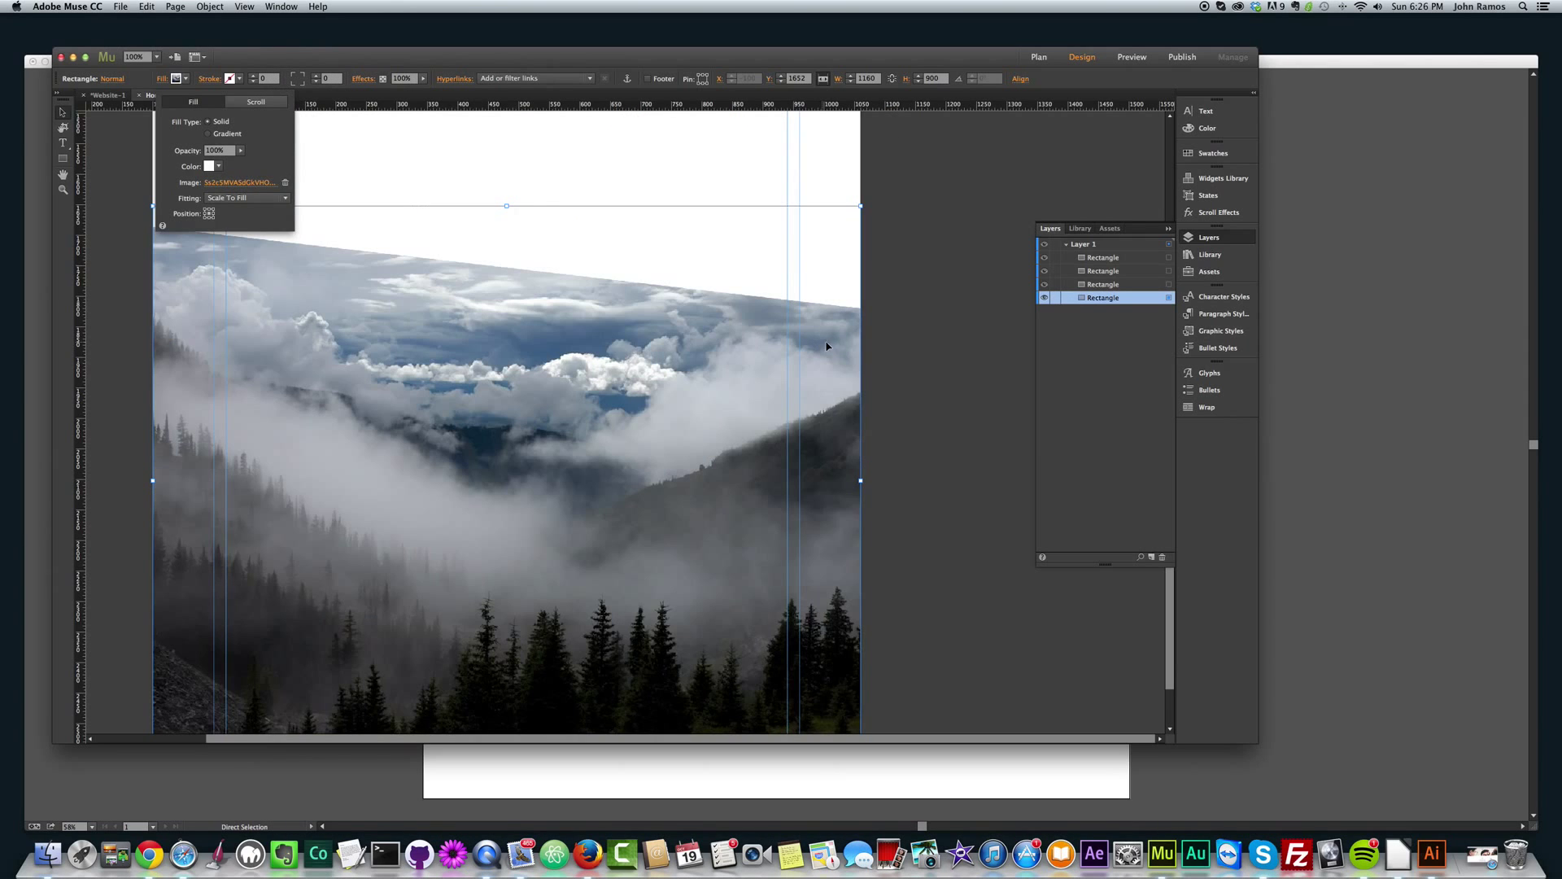
scroll(833, 339, up, 4)
scroll(827, 337, down, 3)
click(247, 199)
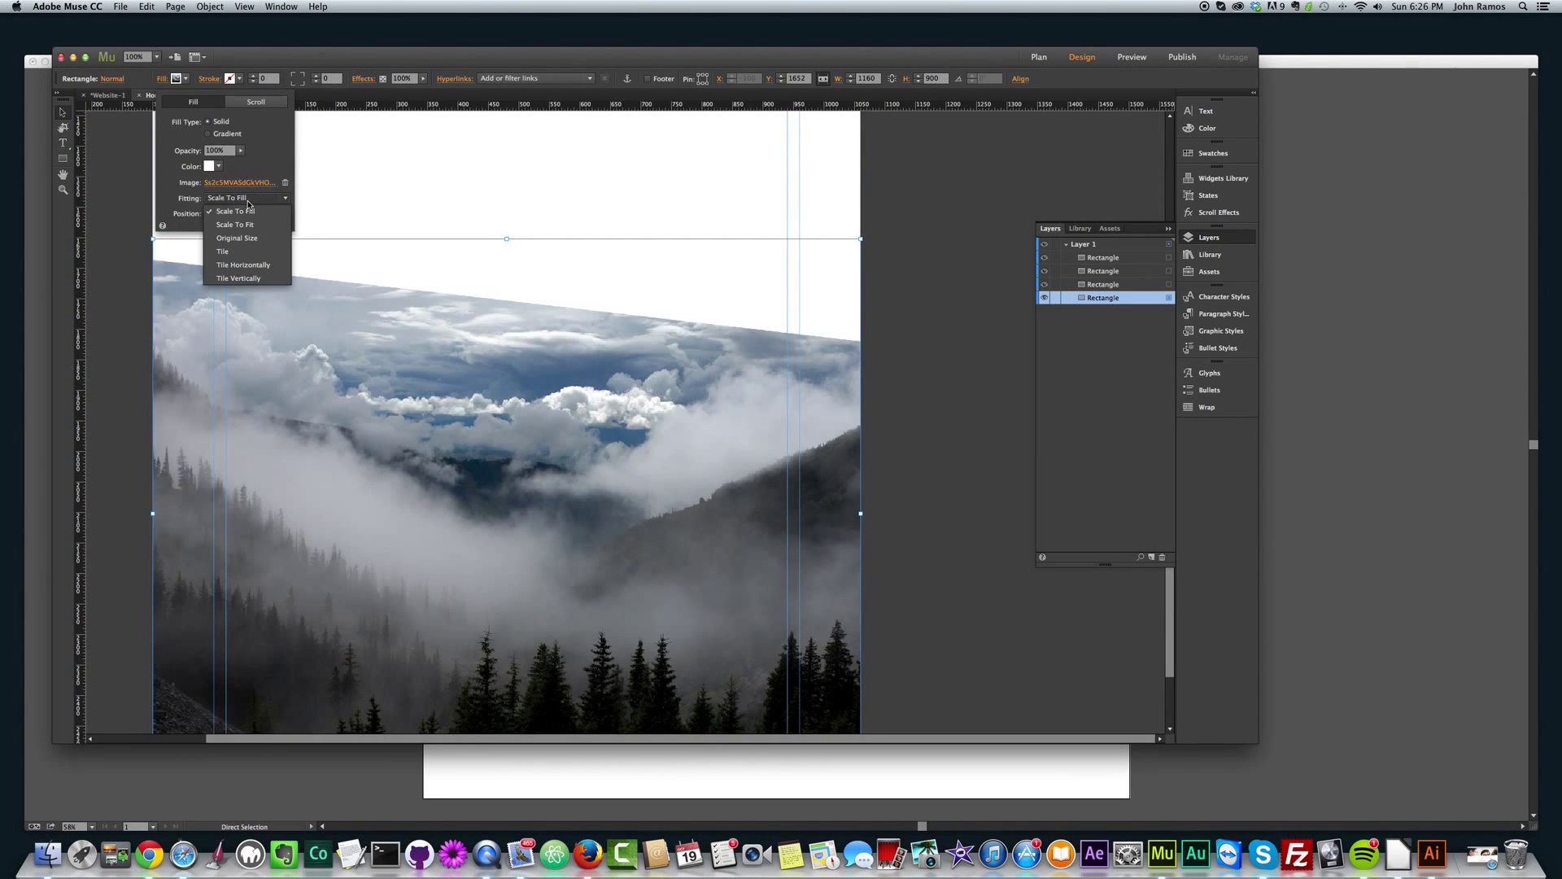
click(251, 210)
scroll(230, 196, down, 5)
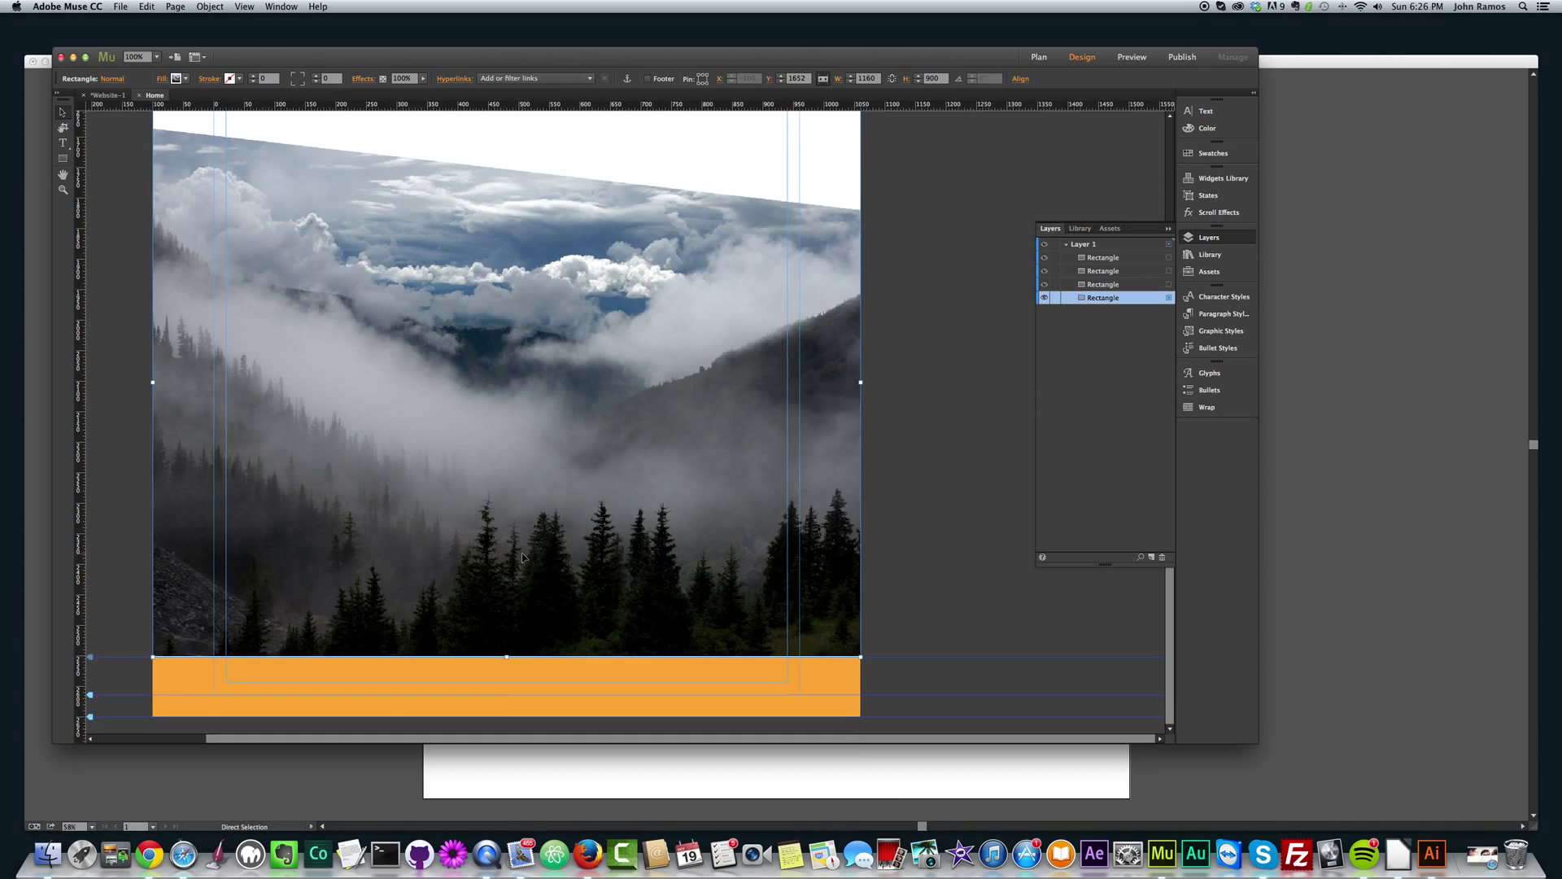
scroll(231, 195, up, 4)
scroll(230, 196, up, 3)
Replace the rectangle's fill image with the camera photo.
click(176, 78)
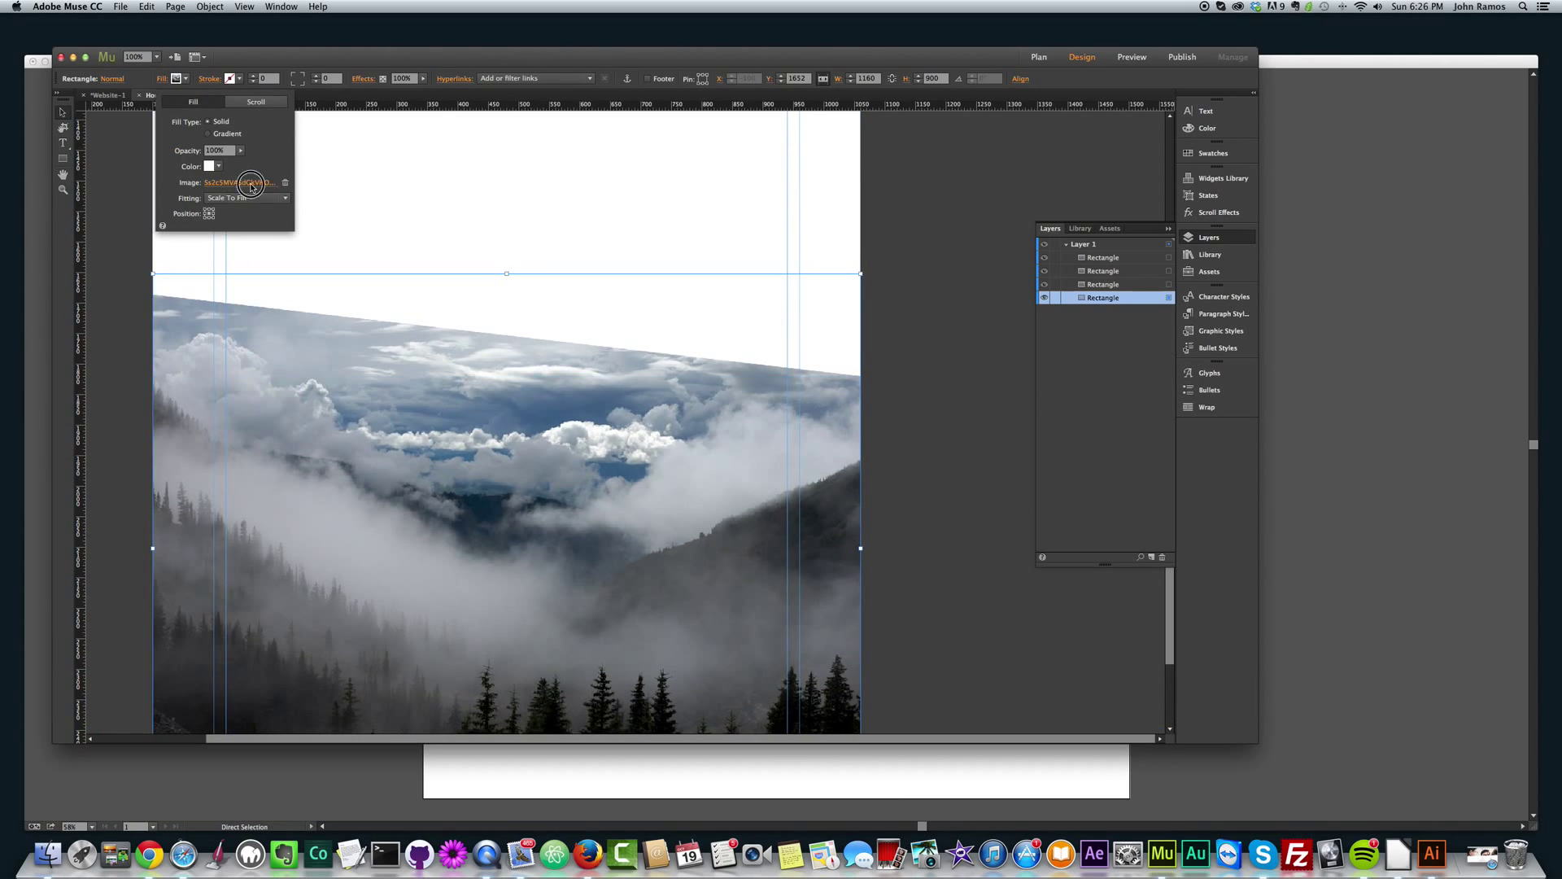
click(244, 183)
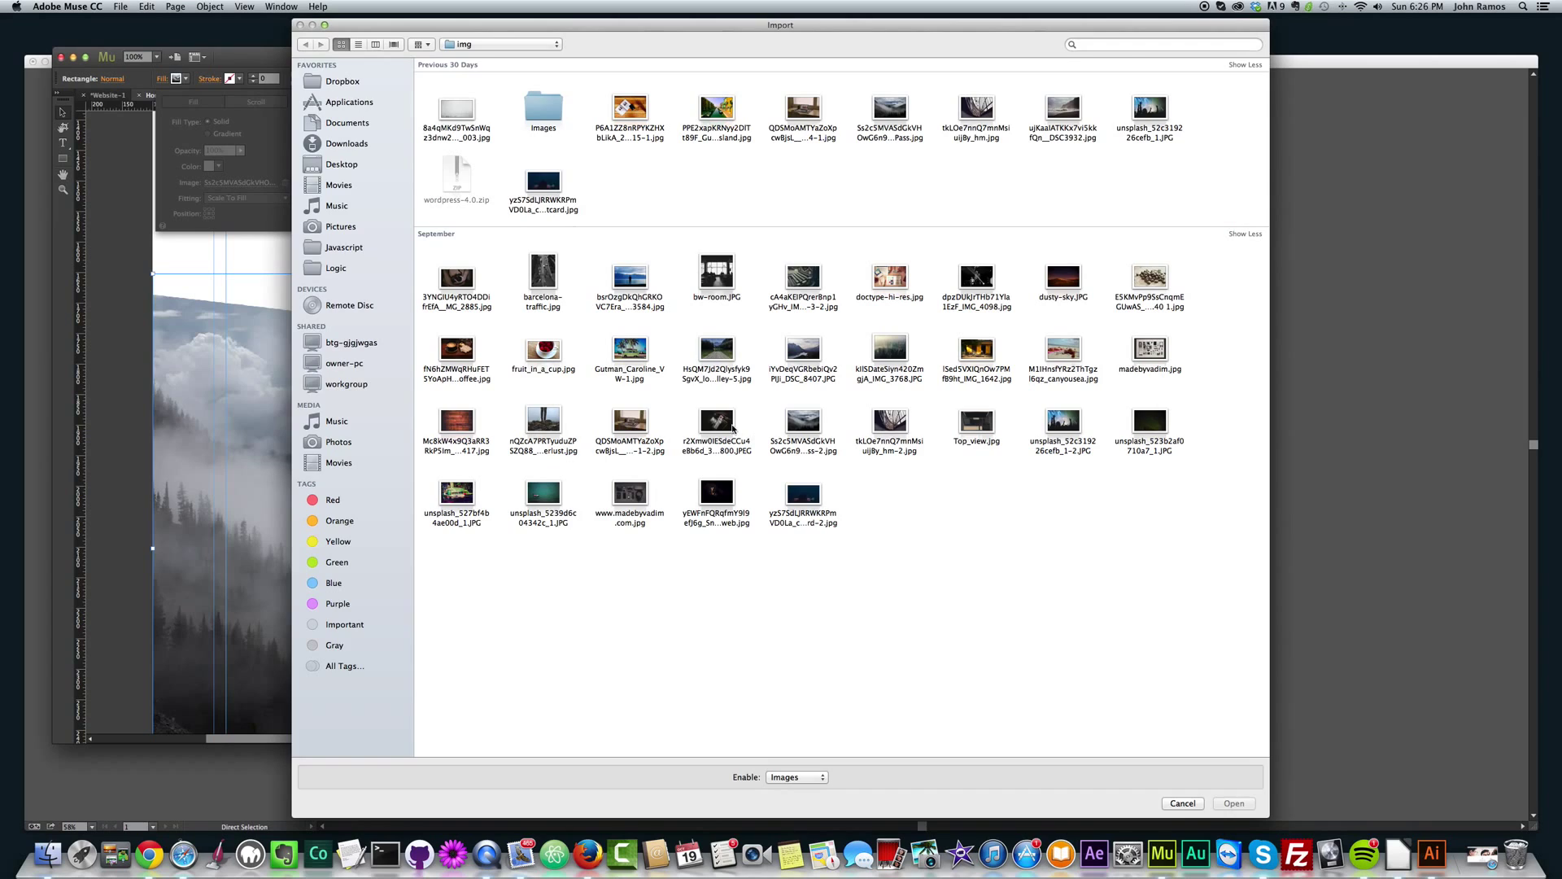
double_click(732, 429)
scroll(663, 425, down, 4)
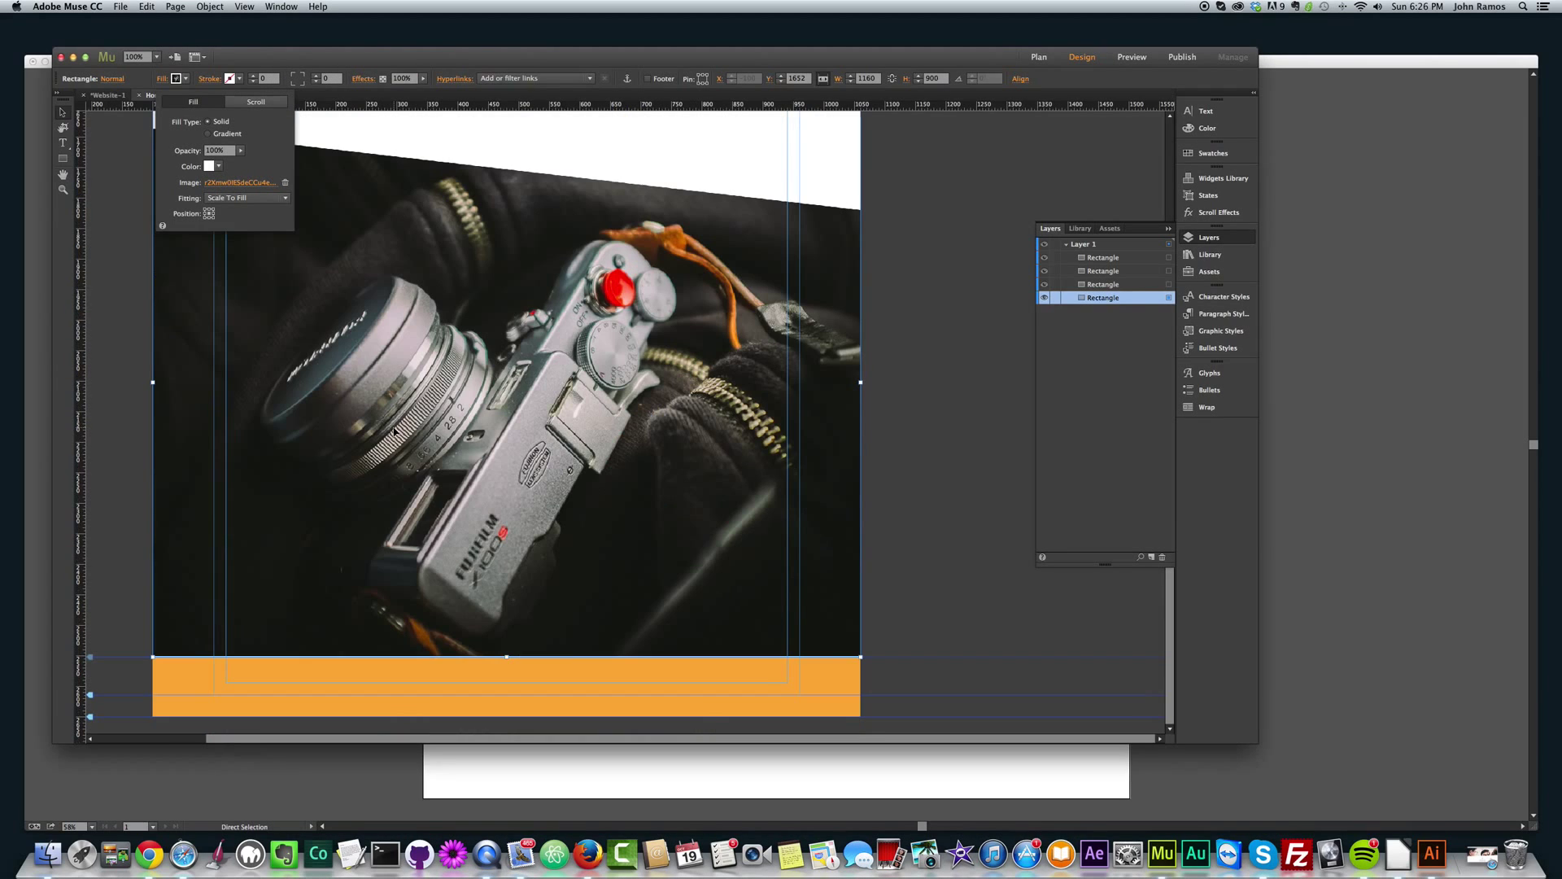
Set the page's Browser Fill back to white and preview the page in the browser.
key(Escape)
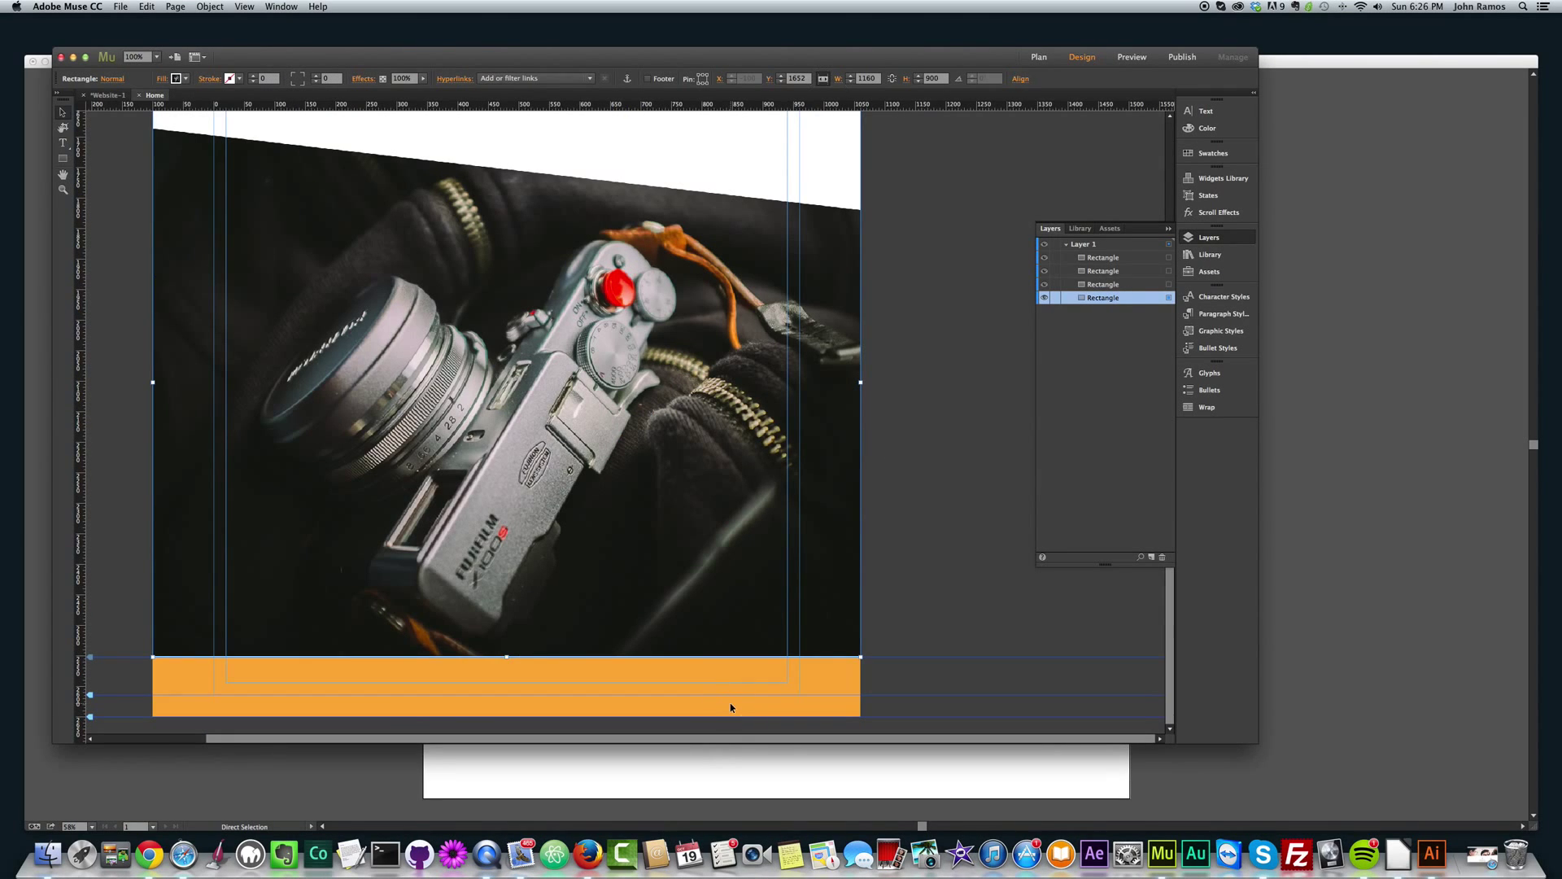
key(Escape)
click(522, 79)
click(657, 94)
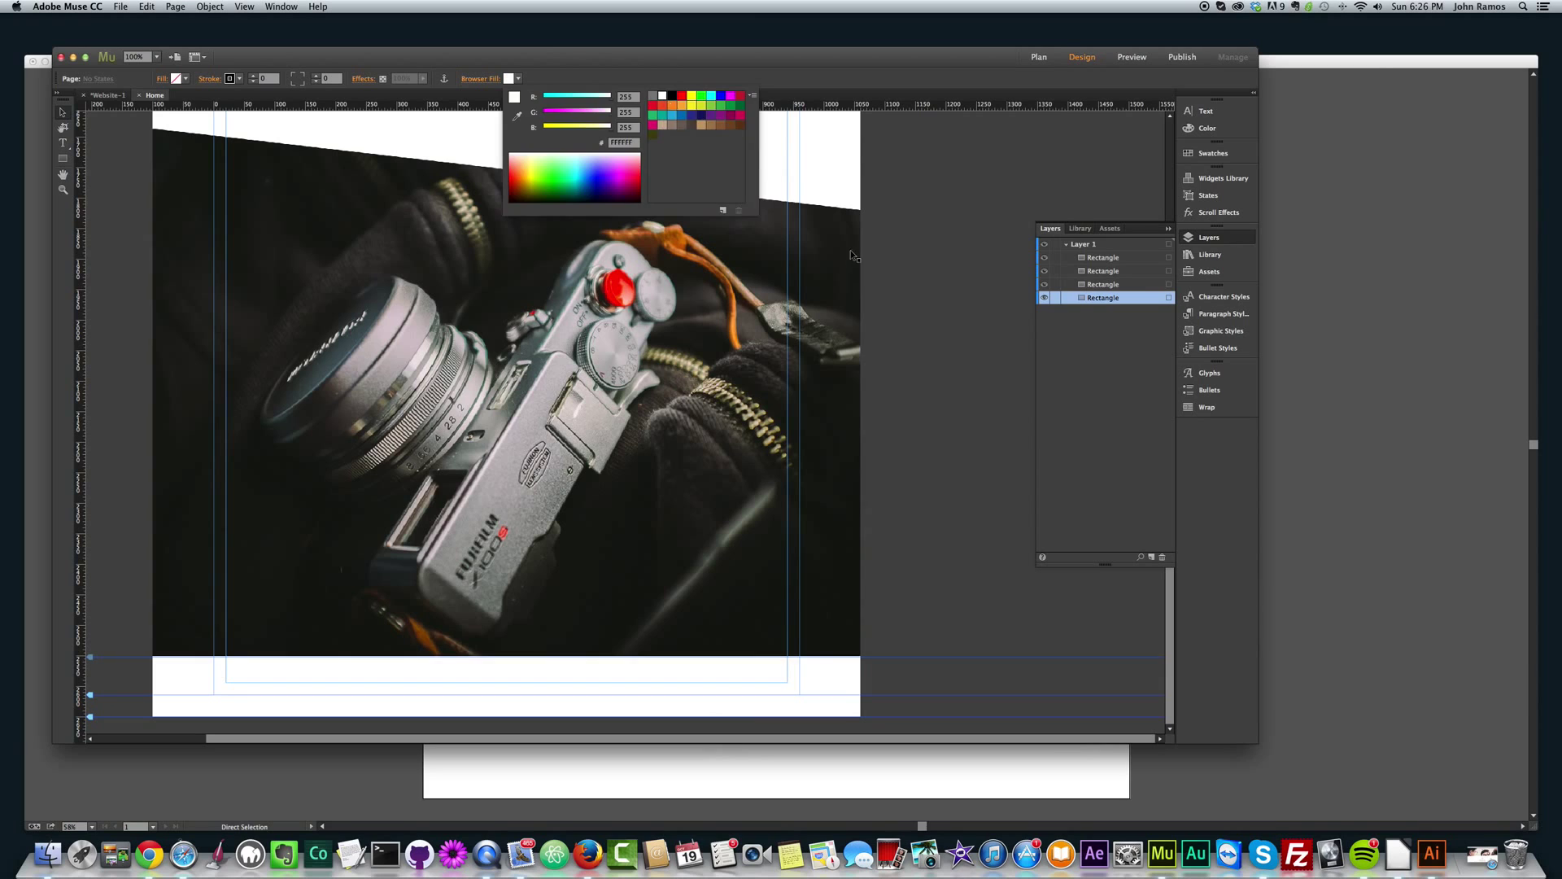
key(super+shift+e)
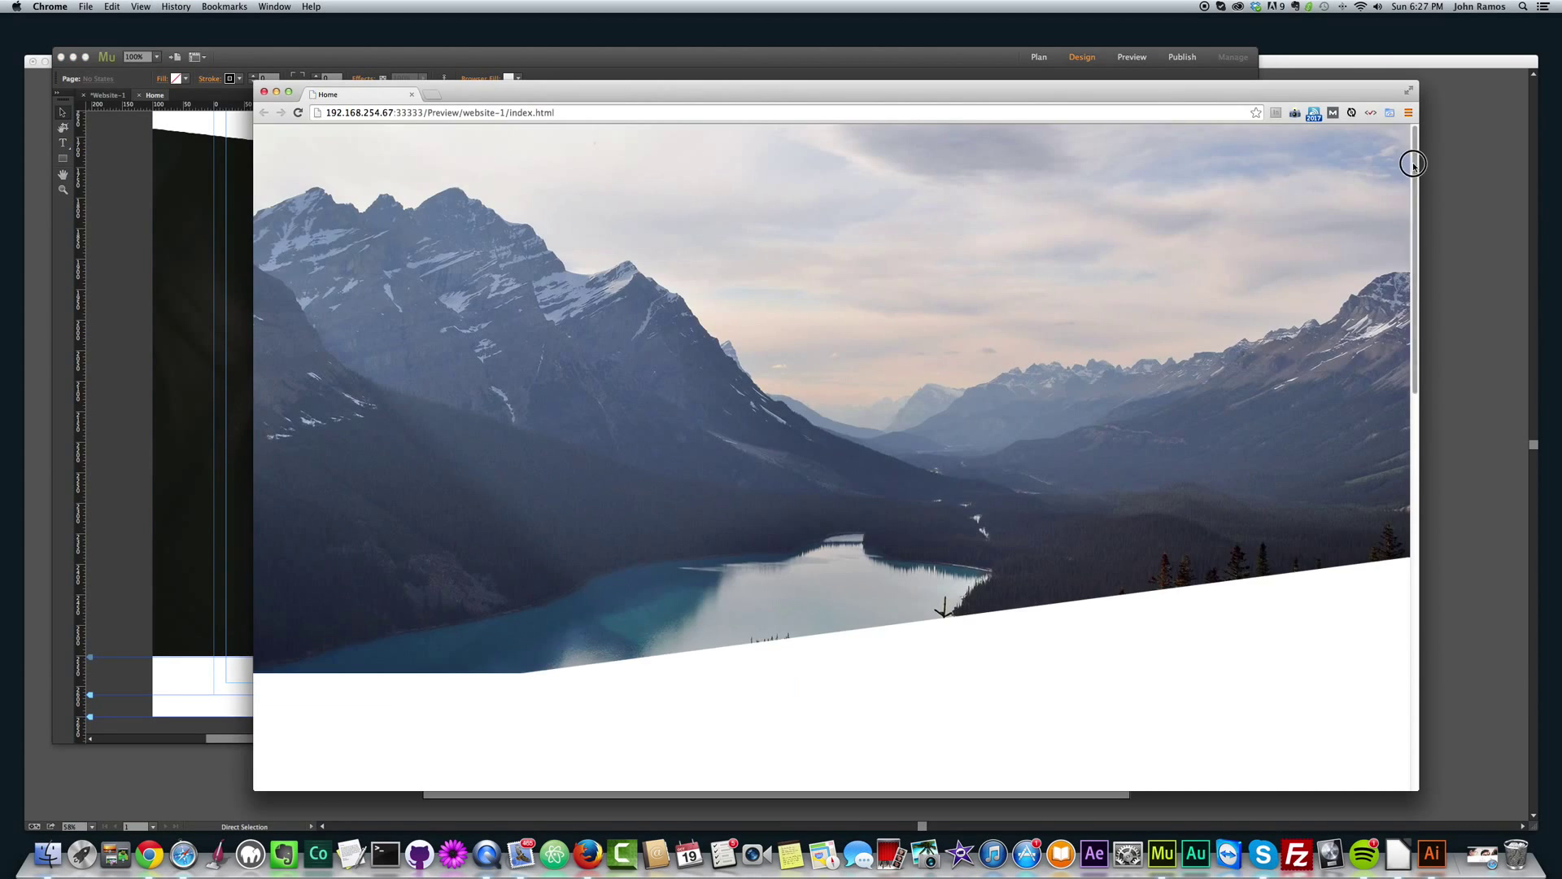
Compare the Chrome preview's slanted camera panel with the Safari reference site, then reselect the mountain photo in Muse.
drag(1413, 165, 1399, 461)
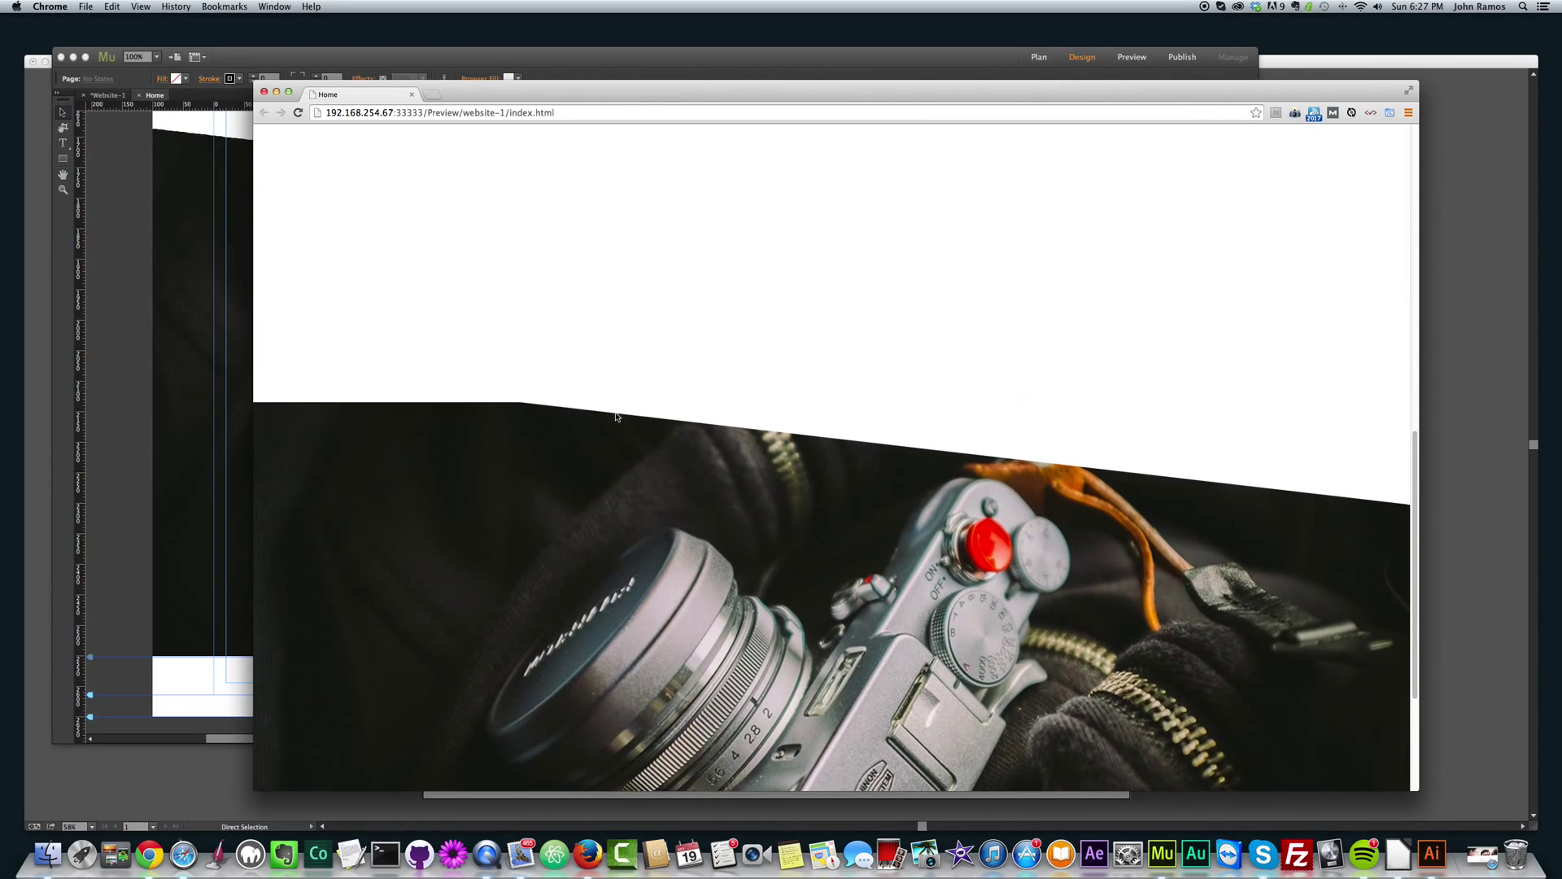
click(124, 301)
scroll(185, 303, up, 10)
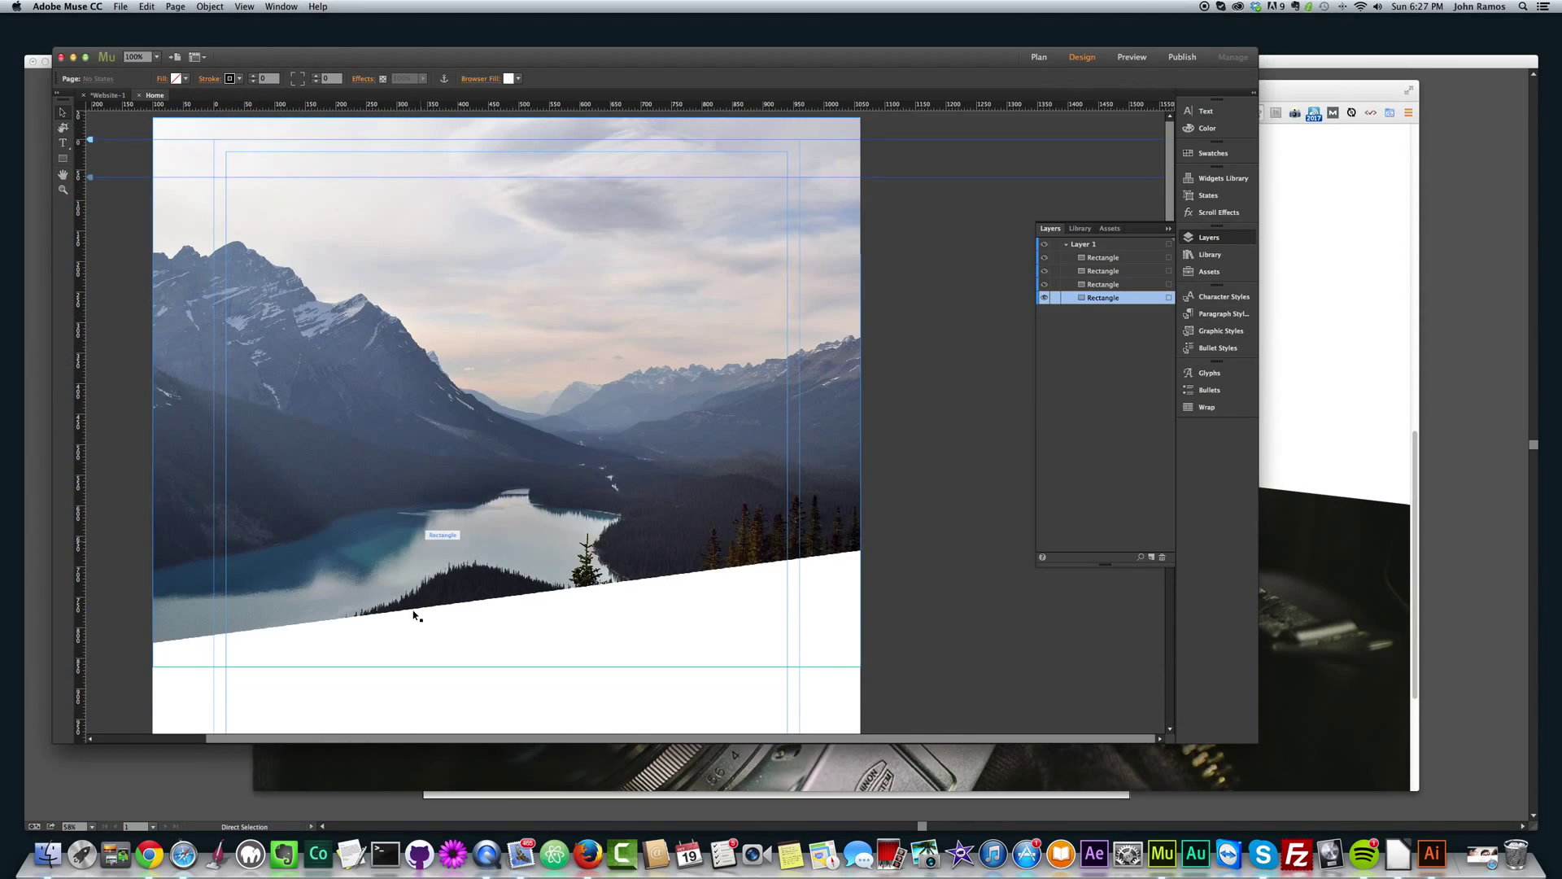
click(1326, 438)
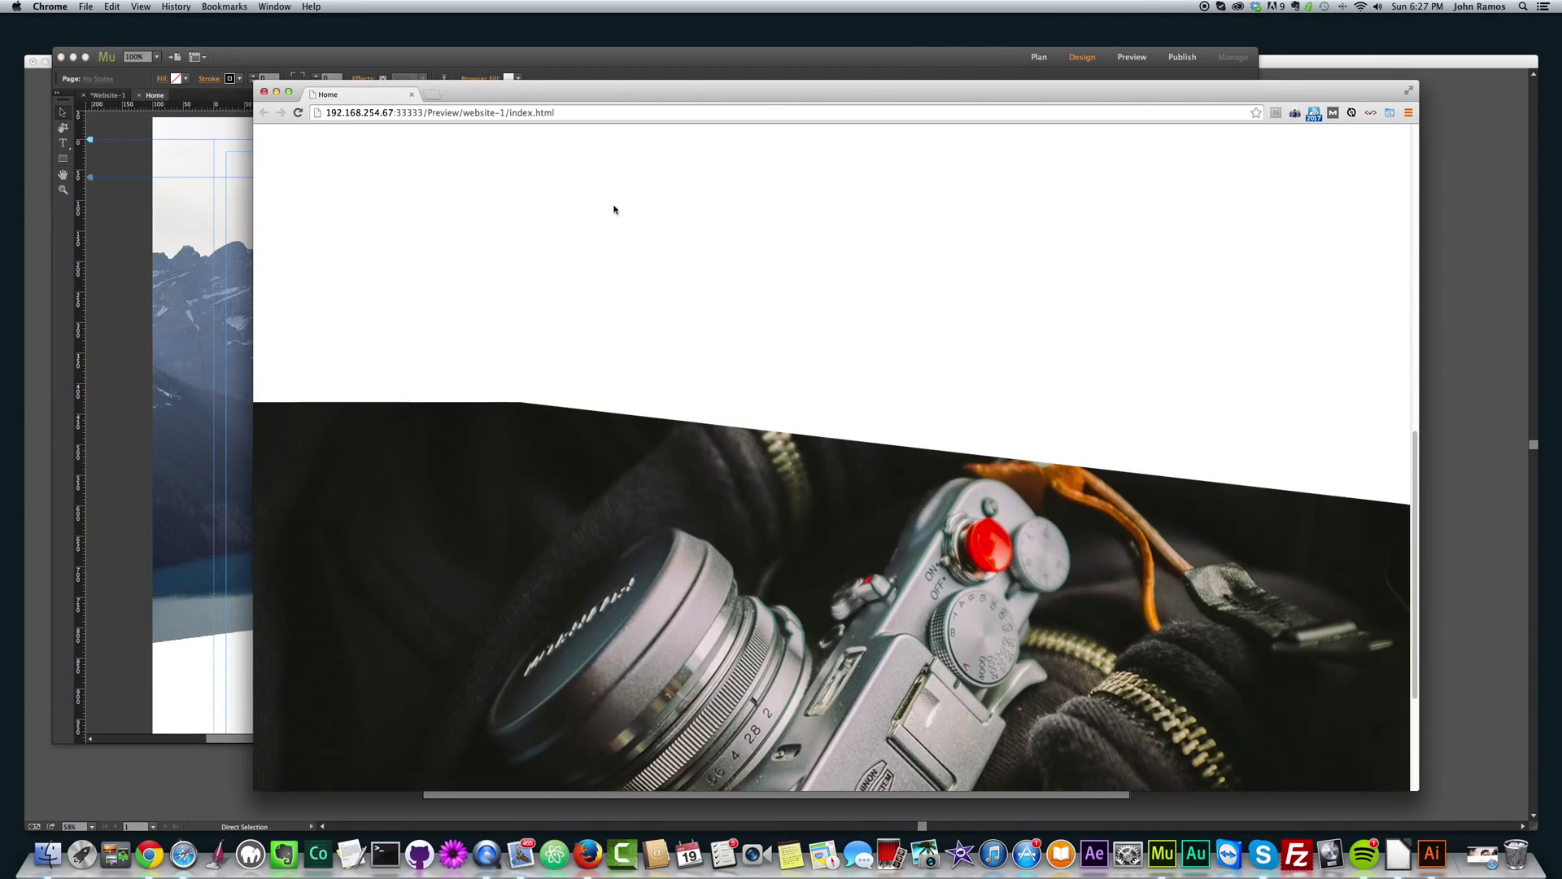
click(184, 854)
drag(1473, 213, 1450, 381)
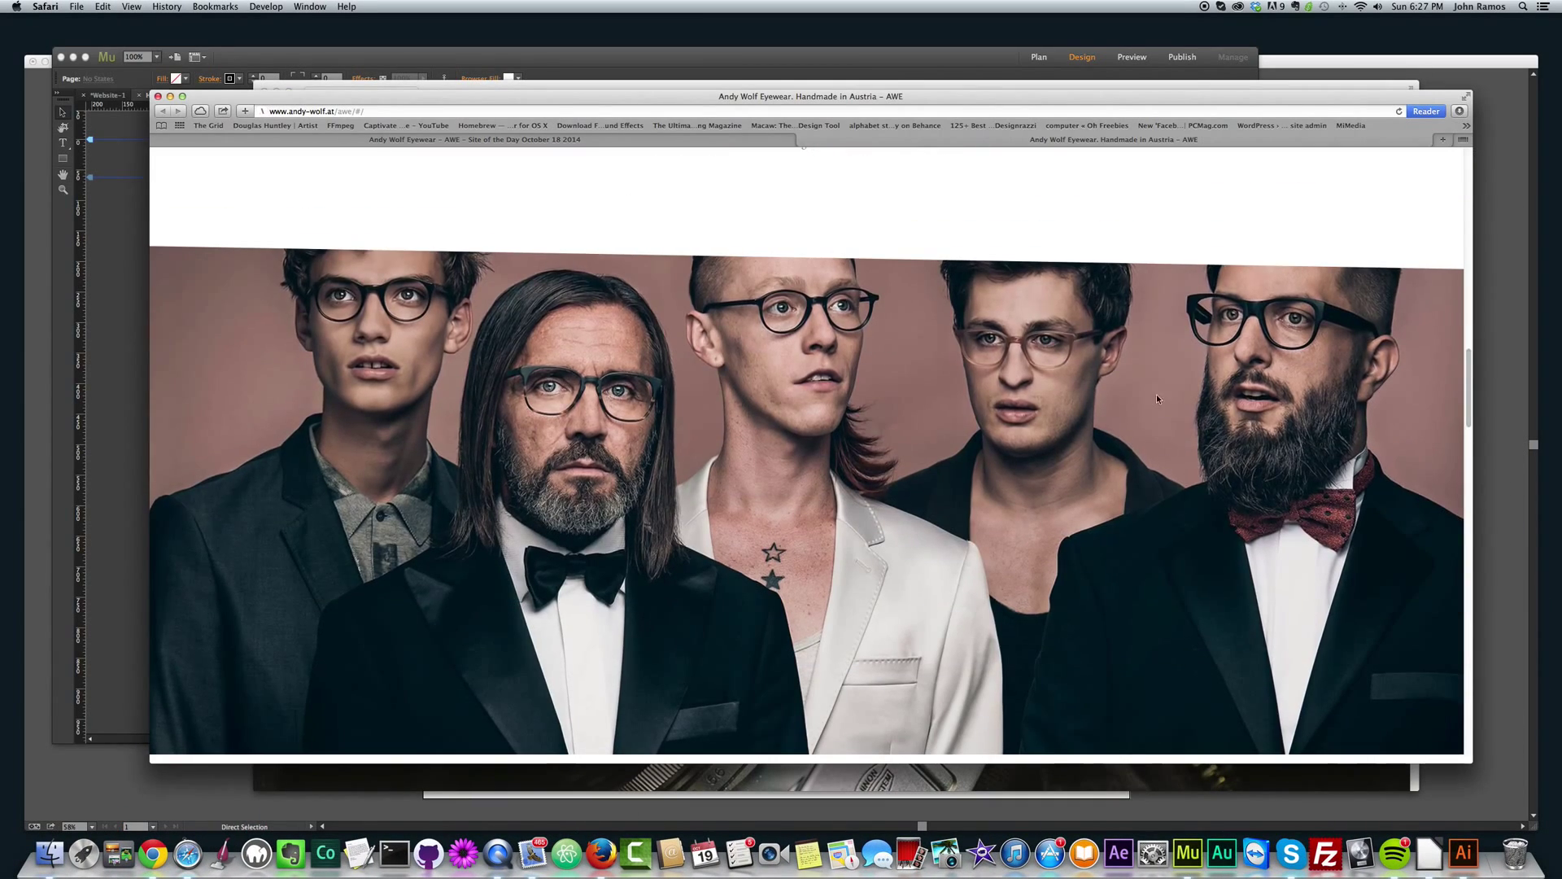
click(118, 342)
click(446, 322)
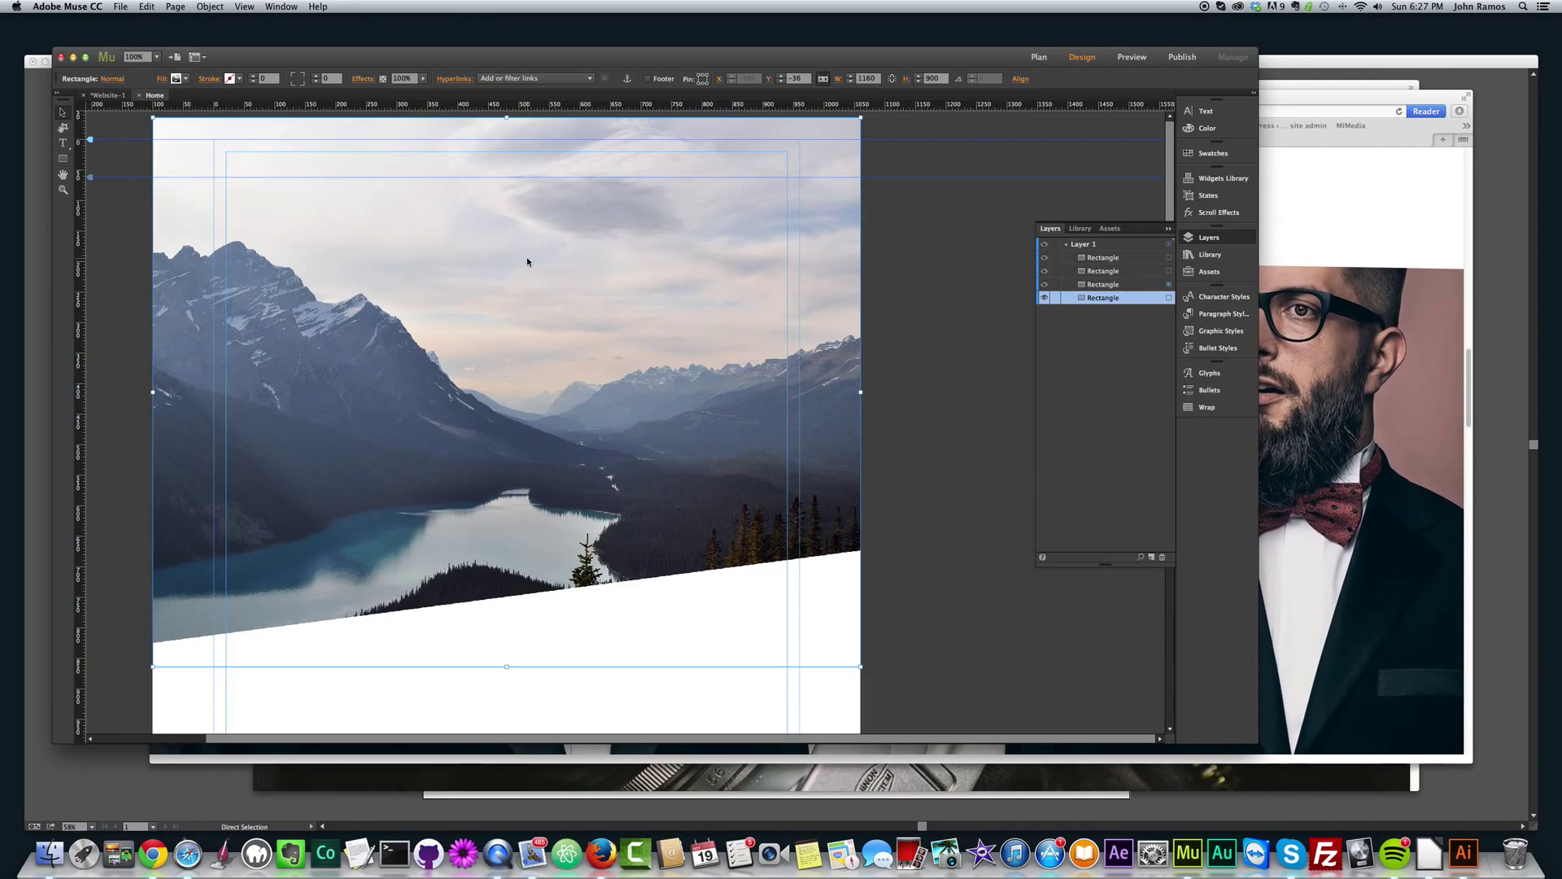
Set the mountain photo's Initial and Final vertical scroll motion to 0.
click(176, 78)
click(259, 103)
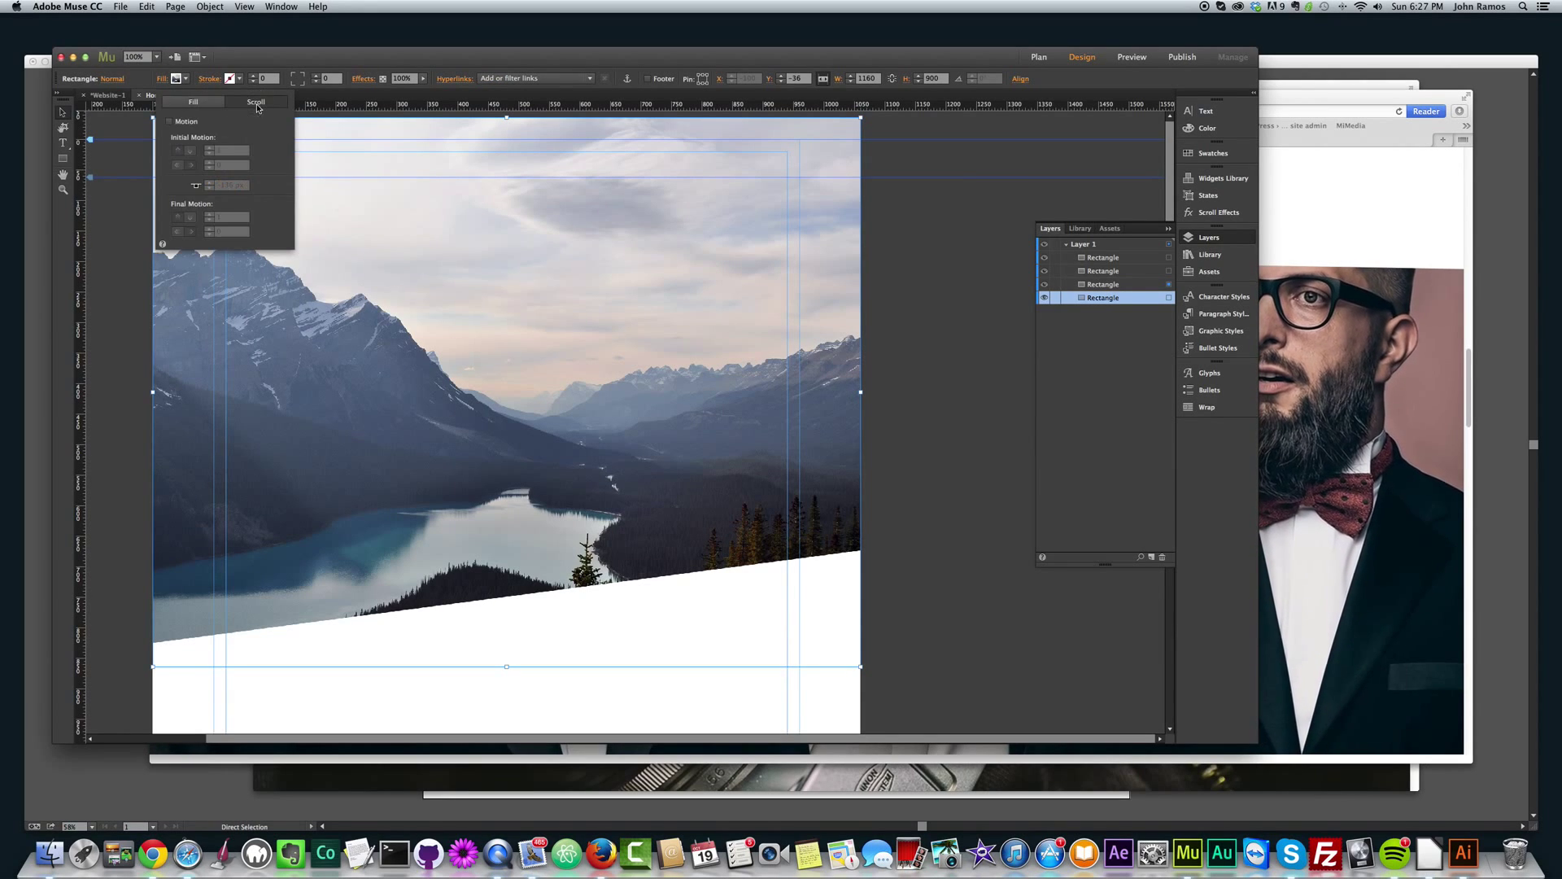
double_click(231, 150)
text(0)
key(Tab)
key(Tab)
key(Tab)
text(0)
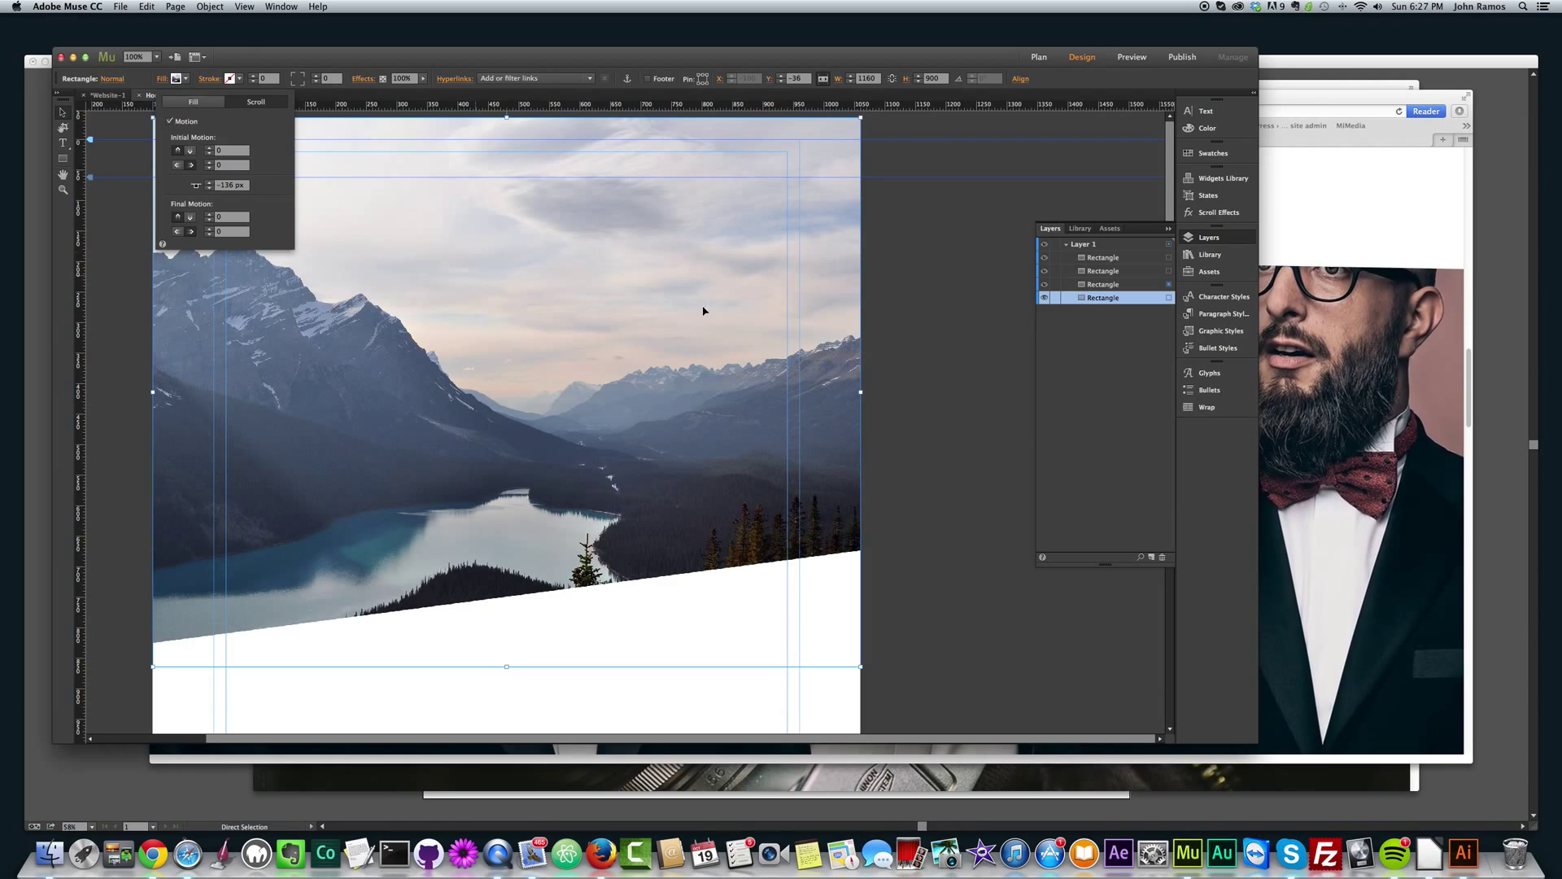
click(819, 334)
scroll(819, 335, down, 8)
Enable scroll motion on the camera photo rectangle and preview the page.
click(413, 586)
click(178, 78)
click(255, 103)
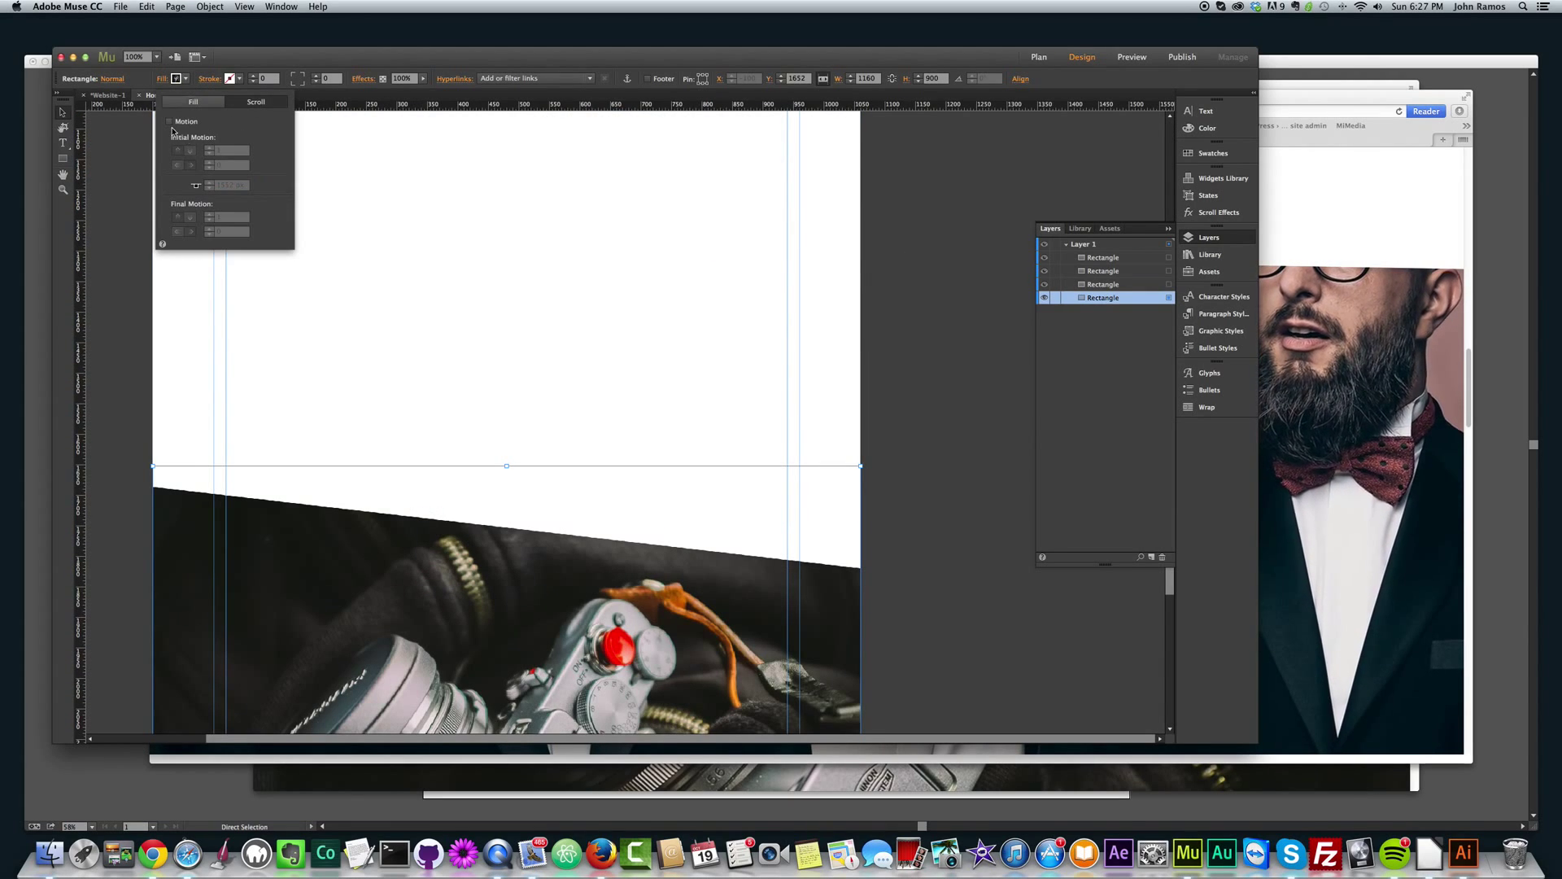
click(171, 121)
double_click(230, 151)
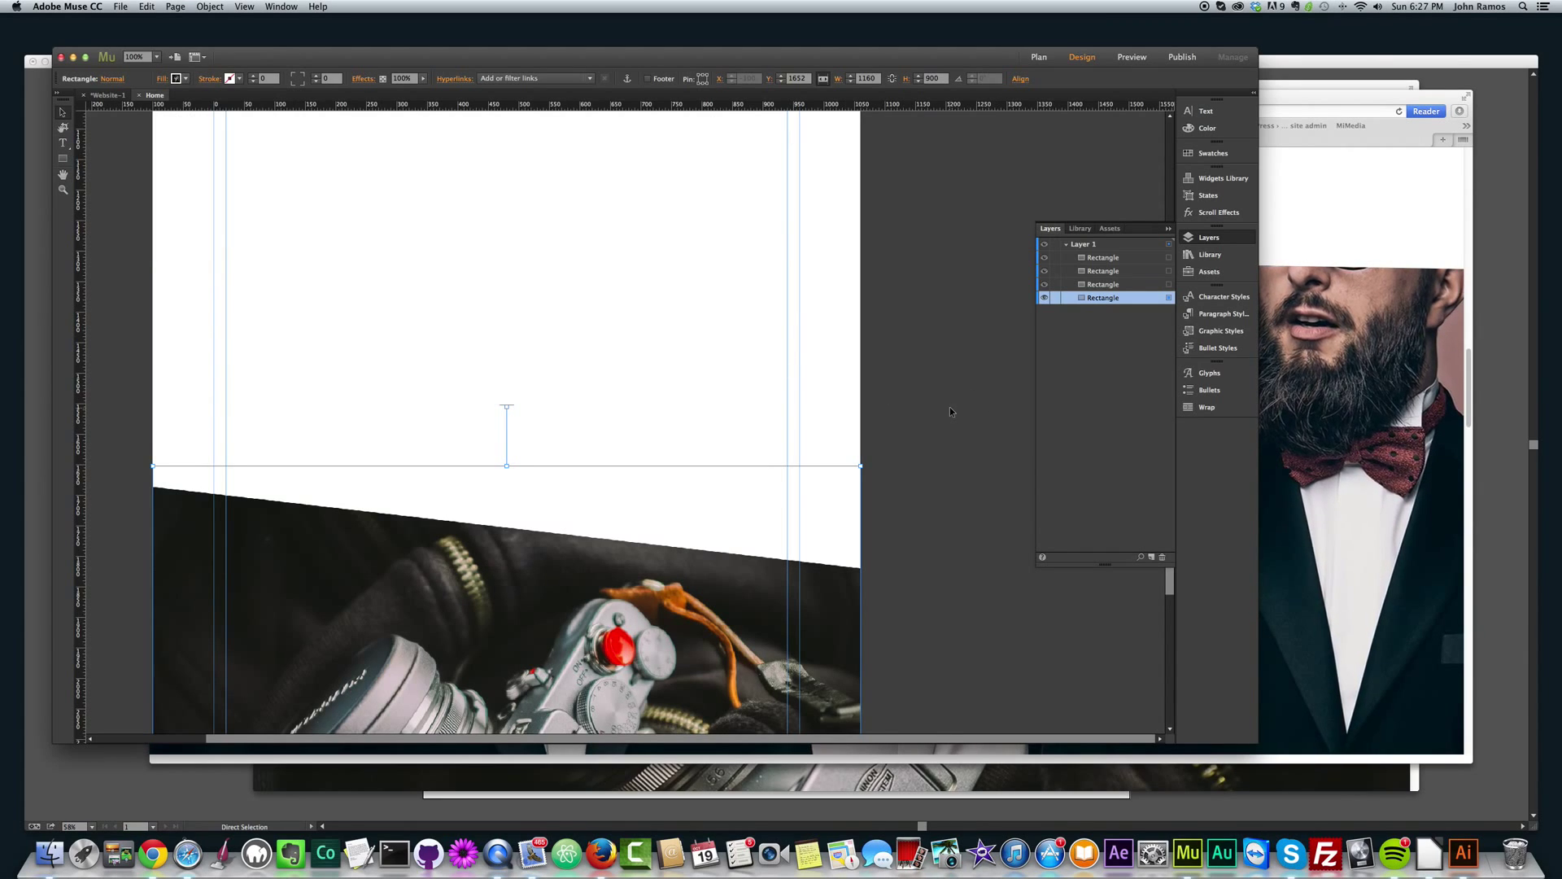
key(super+alt+e)
Scroll through the Chrome preview, then return to the Muse design.
drag(1412, 206, 1413, 423)
drag(1435, 320, 1428, 222)
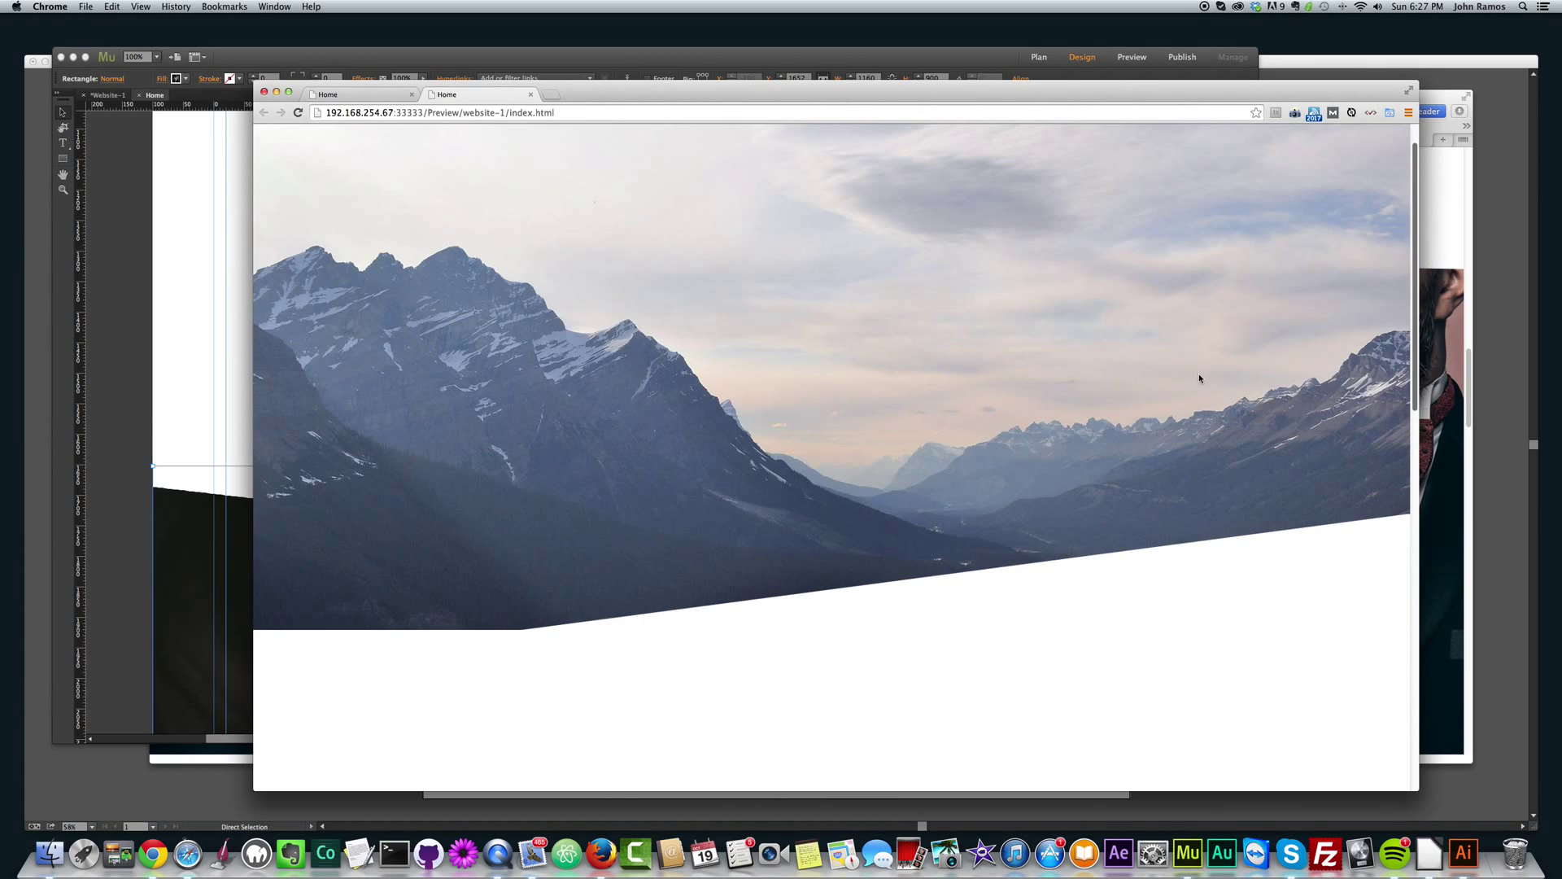
click(172, 561)
scroll(513, 489, up, 10)
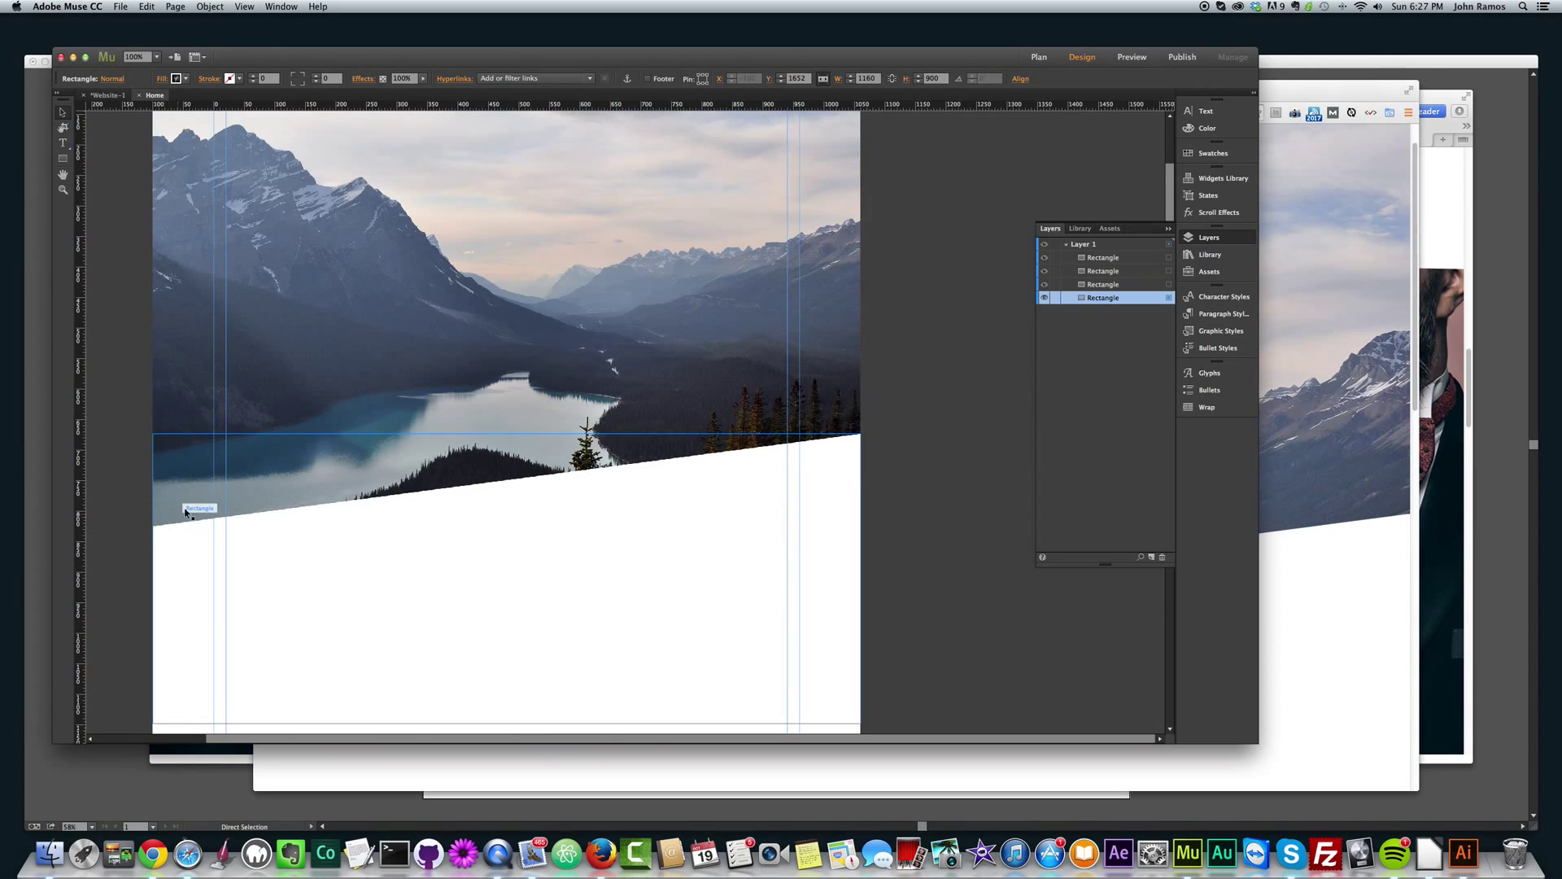
Stretch the mountain photo to 973 px tall and extend the camera photo up to 1020 px.
drag(506, 551, 502, 597)
scroll(508, 594, down, 15)
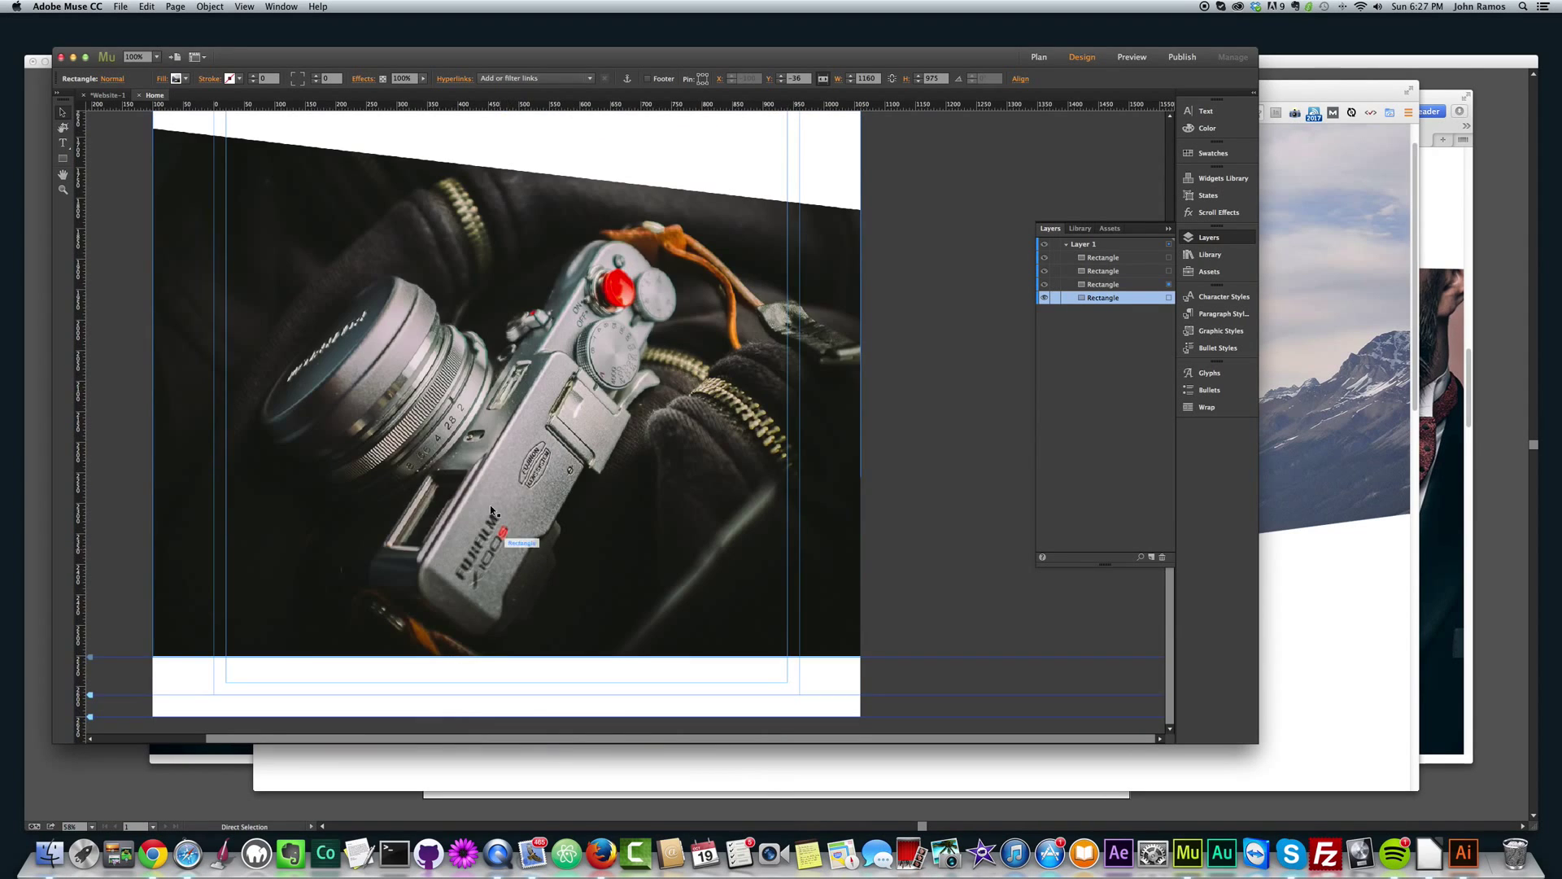
click(484, 351)
scroll(482, 361, up, 5)
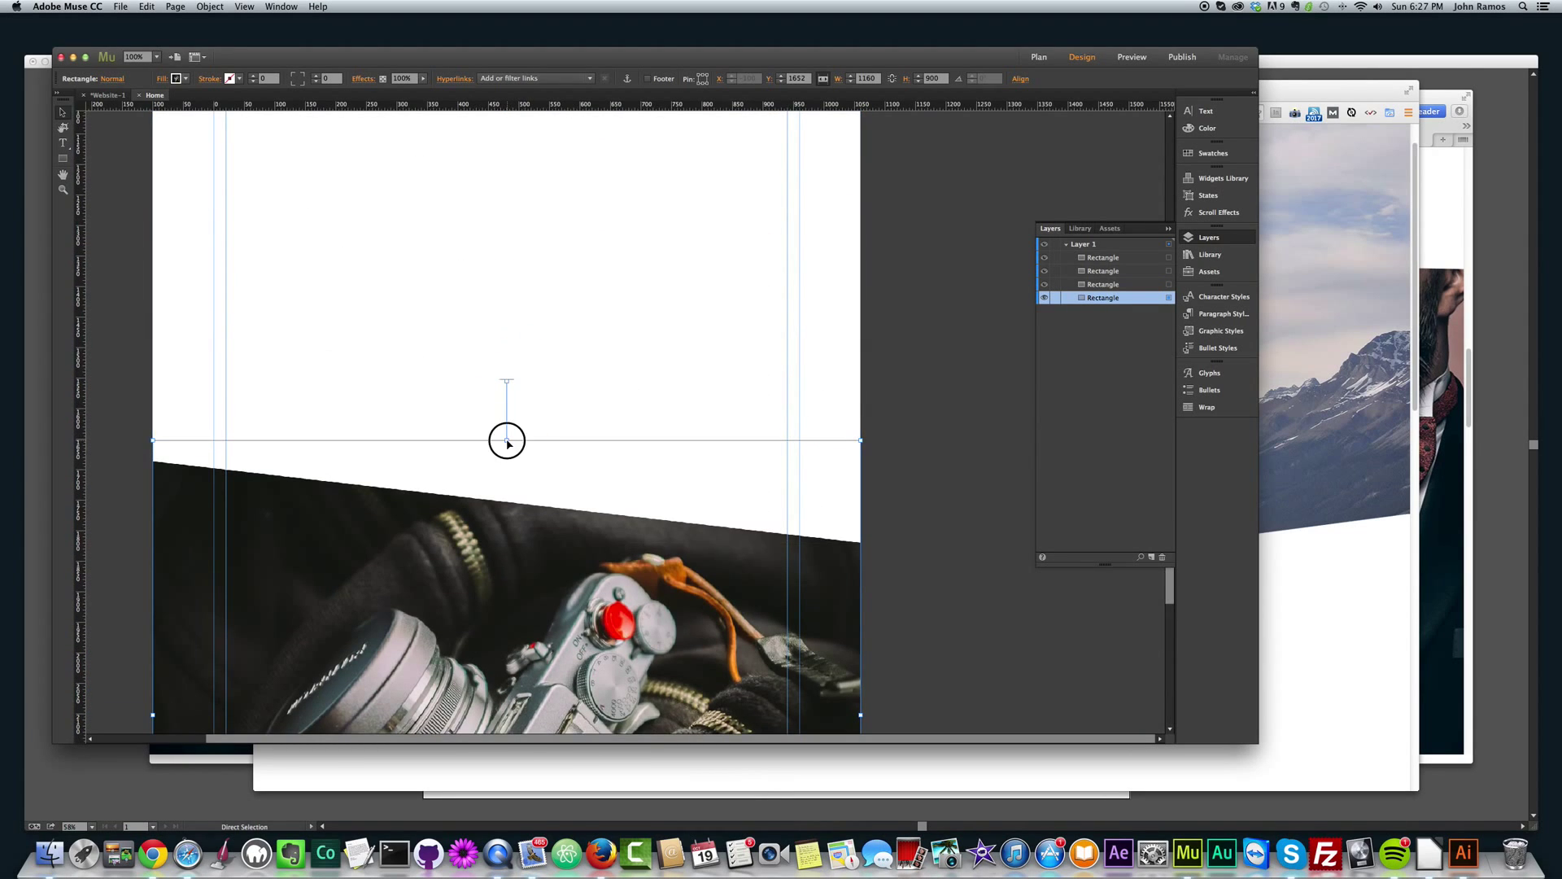
drag(506, 441, 528, 373)
click(977, 436)
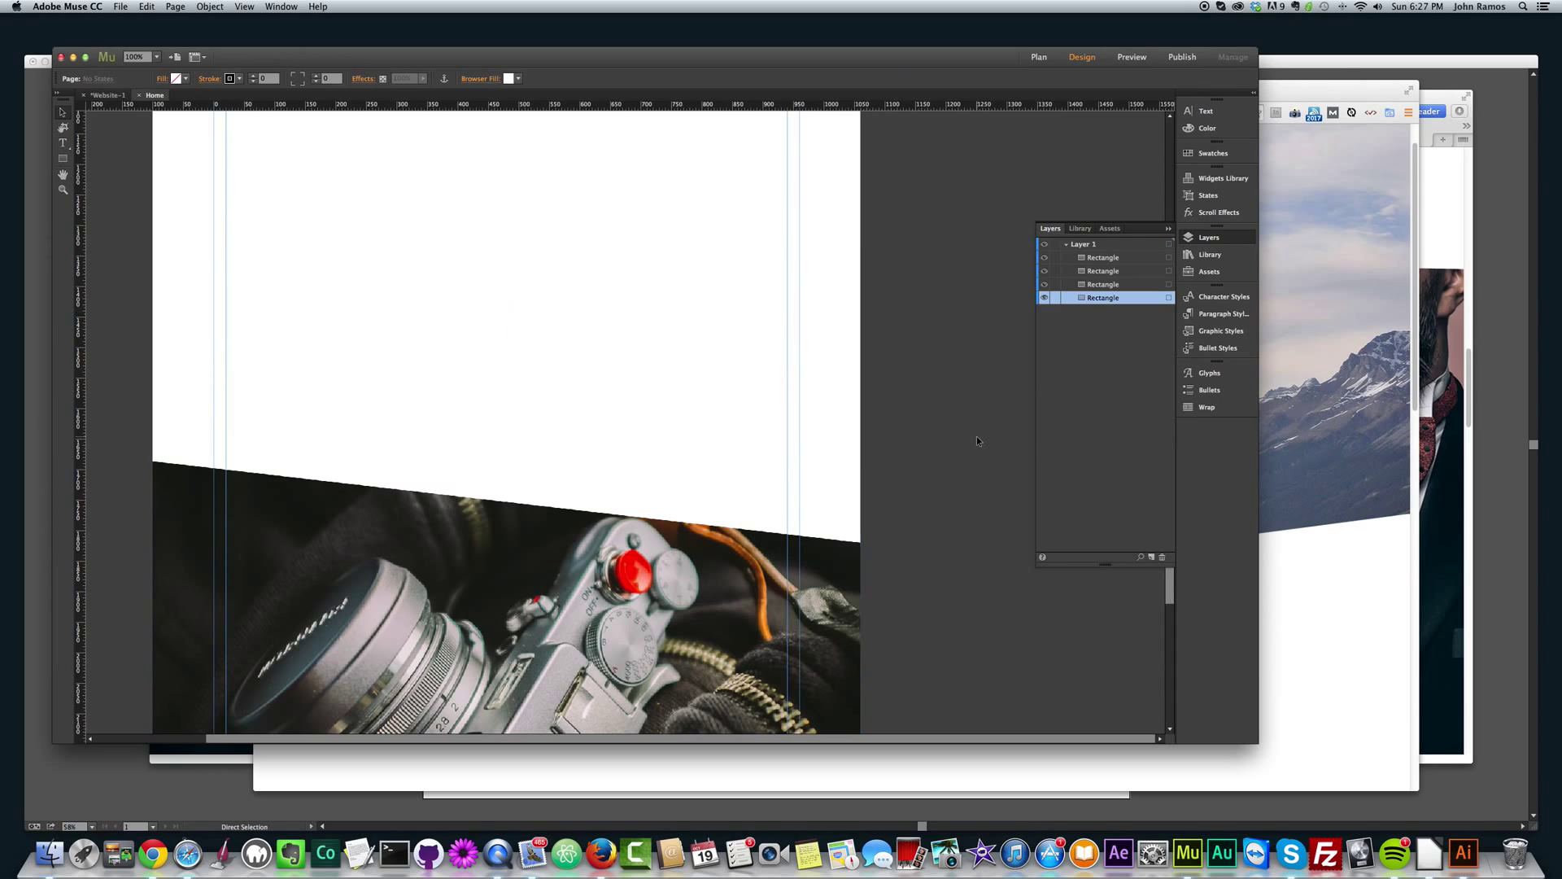
Preview the updated page in Chrome and scroll to the slanted white panel between the photos.
key(super+alt+e)
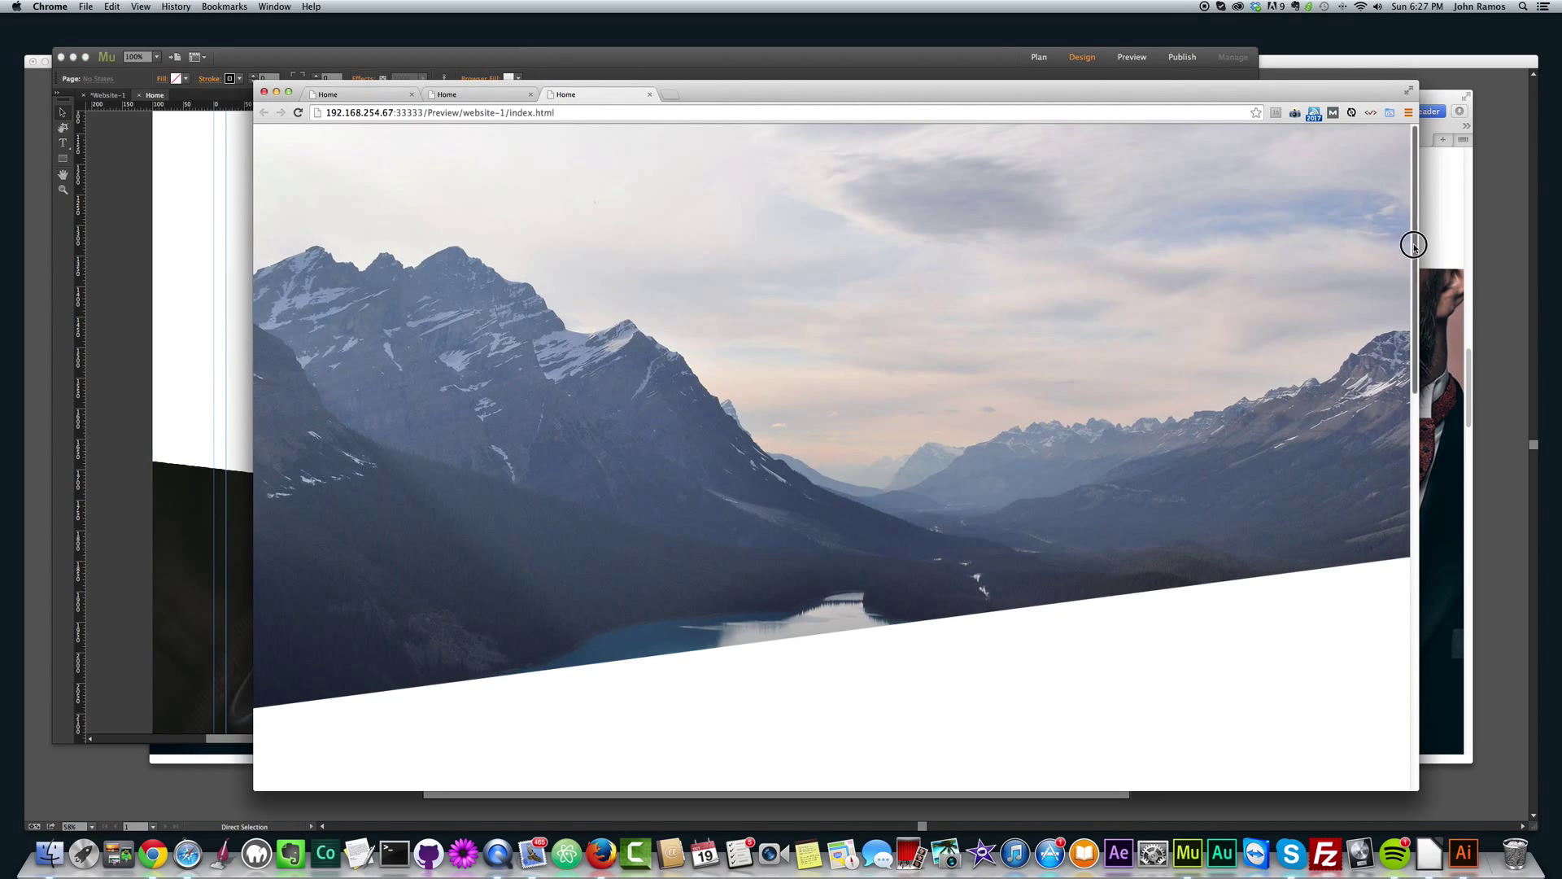
drag(1412, 247, 1330, 432)
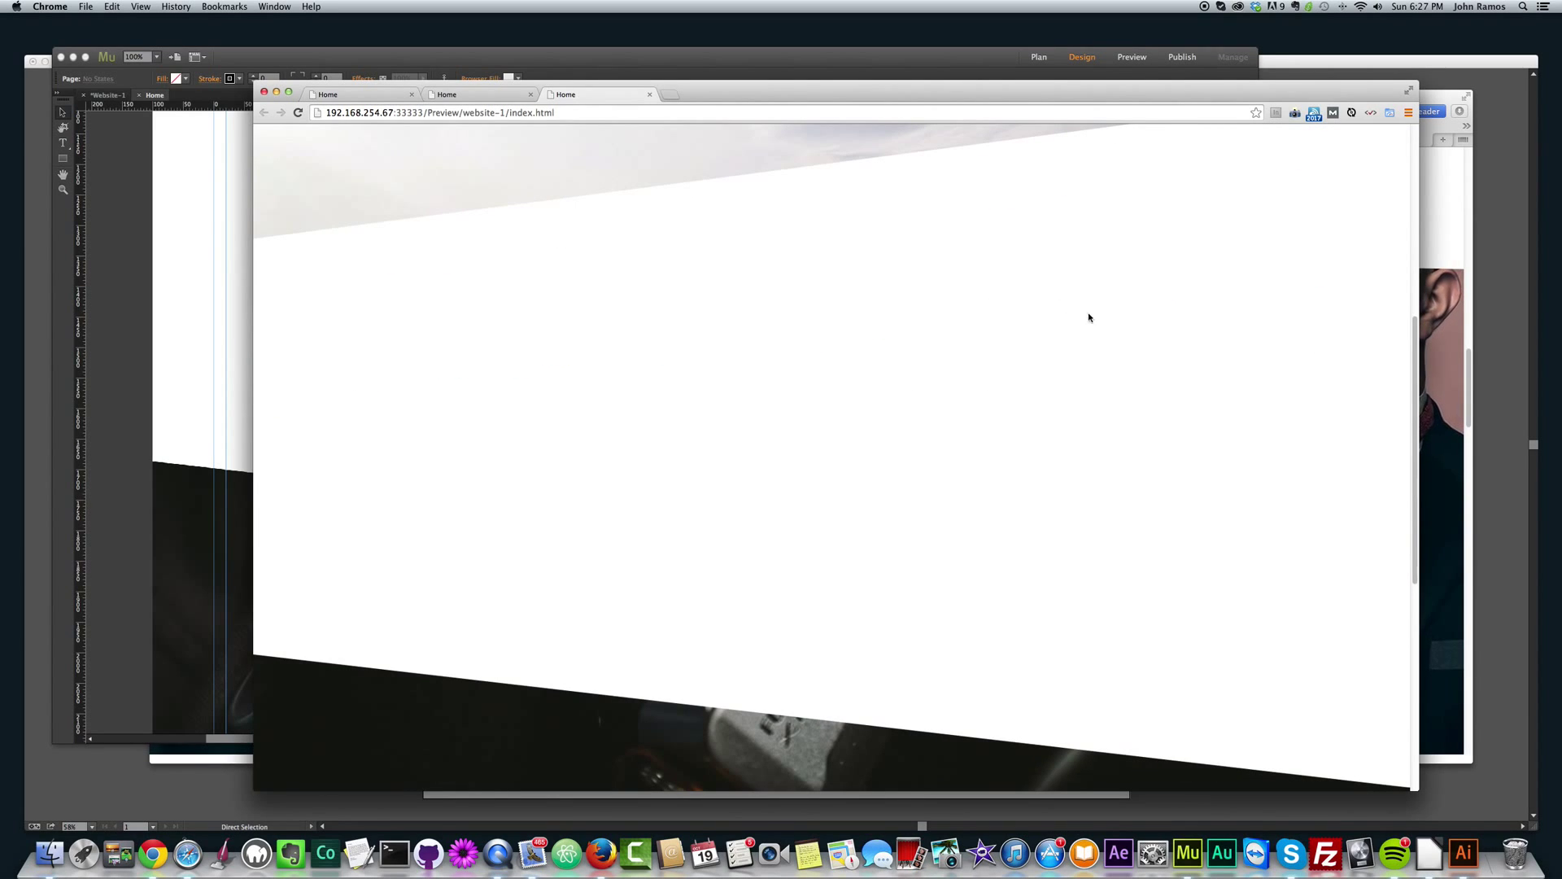
Draw a text frame on the white slanted panel and type 'Slanting Panels' into it.
click(219, 423)
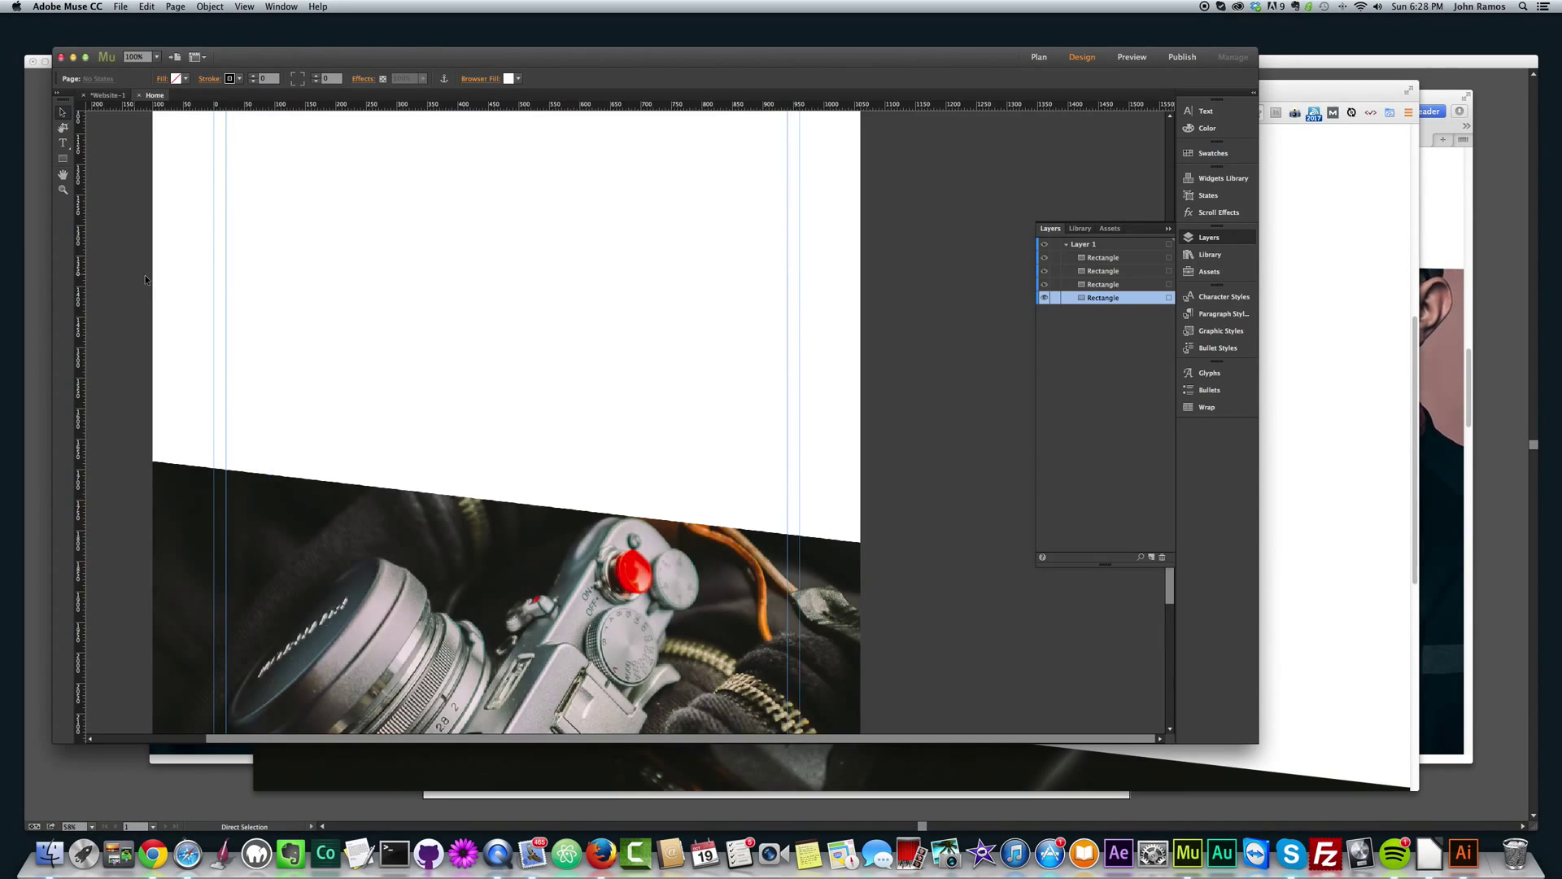
scroll(366, 376, up, 5)
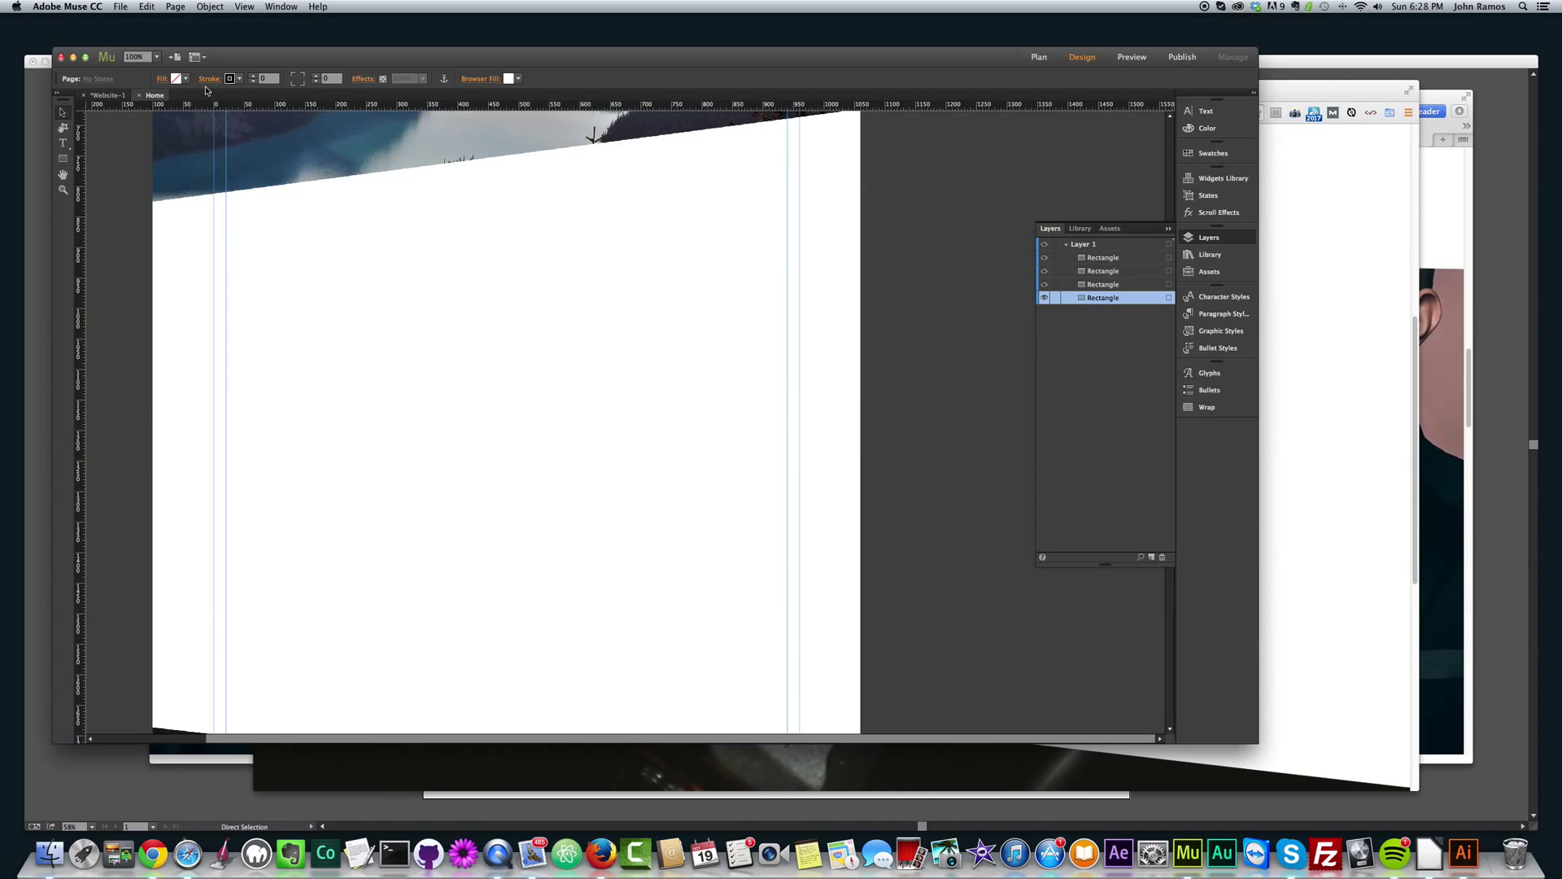
click(63, 143)
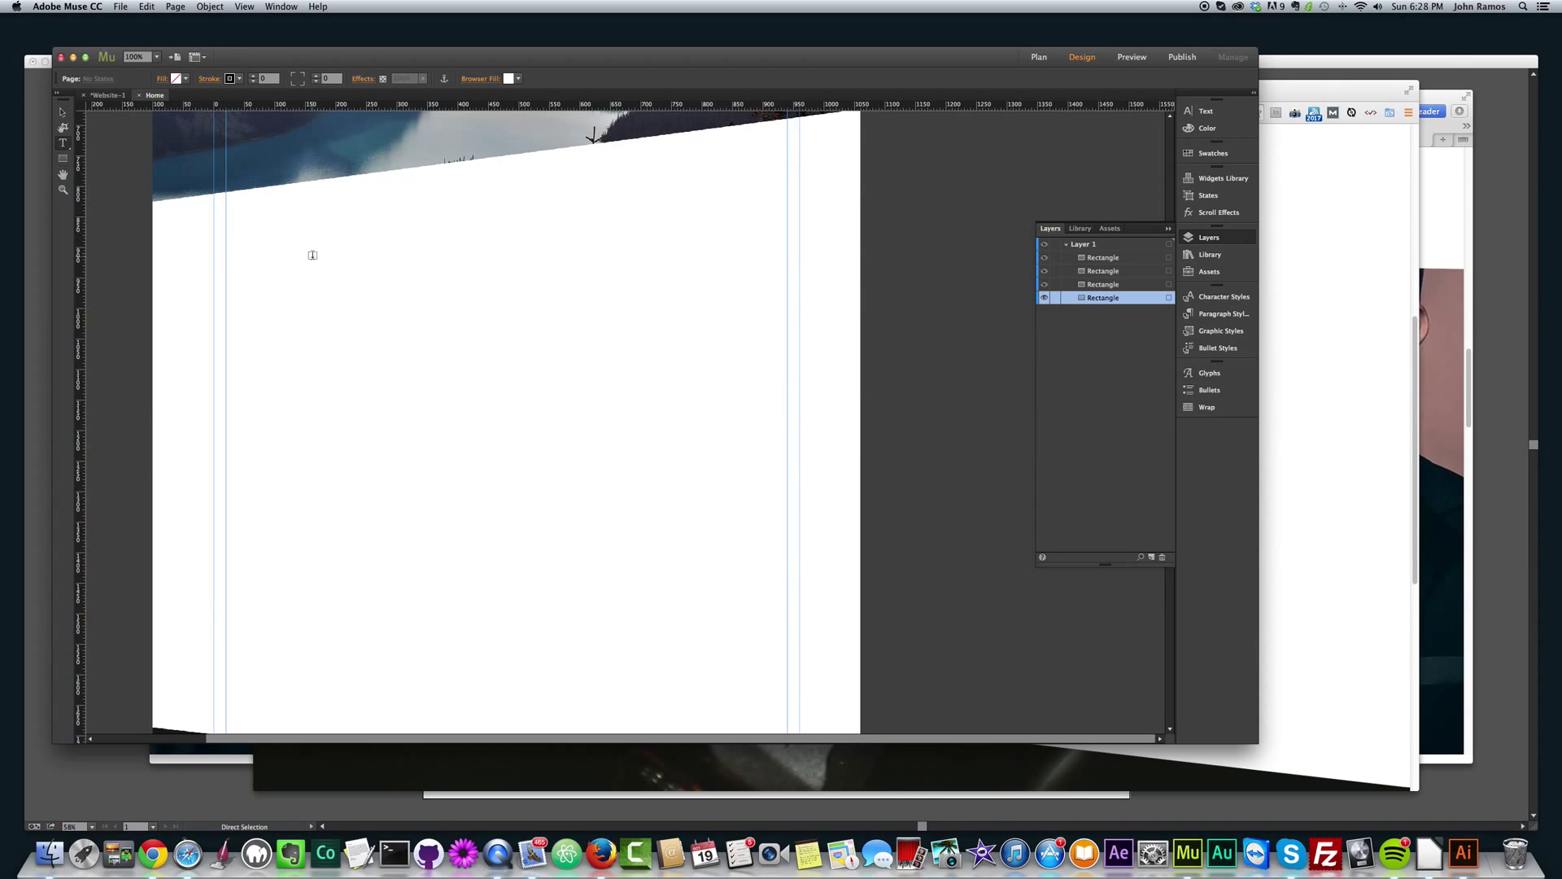
drag(313, 254, 689, 560)
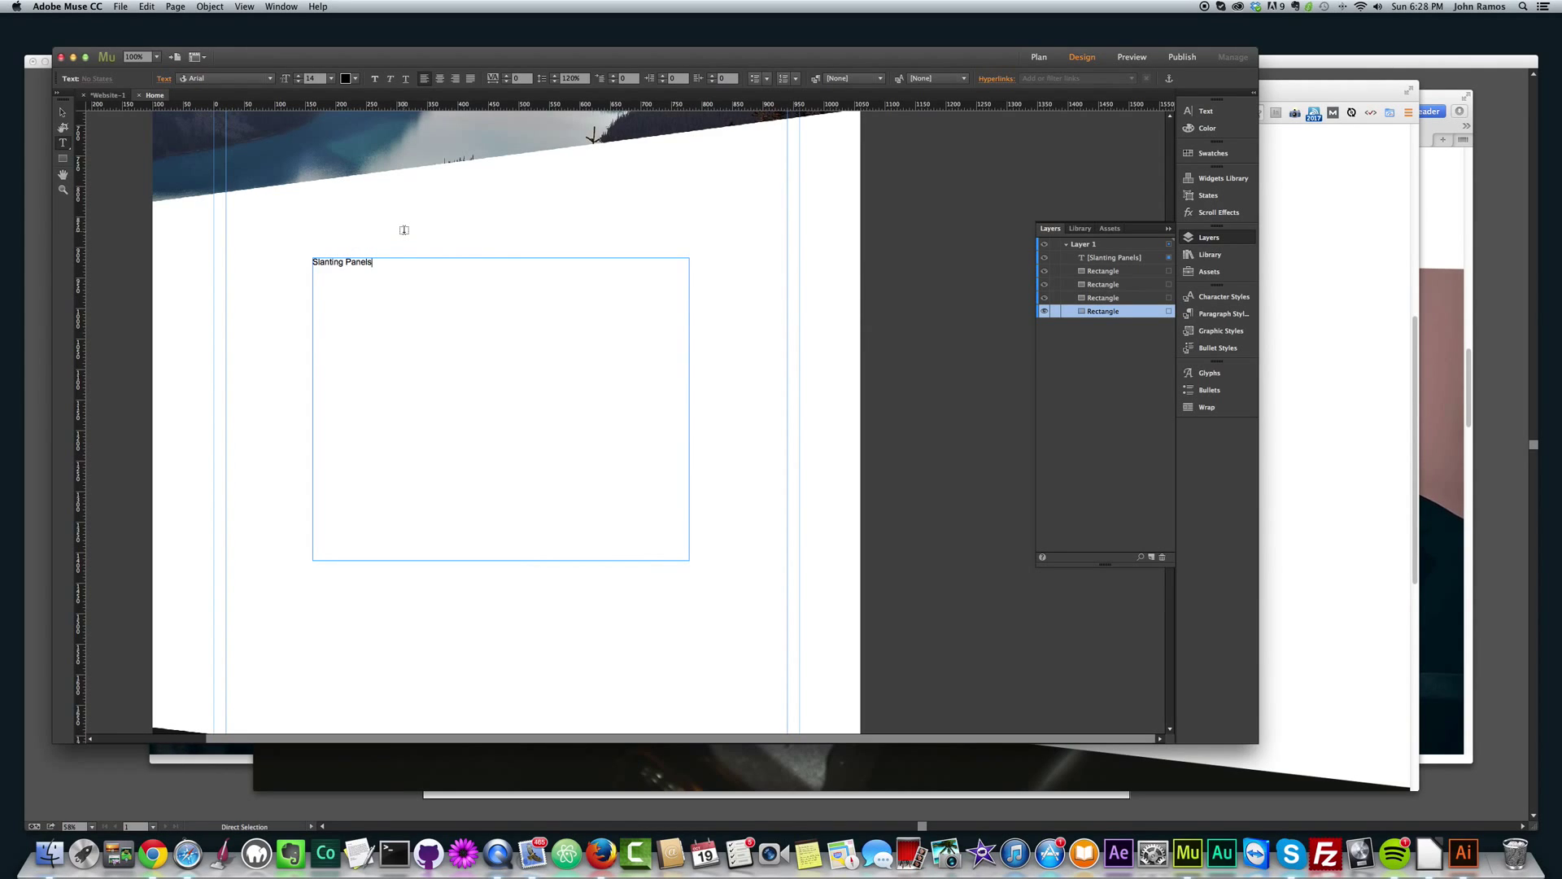
triple_click(375, 261)
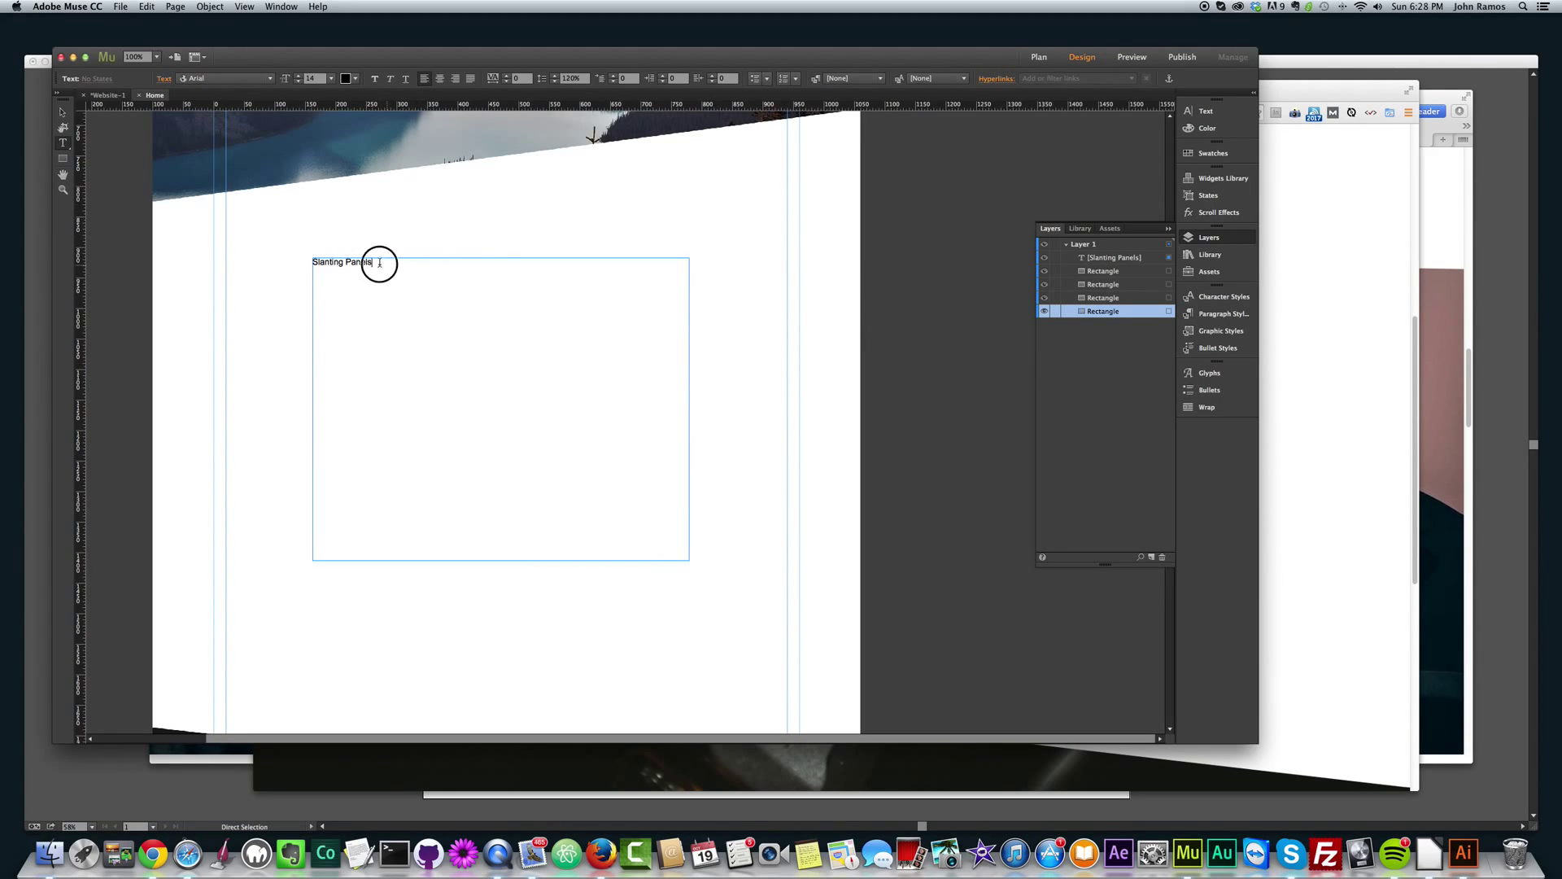
Set the heading font to Open Sans Regular at size 72.
click(270, 78)
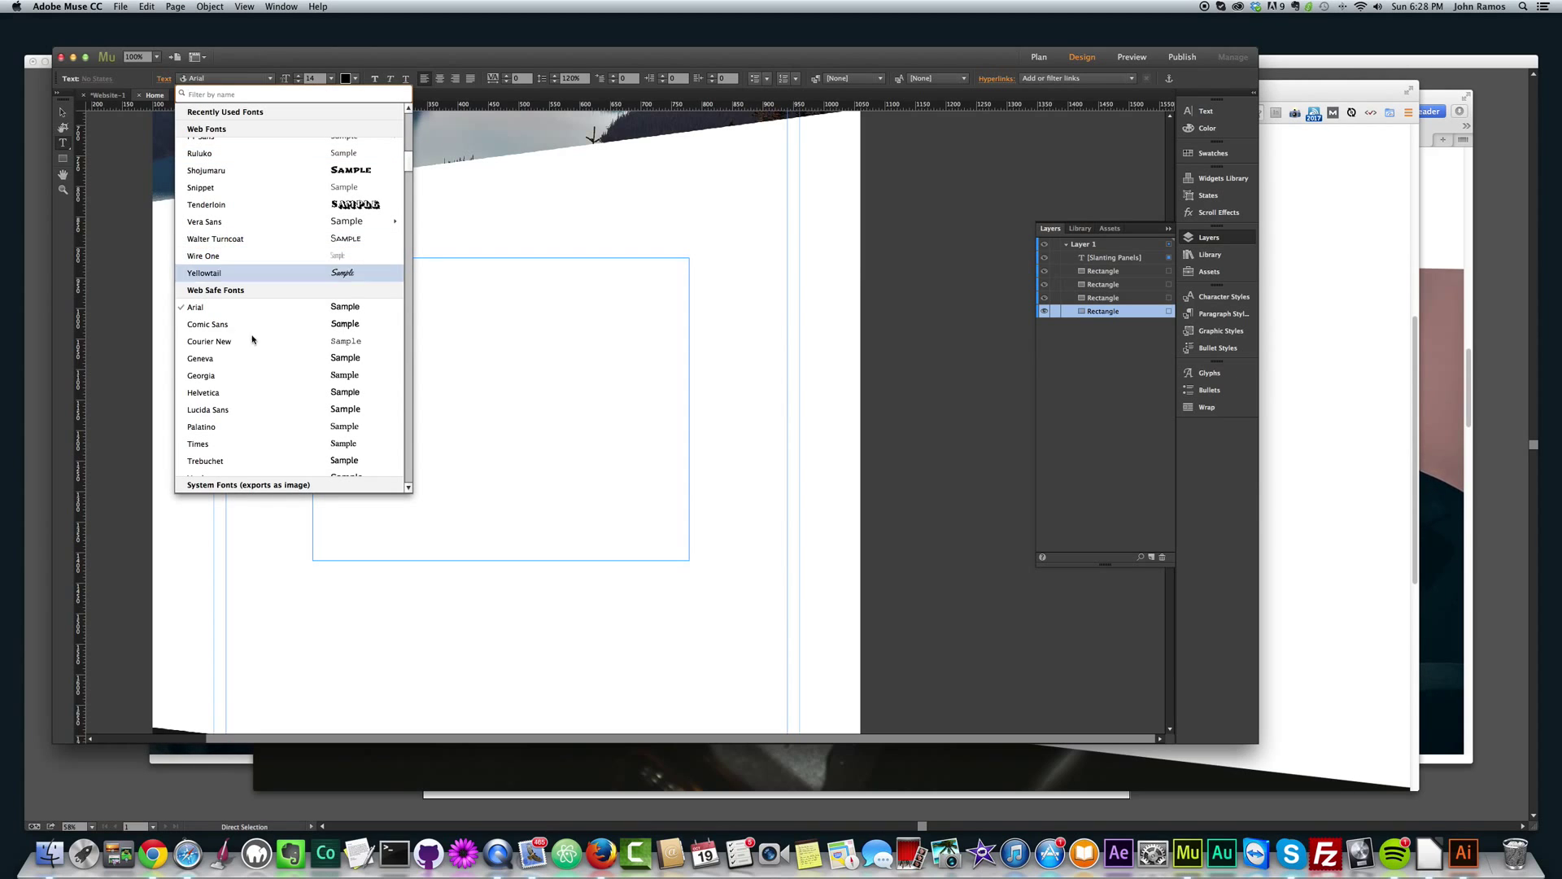
scroll(281, 361, down, 2)
scroll(282, 361, down, 3)
scroll(281, 309, up, 10)
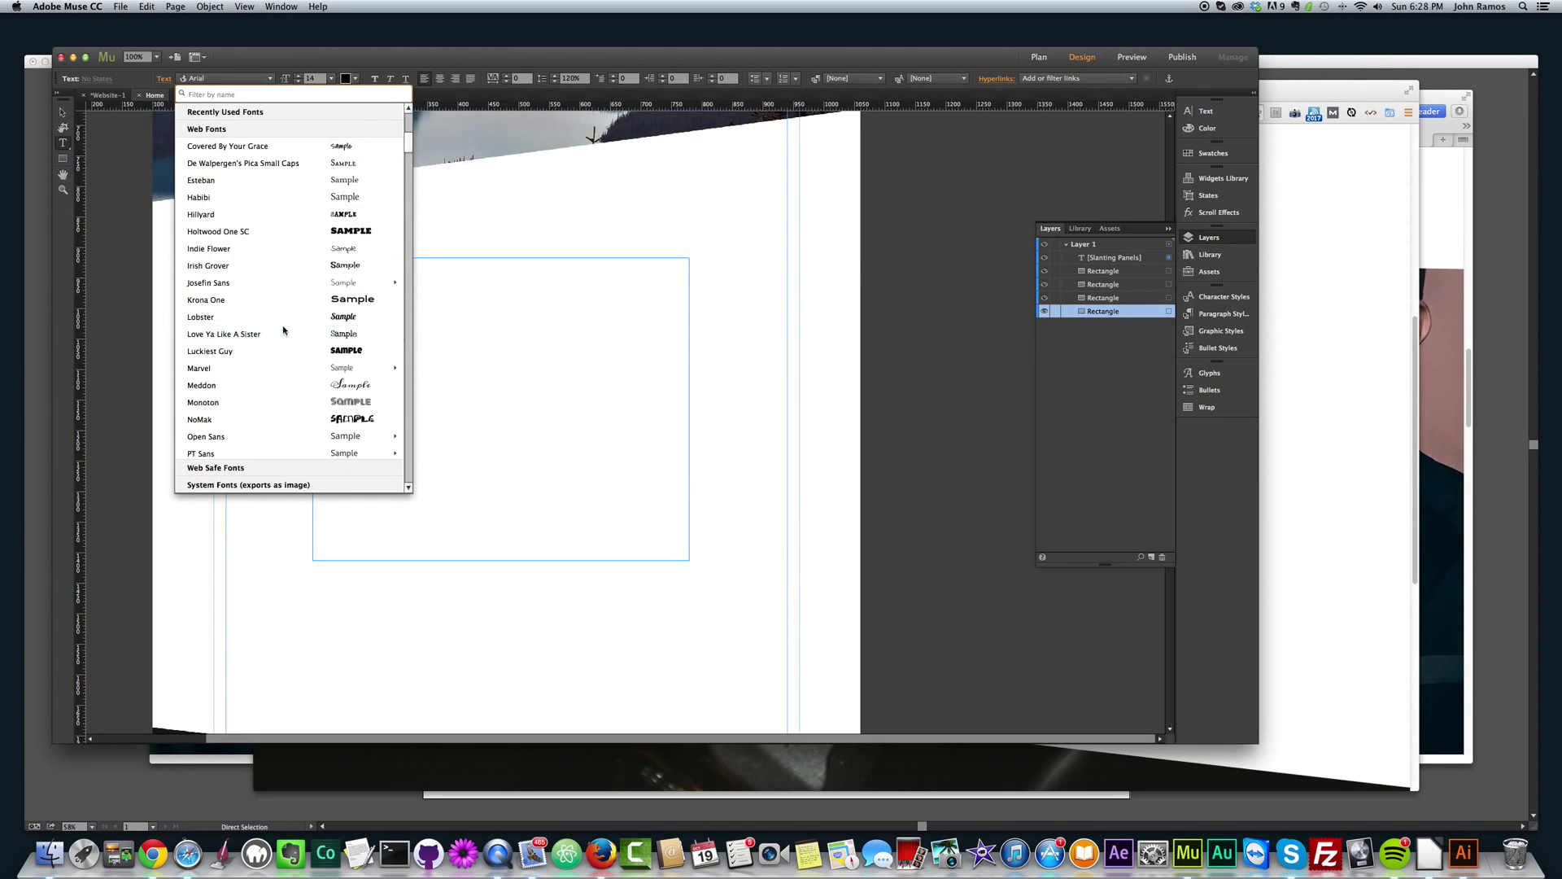
scroll(281, 247, down, 5)
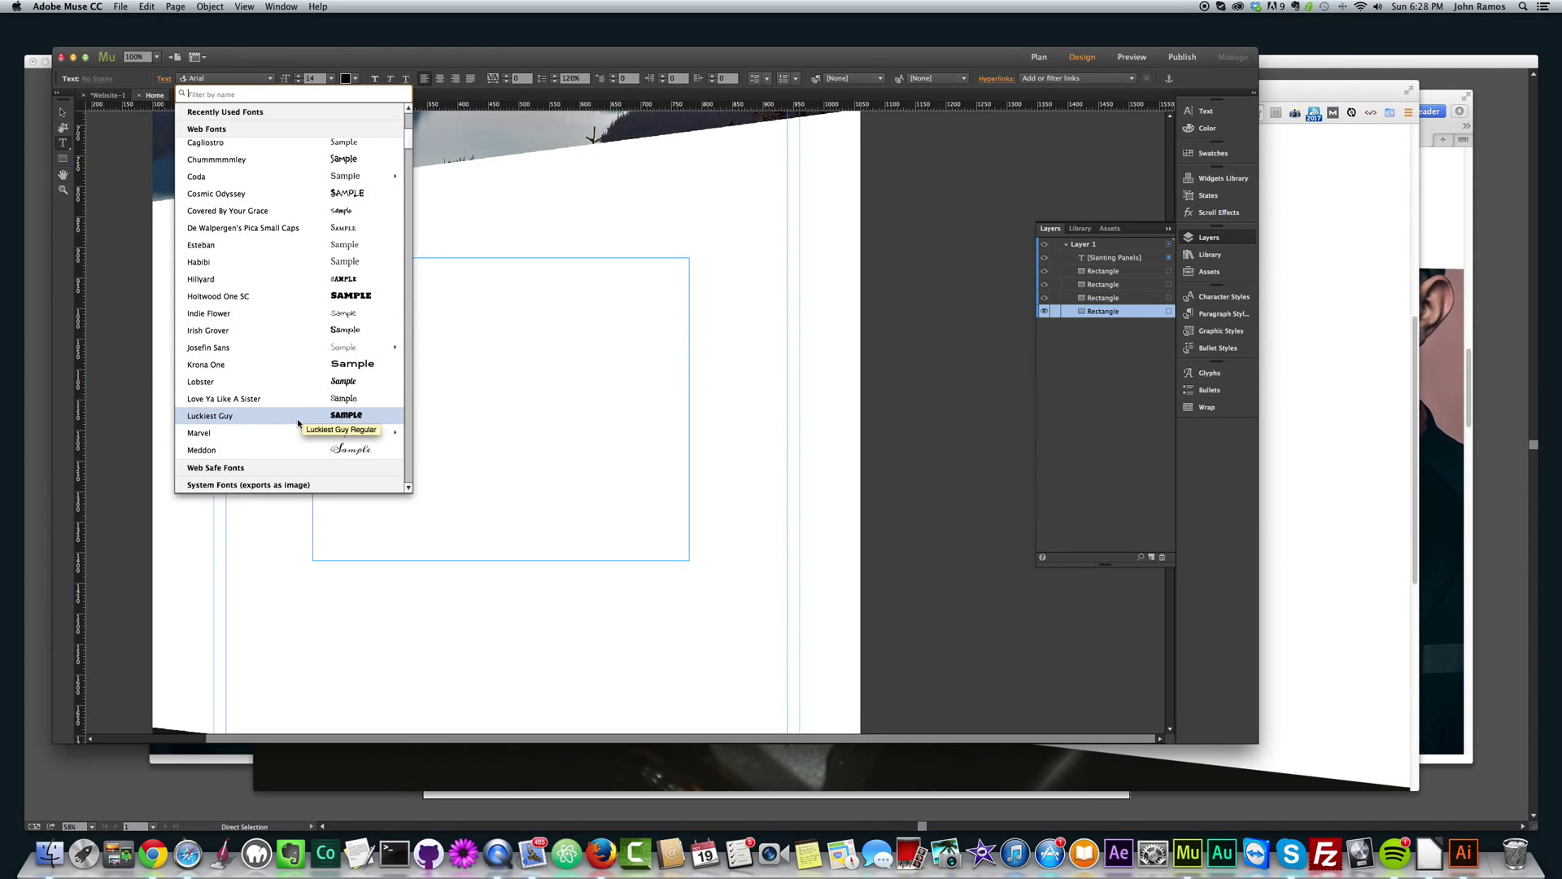
click(294, 423)
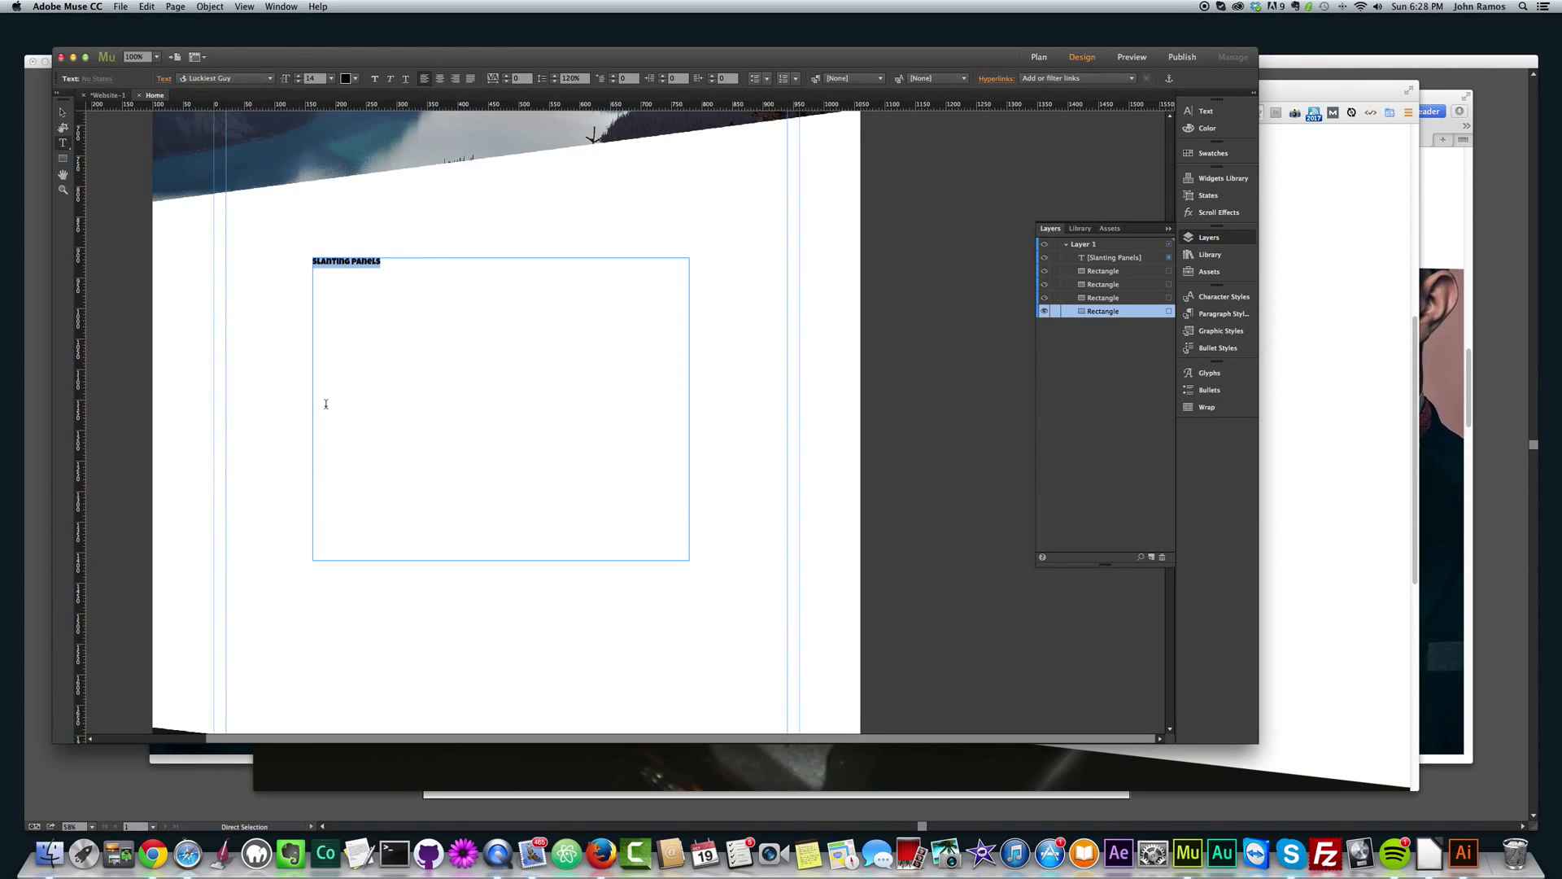
click(330, 78)
click(359, 246)
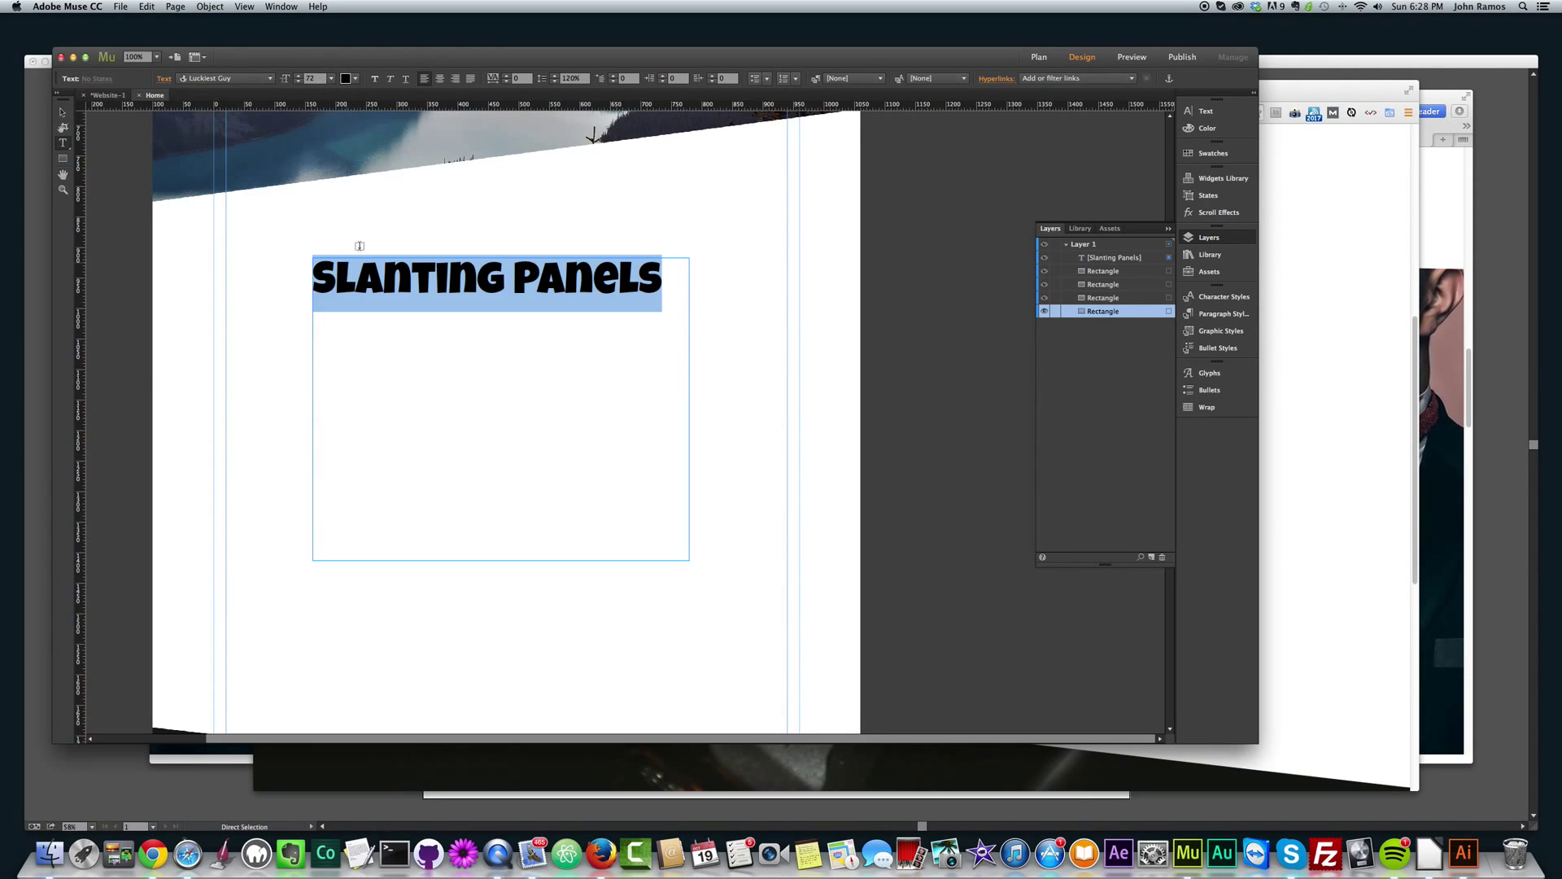
click(267, 79)
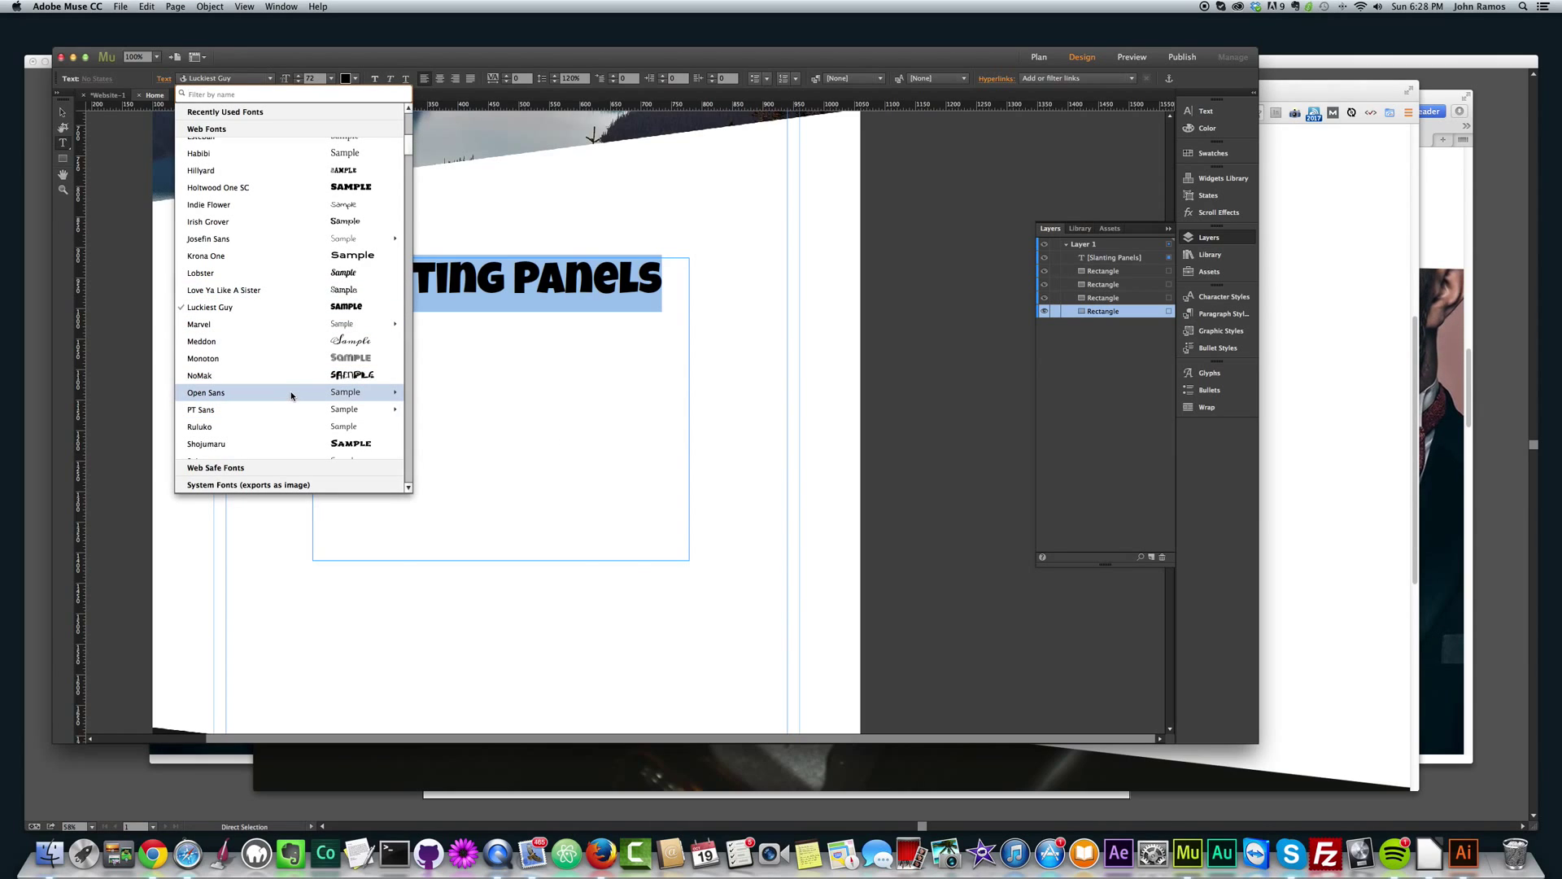
mouse_move(293, 394)
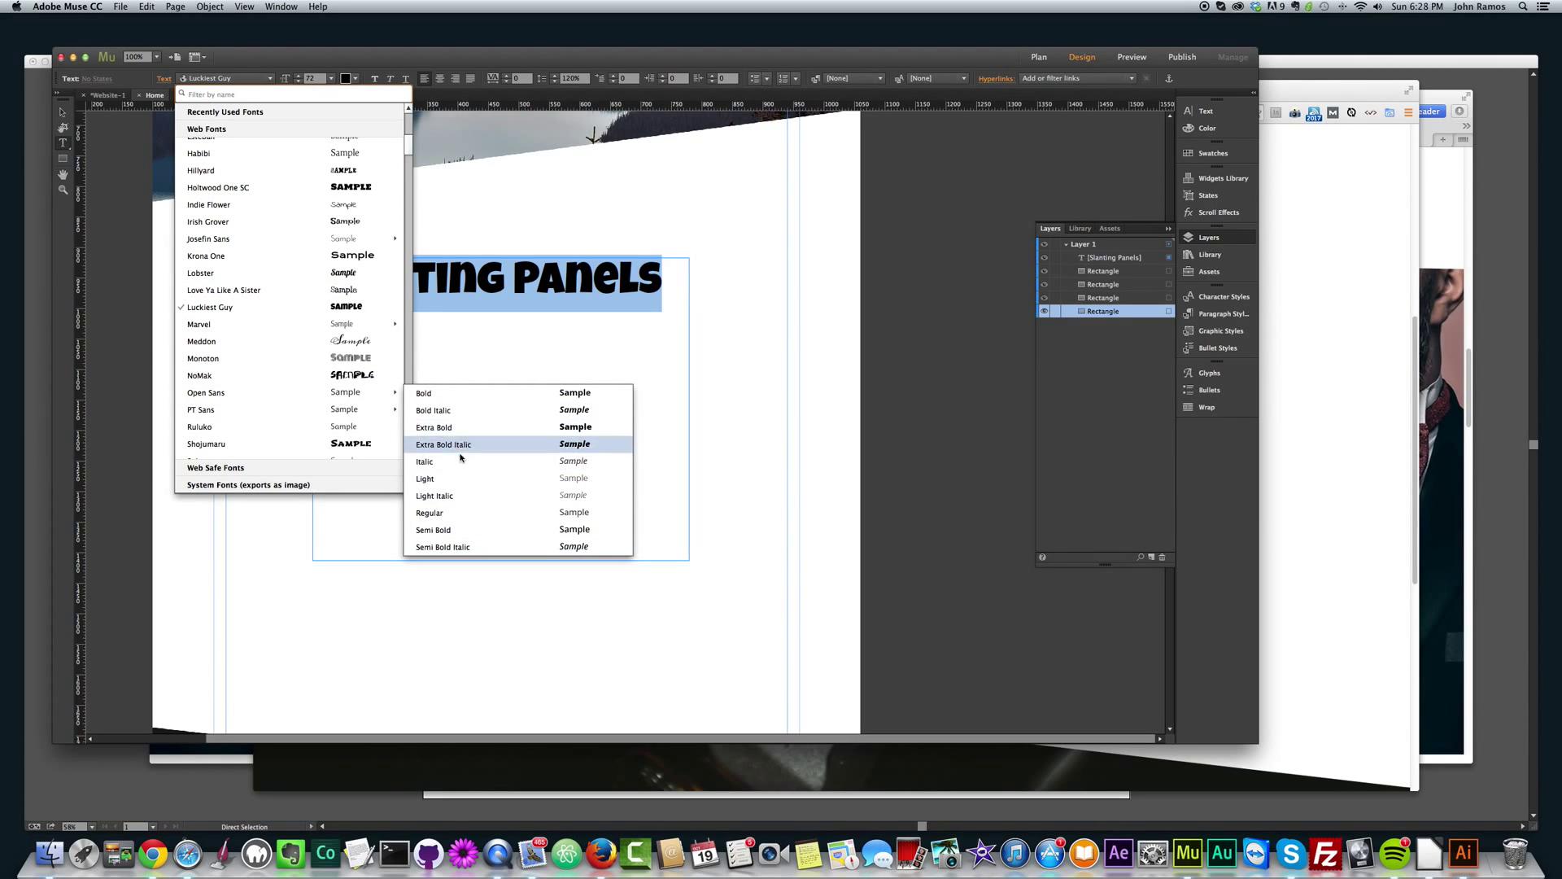
click(440, 512)
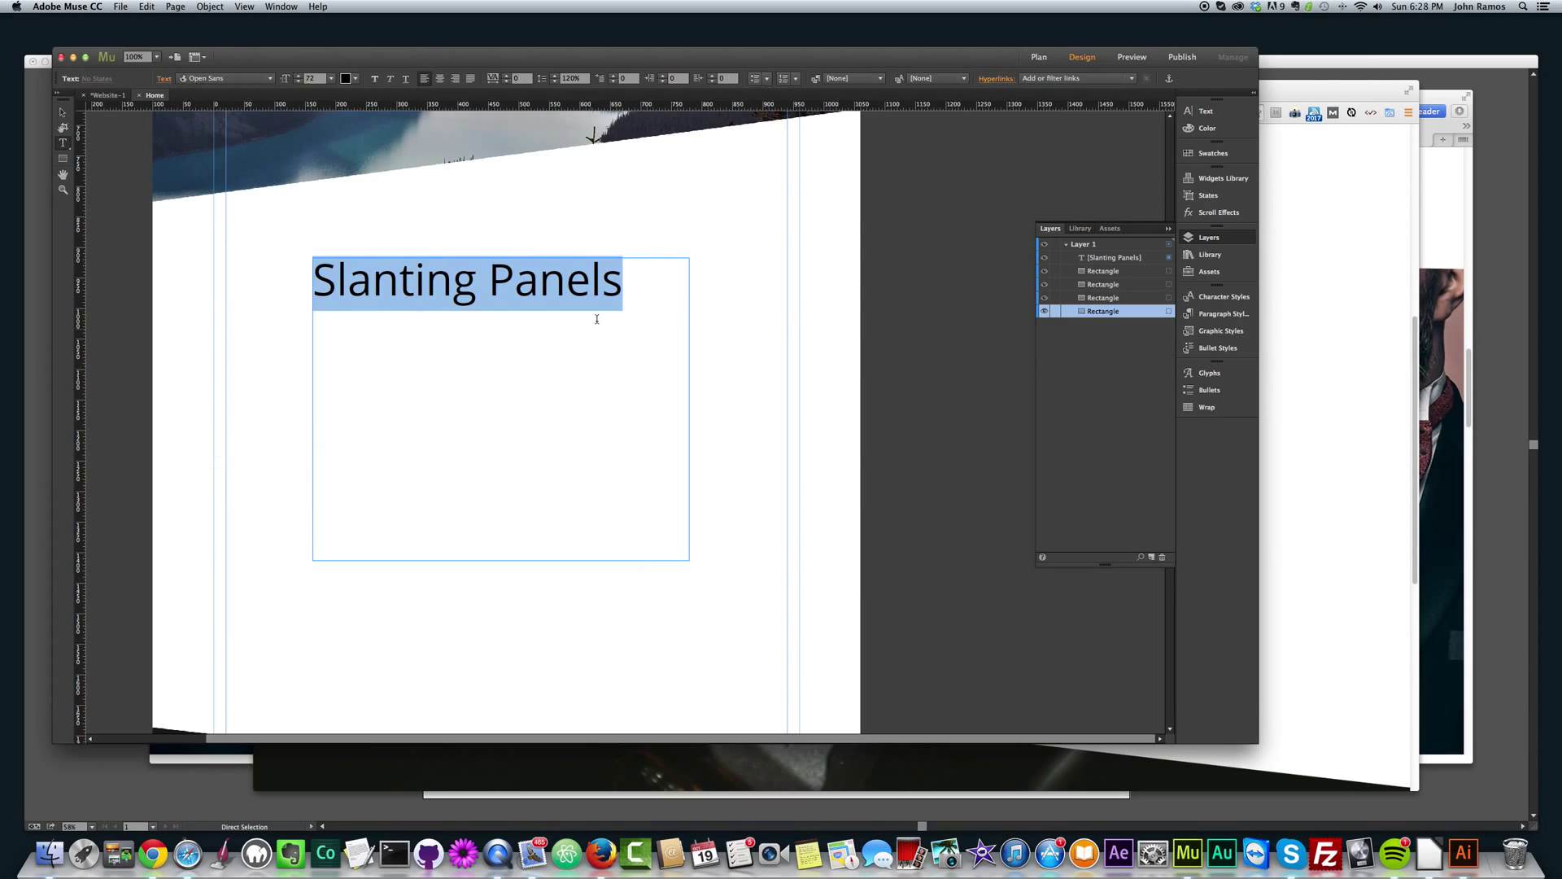
Fit the frame to the text, centre-align it, and place it on the page's centre line.
click(63, 116)
drag(500, 560, 511, 463)
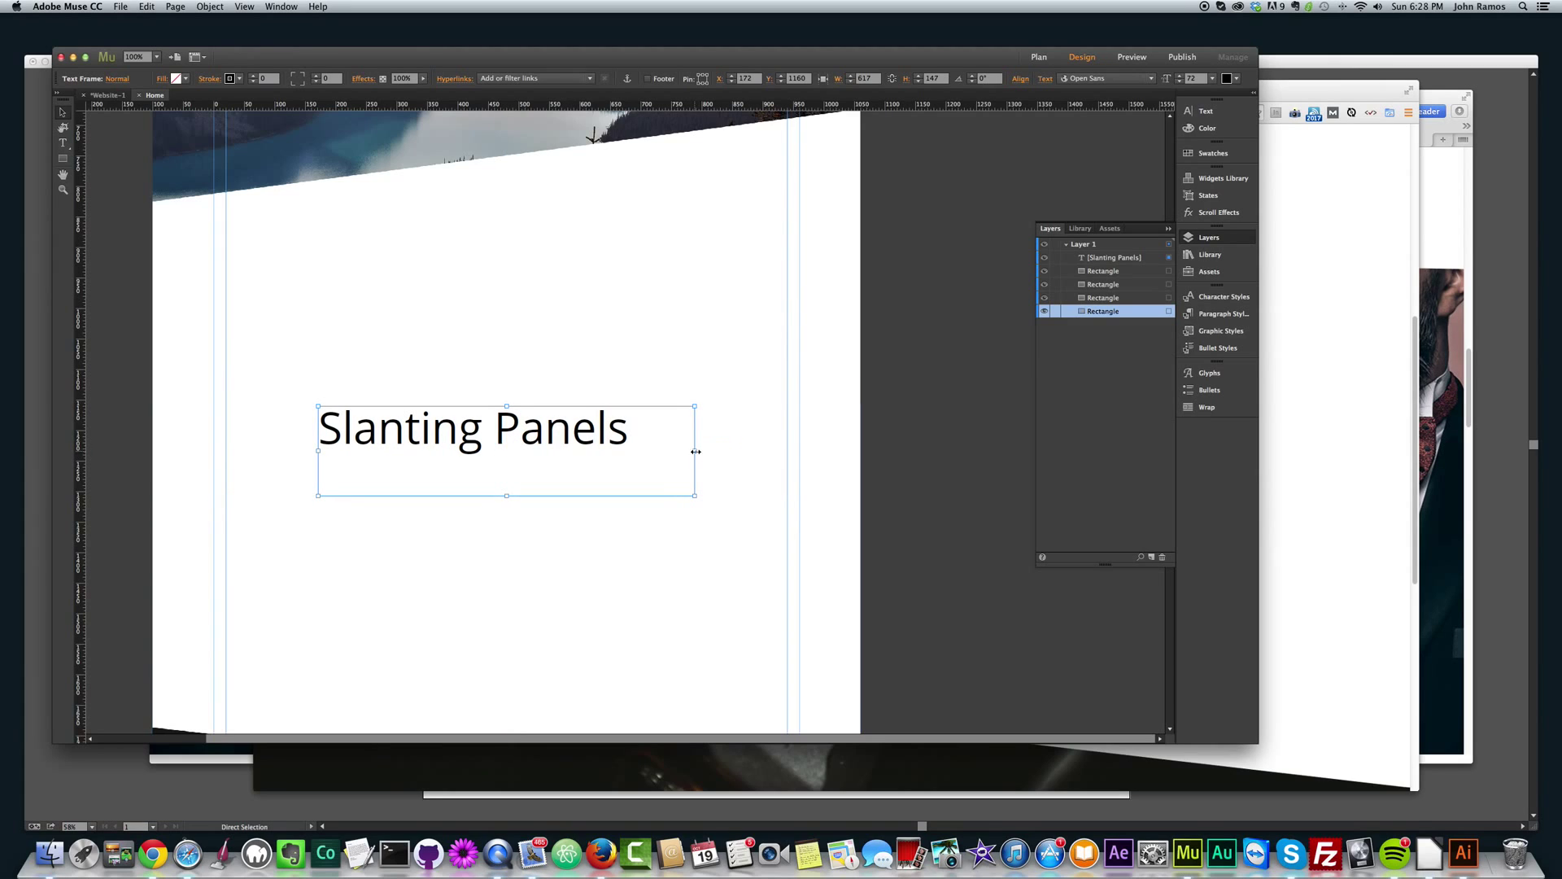
drag(695, 450, 636, 447)
double_click(593, 442)
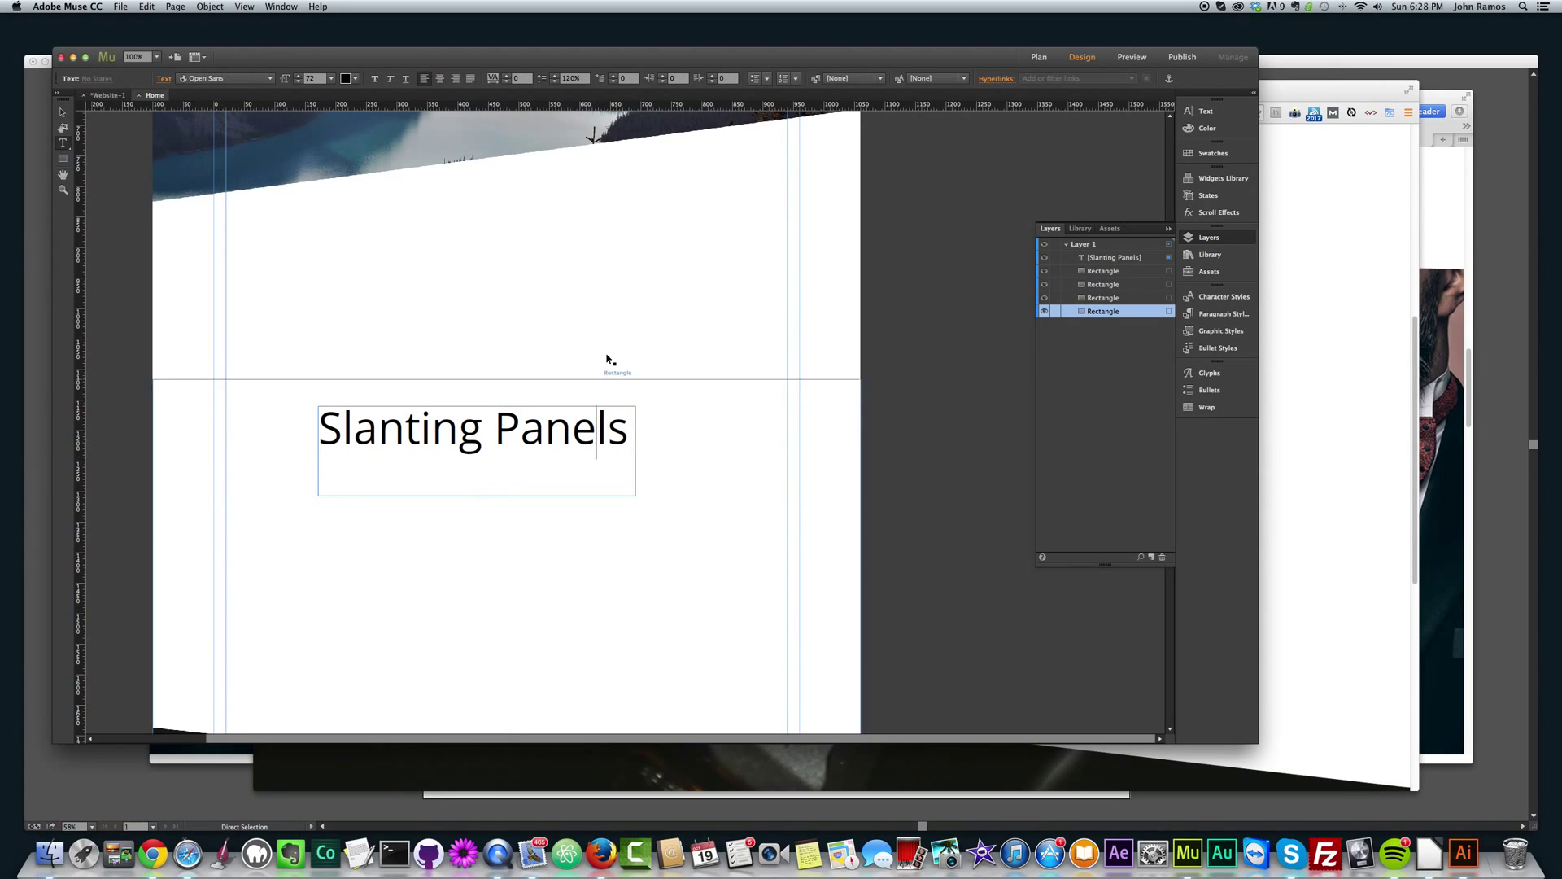
key(super+a)
click(439, 79)
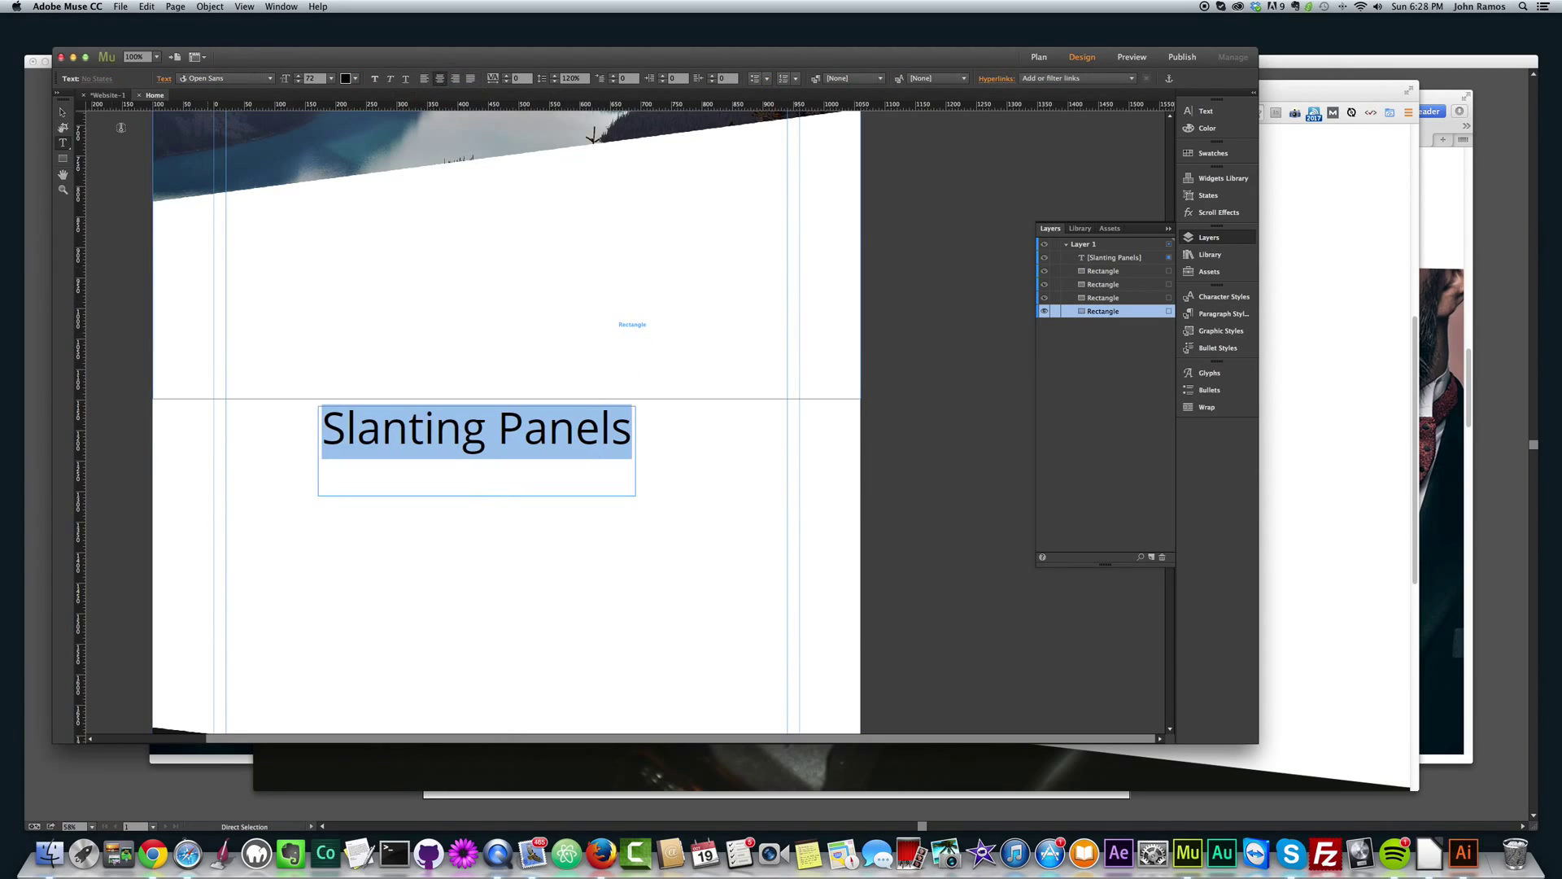
click(62, 114)
mouse_move(487, 447)
mouse_down()
mouse_move(524, 423)
mouse_move(515, 471)
mouse_move(516, 447)
mouse_up()
Preview the page in Chrome and scroll around the centred 'Slanting Panels' heading to inspect it.
key(super+shift+e)
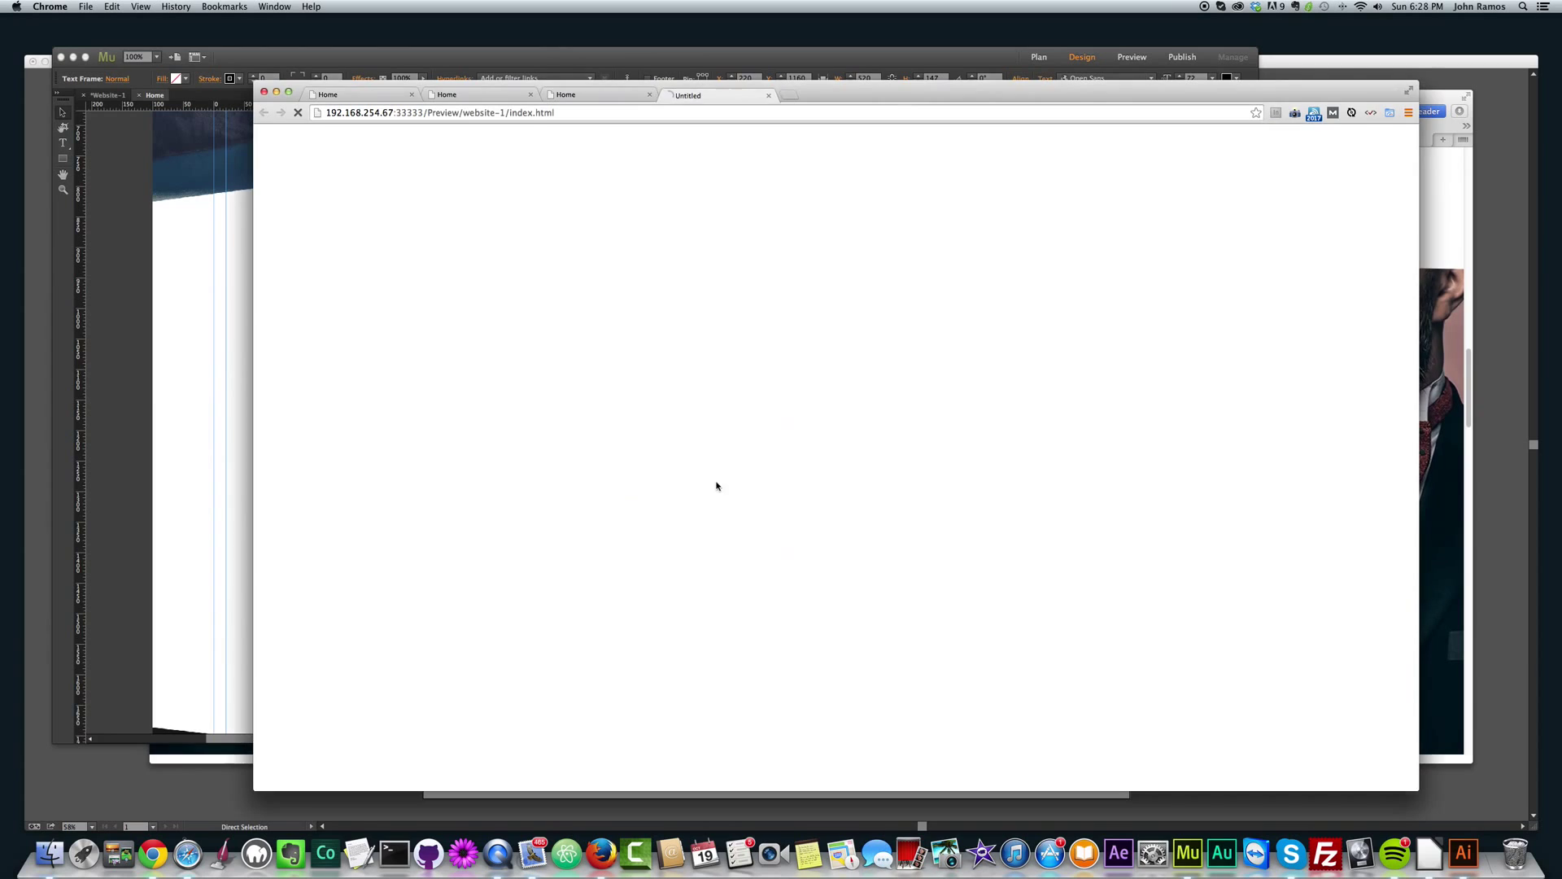
scroll(1083, 472, down, 5)
scroll(1083, 474, up, 1)
scroll(873, 440, up, 2)
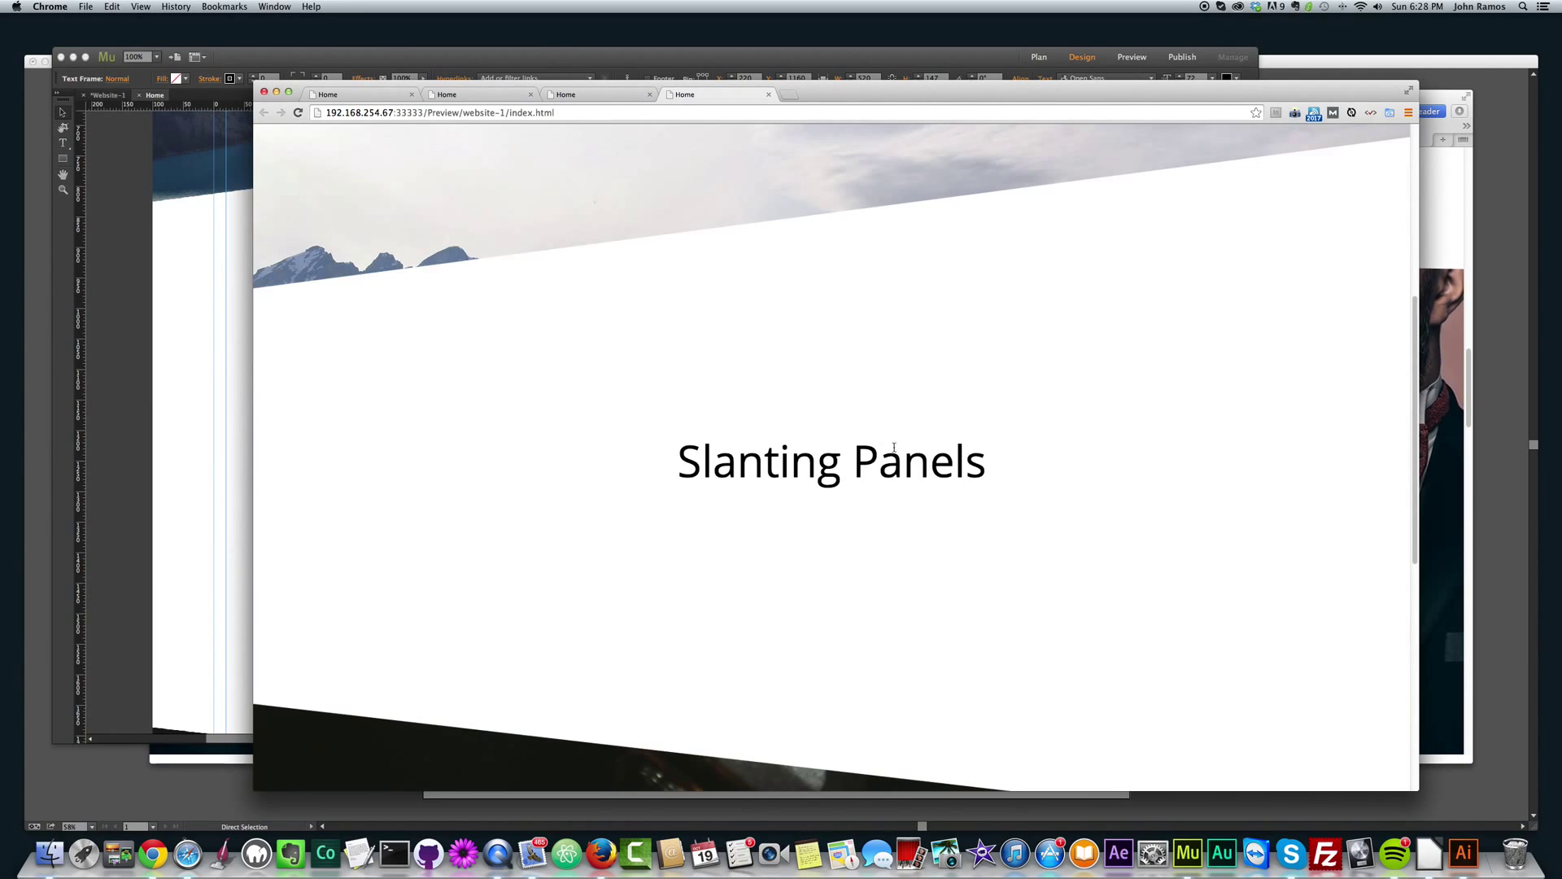
triple_click(759, 466)
click(1074, 461)
scroll(1077, 464, down, 6)
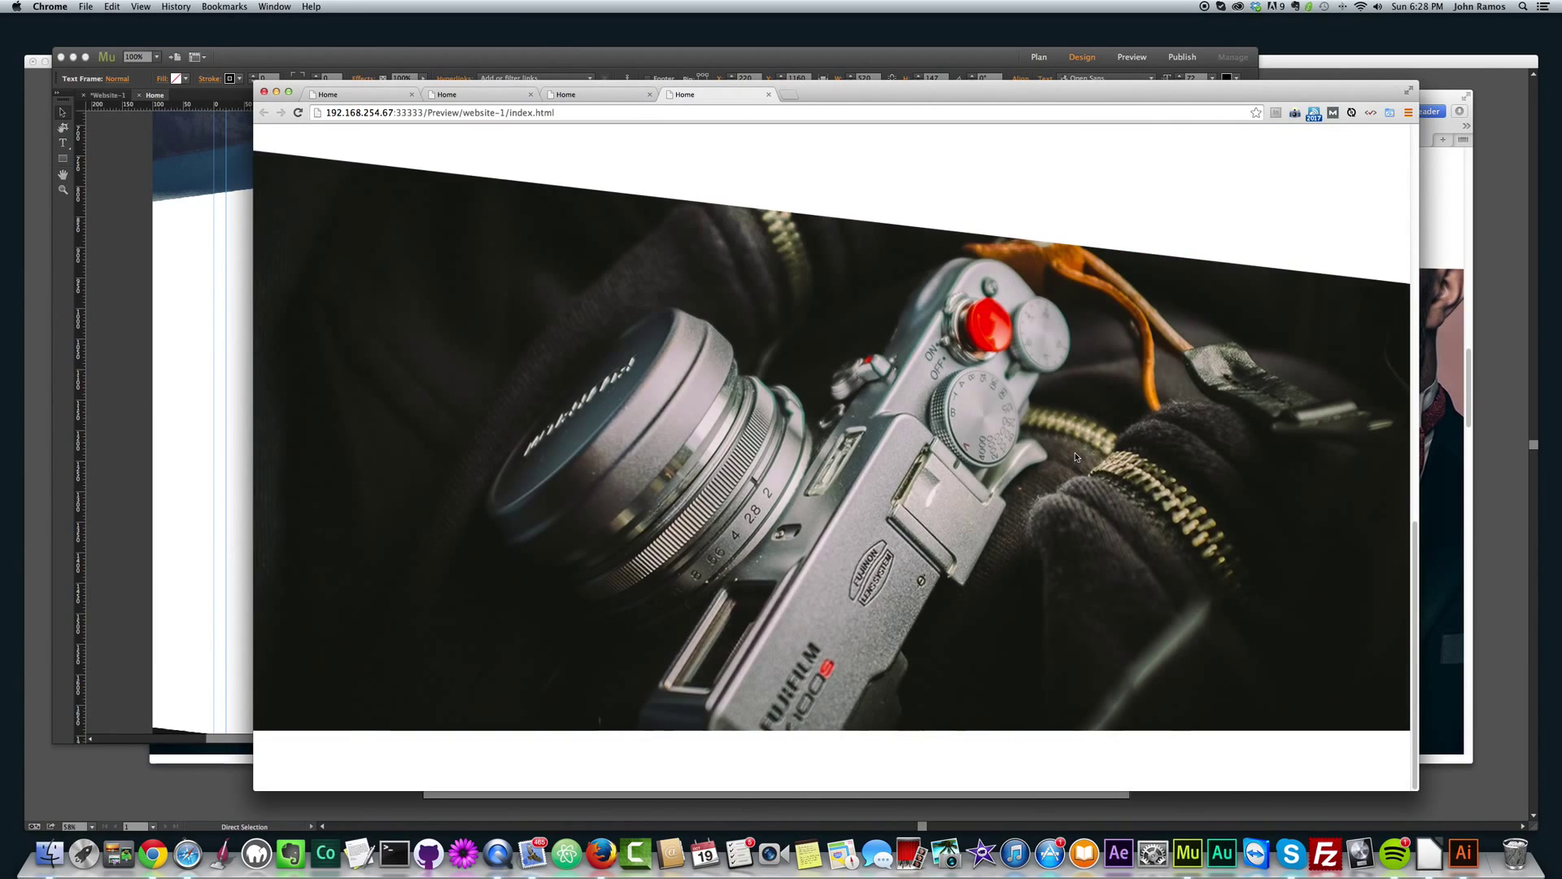
scroll(1076, 457, up, 6)
scroll(1076, 457, down, 3)
scroll(1075, 457, up, 3)
scroll(1075, 456, down, 5)
scroll(1076, 456, up, 3)
scroll(1076, 456, down, 3)
scroll(1076, 457, up, 3)
Scroll through the Andy Wolf Eyewear site's slanted photo sections, then move Safari aside for Muse.
click(1457, 380)
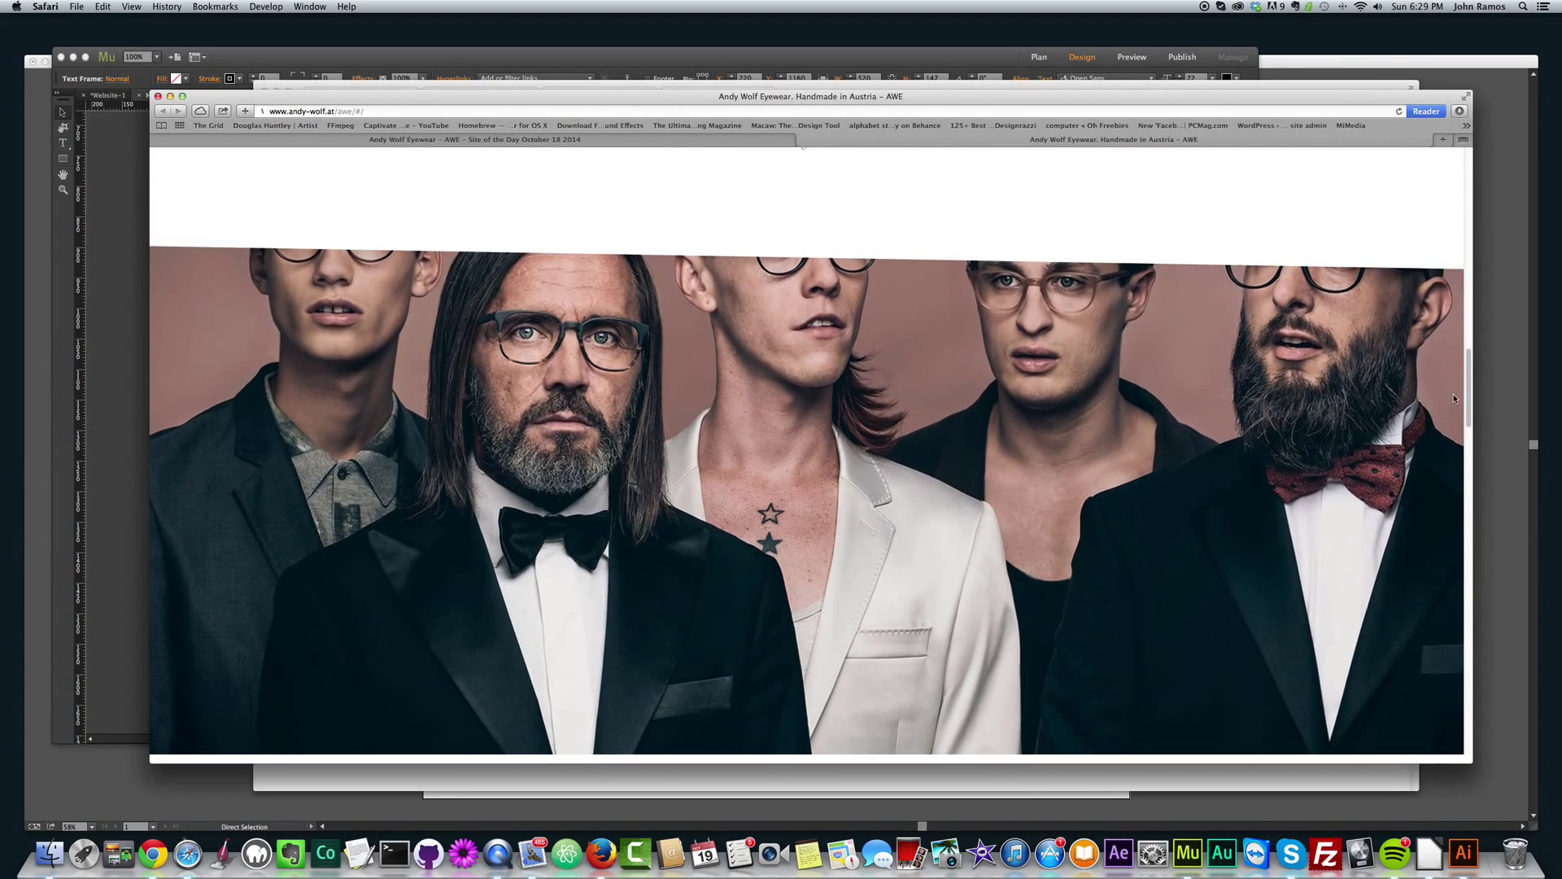
drag(1464, 380, 1421, 161)
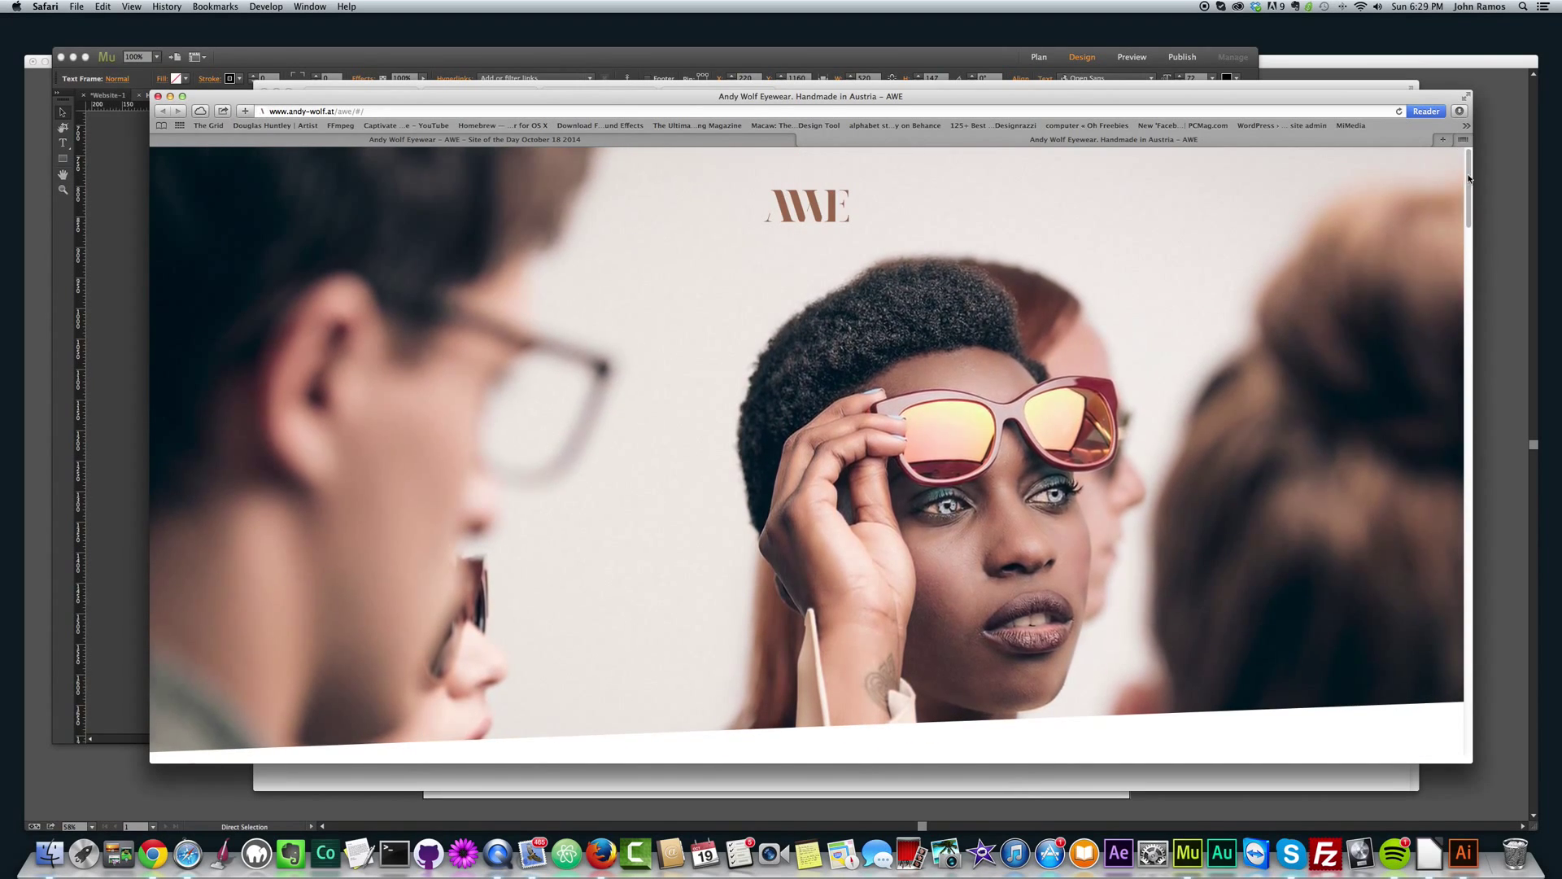
drag(1462, 196, 1463, 691)
drag(404, 132, 502, 144)
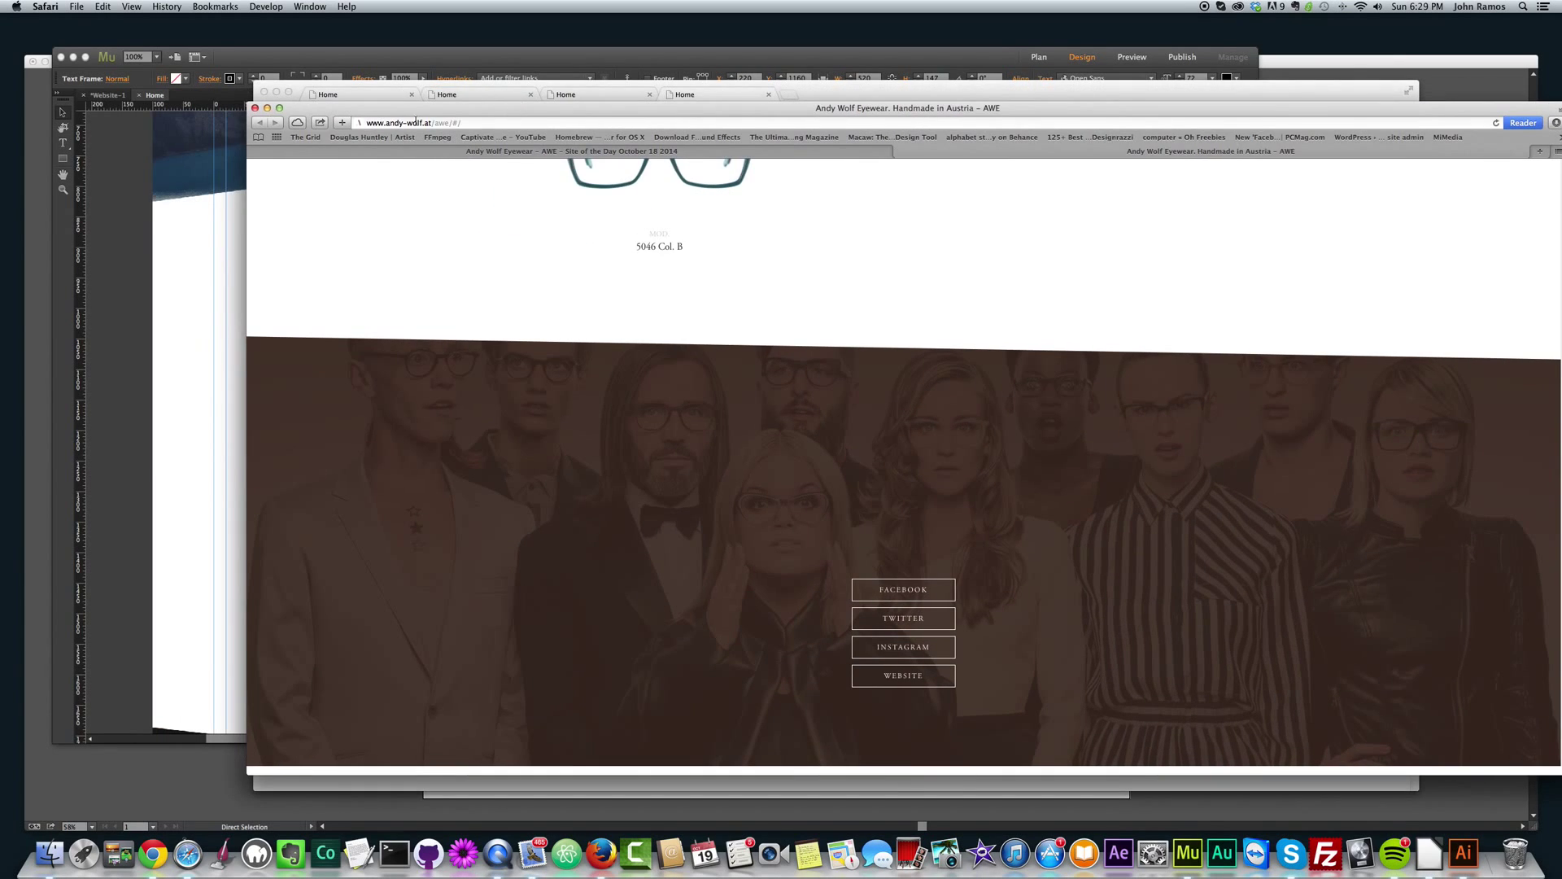
click(220, 276)
Reload the Chrome preview and scroll down from the mountain photo to the slanted panel and heading.
key(super+alt+e)
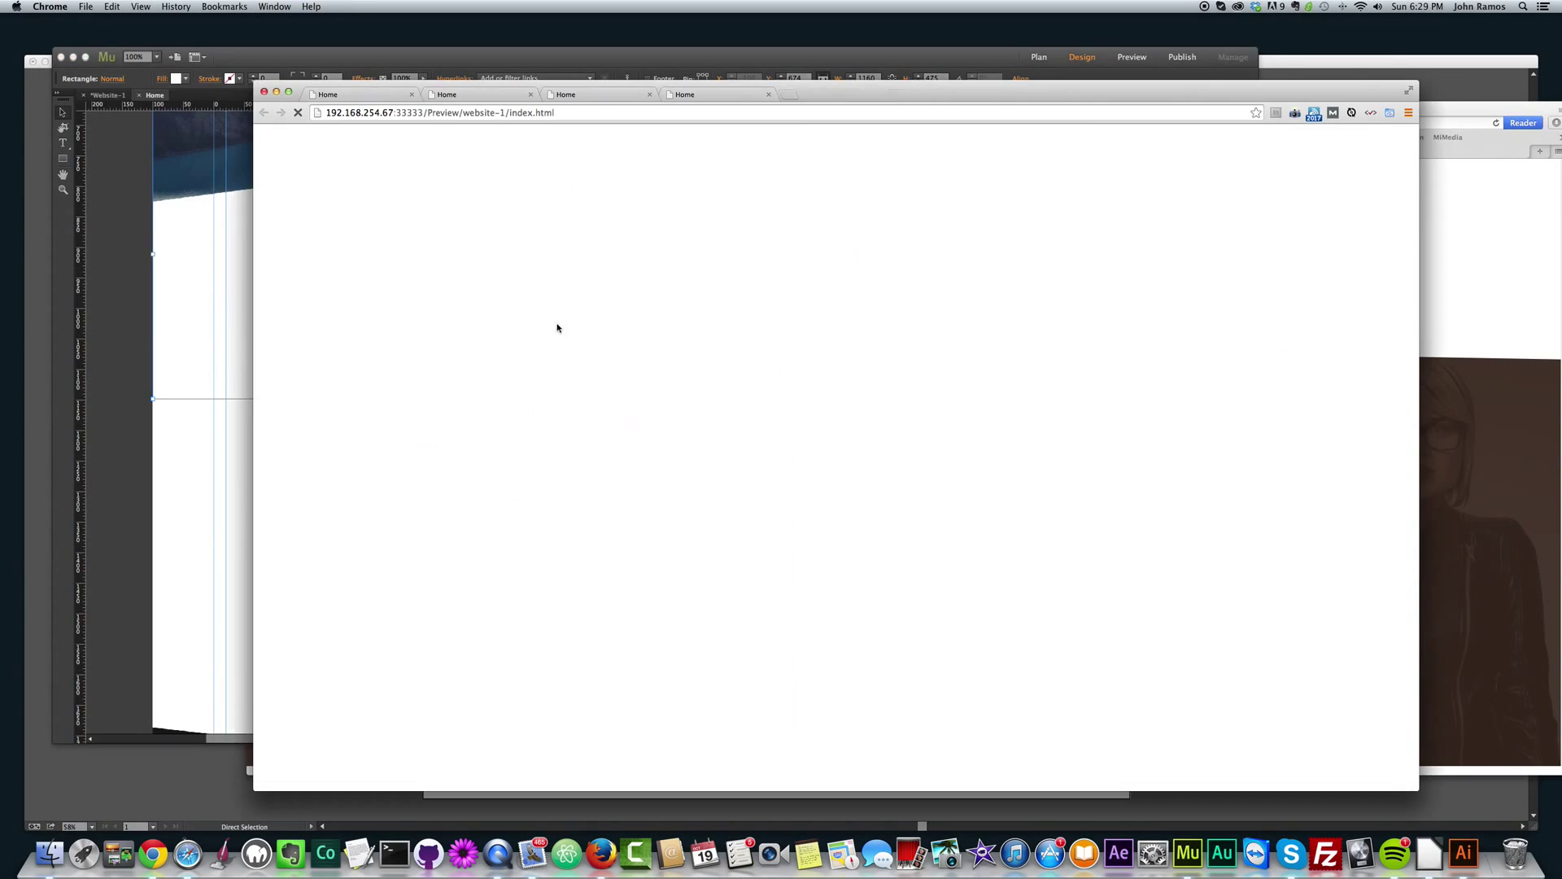
drag(1412, 199, 1371, 146)
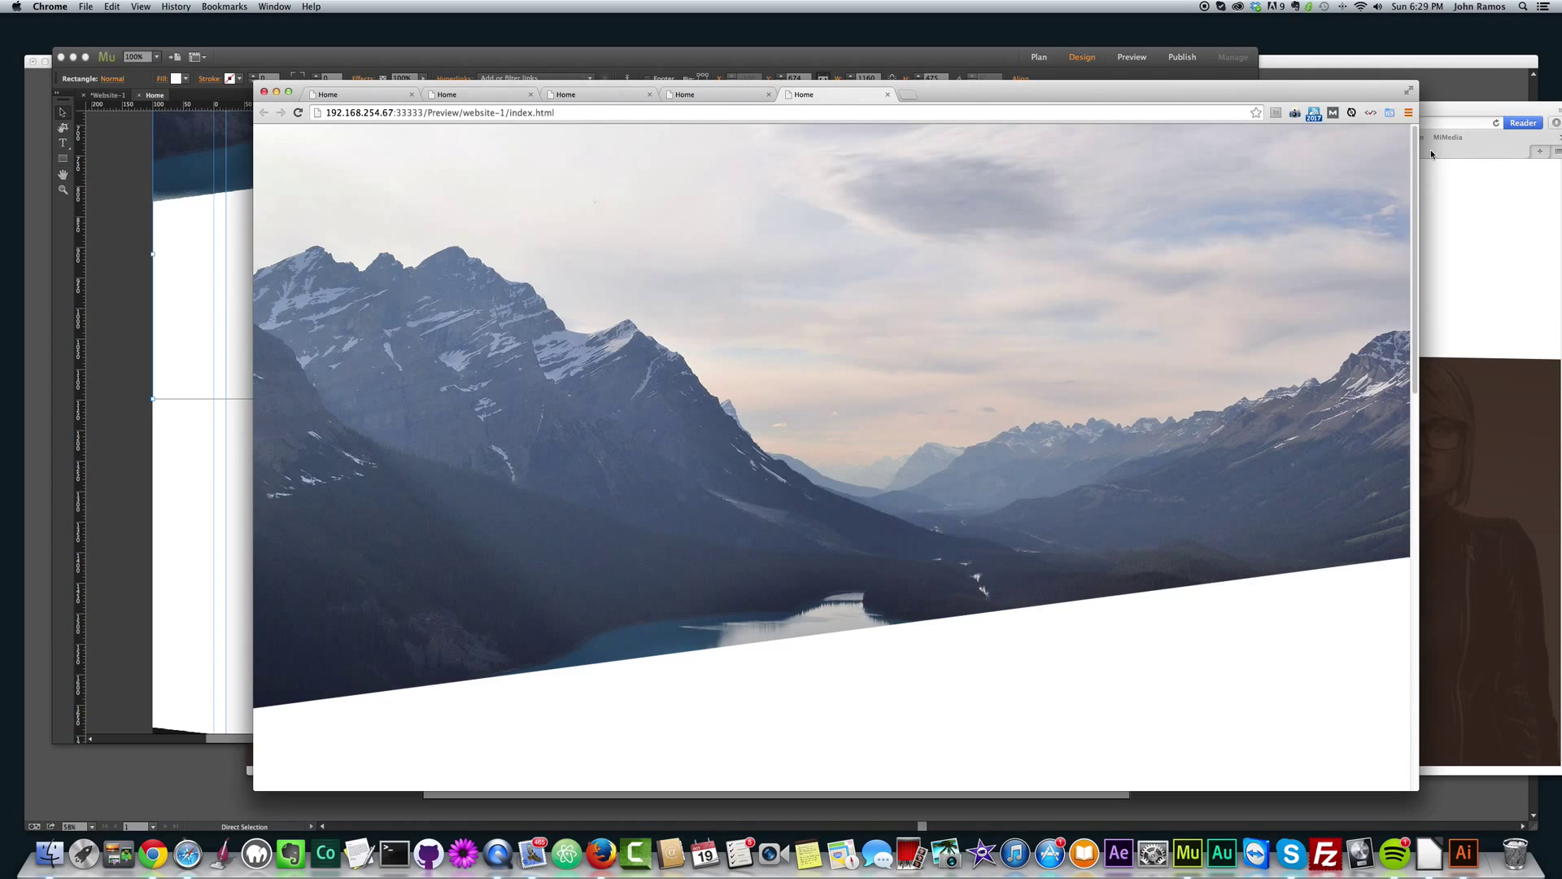
drag(1412, 144, 1412, 227)
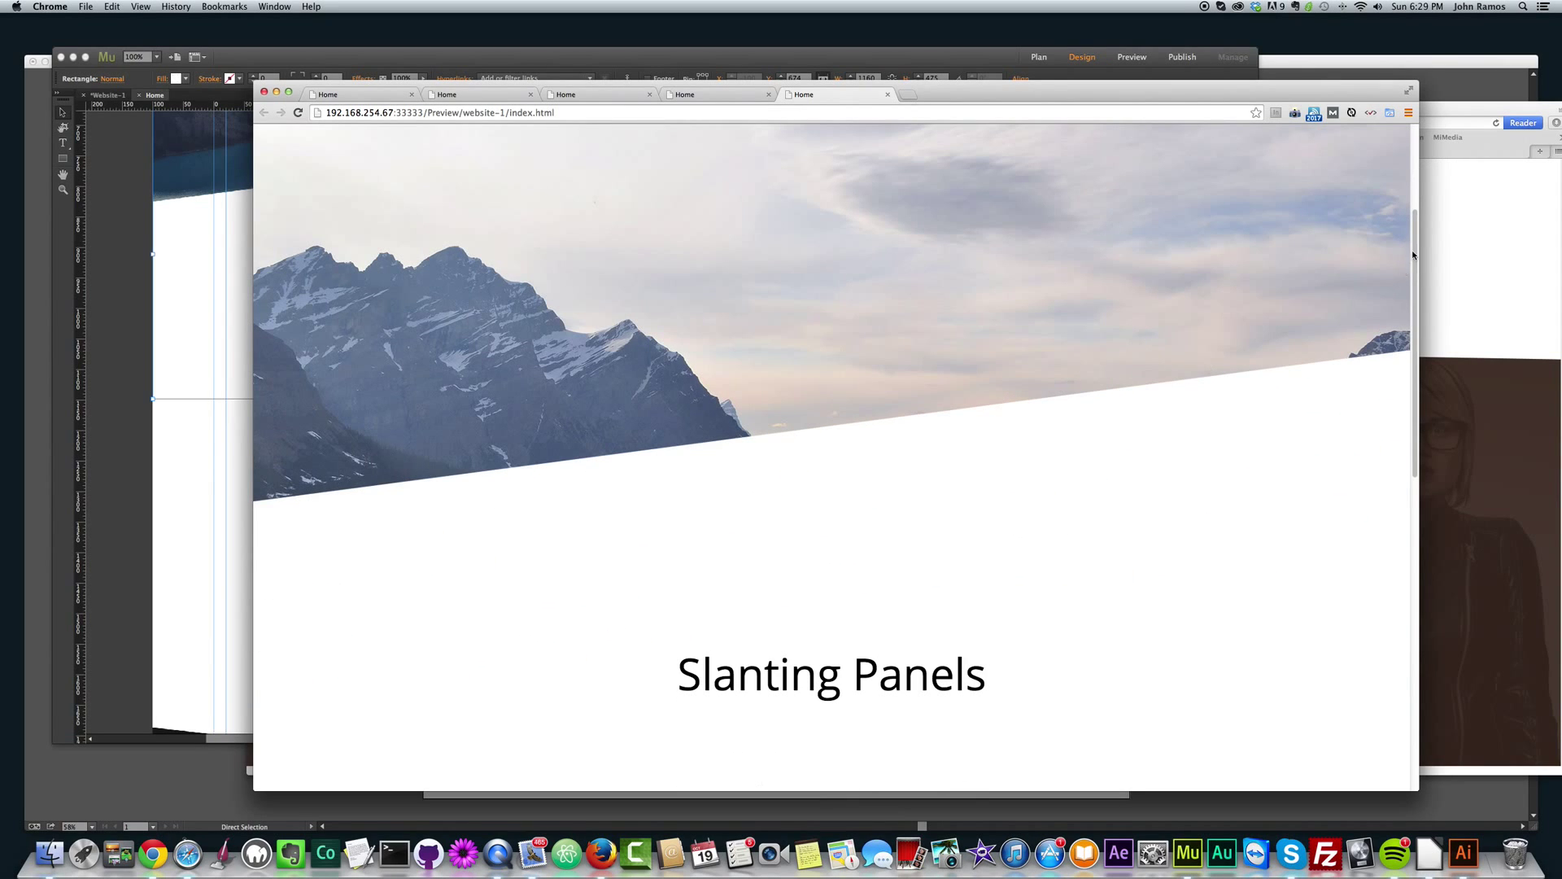
drag(1414, 254, 1389, 150)
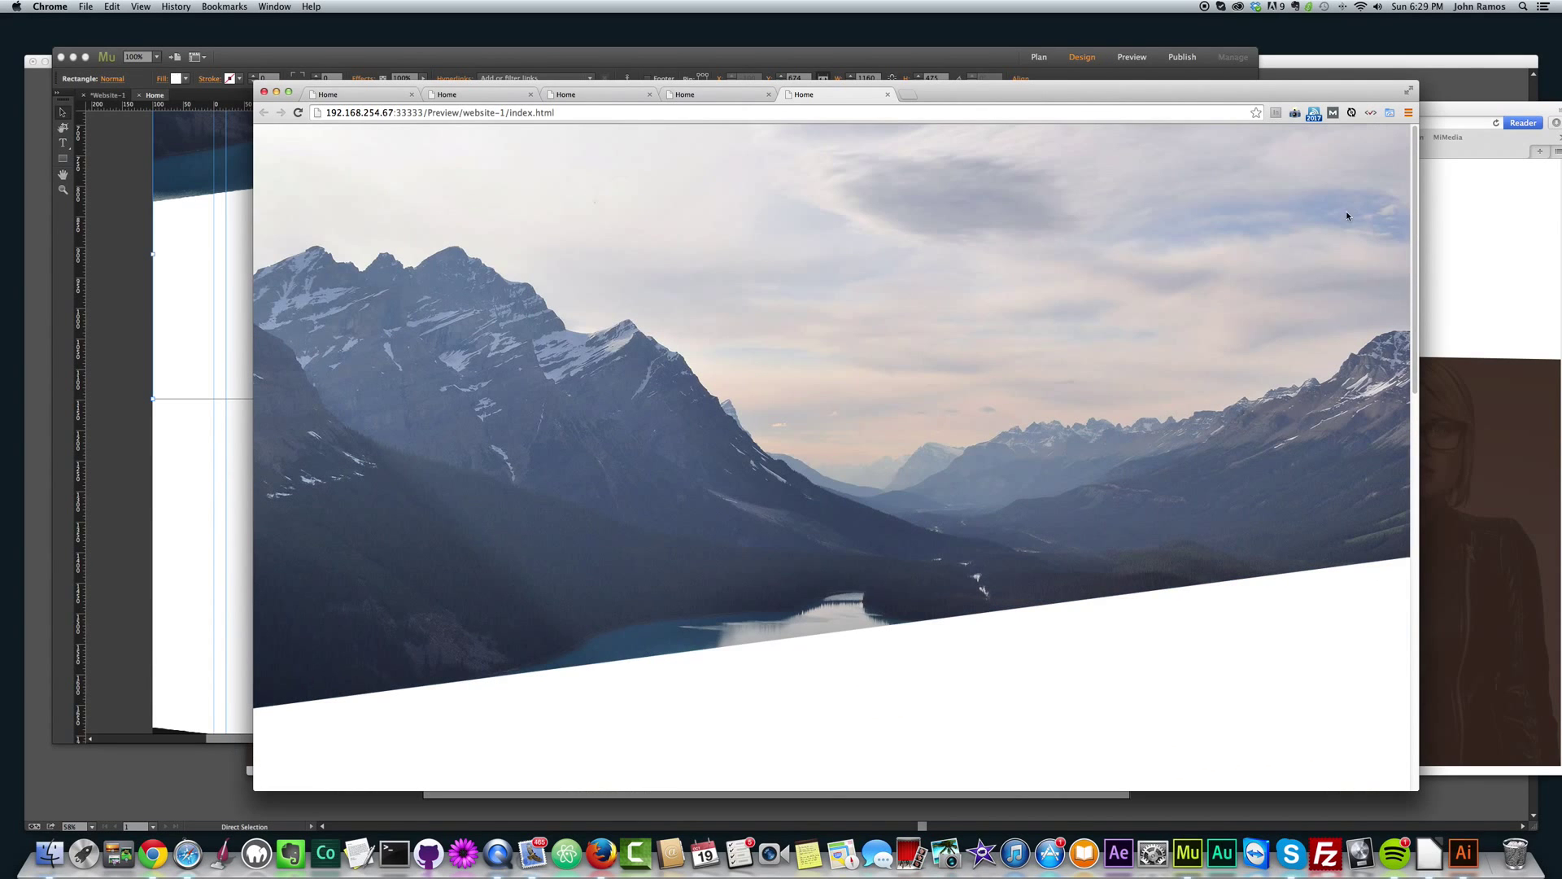